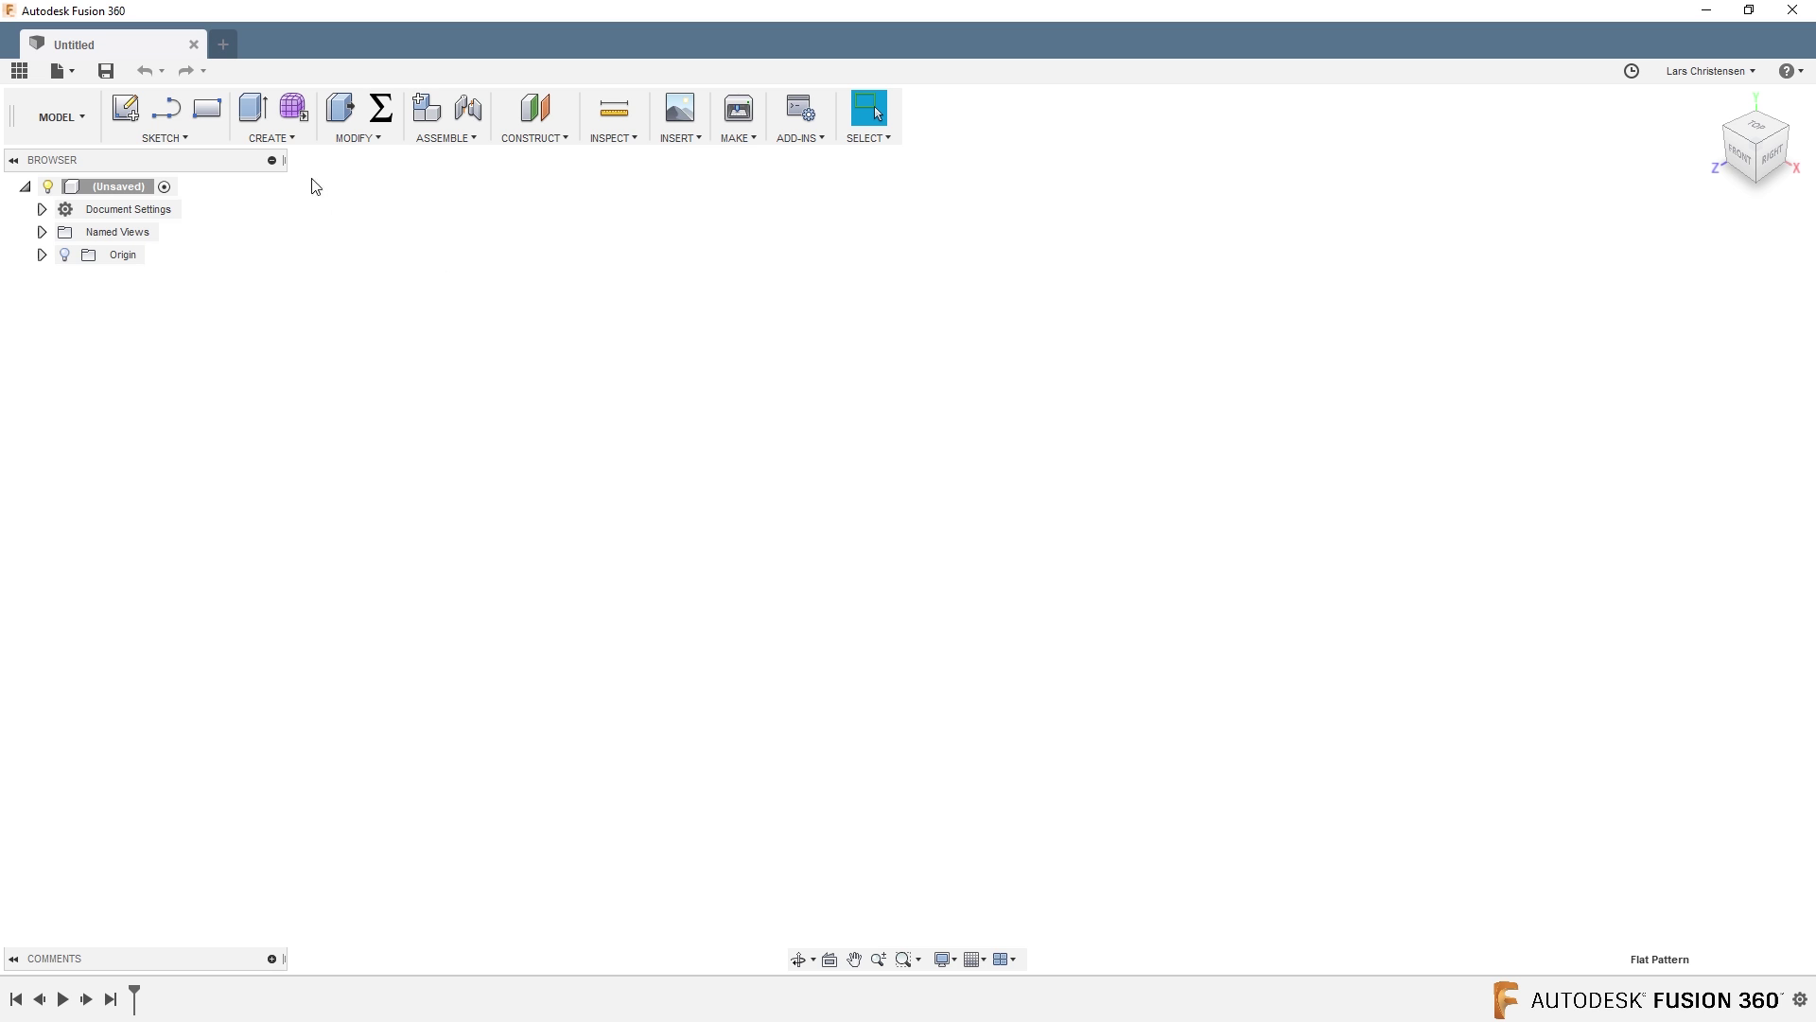
Step: Open a new sketch on the XY (front) plane after browsing the Create menu without choosing
{"action": "left_click", "coordinate": [282, 139]}
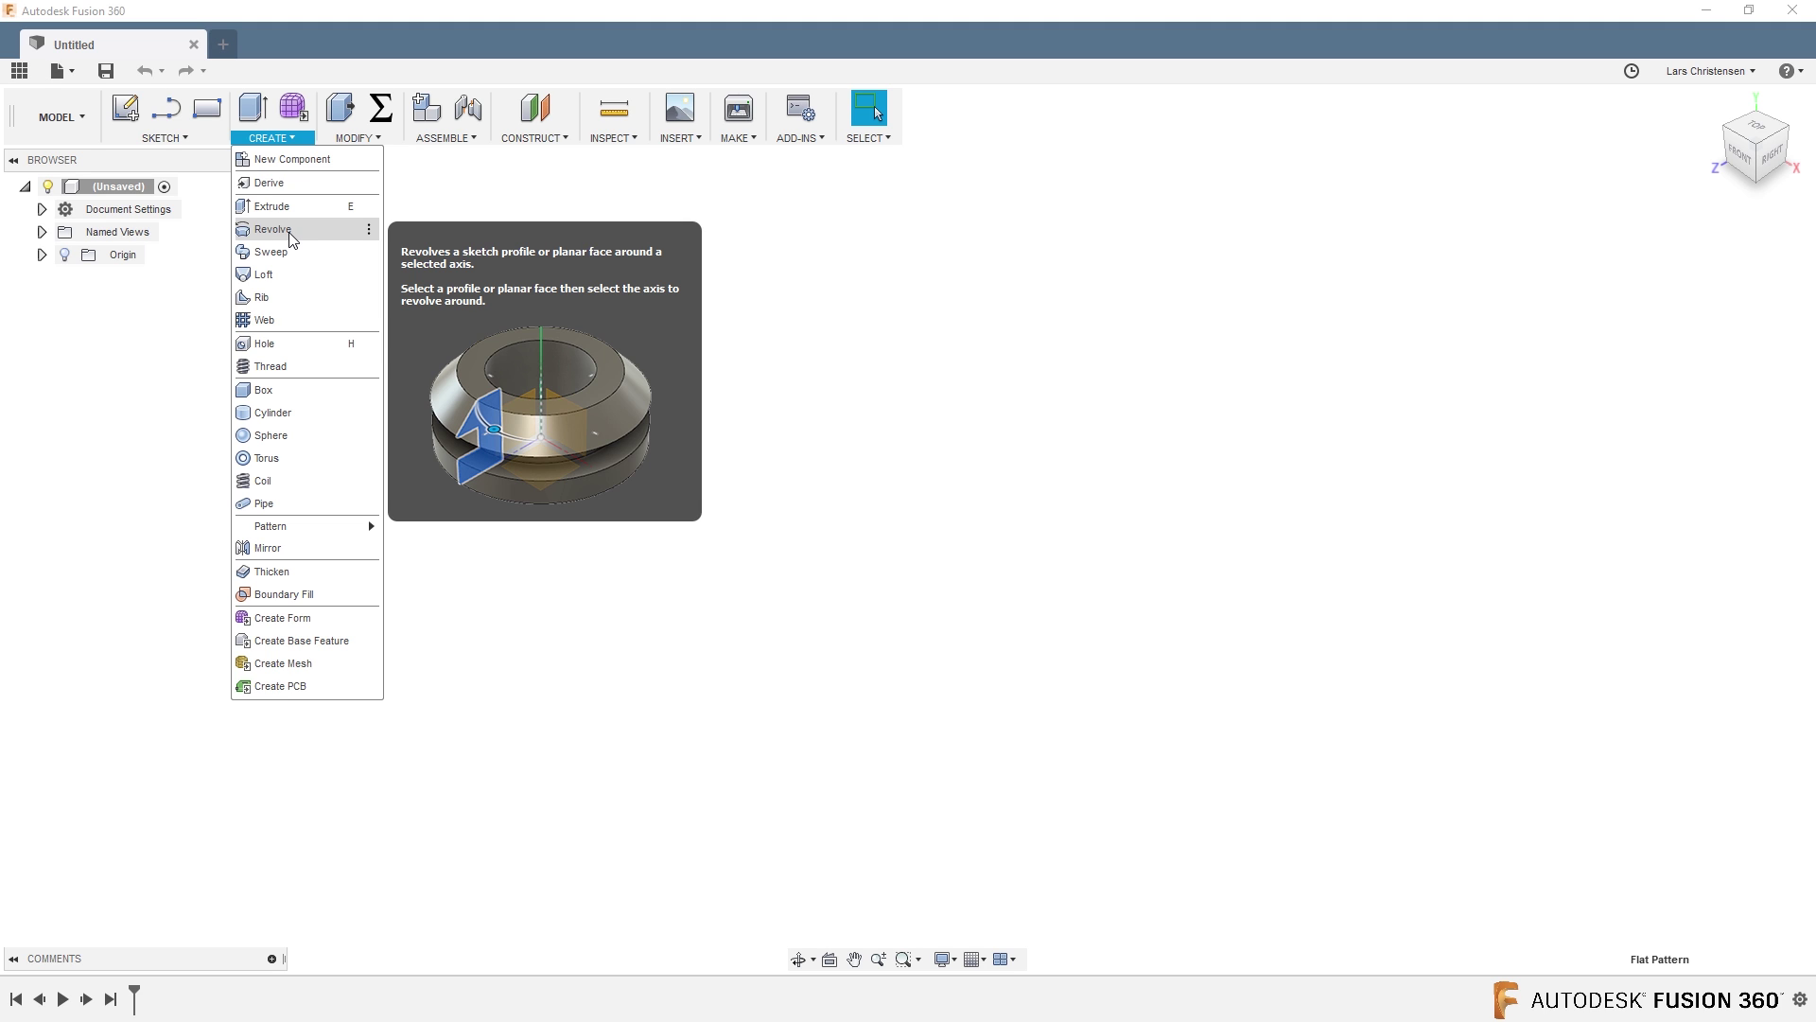
{"action": "left_click", "coordinate": [135, 321]}
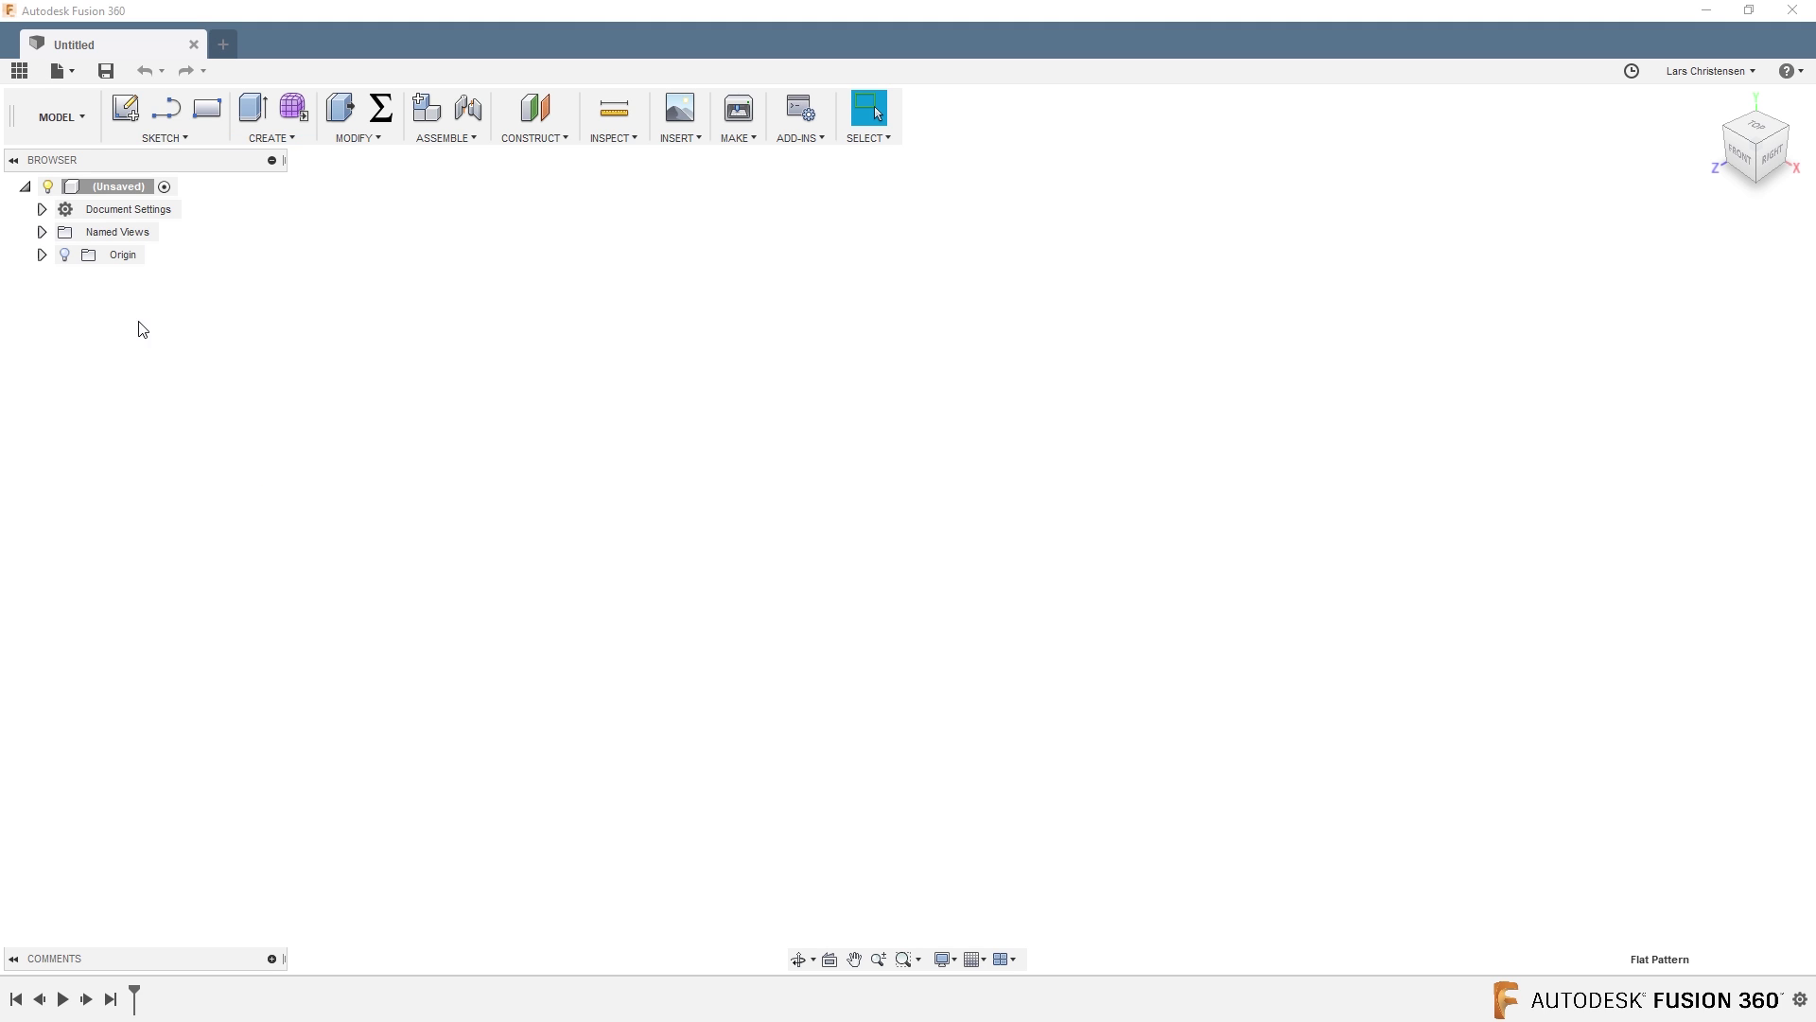
{"action": "left_click", "coordinate": [133, 107]}
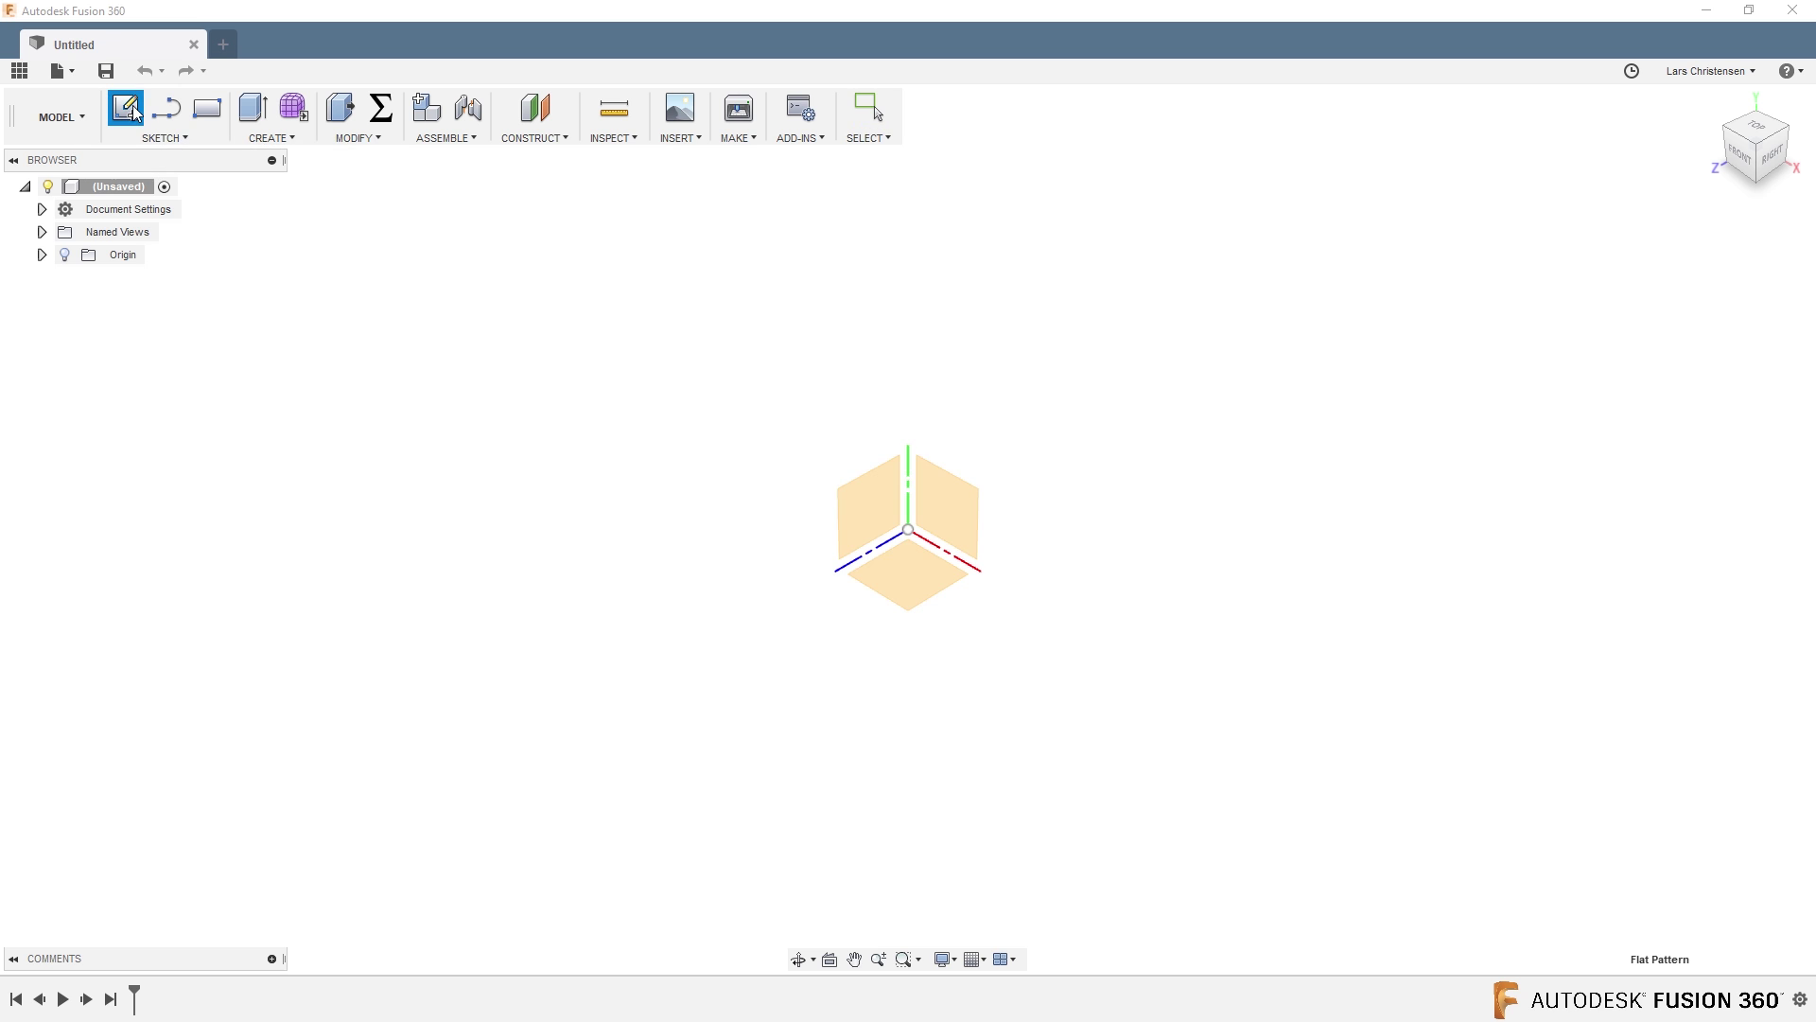
{"action": "left_click", "coordinate": [866, 516]}
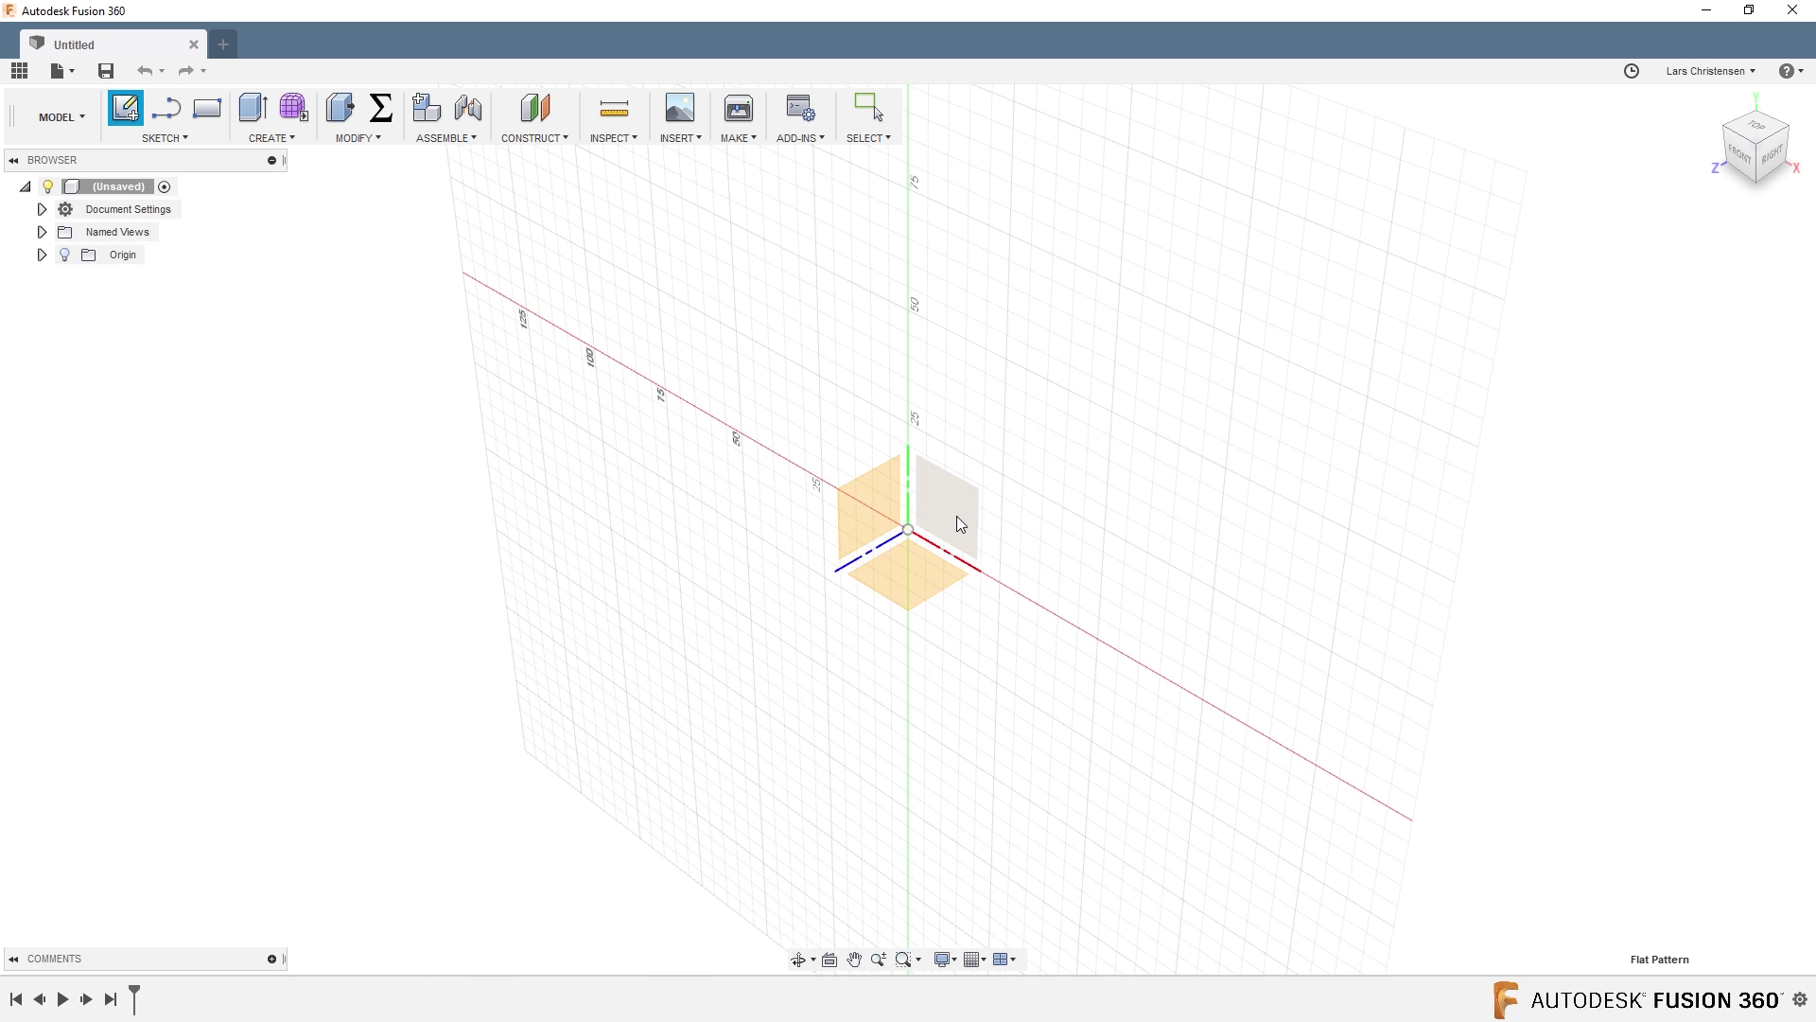
Step: Draw lines from the origin for the bottom edge, left side, left block top and notch
{"action": "left_click", "coordinate": [165, 106]}
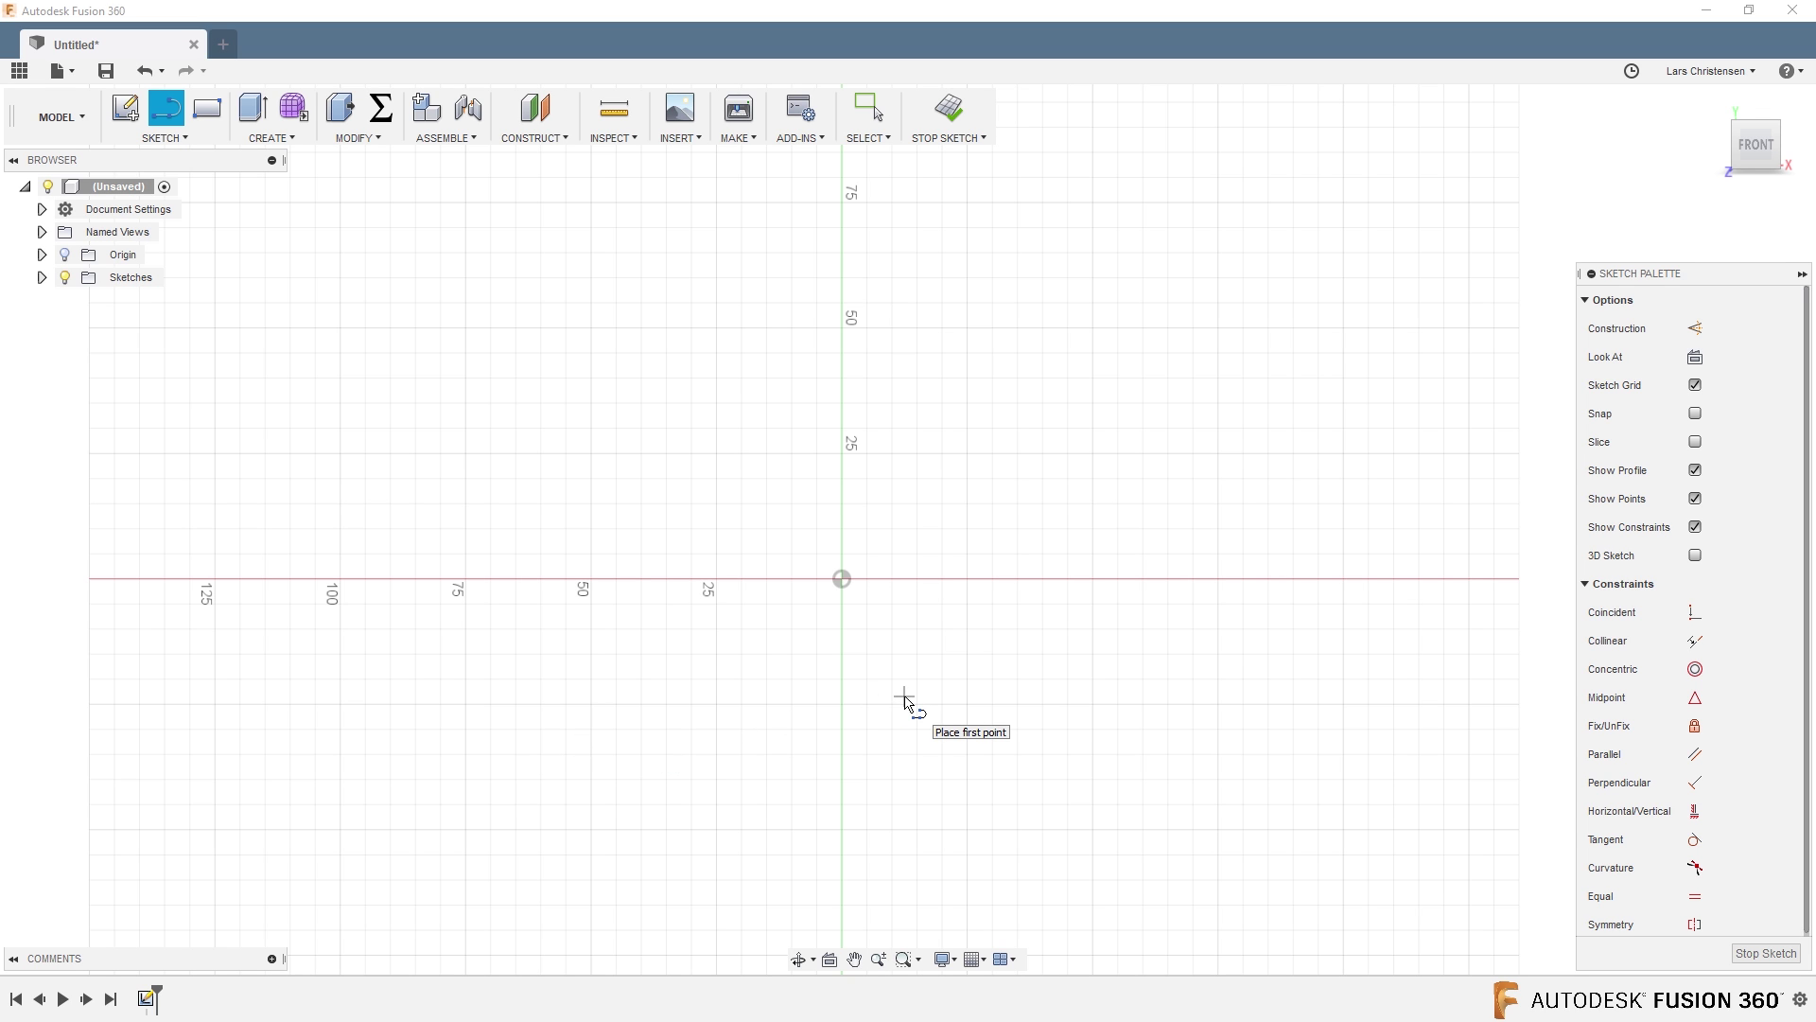
{"action": "left_click", "coordinate": [842, 579]}
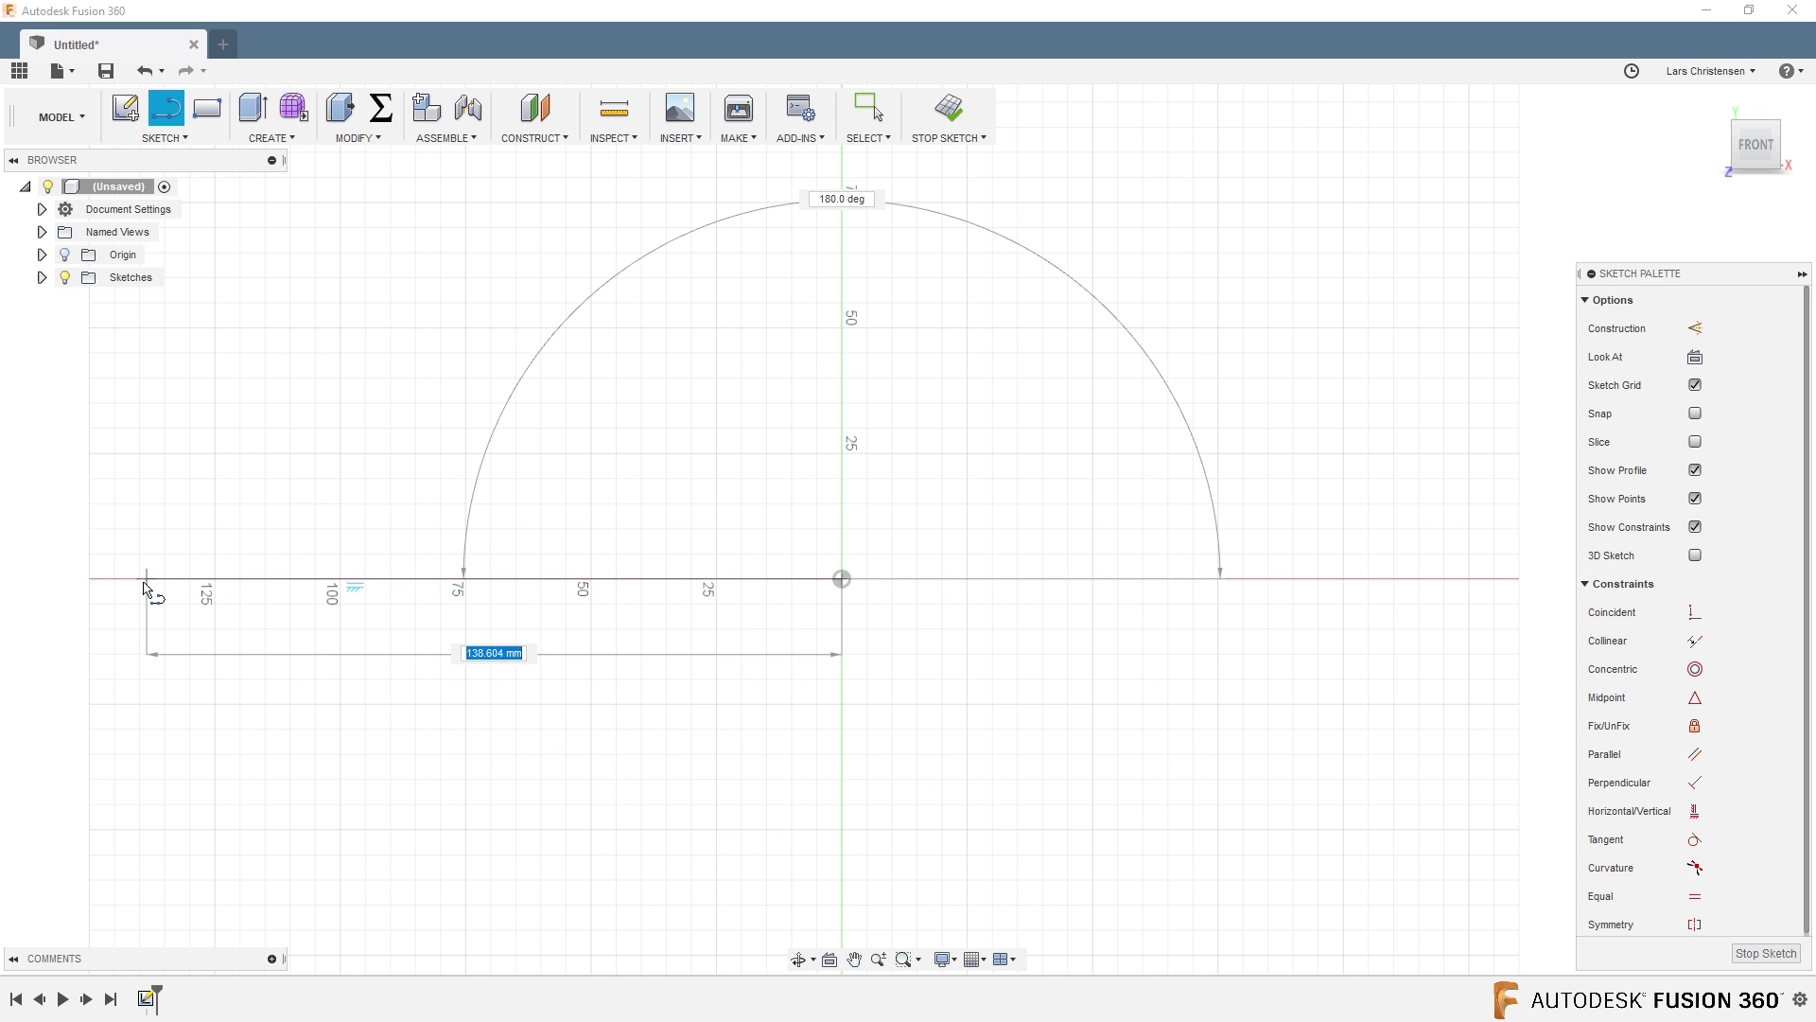
{"action": "scroll", "coordinate": [101, 588], "scroll_direction": "down", "scroll_amount": 2}
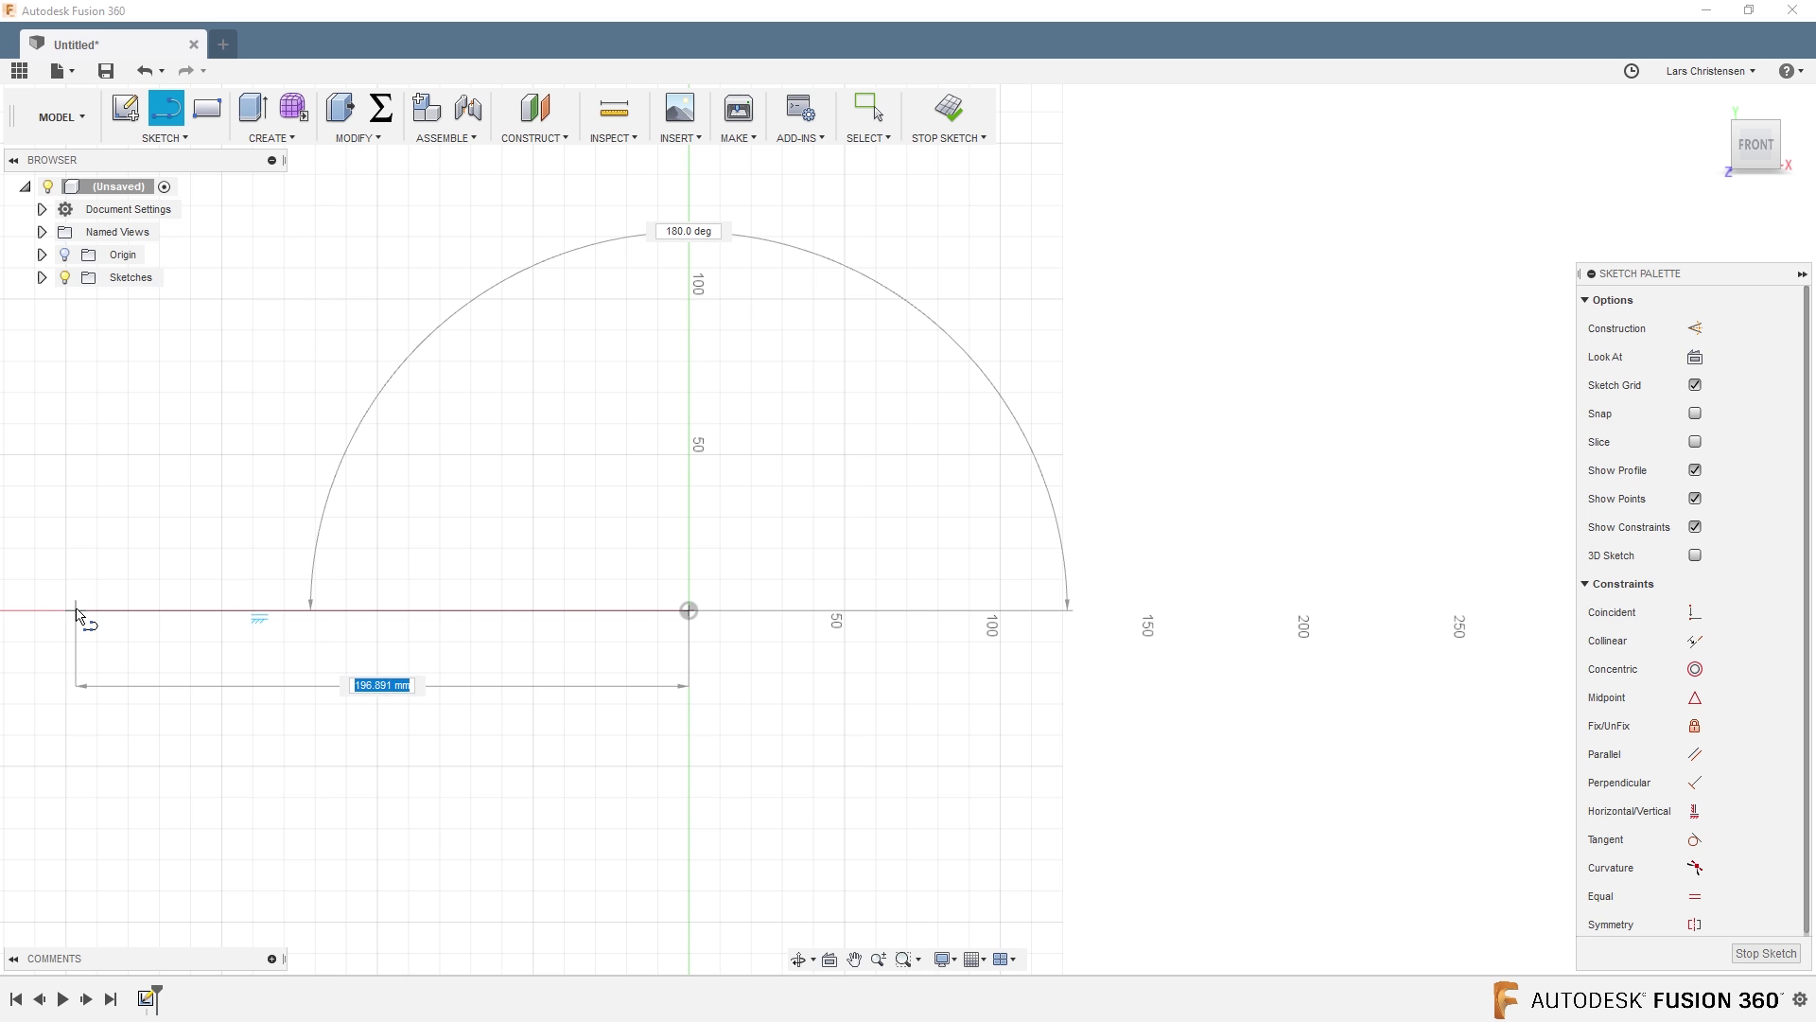
{"action": "left_click", "coordinate": [76, 610]}
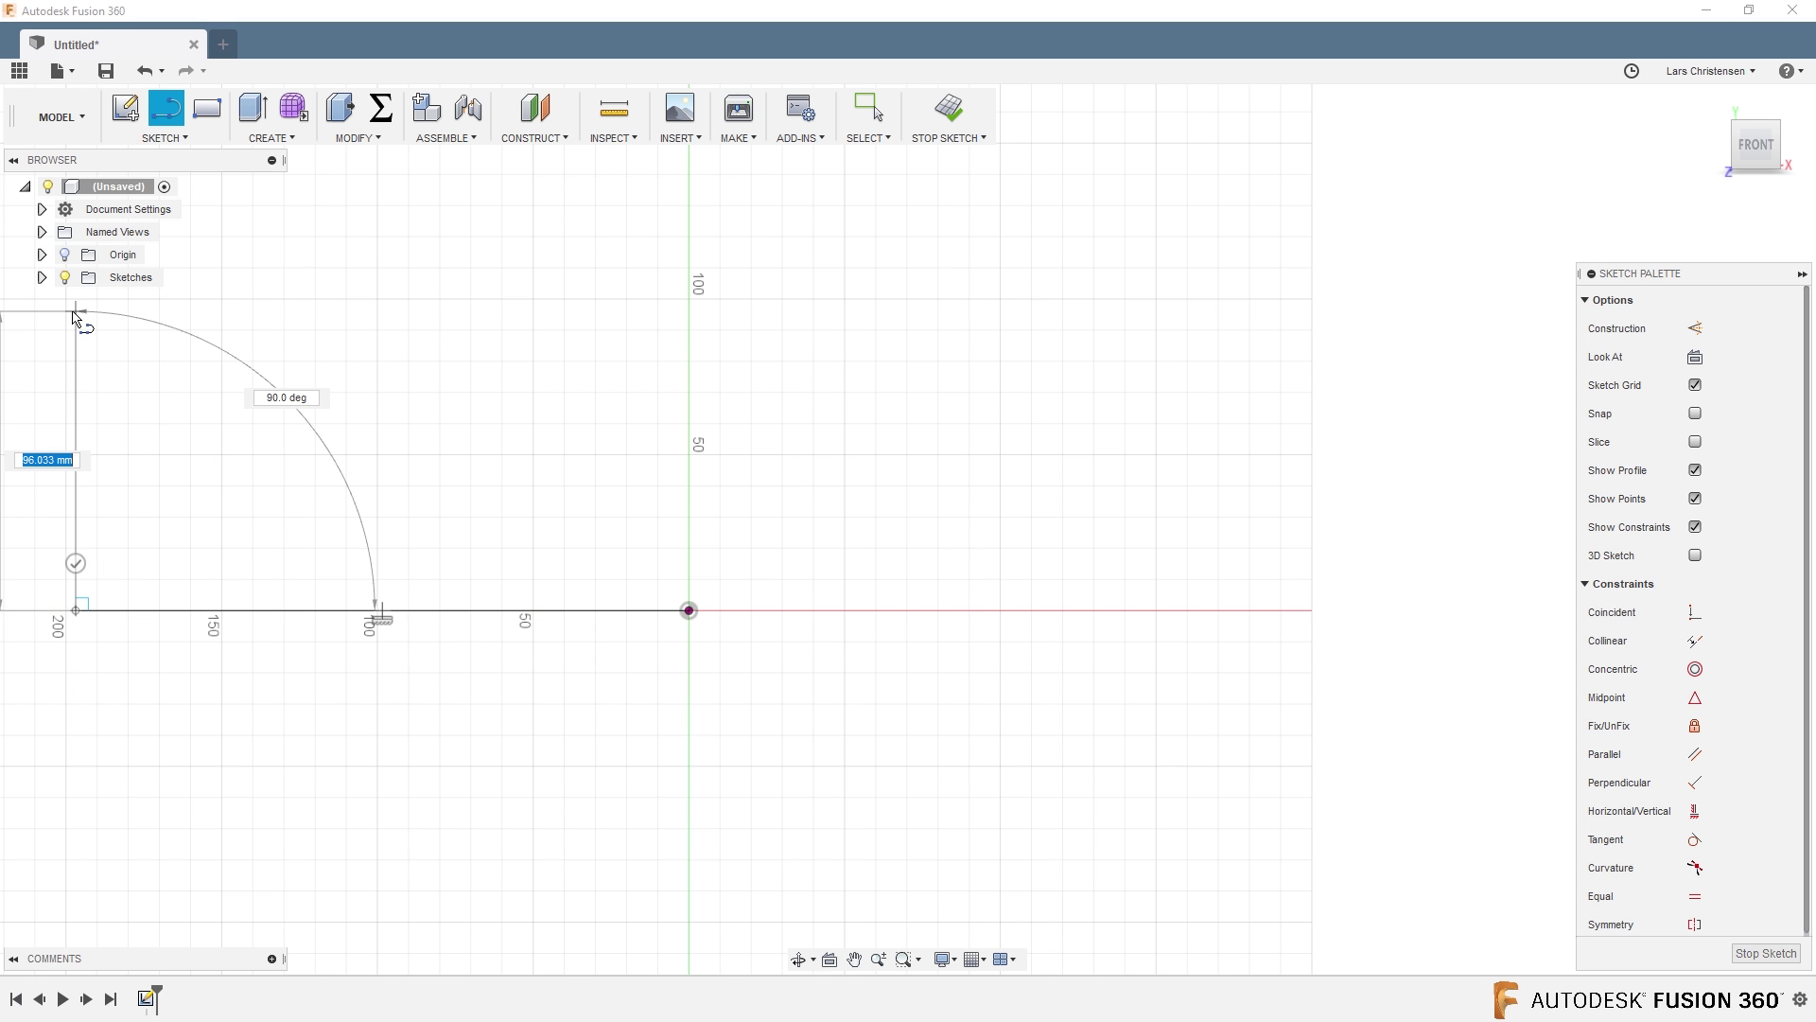
{"action": "left_click", "coordinate": [76, 312]}
{"action": "left_click", "coordinate": [218, 311]}
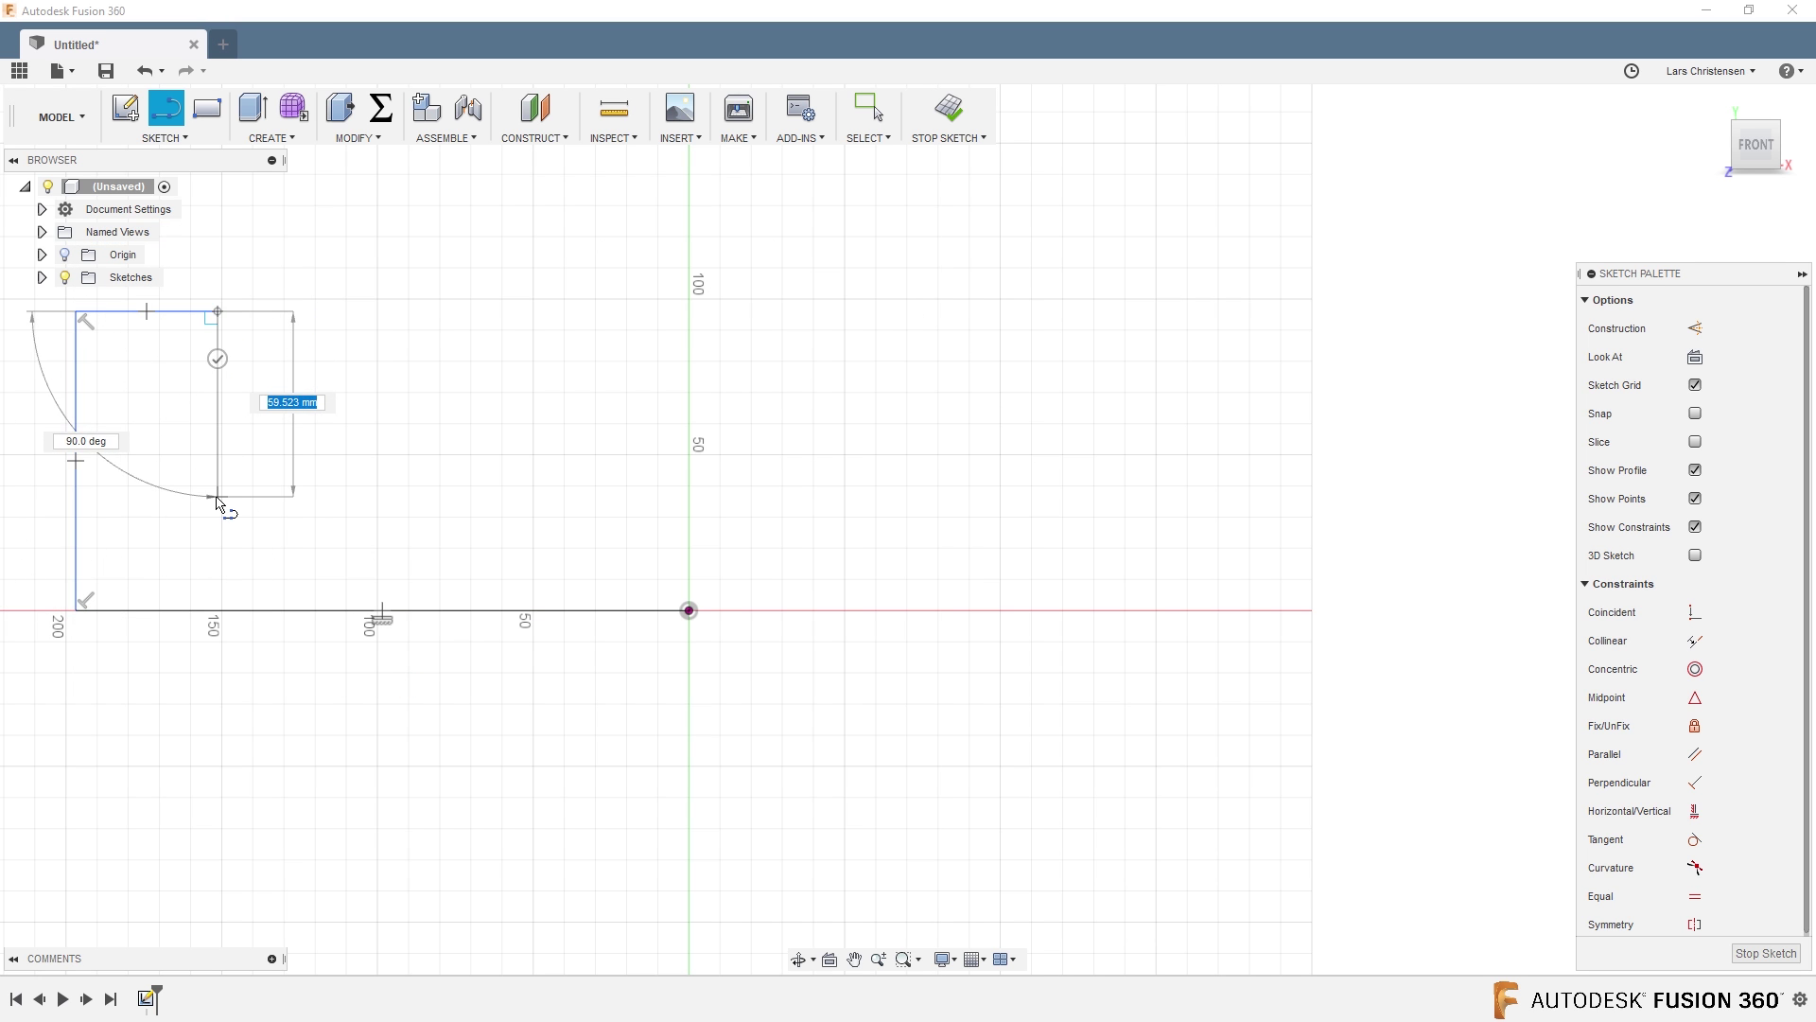
{"action": "left_click", "coordinate": [218, 496]}
{"action": "left_click", "coordinate": [287, 496]}
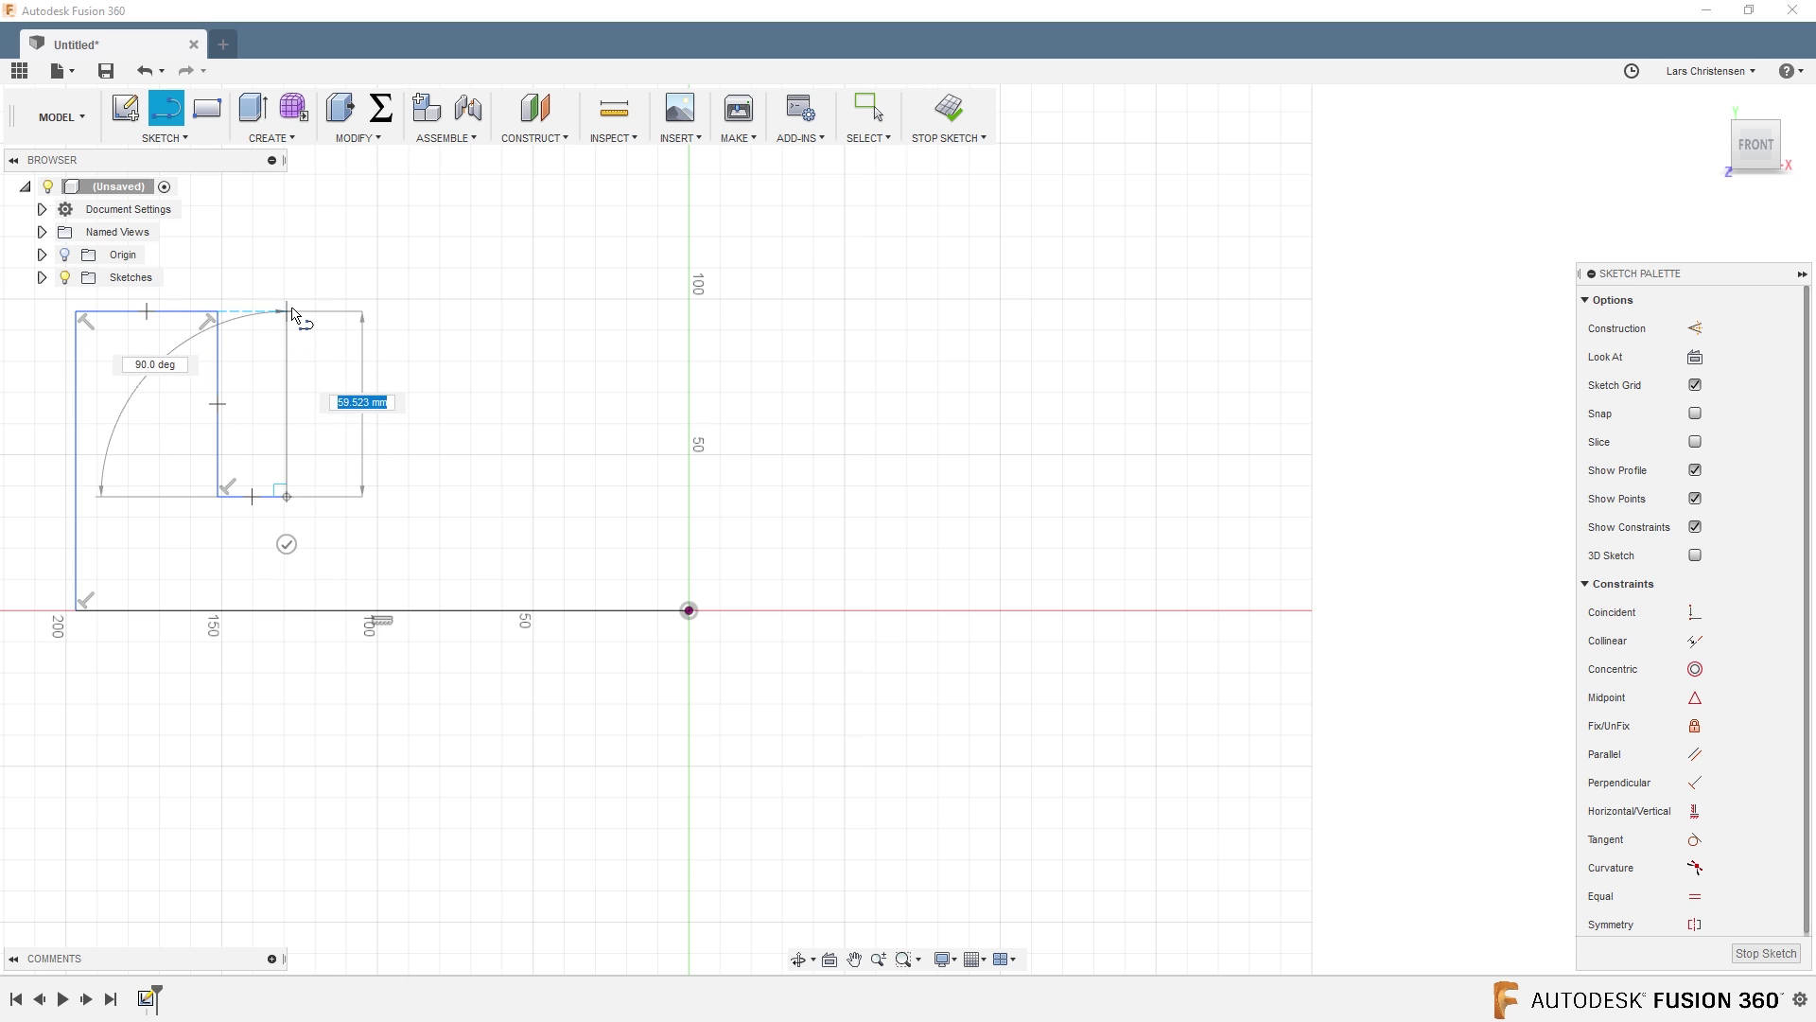
Step: Finish the outline with the notch's right side, upper top edge, sloped shoulder and short flat, closing at the origin
{"action": "left_click", "coordinate": [290, 313]}
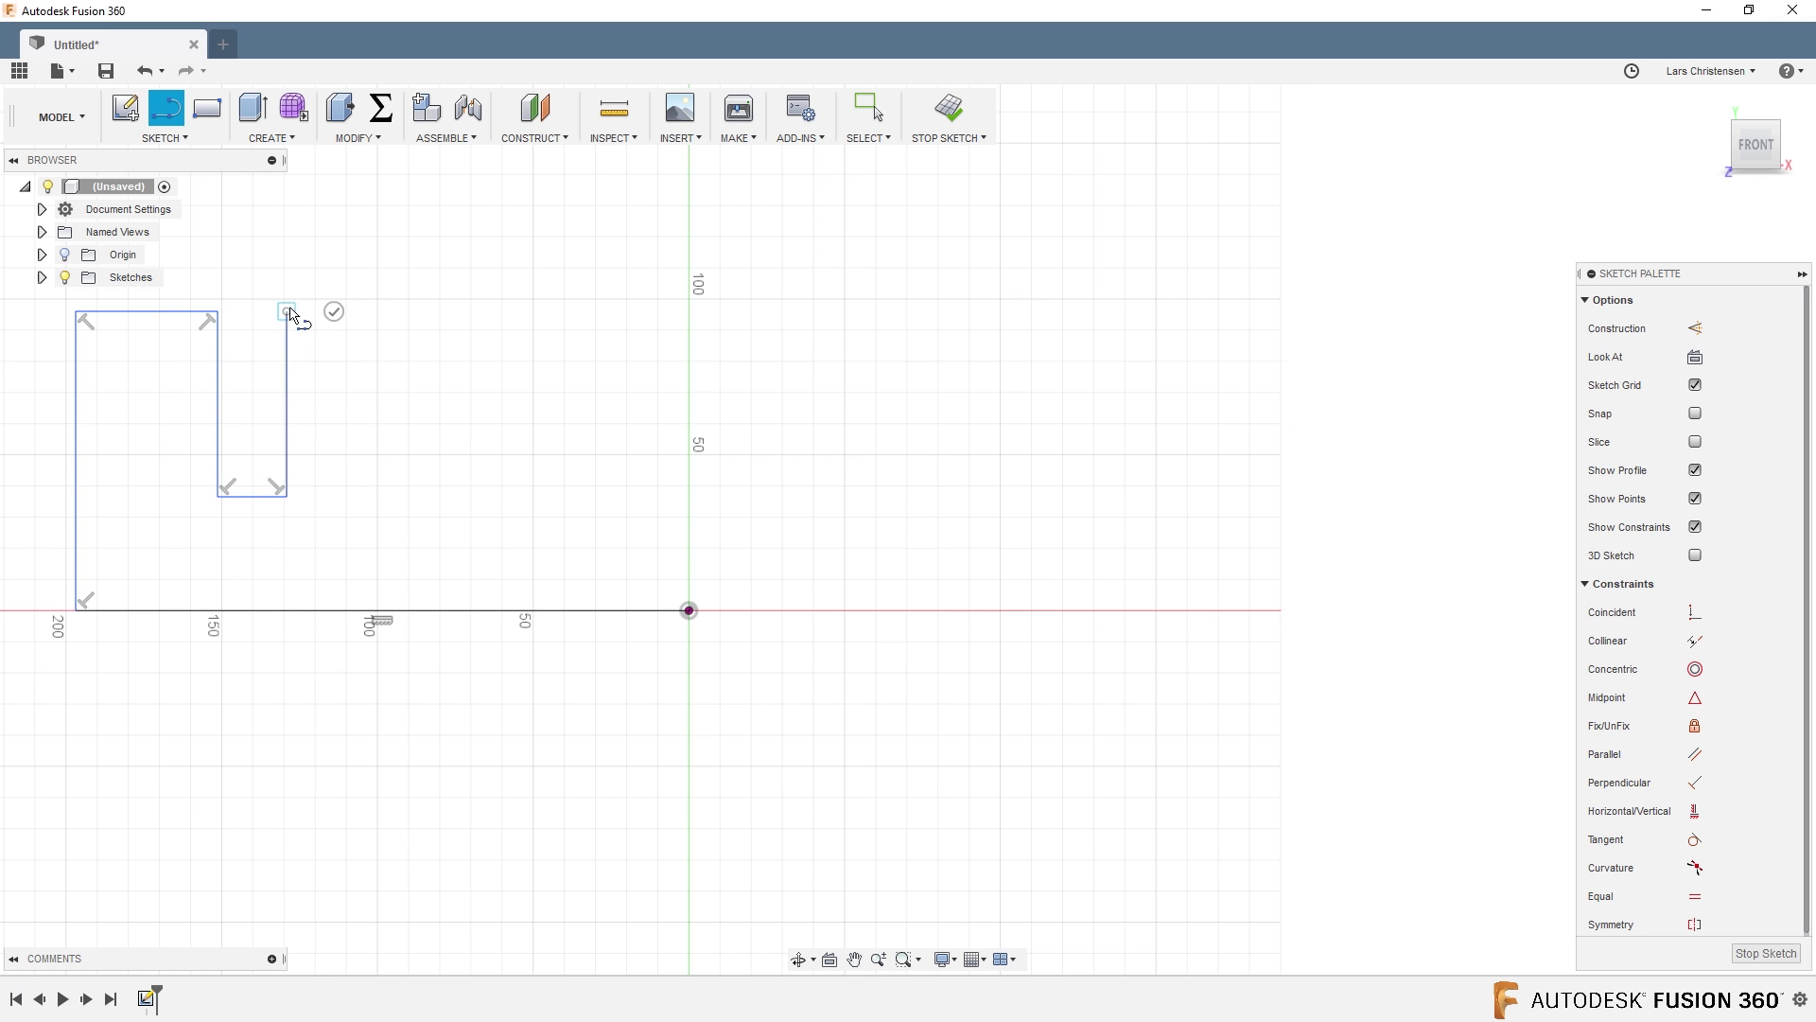
{"action": "left_click", "coordinate": [456, 311]}
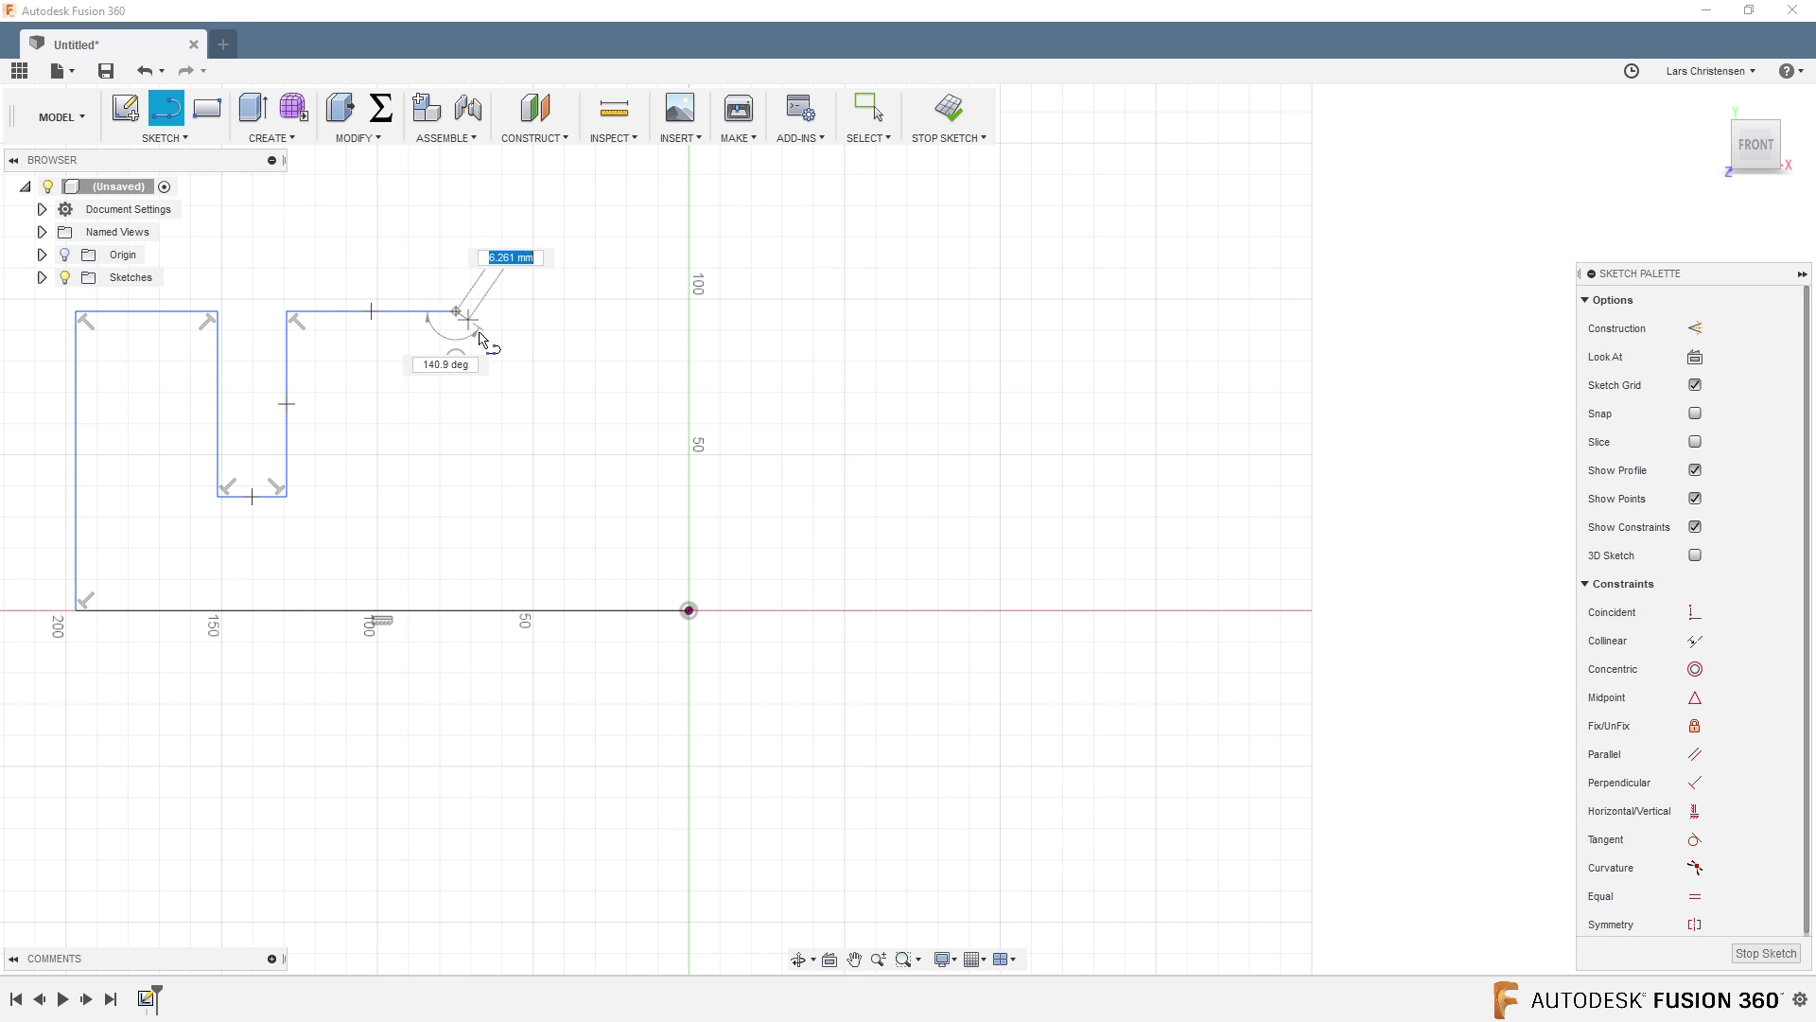
{"action": "left_click", "coordinate": [557, 405]}
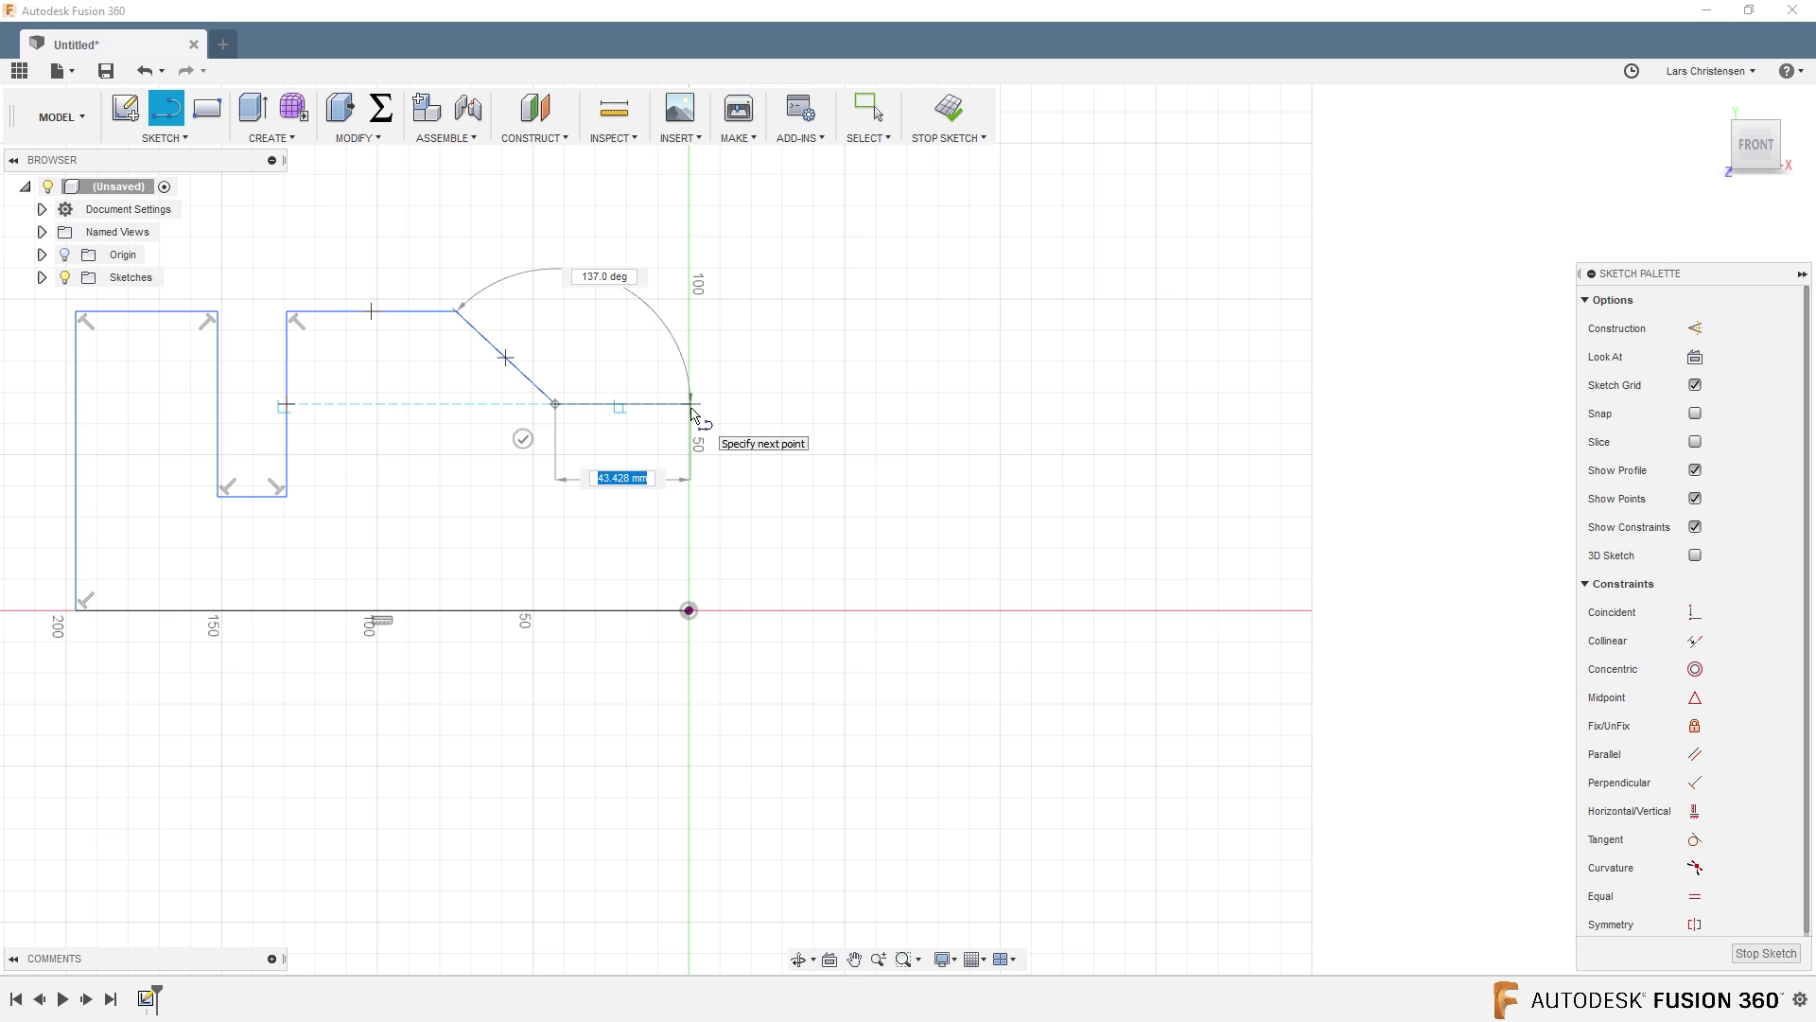
{"action": "left_click", "coordinate": [690, 405]}
{"action": "left_click", "coordinate": [689, 610]}
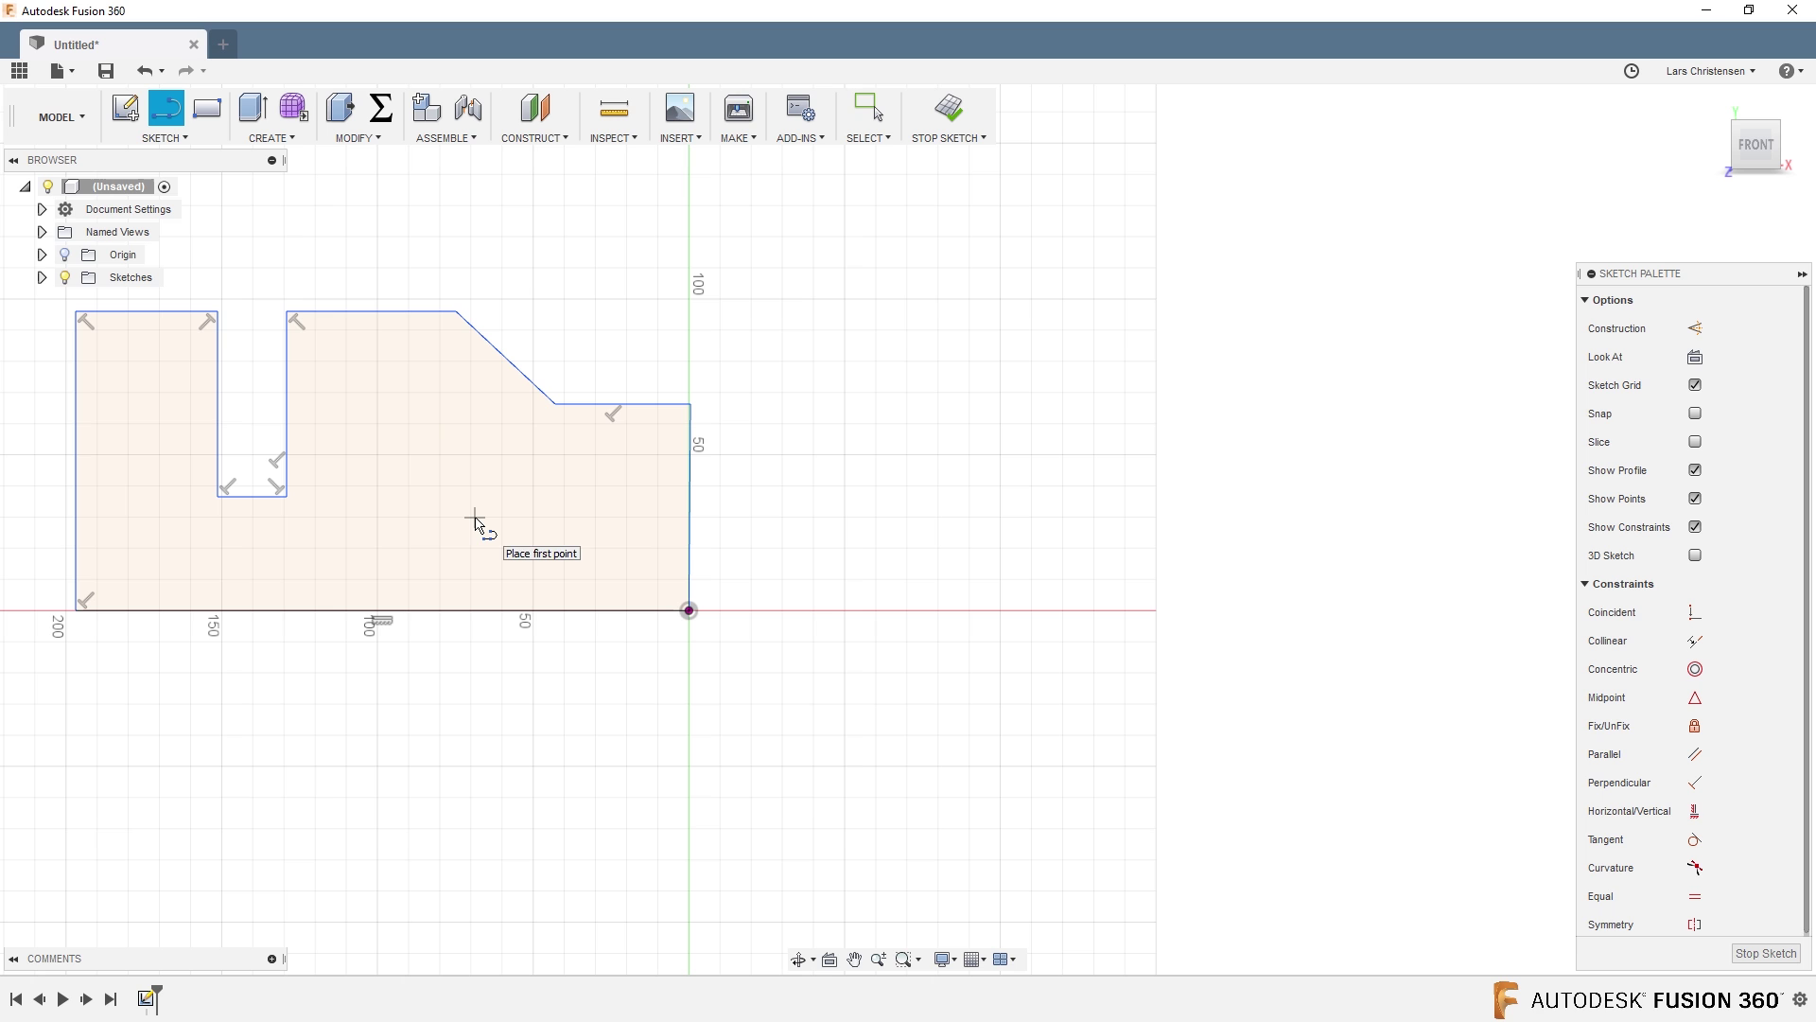
{"action": "scroll", "coordinate": [707, 588], "scroll_direction": "down", "scroll_amount": 1}
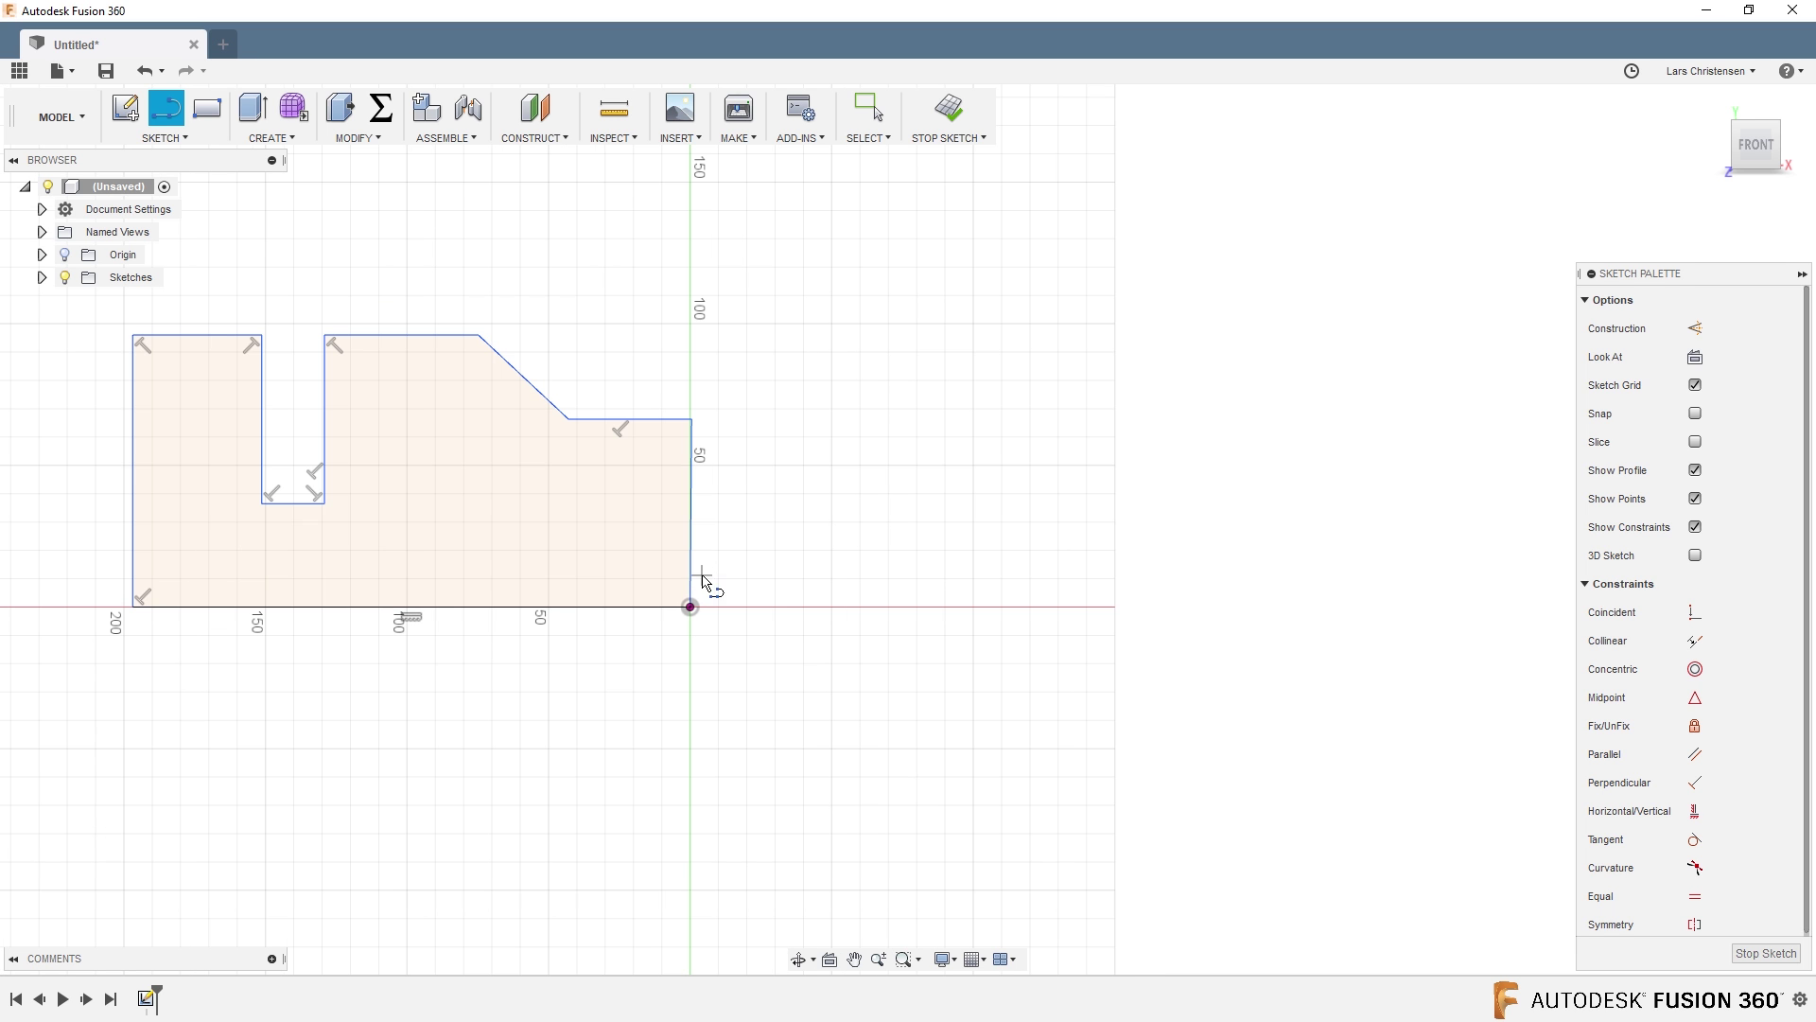
{"action": "scroll", "coordinate": [69, 379], "scroll_direction": "up", "scroll_amount": 1}
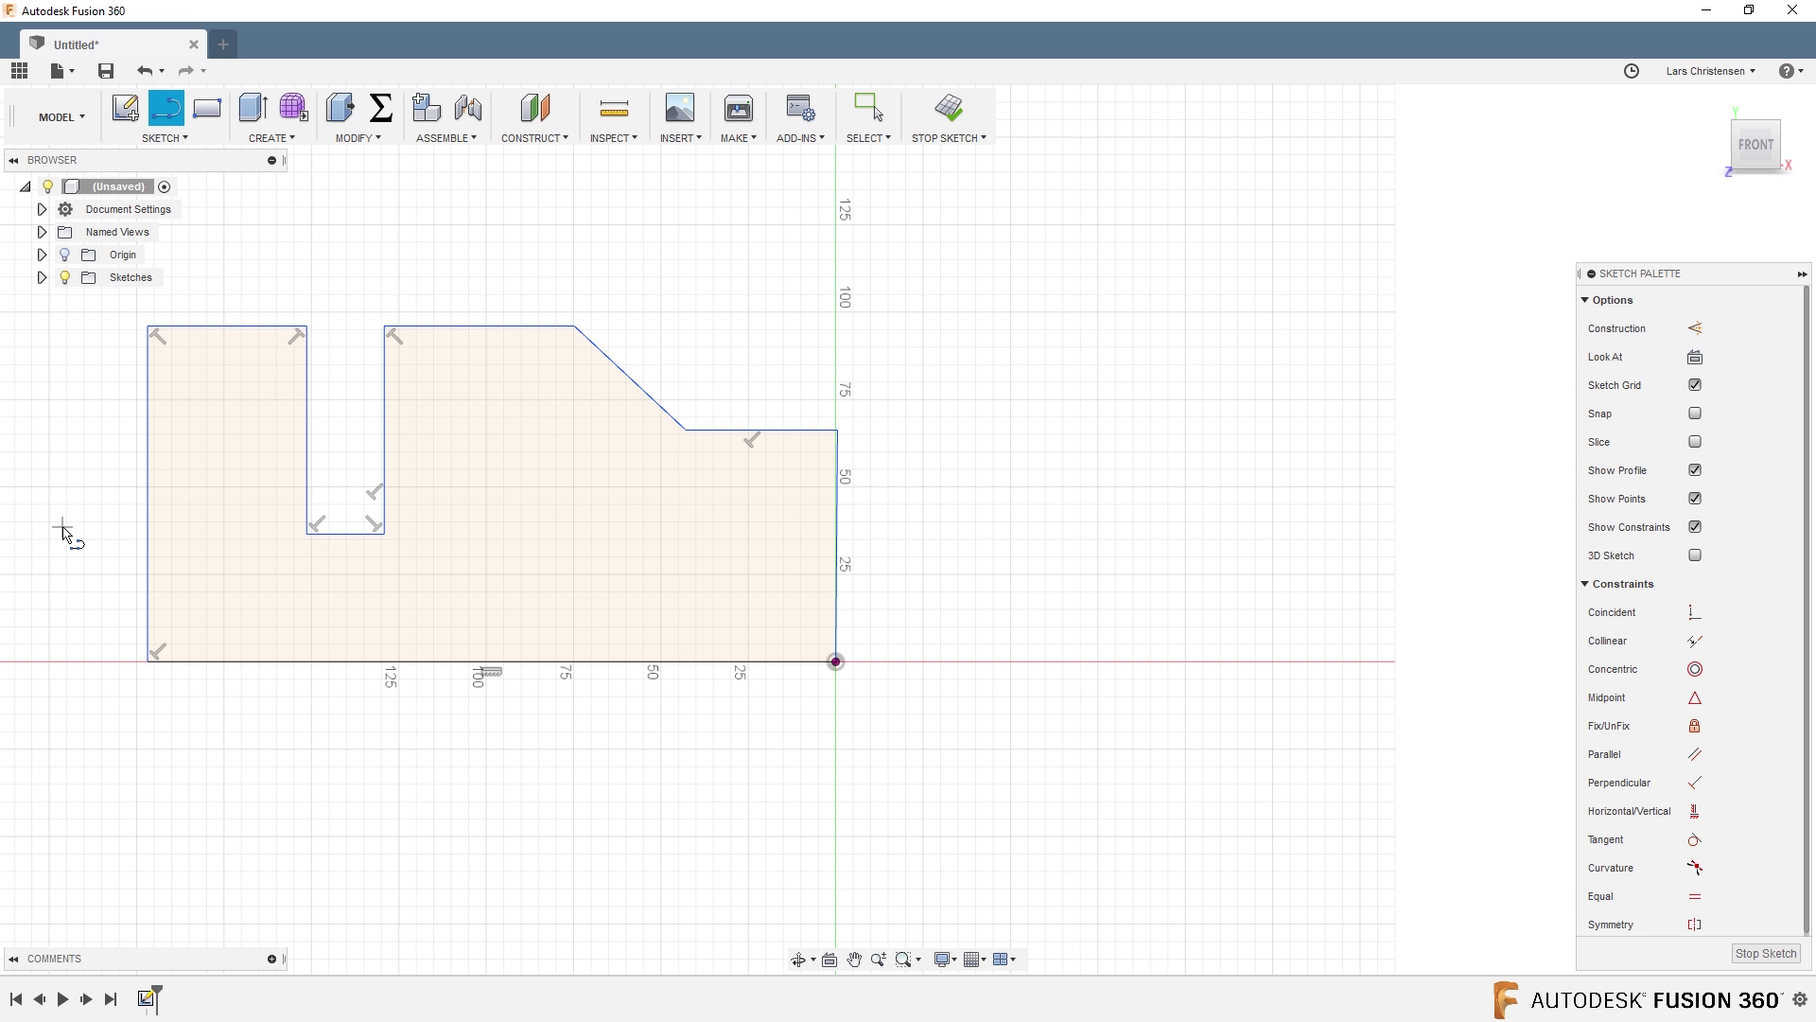
Step: Dimension the overall length to 200 and the left height to 90
{"action": "key", "text": "d"}
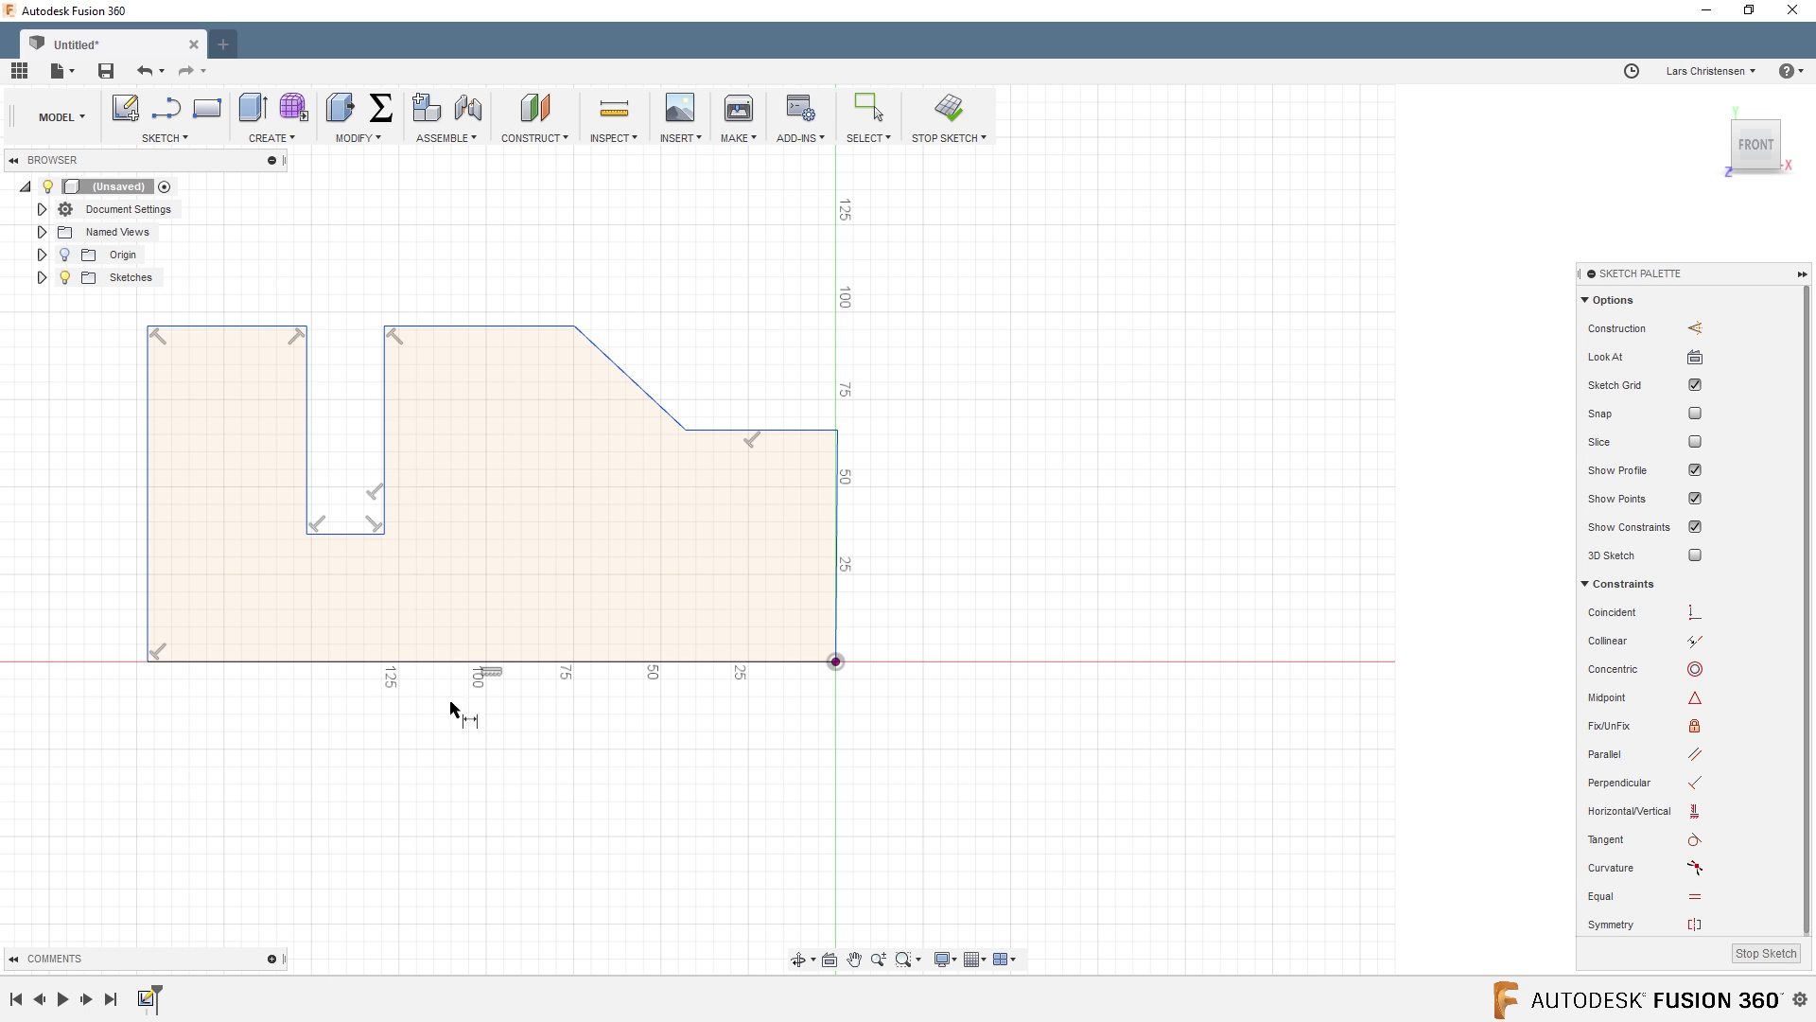
{"action": "left_click", "coordinate": [433, 664]}
{"action": "left_click", "coordinate": [463, 812]}
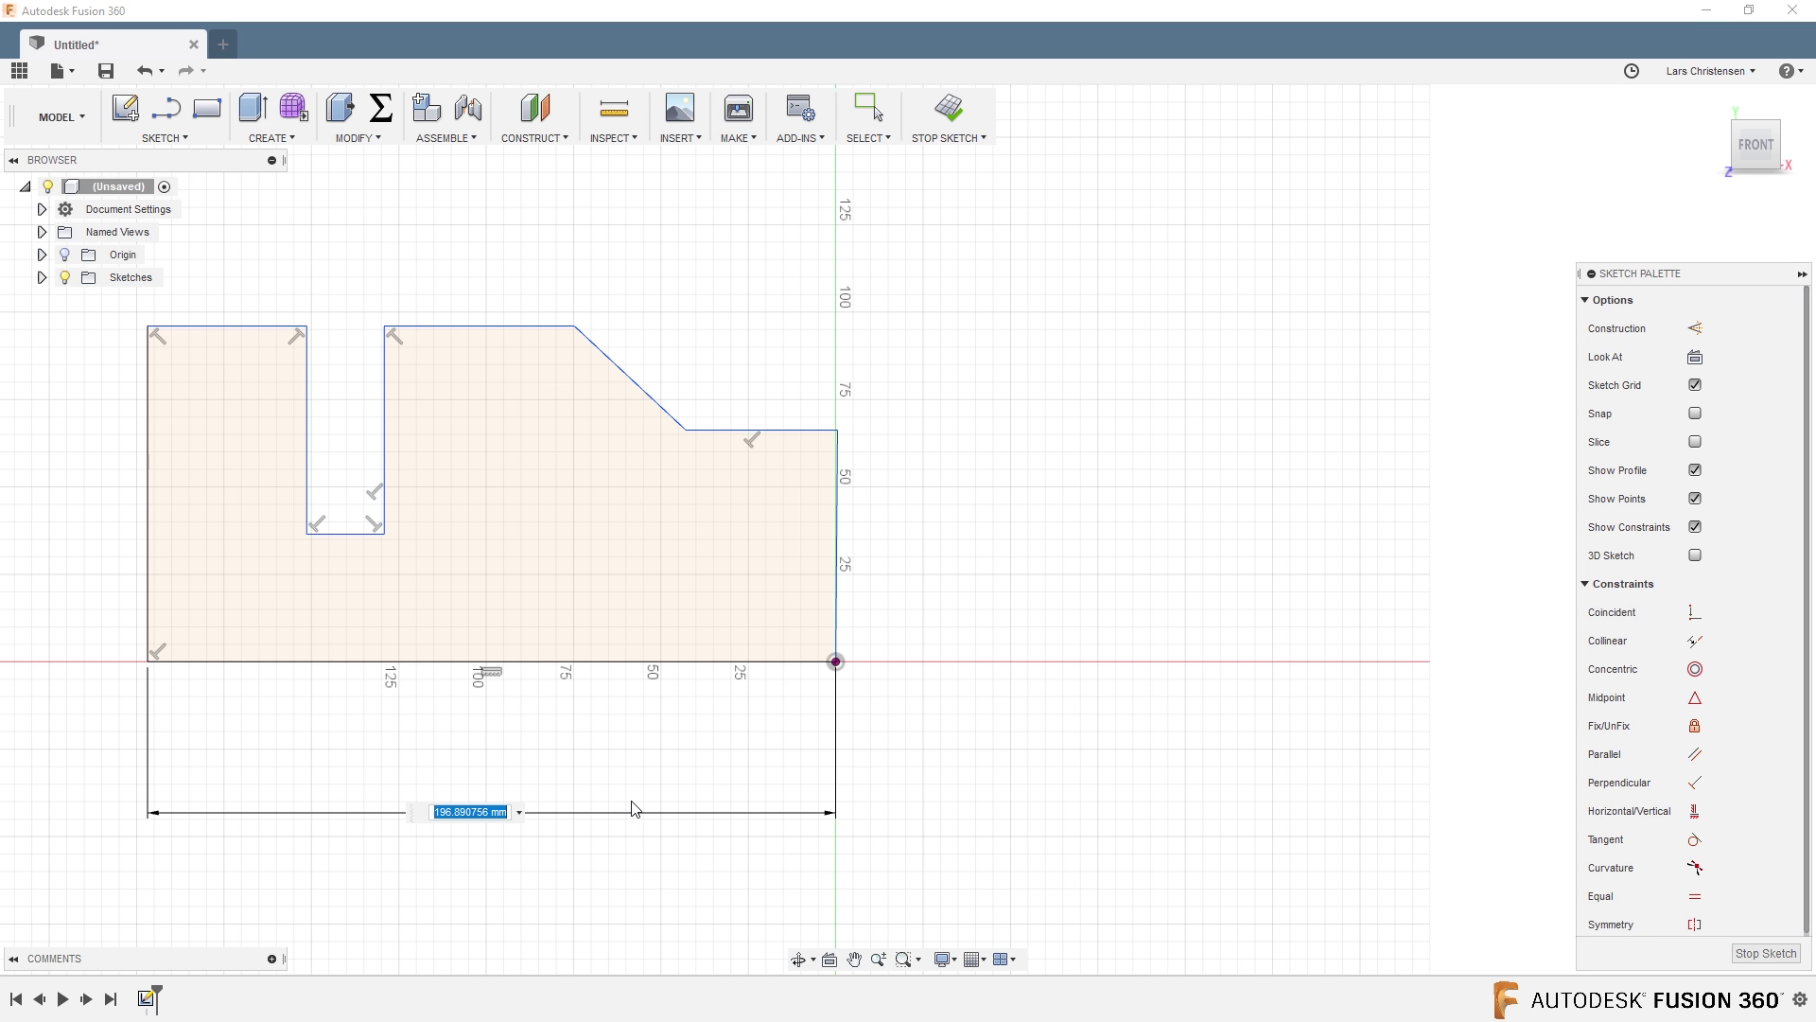
{"action": "type", "text": "200"}
{"action": "key", "text": "Return"}
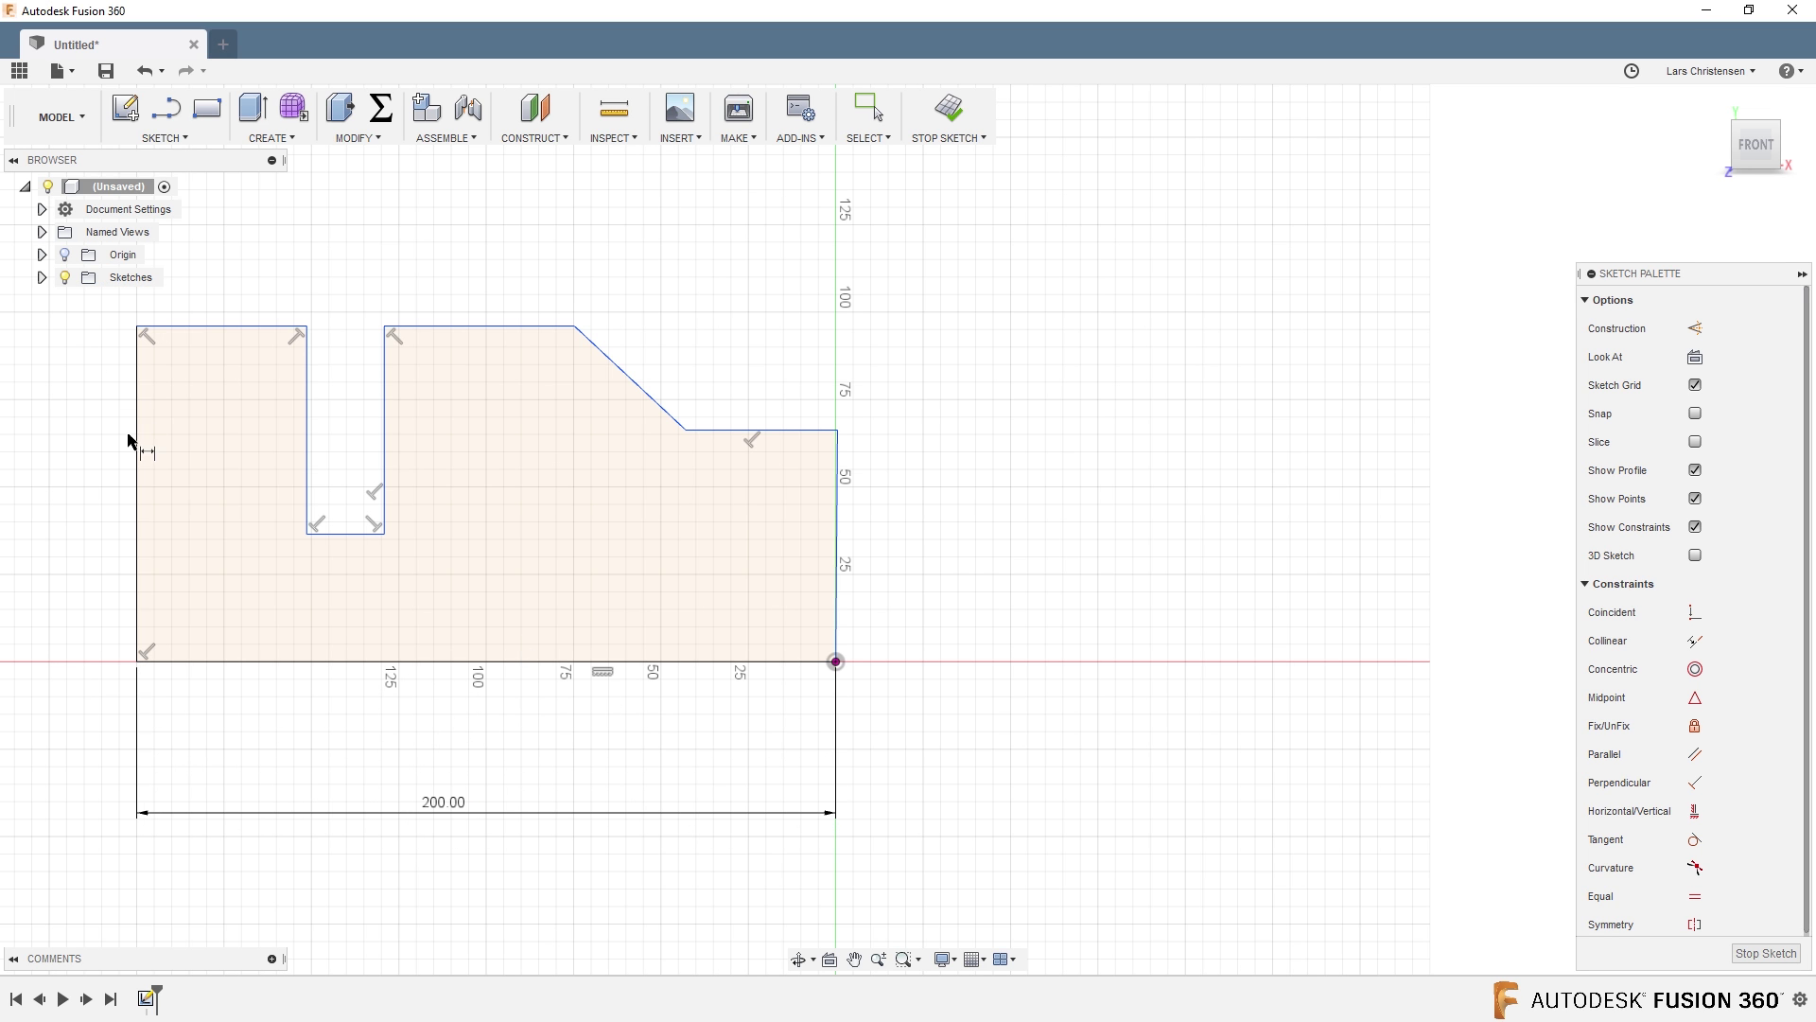
{"action": "left_click", "coordinate": [136, 445]}
{"action": "left_click", "coordinate": [66, 460]}
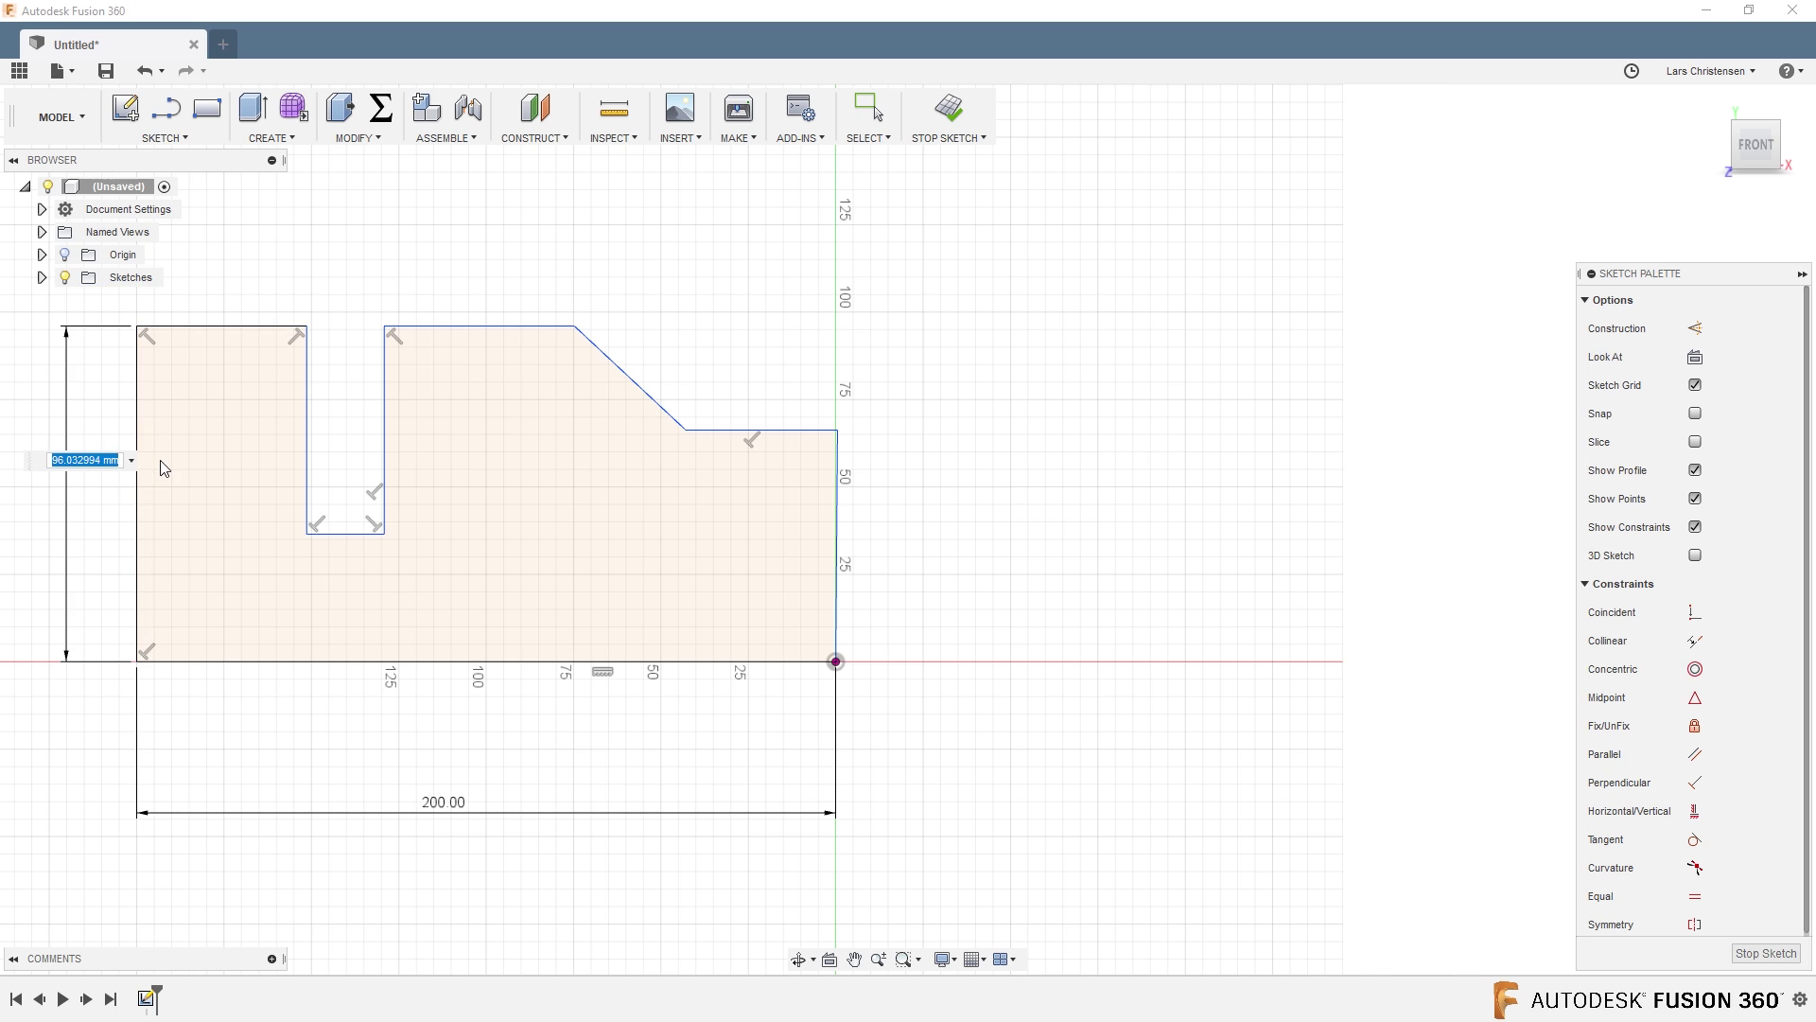
{"action": "type", "text": "90"}
{"action": "key", "text": "Return"}
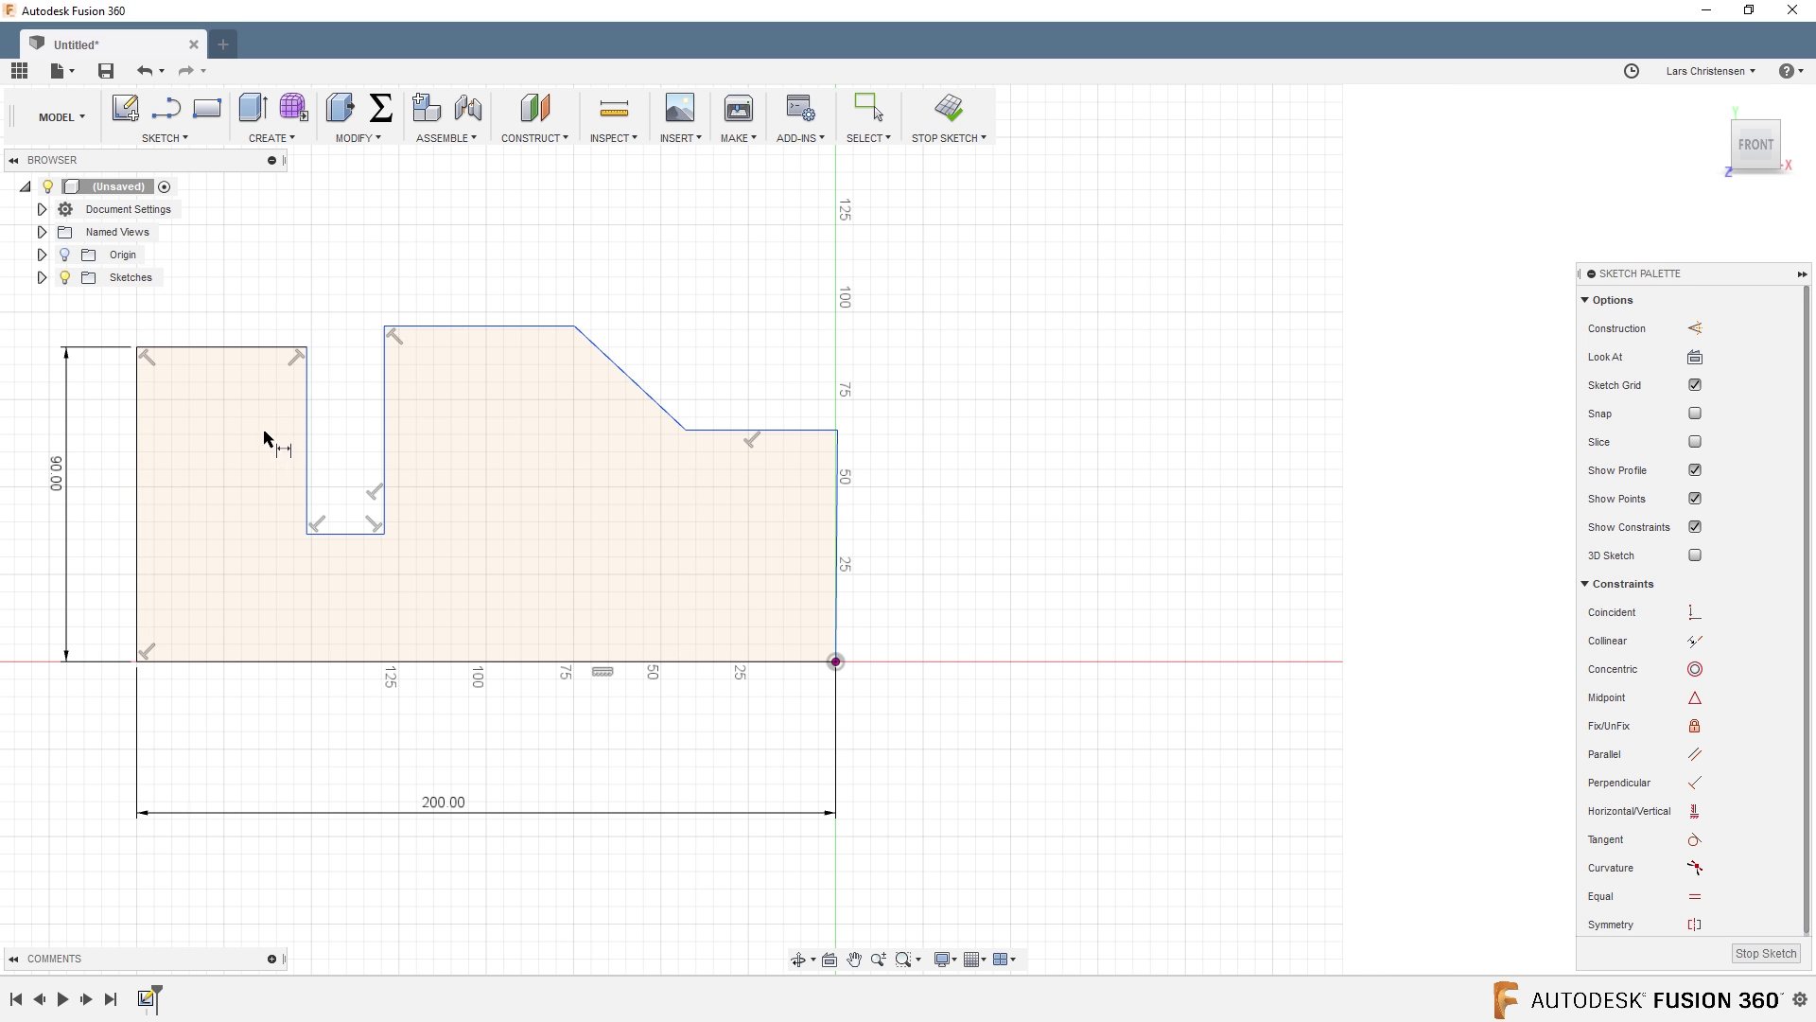
Step: Dimension the notch width to 25 and the left block width to 50
{"action": "left_click", "coordinate": [347, 535]}
{"action": "left_click", "coordinate": [346, 598]}
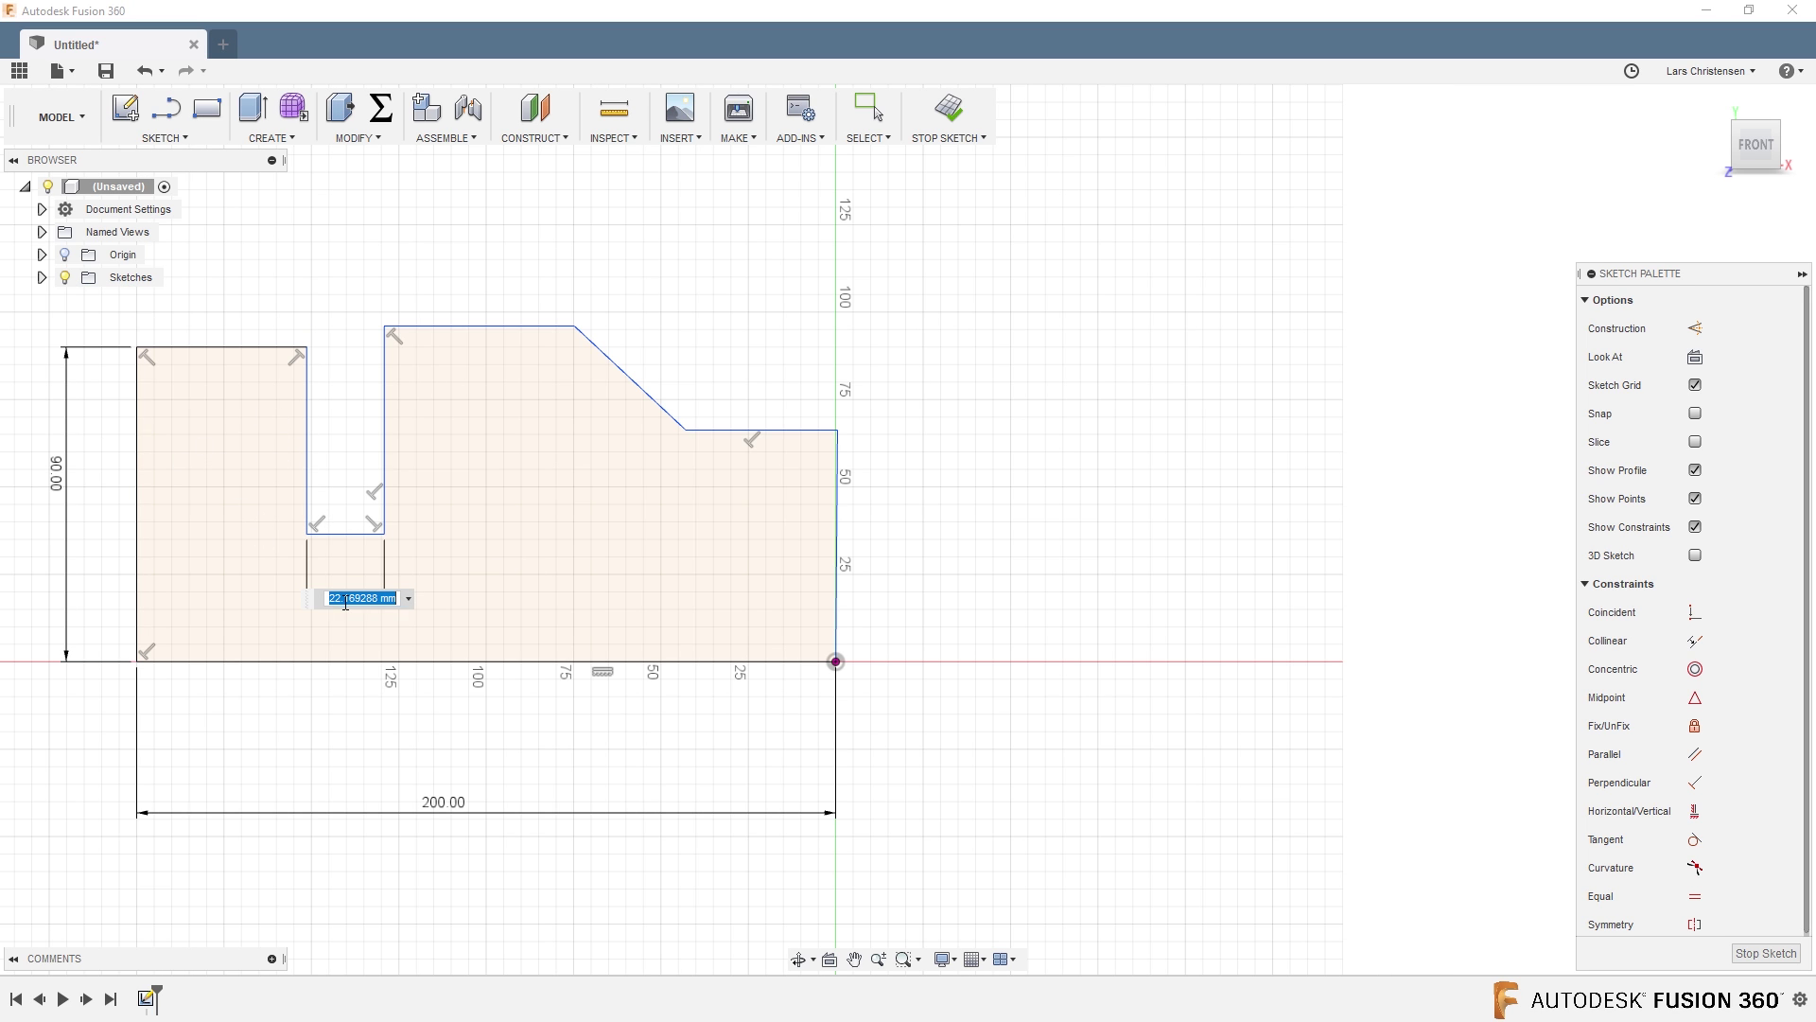
{"action": "type", "text": "25"}
{"action": "key", "text": "Return"}
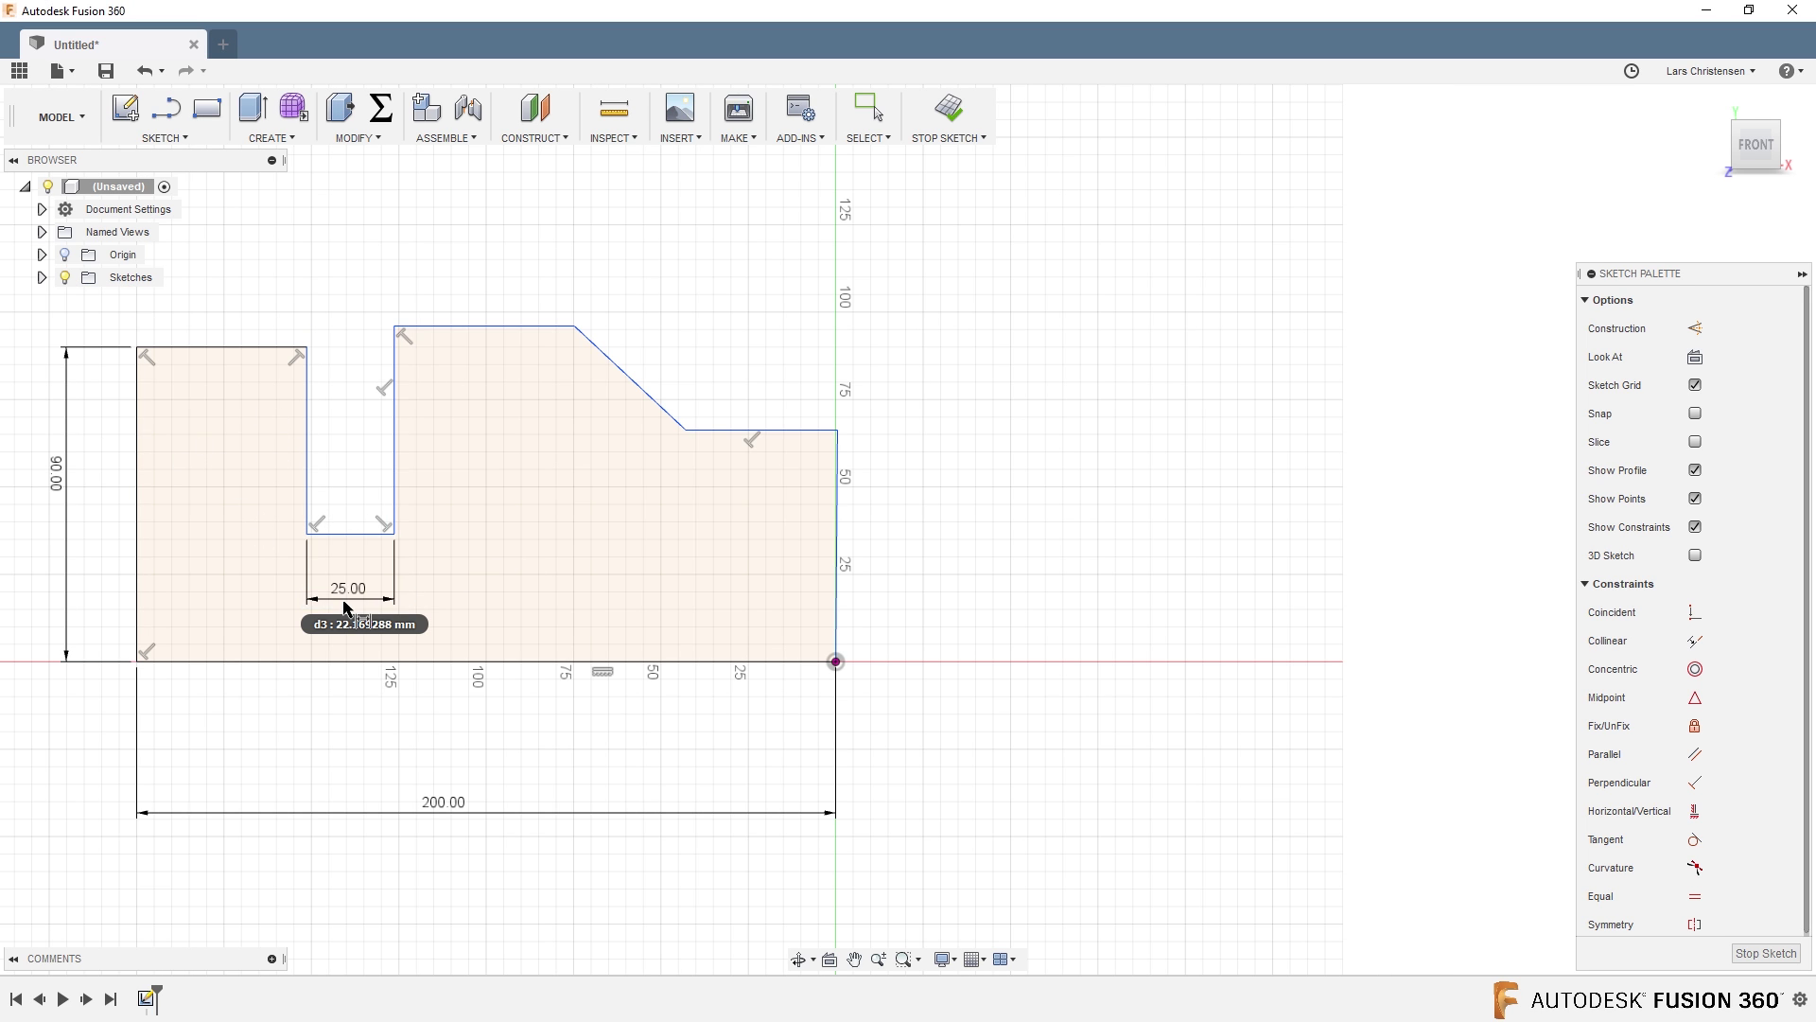
{"action": "left_click", "coordinate": [225, 347]}
{"action": "left_click", "coordinate": [220, 276]}
{"action": "type", "text": "50"}
{"action": "key", "text": "Return"}
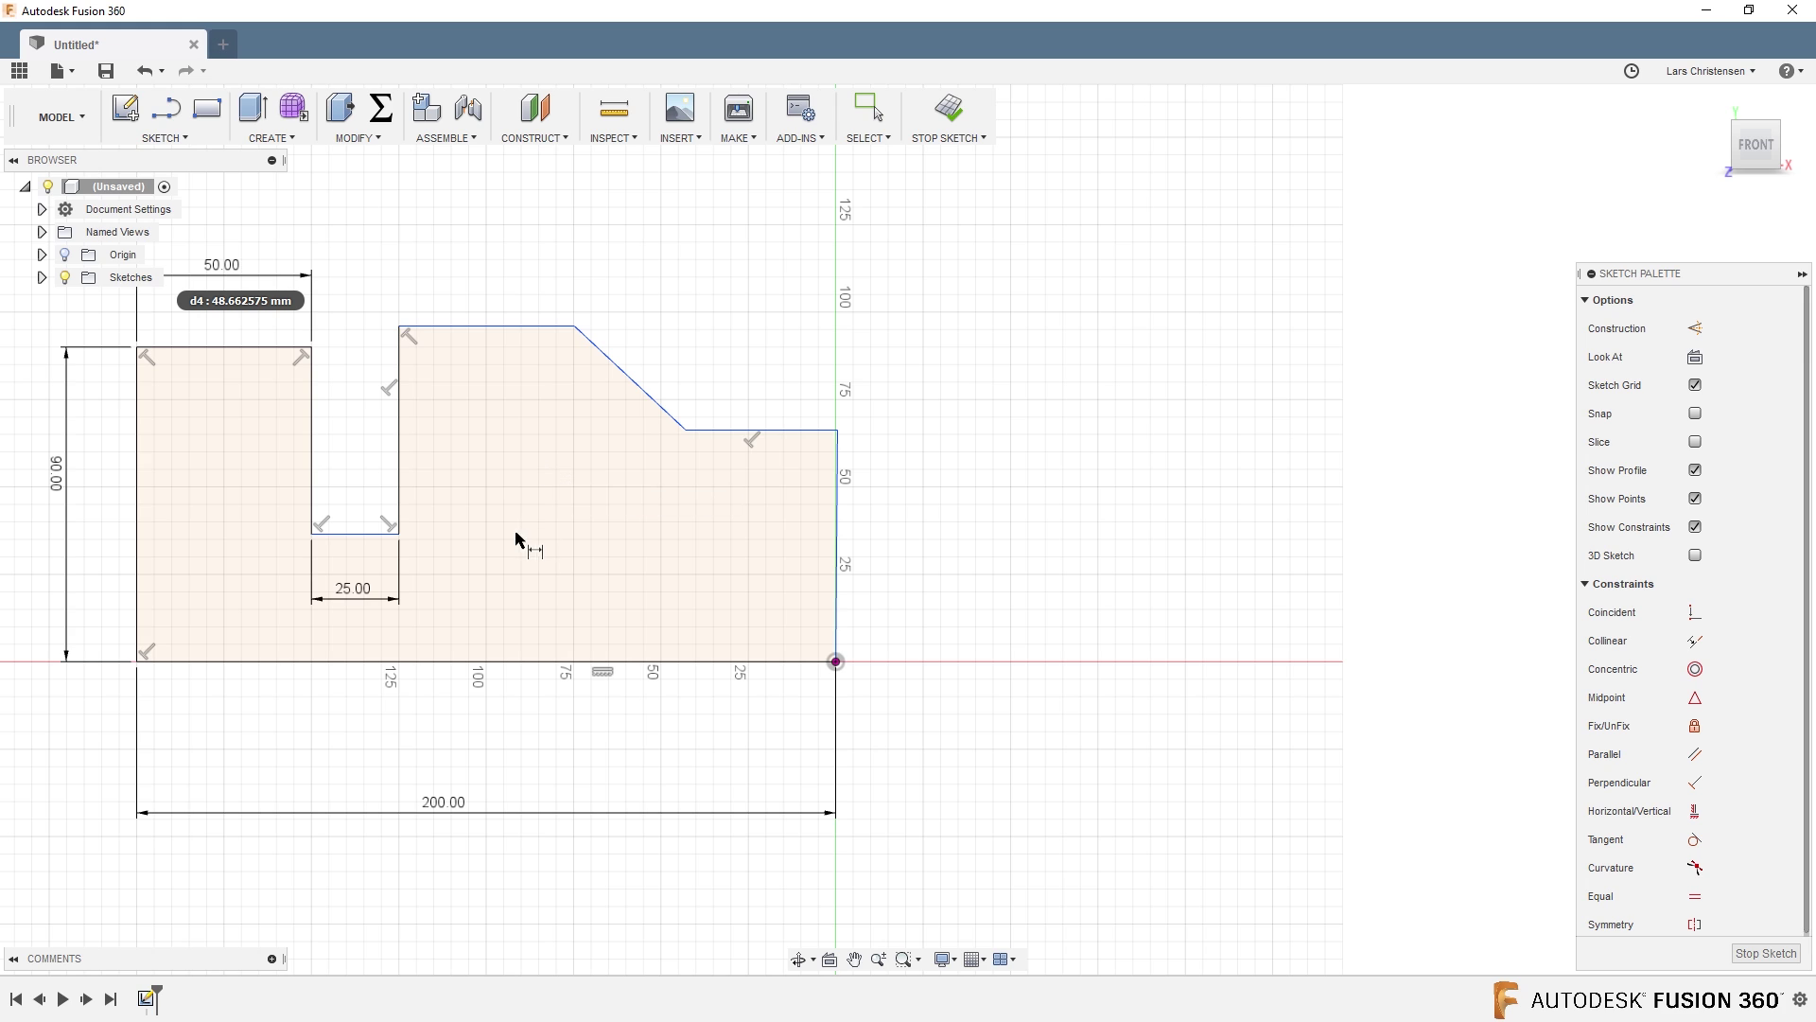
Step: Set the angle between the top-right flat and the sloped shoulder to 138°
{"action": "left_click", "coordinate": [728, 432]}
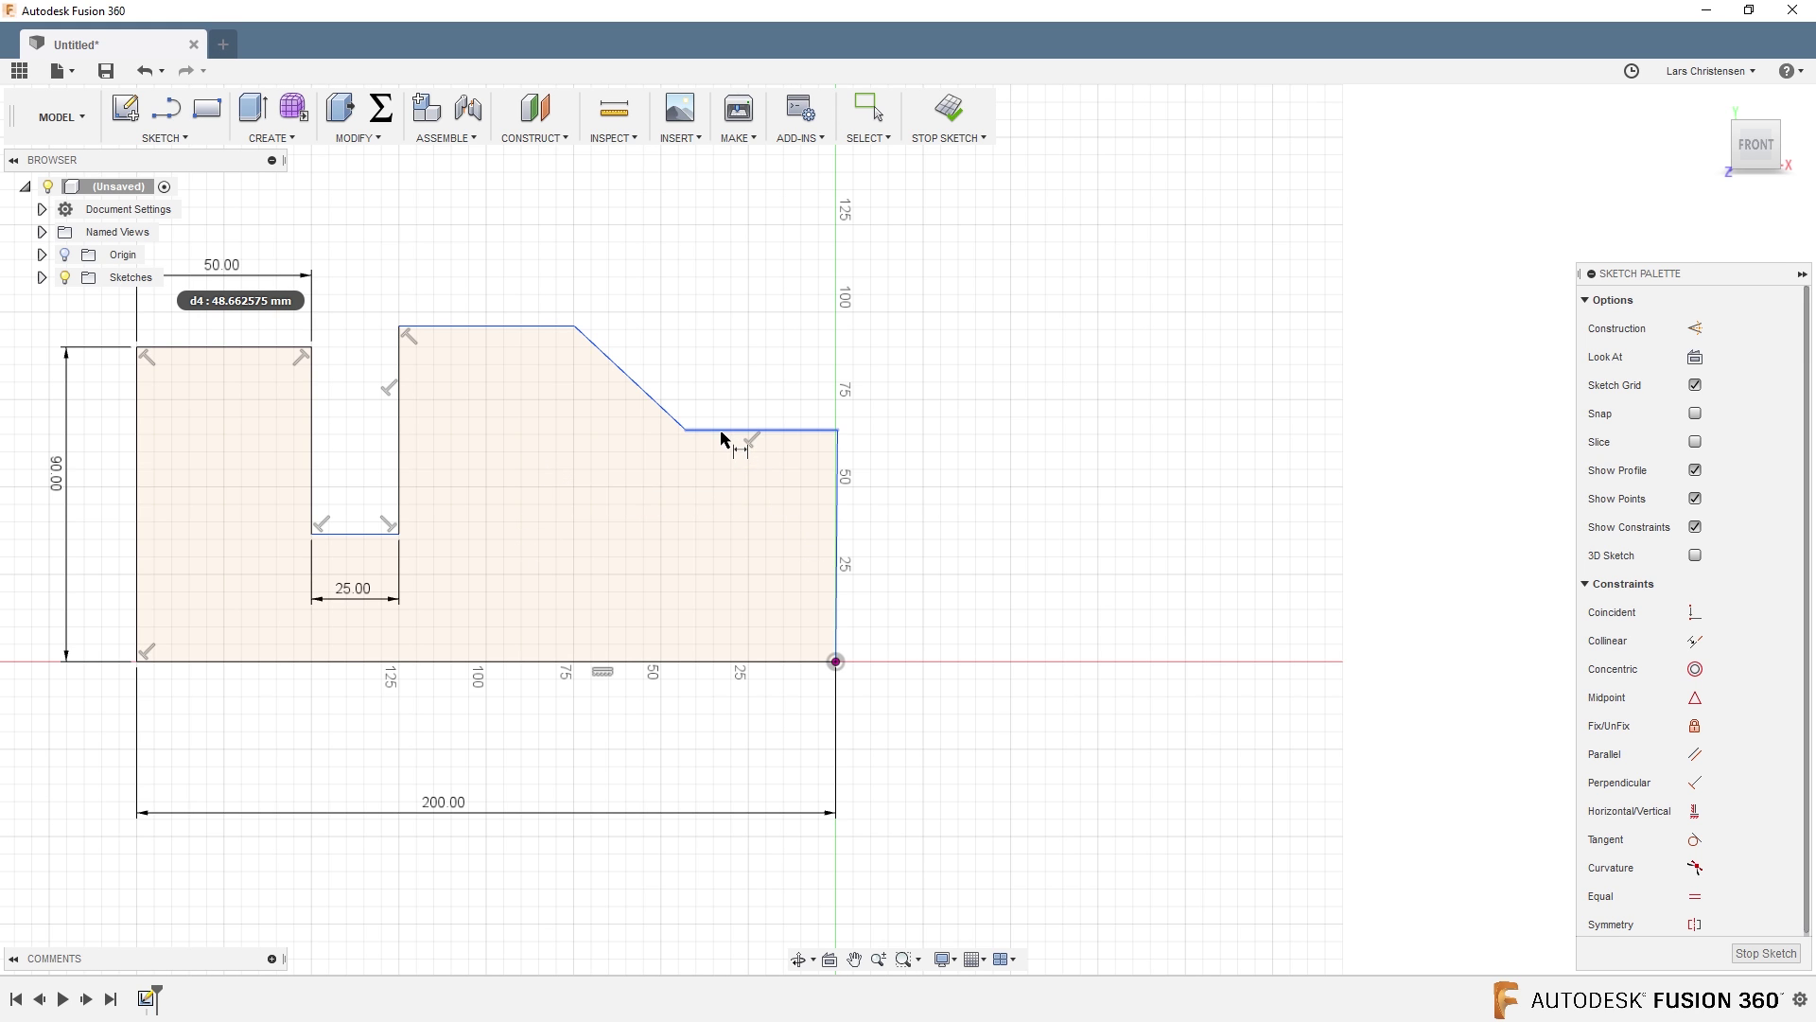
{"action": "left_click", "coordinate": [649, 400]}
{"action": "left_click", "coordinate": [784, 330]}
{"action": "type", "text": "1"}
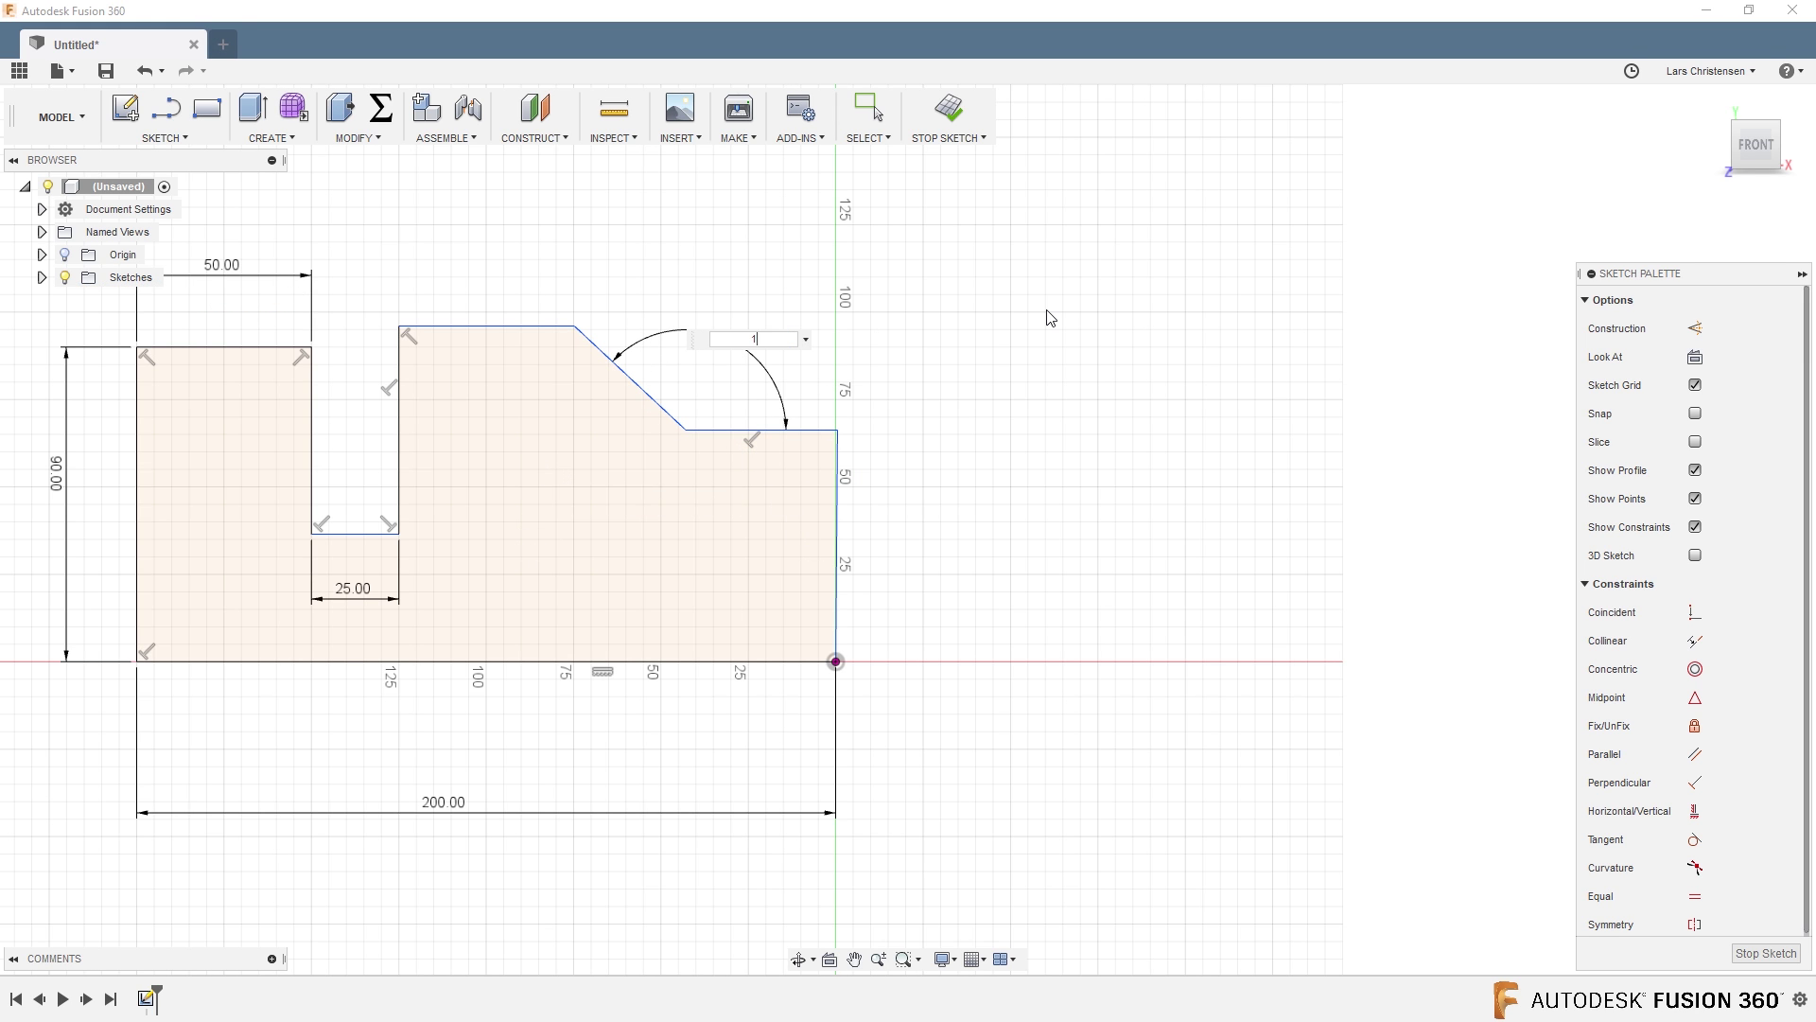
{"action": "type", "text": "38"}
{"action": "key", "text": "Return"}
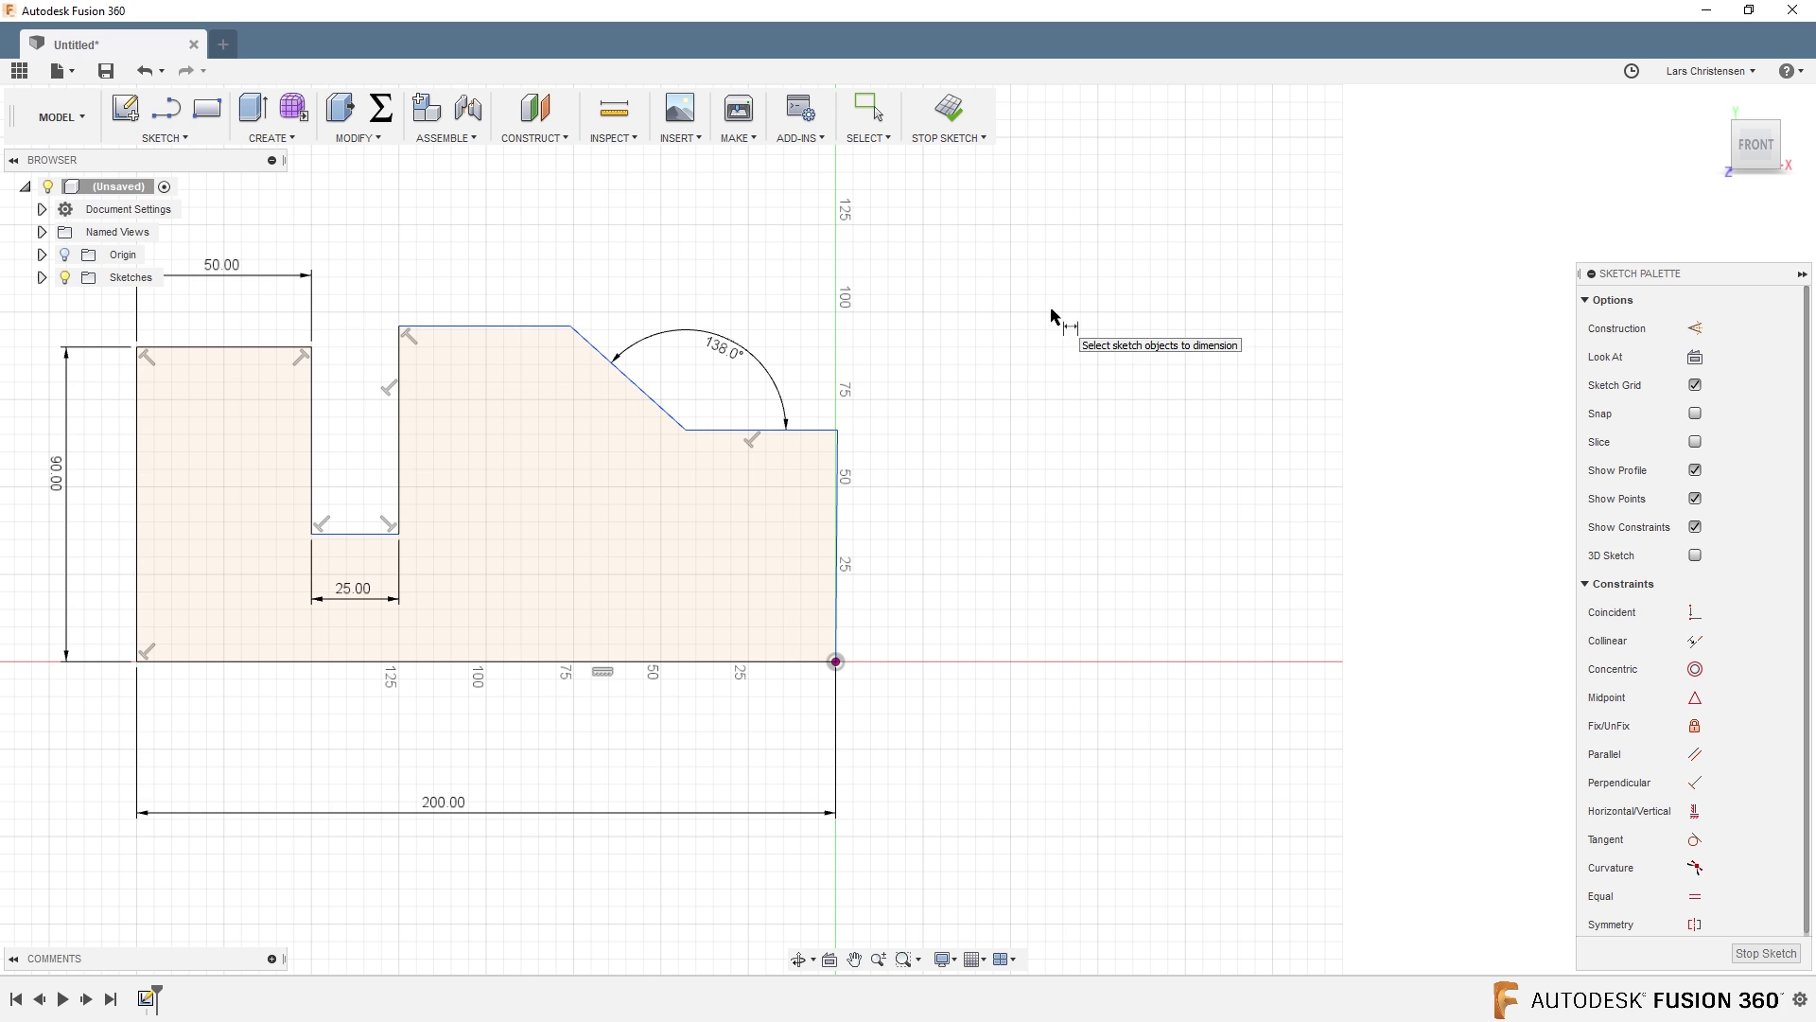
Step: Dimension the right side height to 50 and the notch depth to 35
{"action": "left_click", "coordinate": [839, 602]}
{"action": "left_click", "coordinate": [963, 566]}
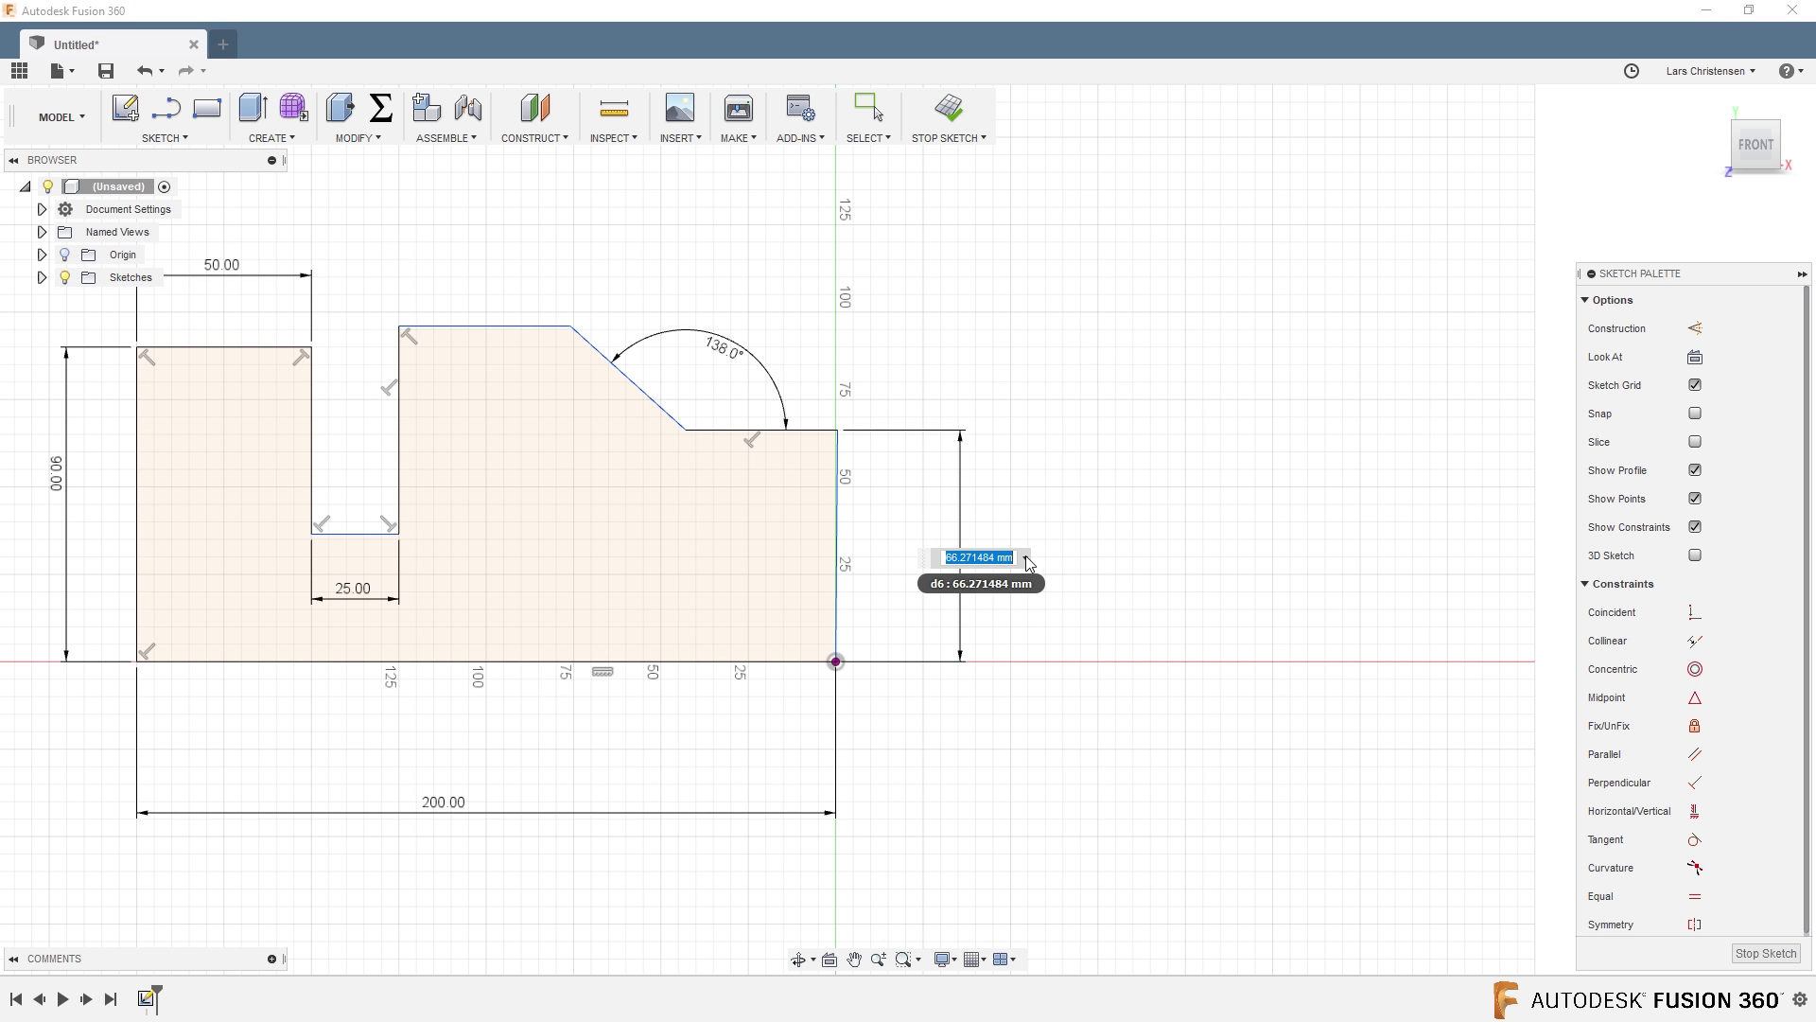
{"action": "type", "text": "50"}
{"action": "key", "text": "Return"}
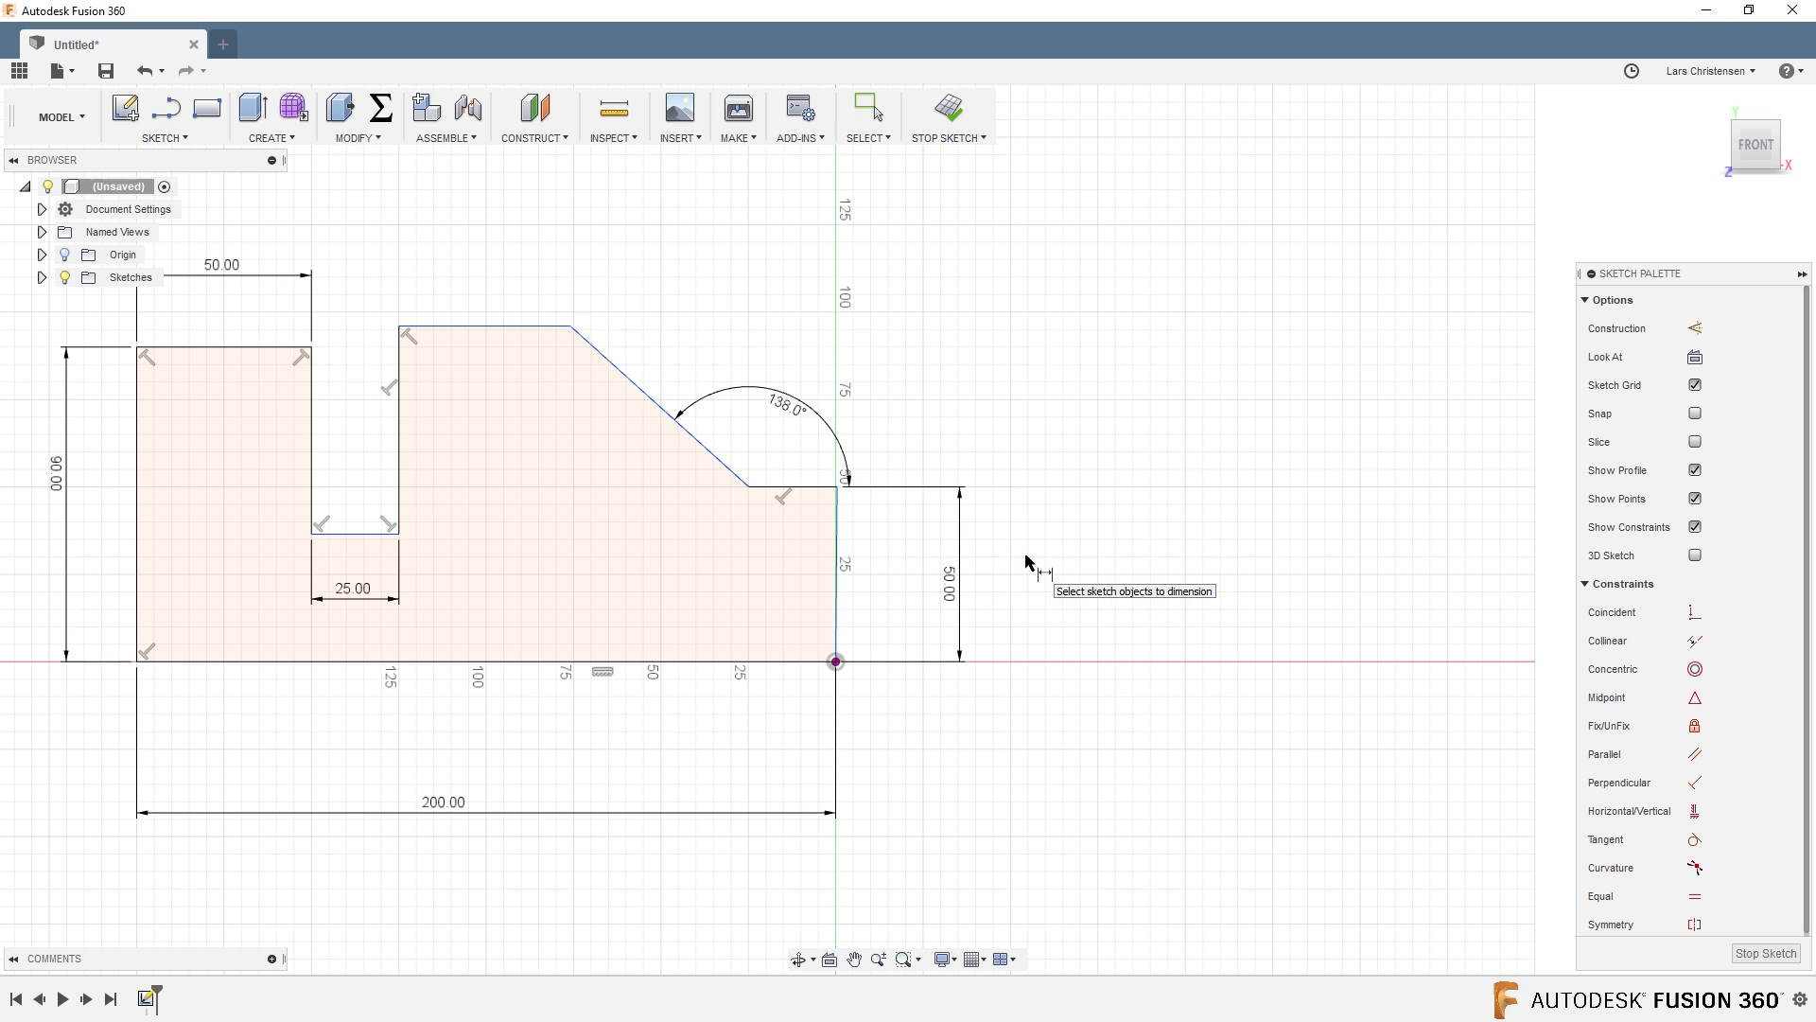
{"action": "left_click", "coordinate": [311, 444]}
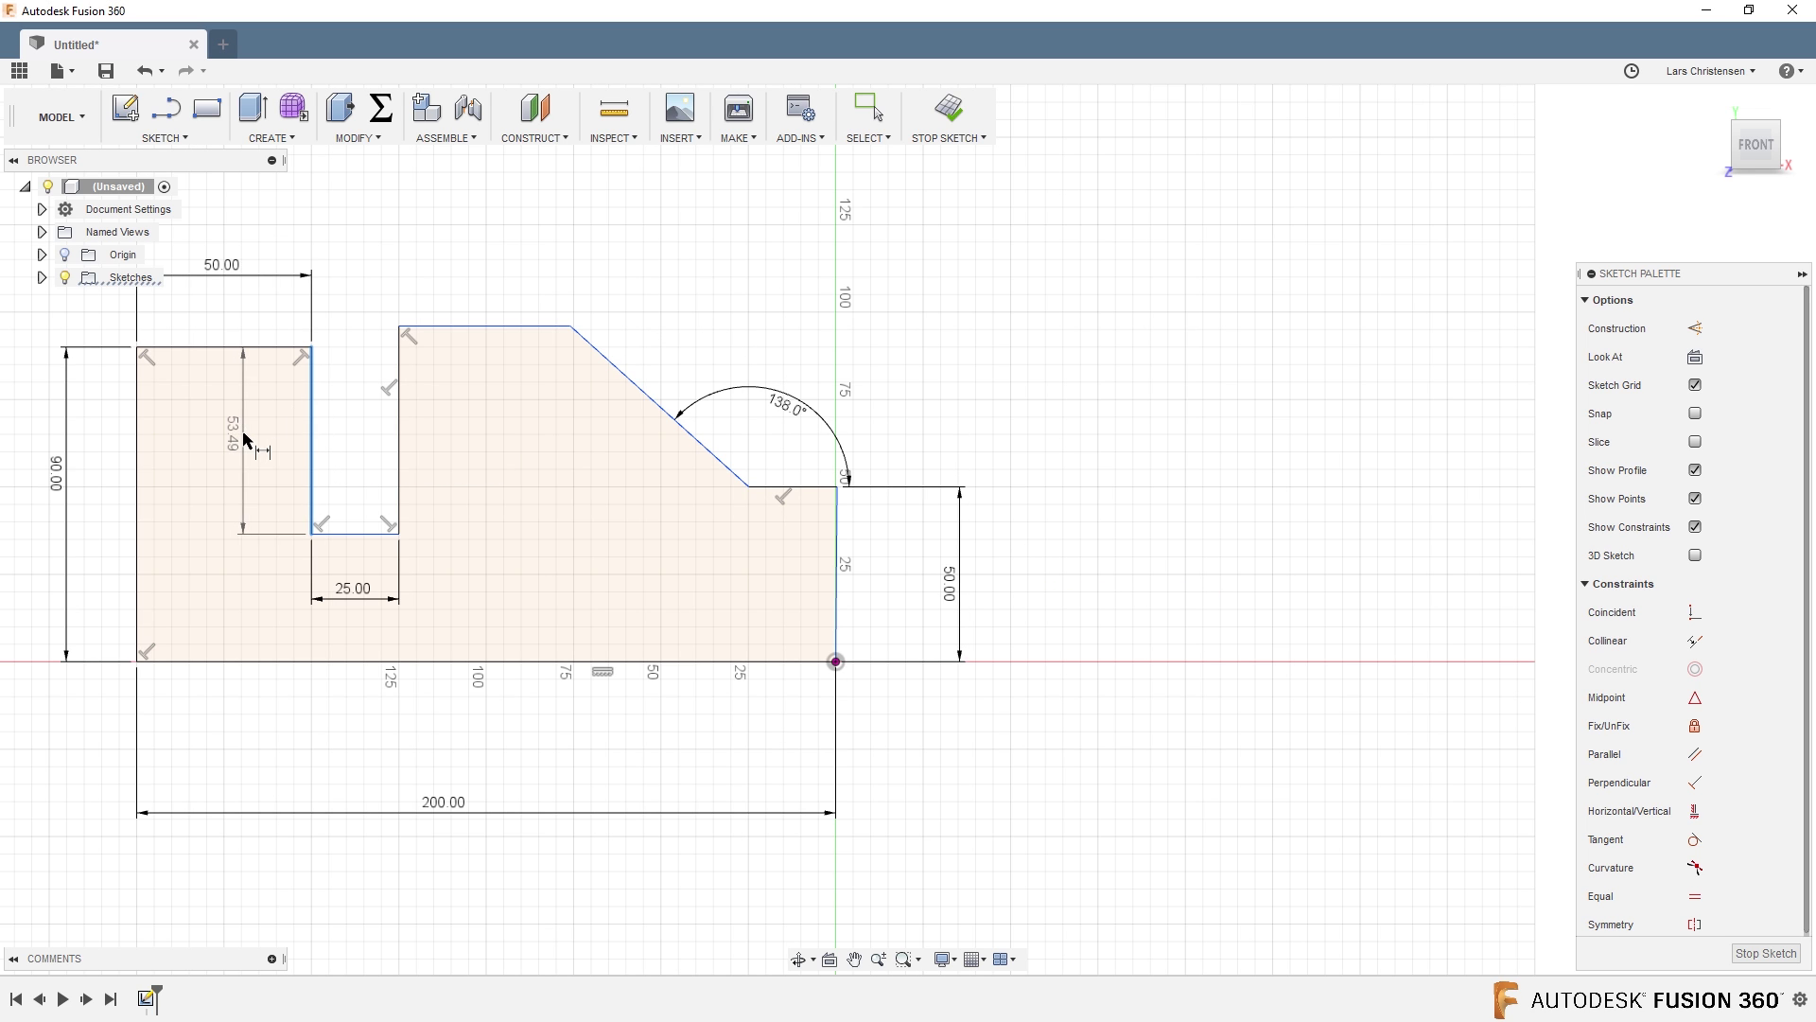
{"action": "left_click", "coordinate": [243, 437]}
{"action": "type", "text": "35"}
{"action": "key", "text": "Return"}
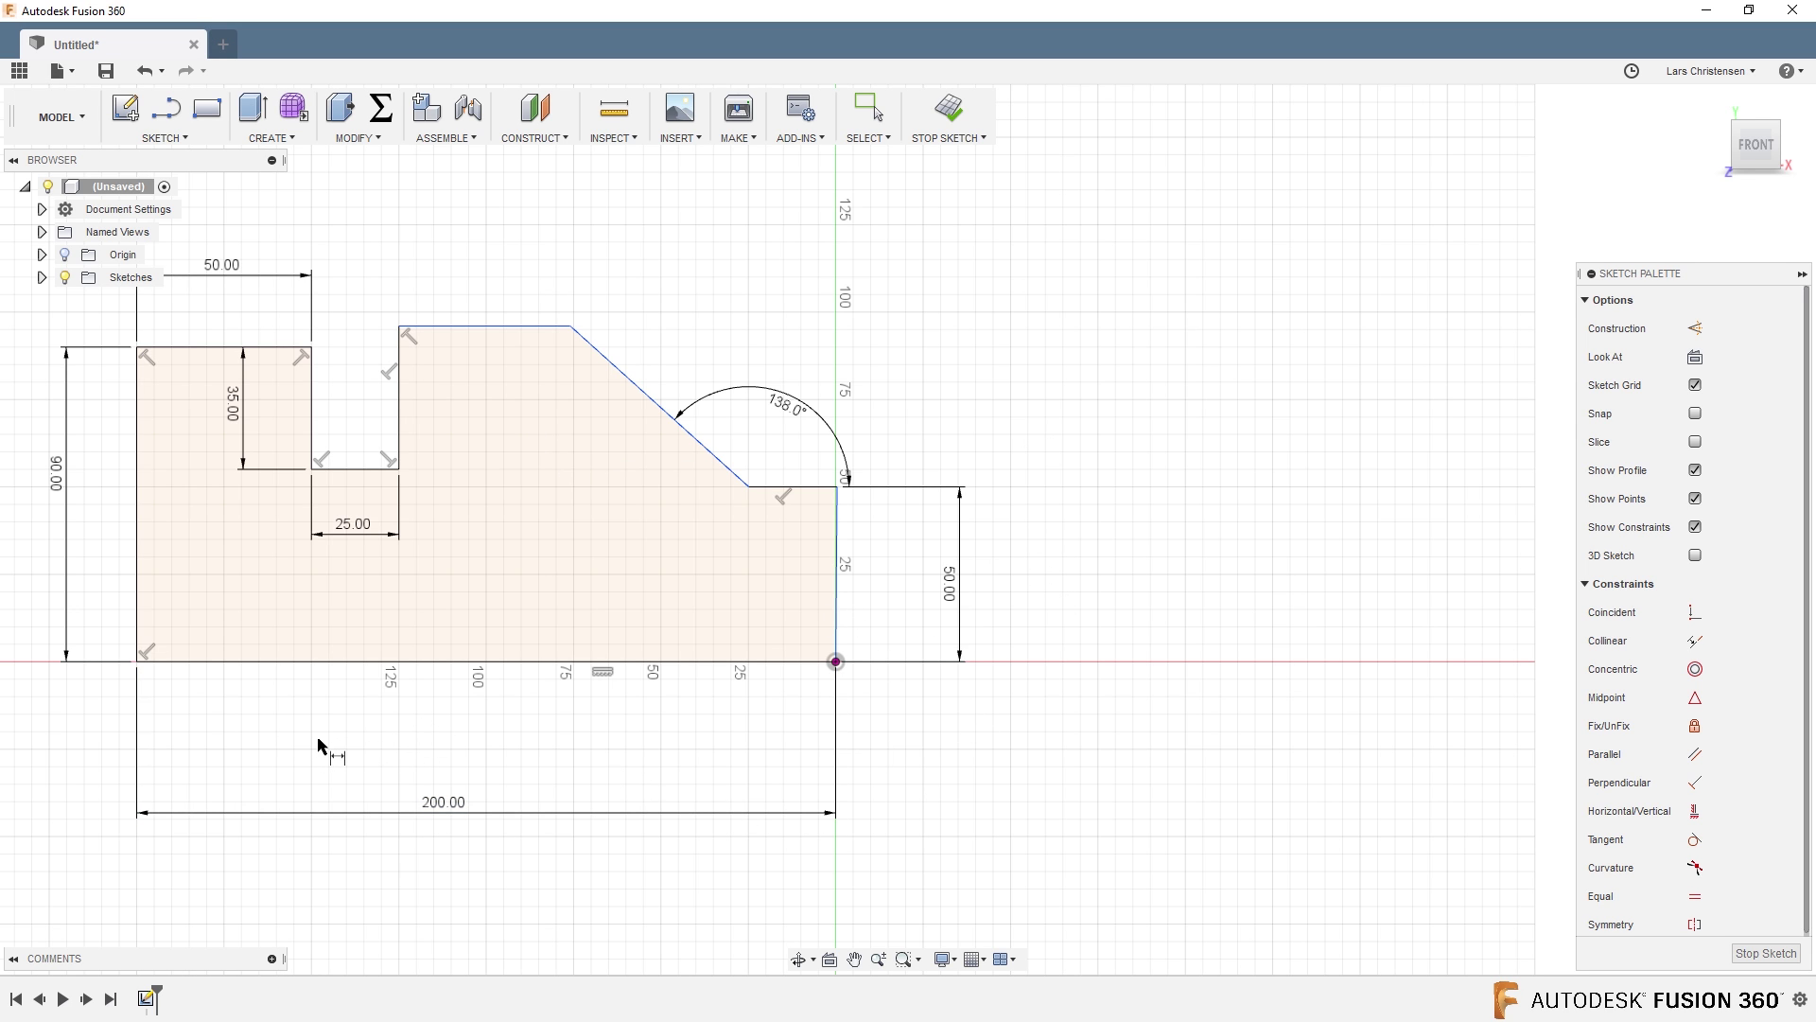
Step: Drag free sketch endpoints to expose unconstrained edges, raising the middle top edge and tilting the right end
{"action": "key", "text": "Escape"}
{"action": "mouse_move", "coordinate": [401, 328]}
{"action": "left_mouse_down"}
{"action": "mouse_move", "coordinate": [362, 350]}
{"action": "mouse_move", "coordinate": [396, 395]}
{"action": "mouse_move", "coordinate": [397, 283]}
{"action": "mouse_move", "coordinate": [402, 437]}
{"action": "mouse_move", "coordinate": [399, 303]}
{"action": "left_mouse_up"}
{"action": "left_click_drag", "start_coordinate": [835, 487], "coordinate": [977, 528]}
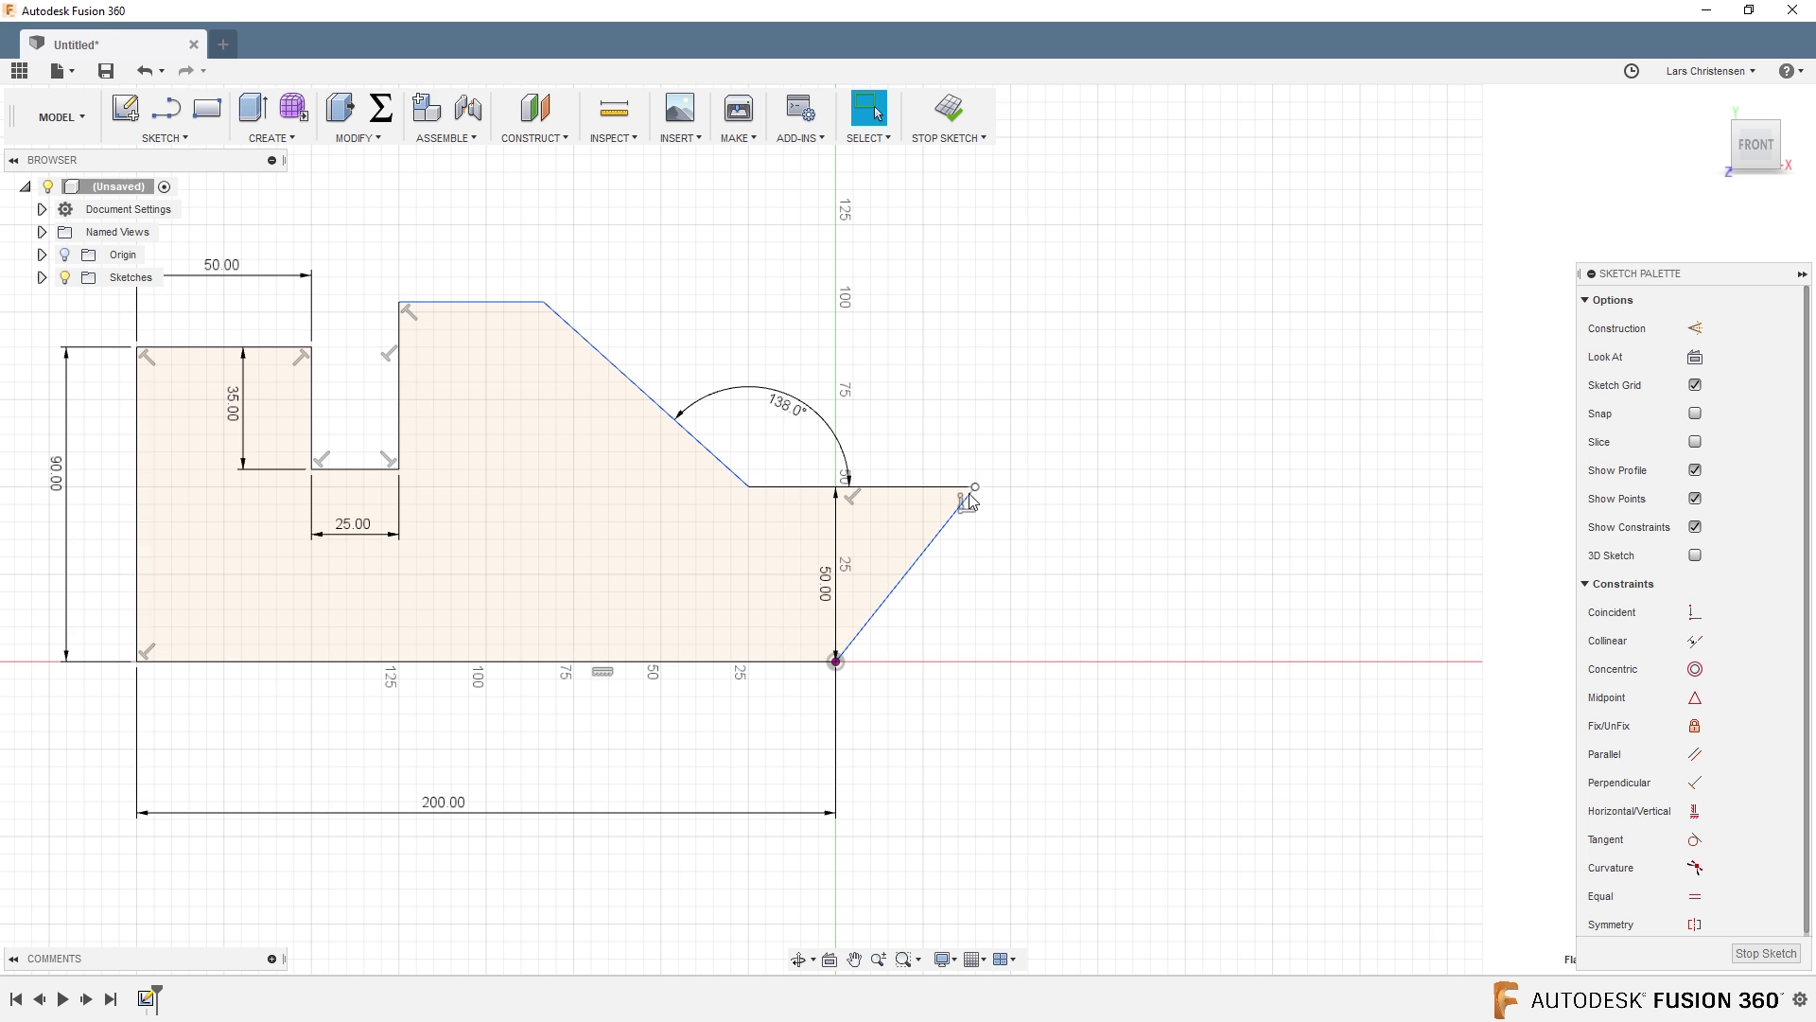
{"action": "left_click_drag", "start_coordinate": [974, 489], "coordinate": [890, 489]}
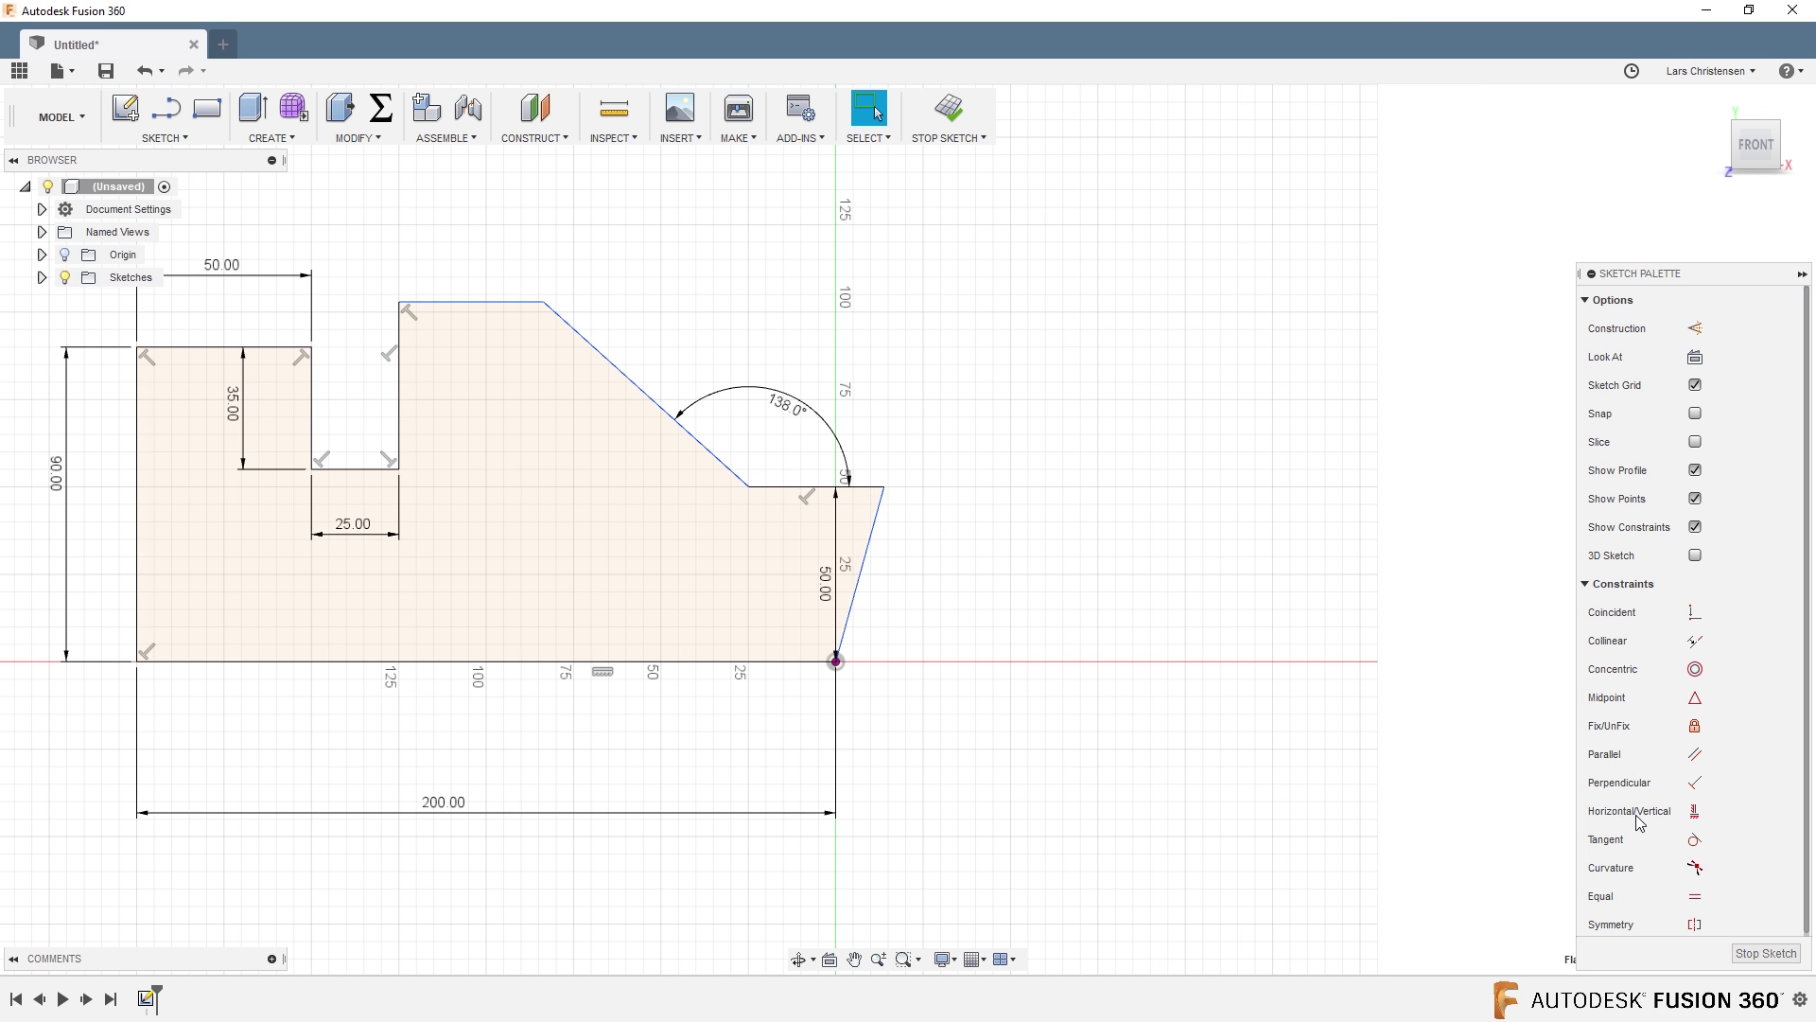
Step: Make the slanted right end edge vertical and the two top edges collinear
{"action": "left_click", "coordinate": [1692, 812]}
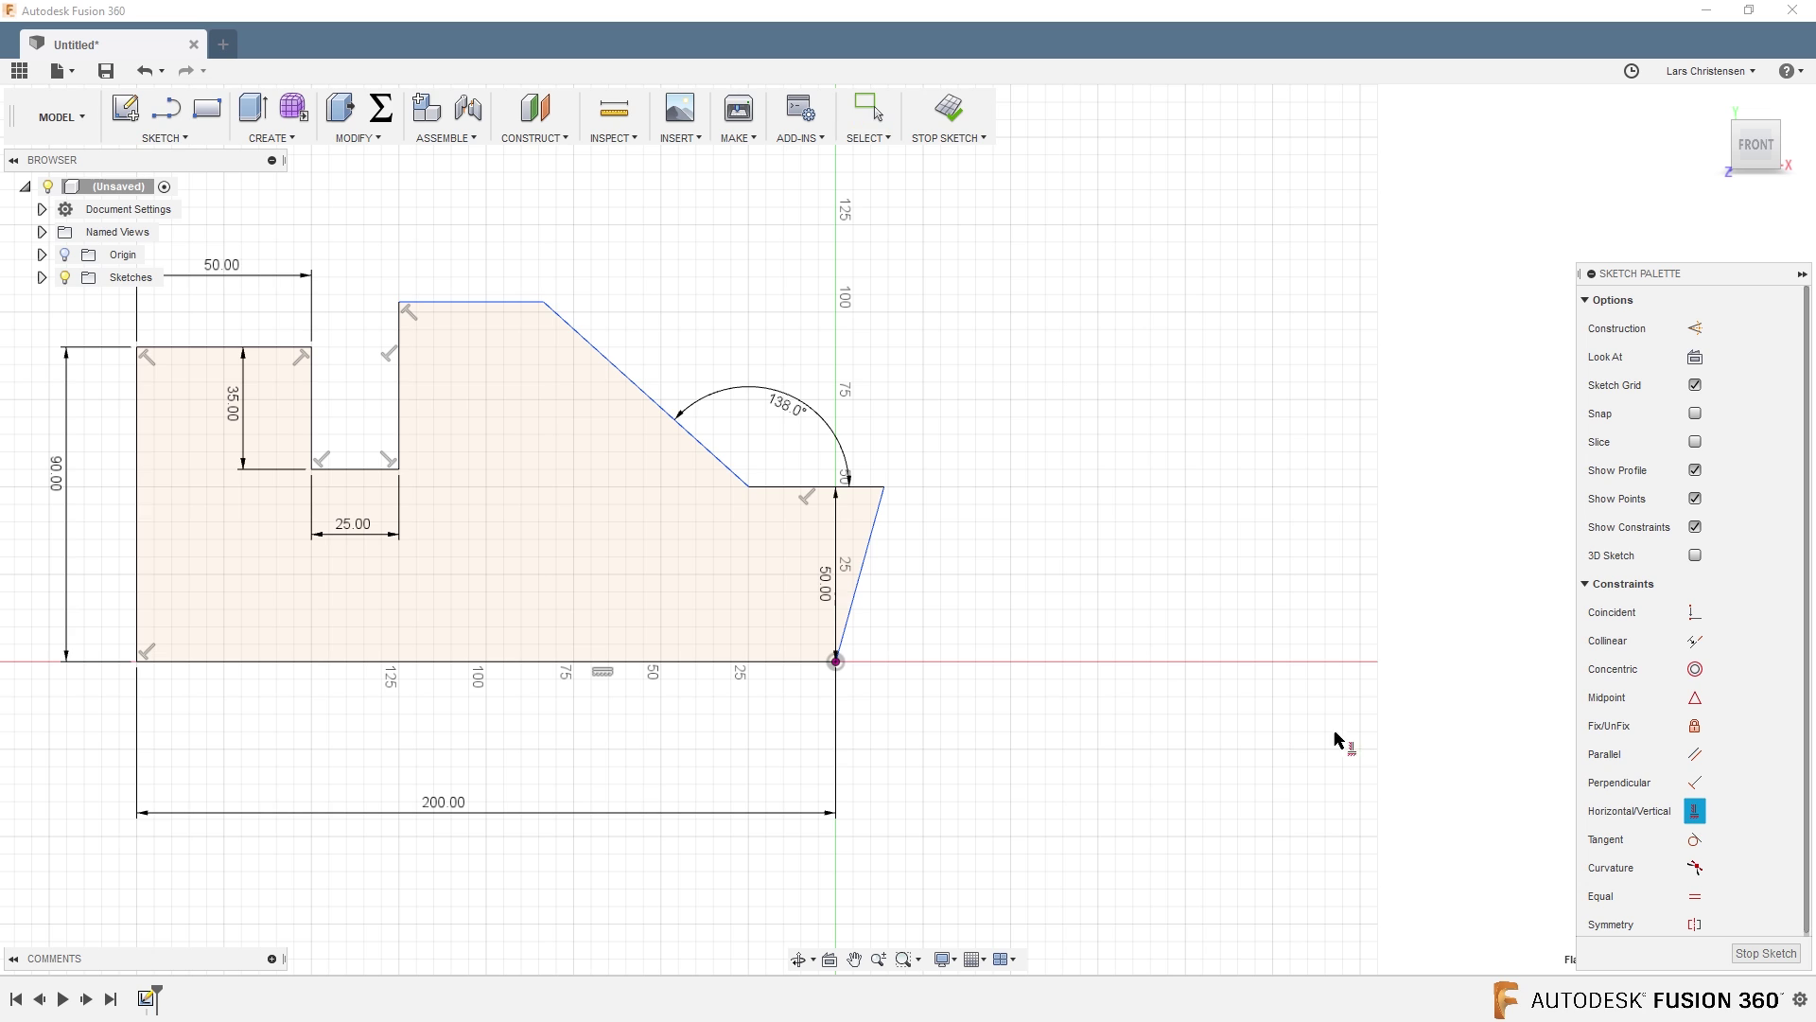
{"action": "left_click", "coordinate": [864, 560]}
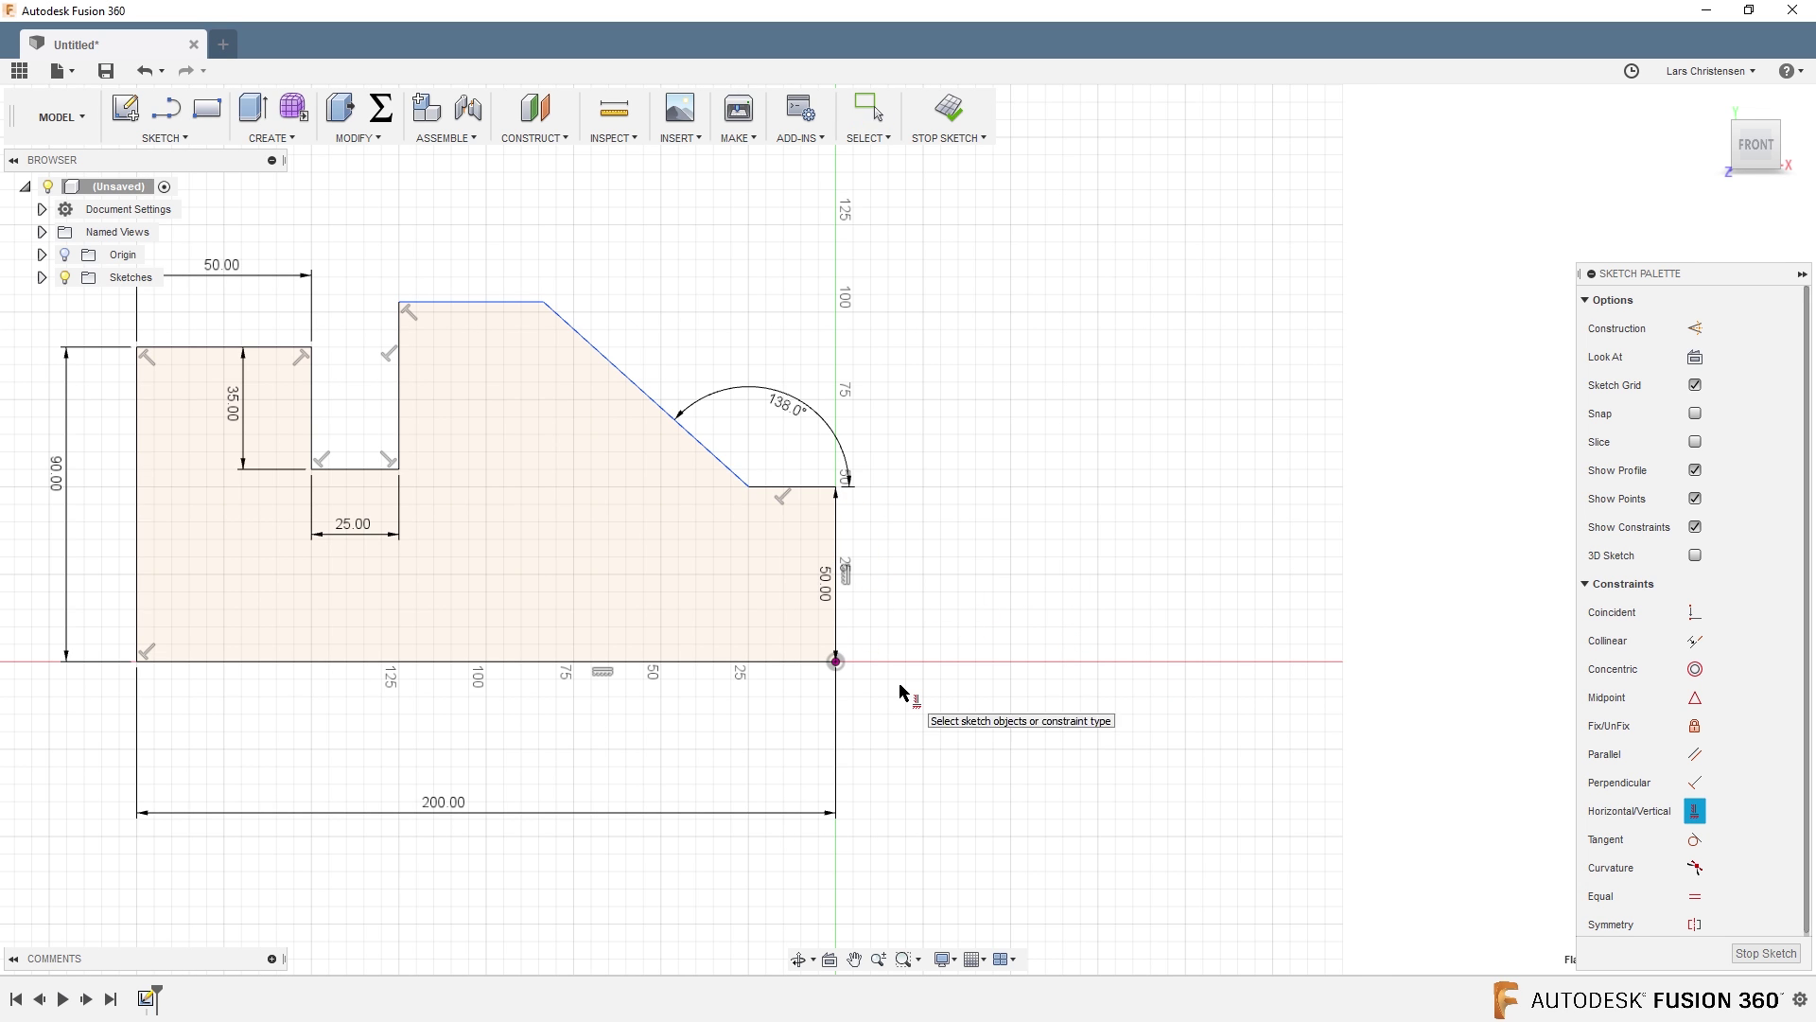
{"action": "left_click", "coordinate": [1694, 641]}
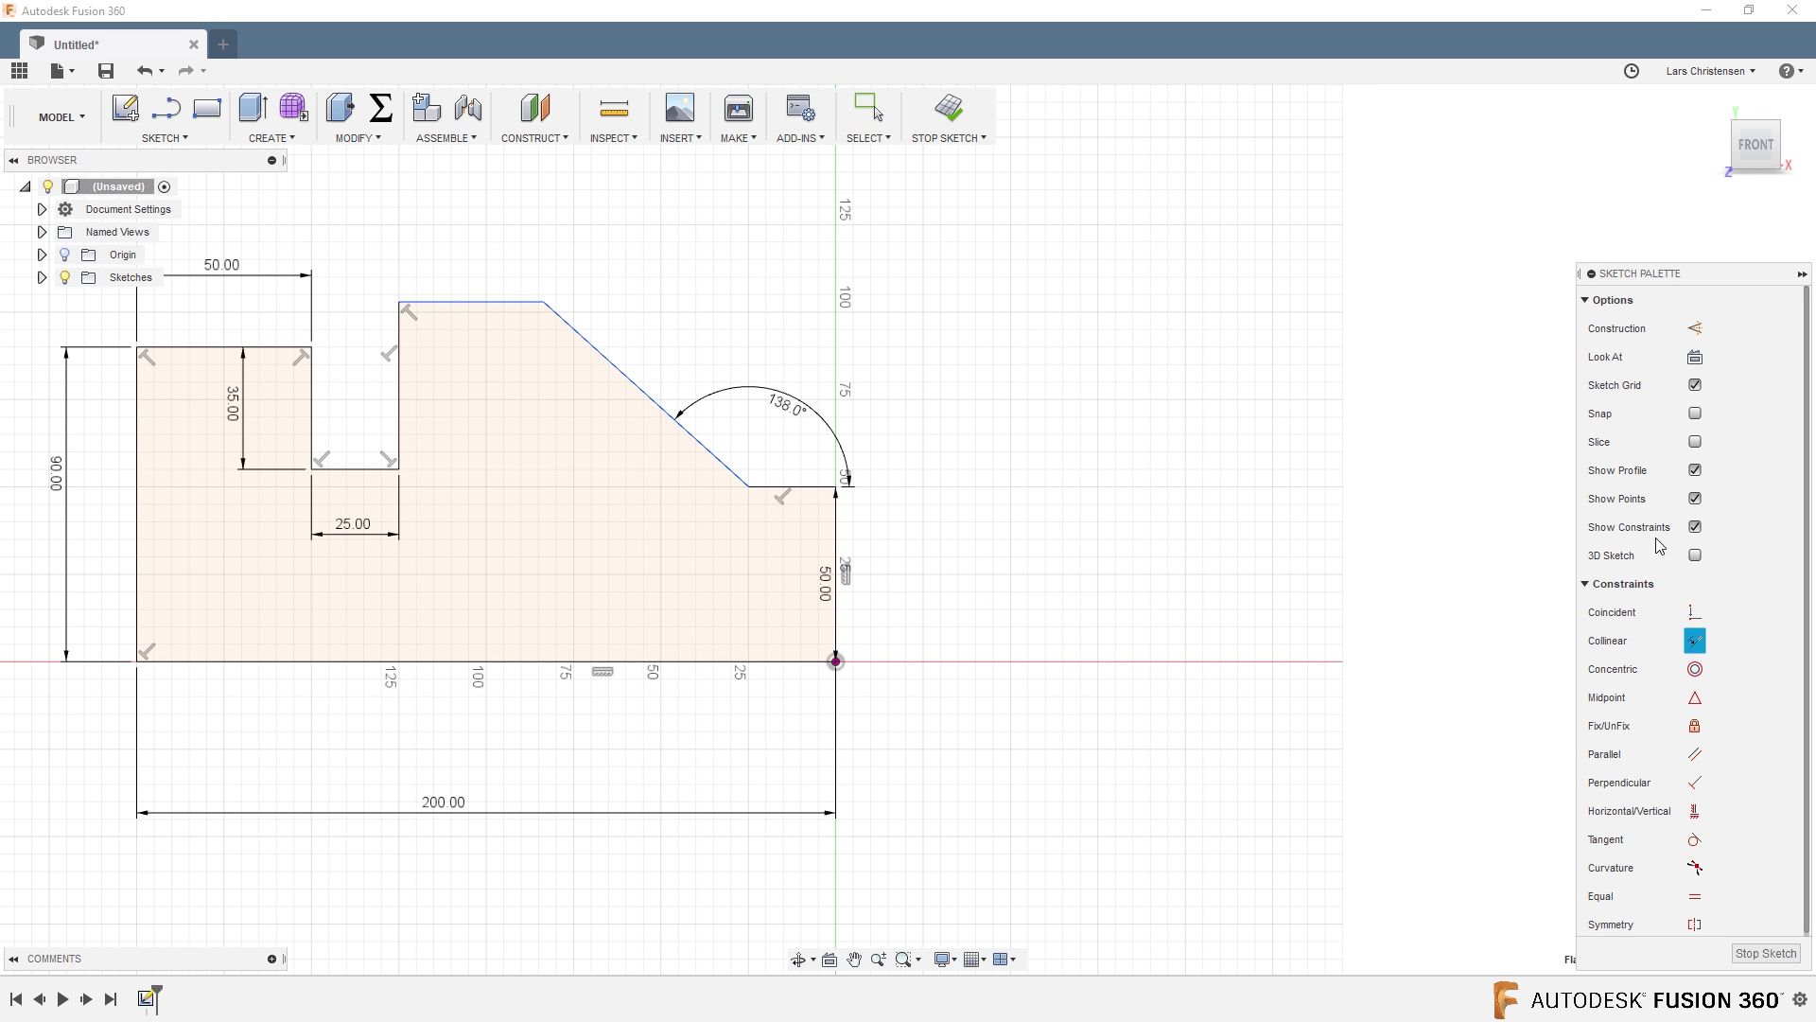
{"action": "left_click", "coordinate": [208, 347]}
{"action": "left_click", "coordinate": [494, 302]}
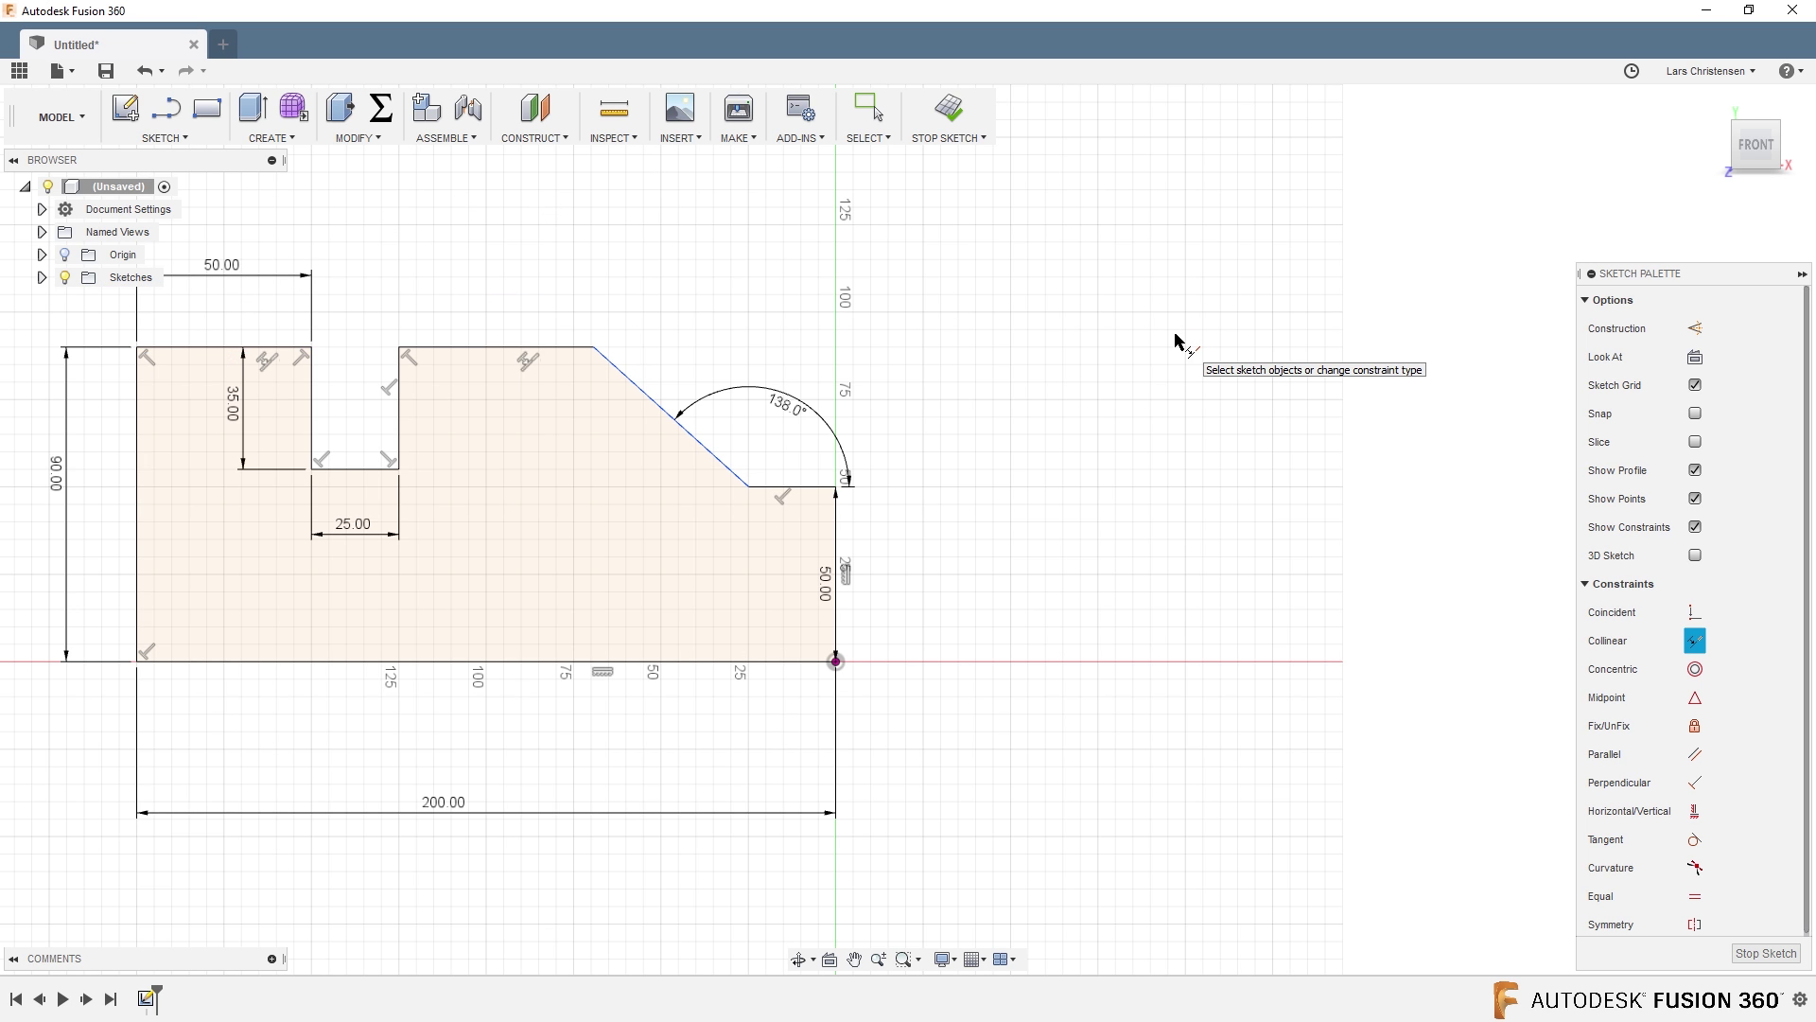
{"action": "key", "text": "Escape"}
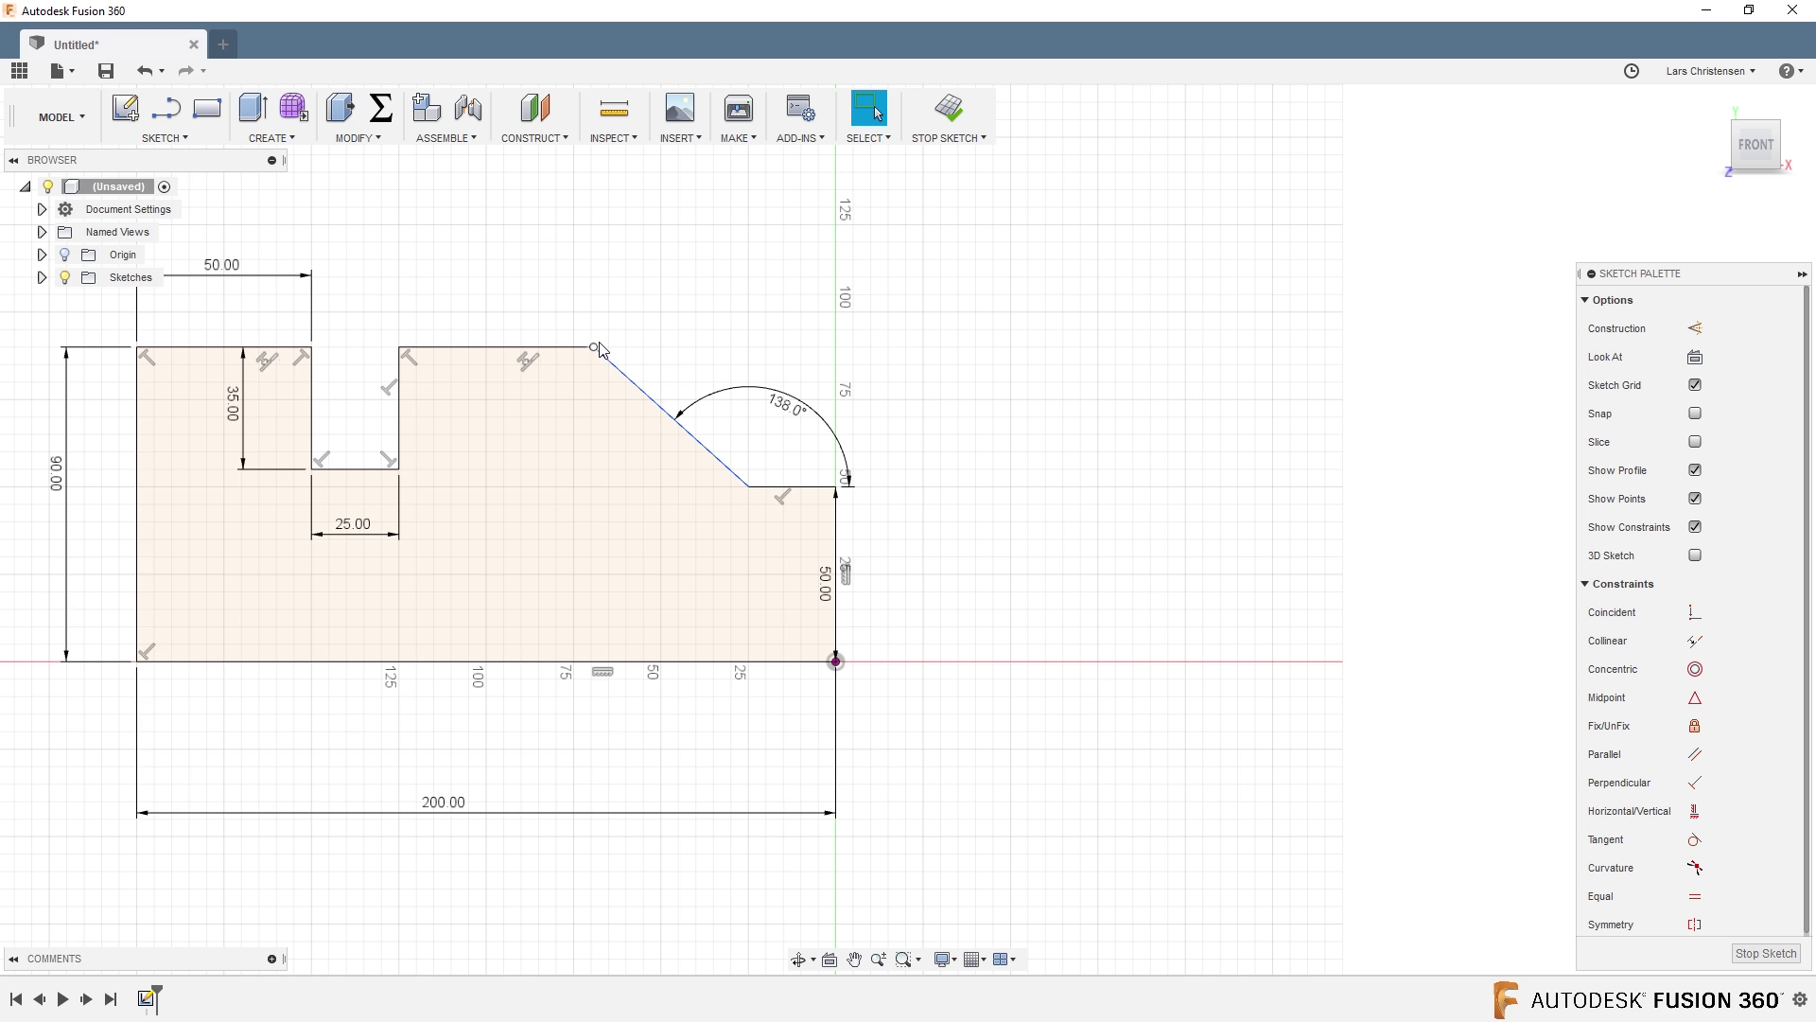
{"action": "mouse_move", "coordinate": [594, 350]}
{"action": "left_mouse_down"}
{"action": "mouse_move", "coordinate": [414, 350]}
{"action": "mouse_move", "coordinate": [605, 350]}
{"action": "mouse_move", "coordinate": [424, 353]}
{"action": "mouse_move", "coordinate": [600, 364]}
{"action": "mouse_move", "coordinate": [545, 375]}
{"action": "mouse_move", "coordinate": [573, 373]}
{"action": "left_mouse_up"}
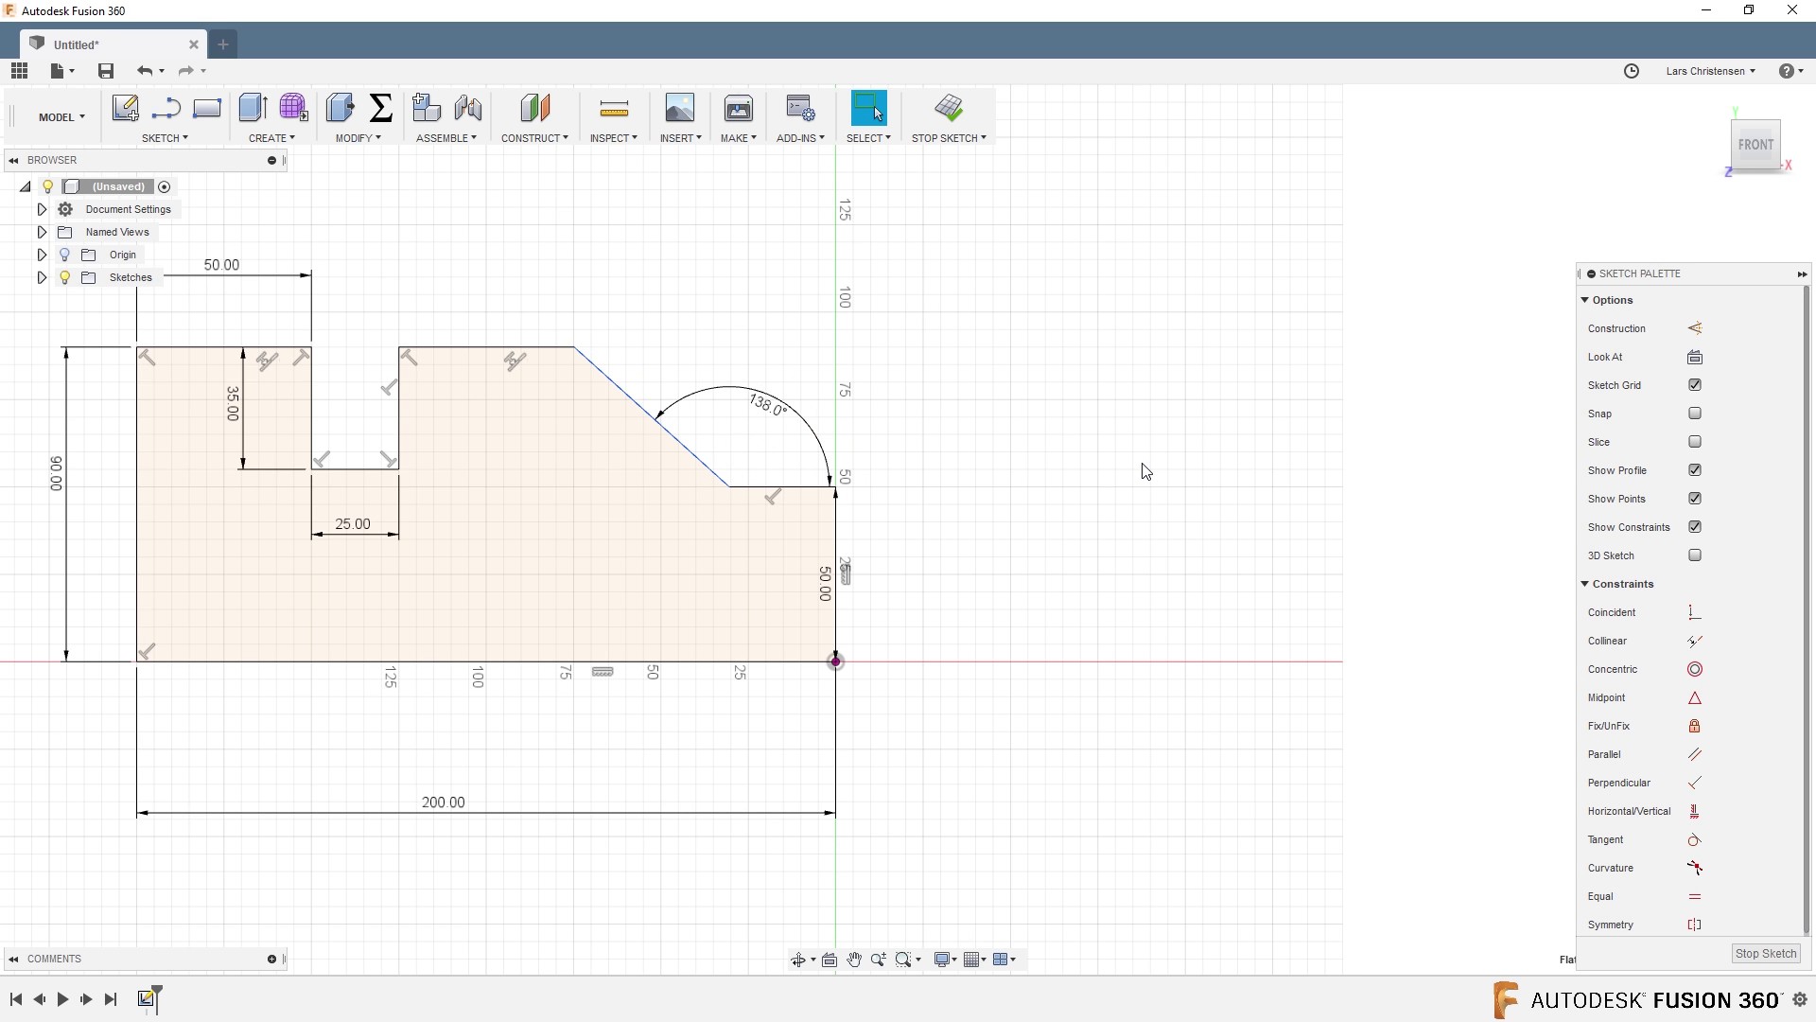
Step: Dimension the short flat above the origin to 30 mm and move the 50 dimension outside the profile
{"action": "key", "text": "d"}
{"action": "left_click", "coordinate": [788, 486]}
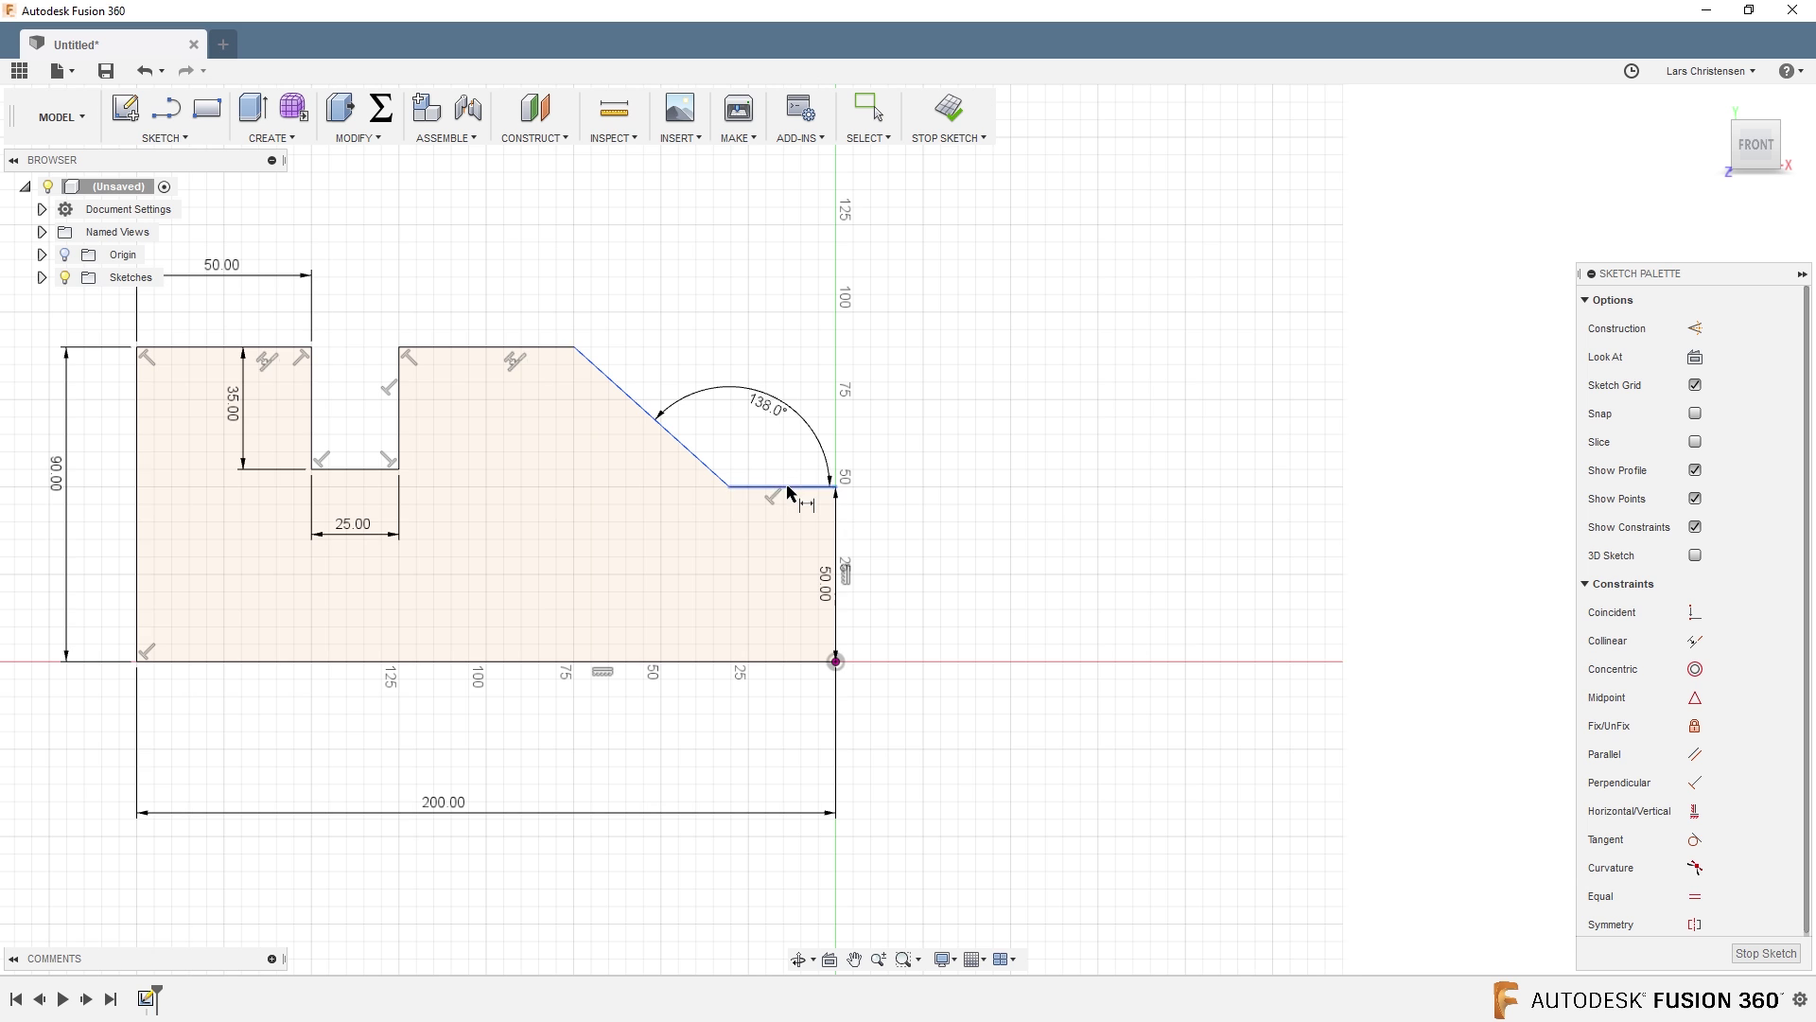
{"action": "left_click", "coordinate": [747, 539]}
{"action": "type", "text": "30"}
{"action": "key", "text": "Return"}
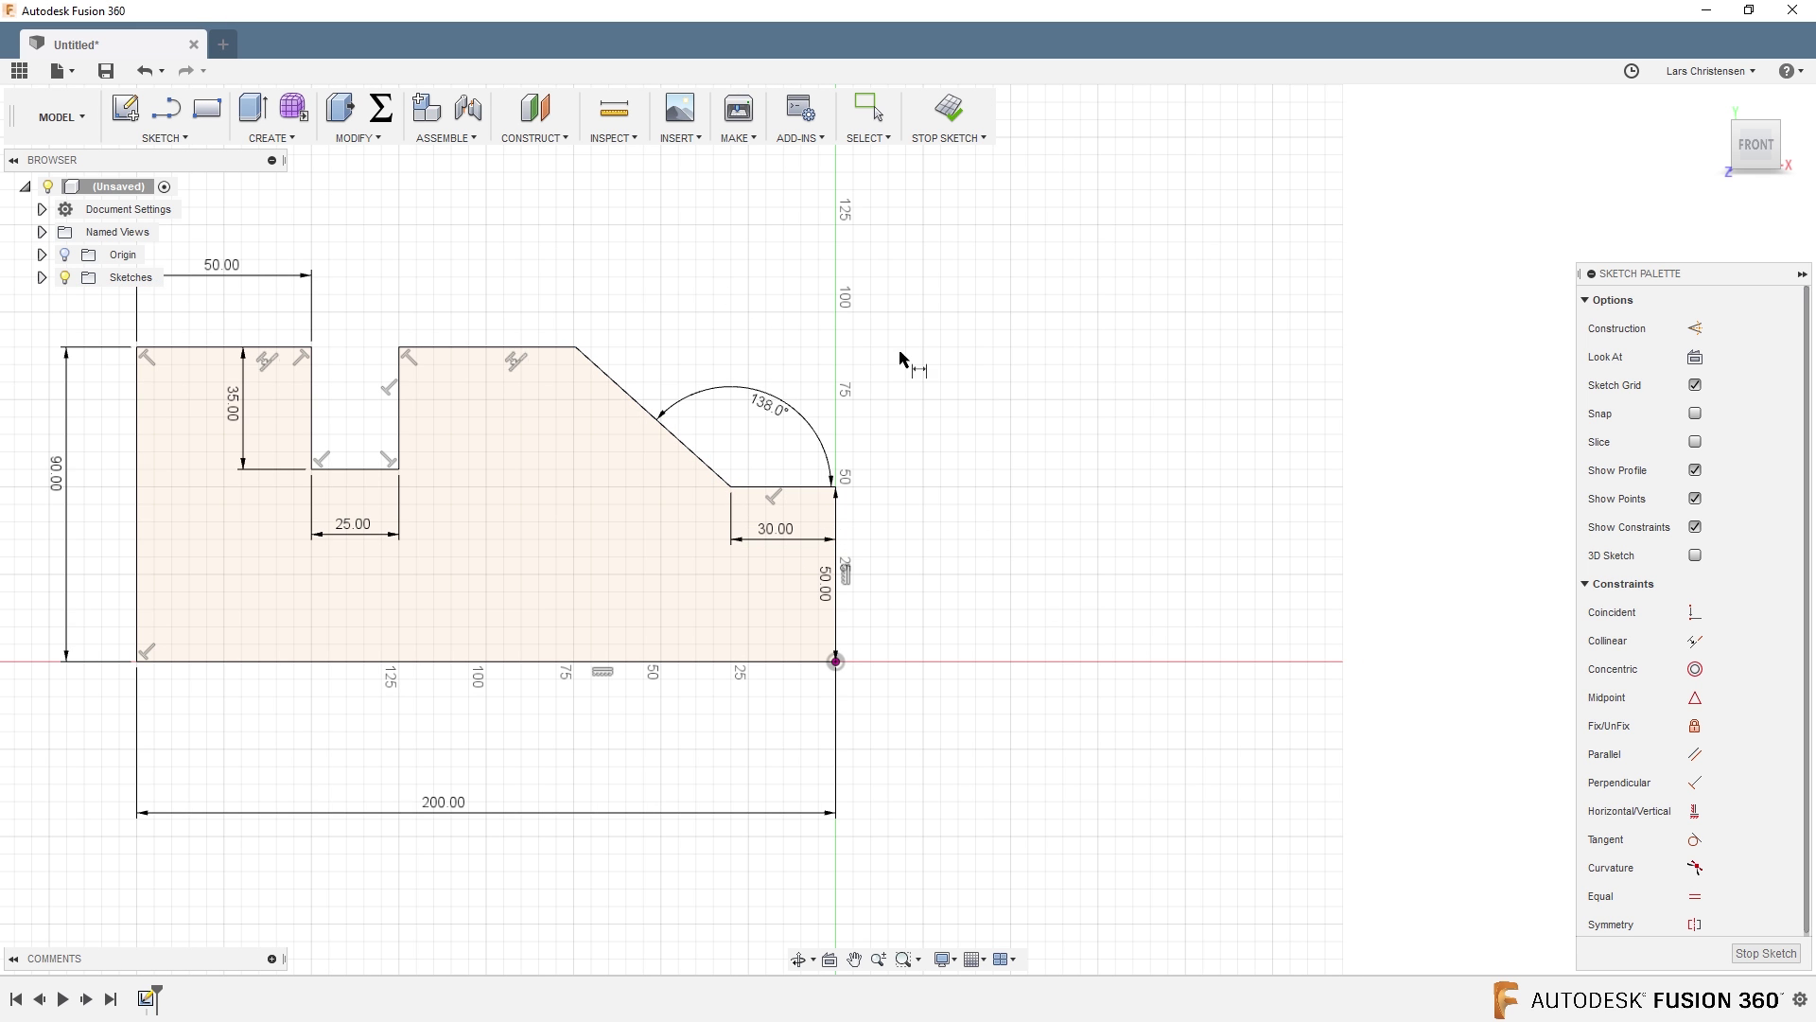
{"action": "scroll", "coordinate": [1057, 593], "scroll_direction": "down", "scroll_amount": 2}
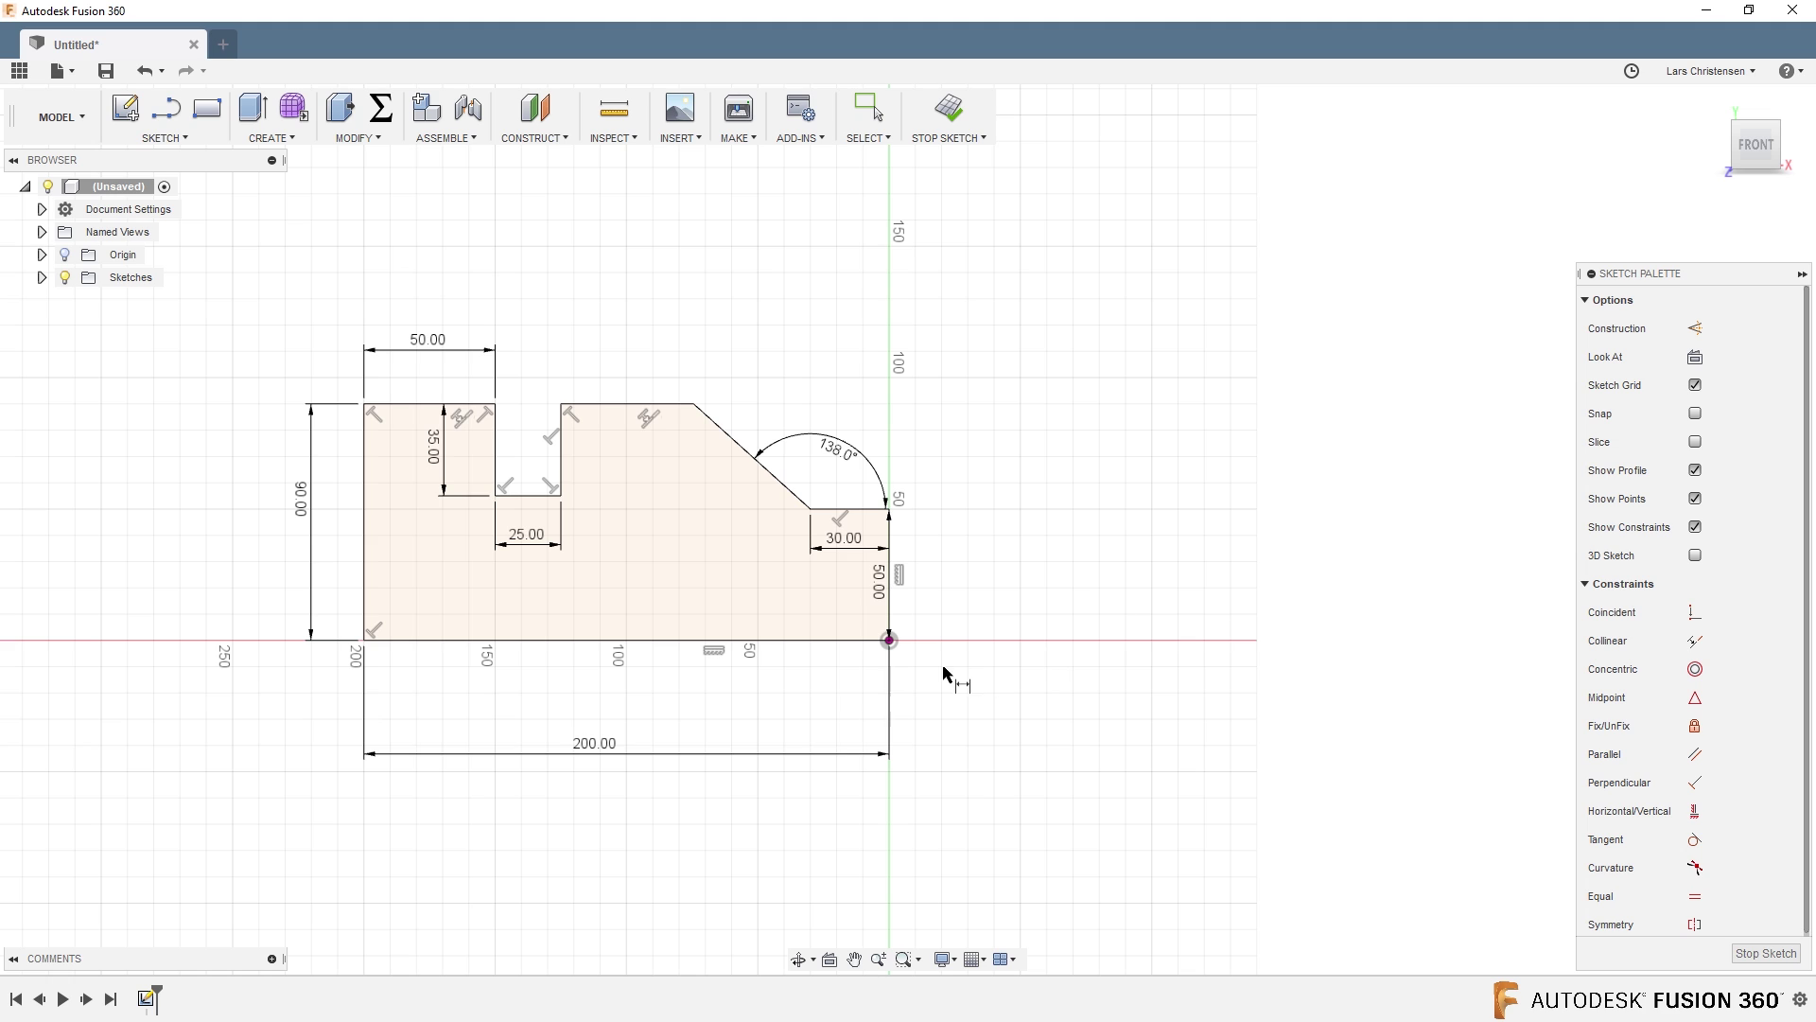
{"action": "left_click_drag", "start_coordinate": [880, 592], "coordinate": [1010, 593]}
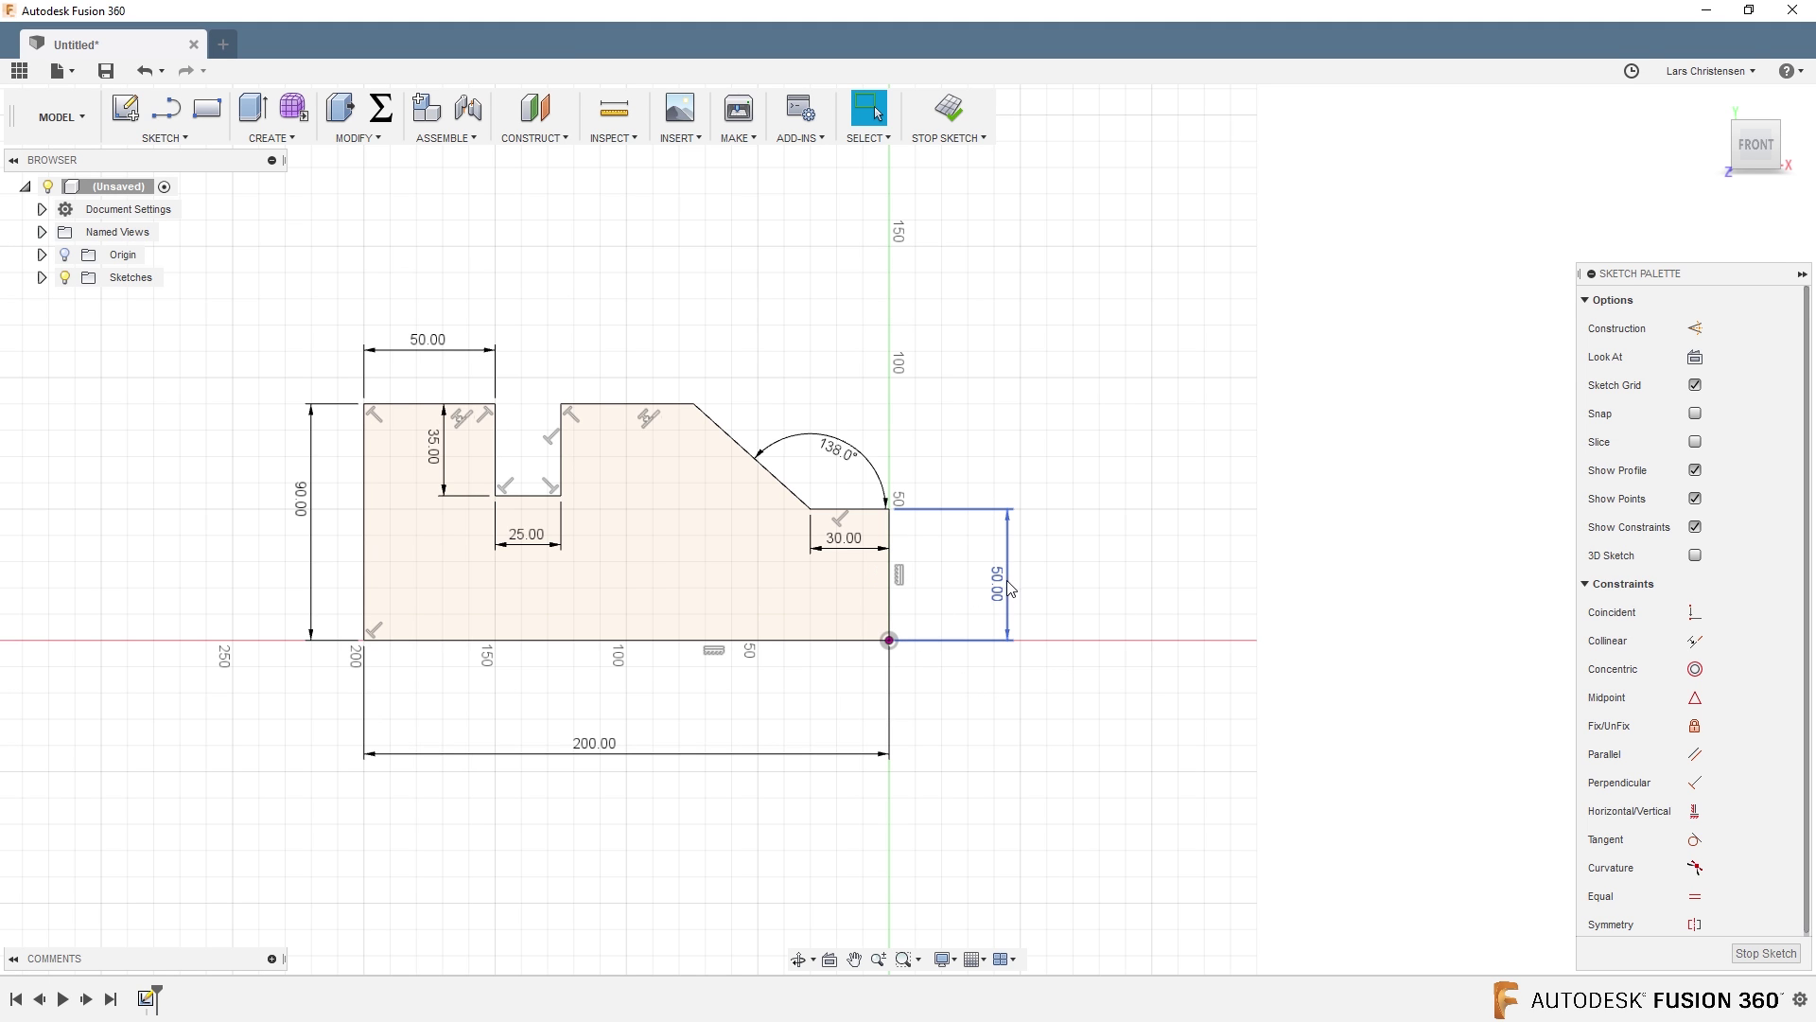
{"action": "key", "text": "ctrl+z"}
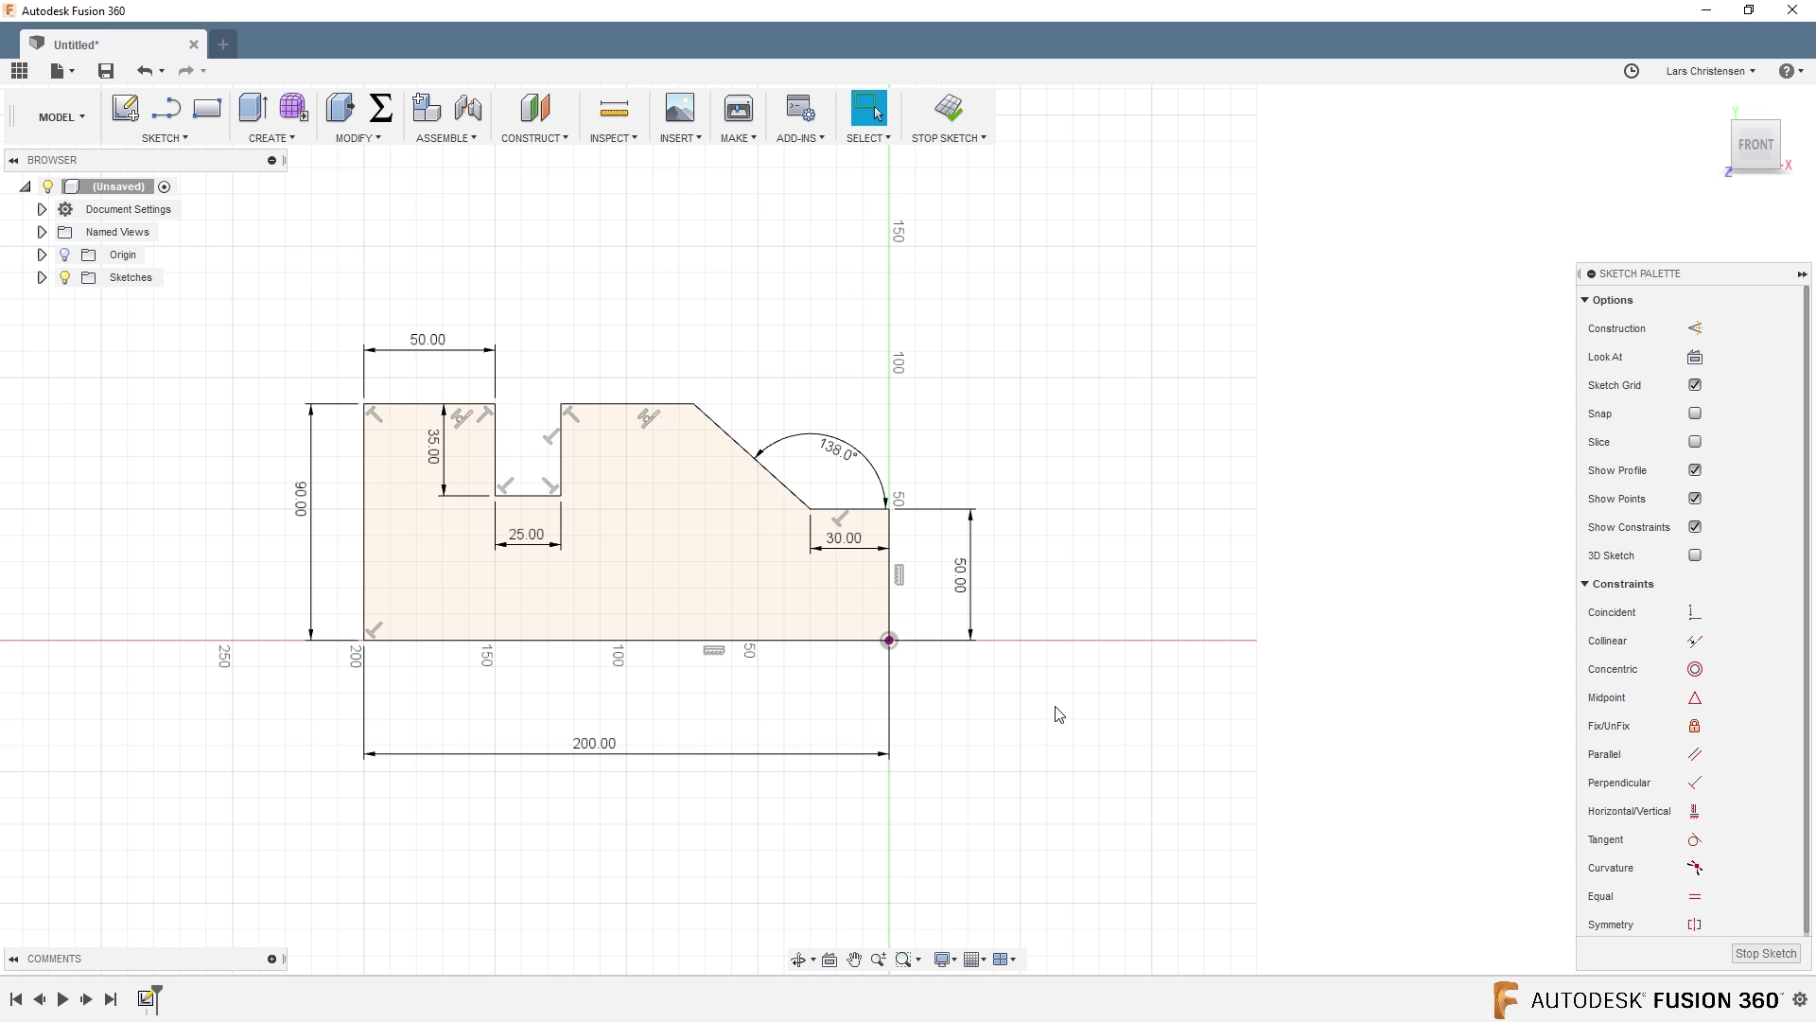
Step: Revolve the sketch profile 360° about its bottom-edge axis into a solid body
{"action": "left_click", "coordinate": [270, 138]}
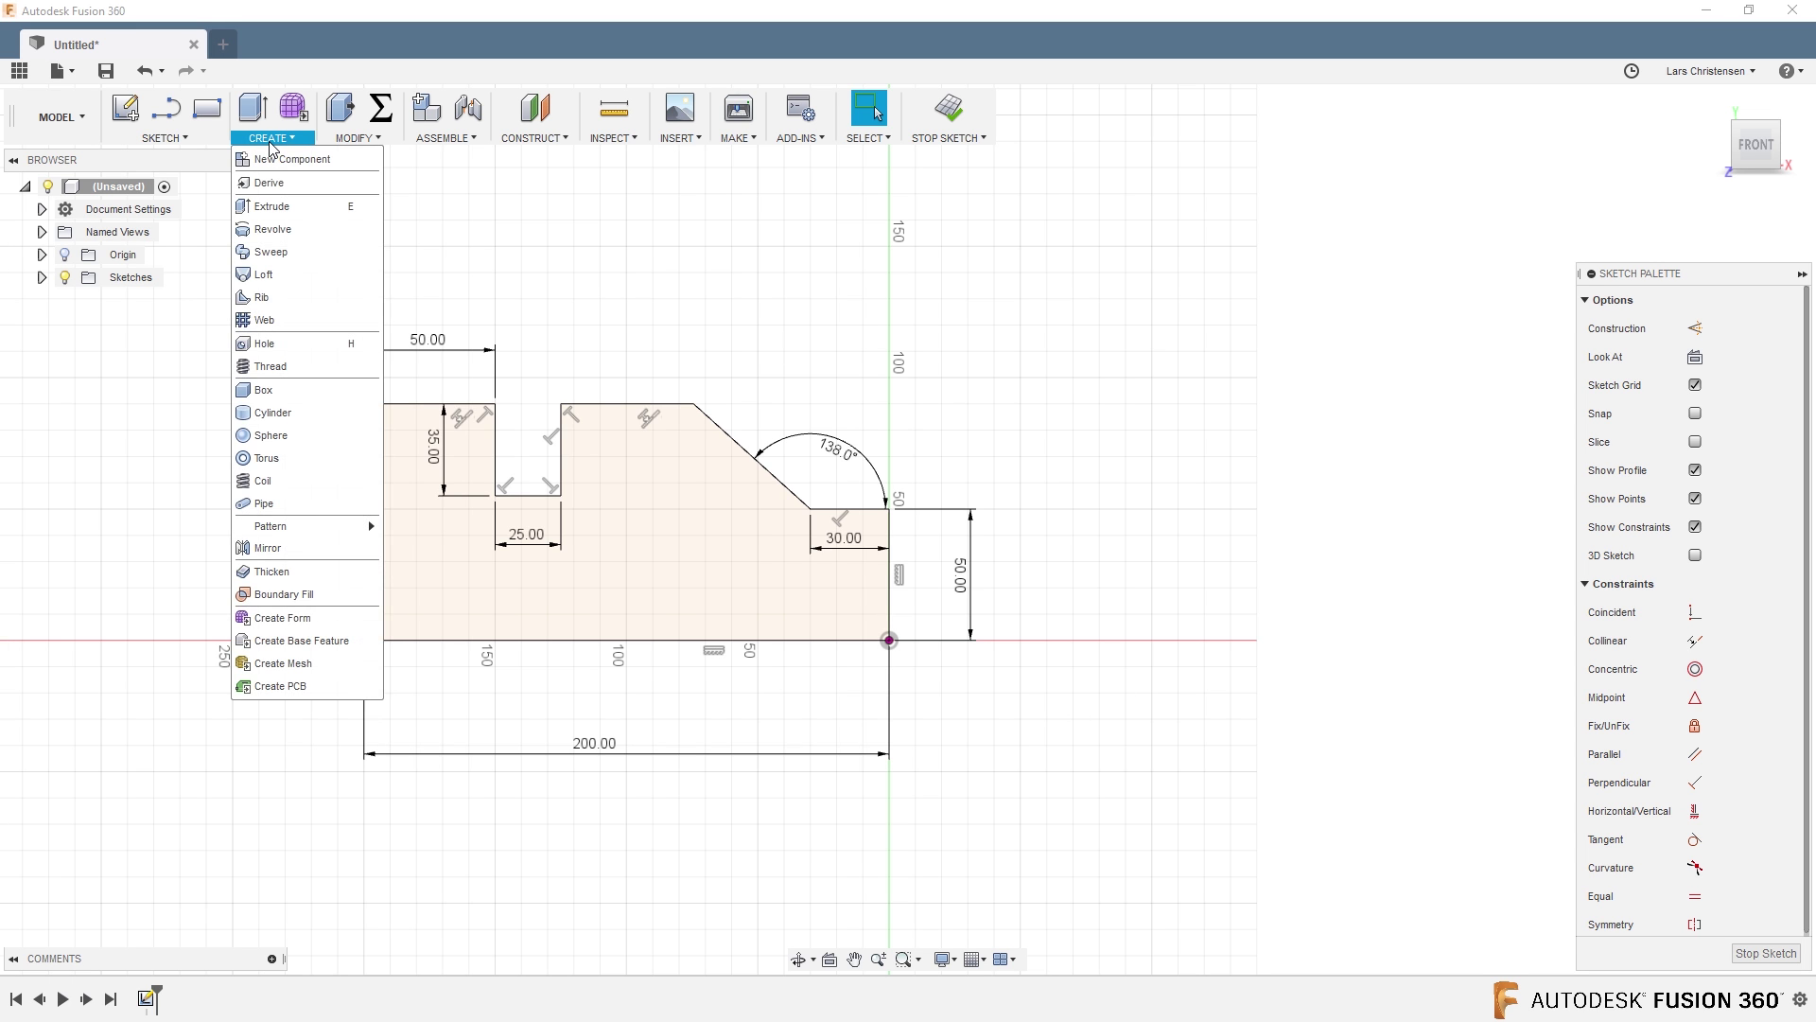
{"action": "left_click", "coordinate": [272, 229]}
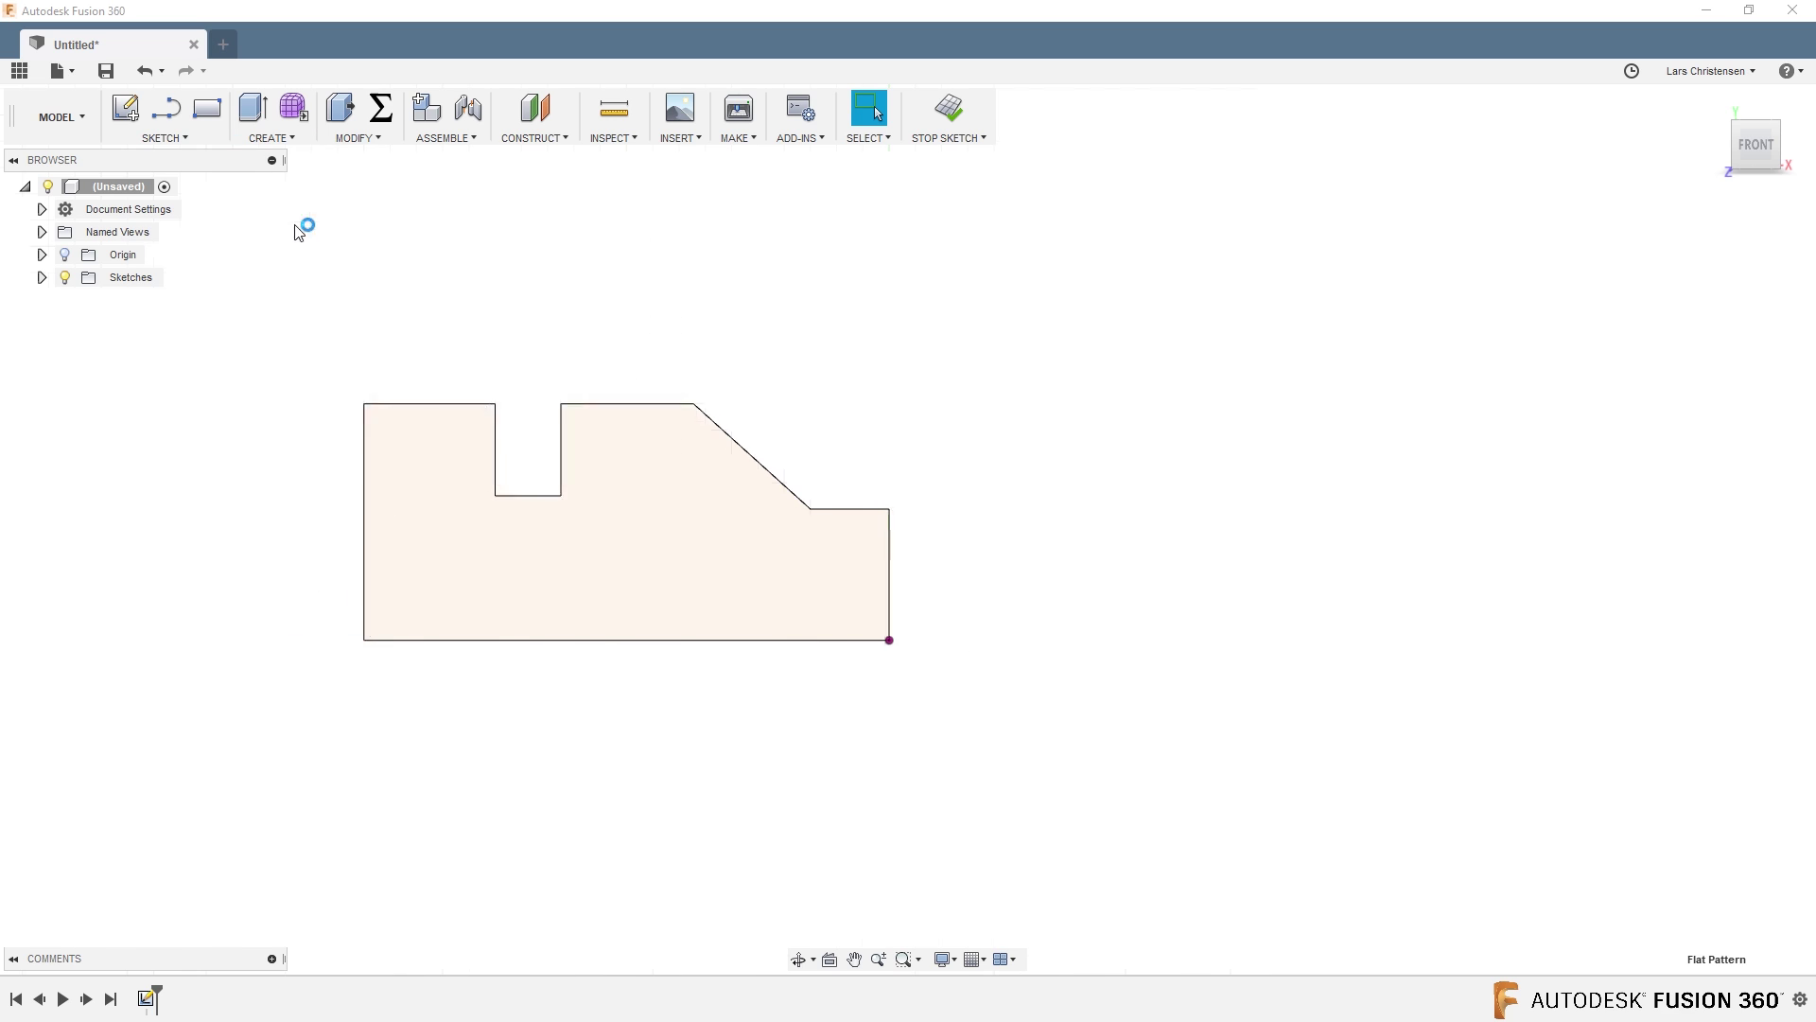
{"action": "left_click", "coordinate": [541, 395]}
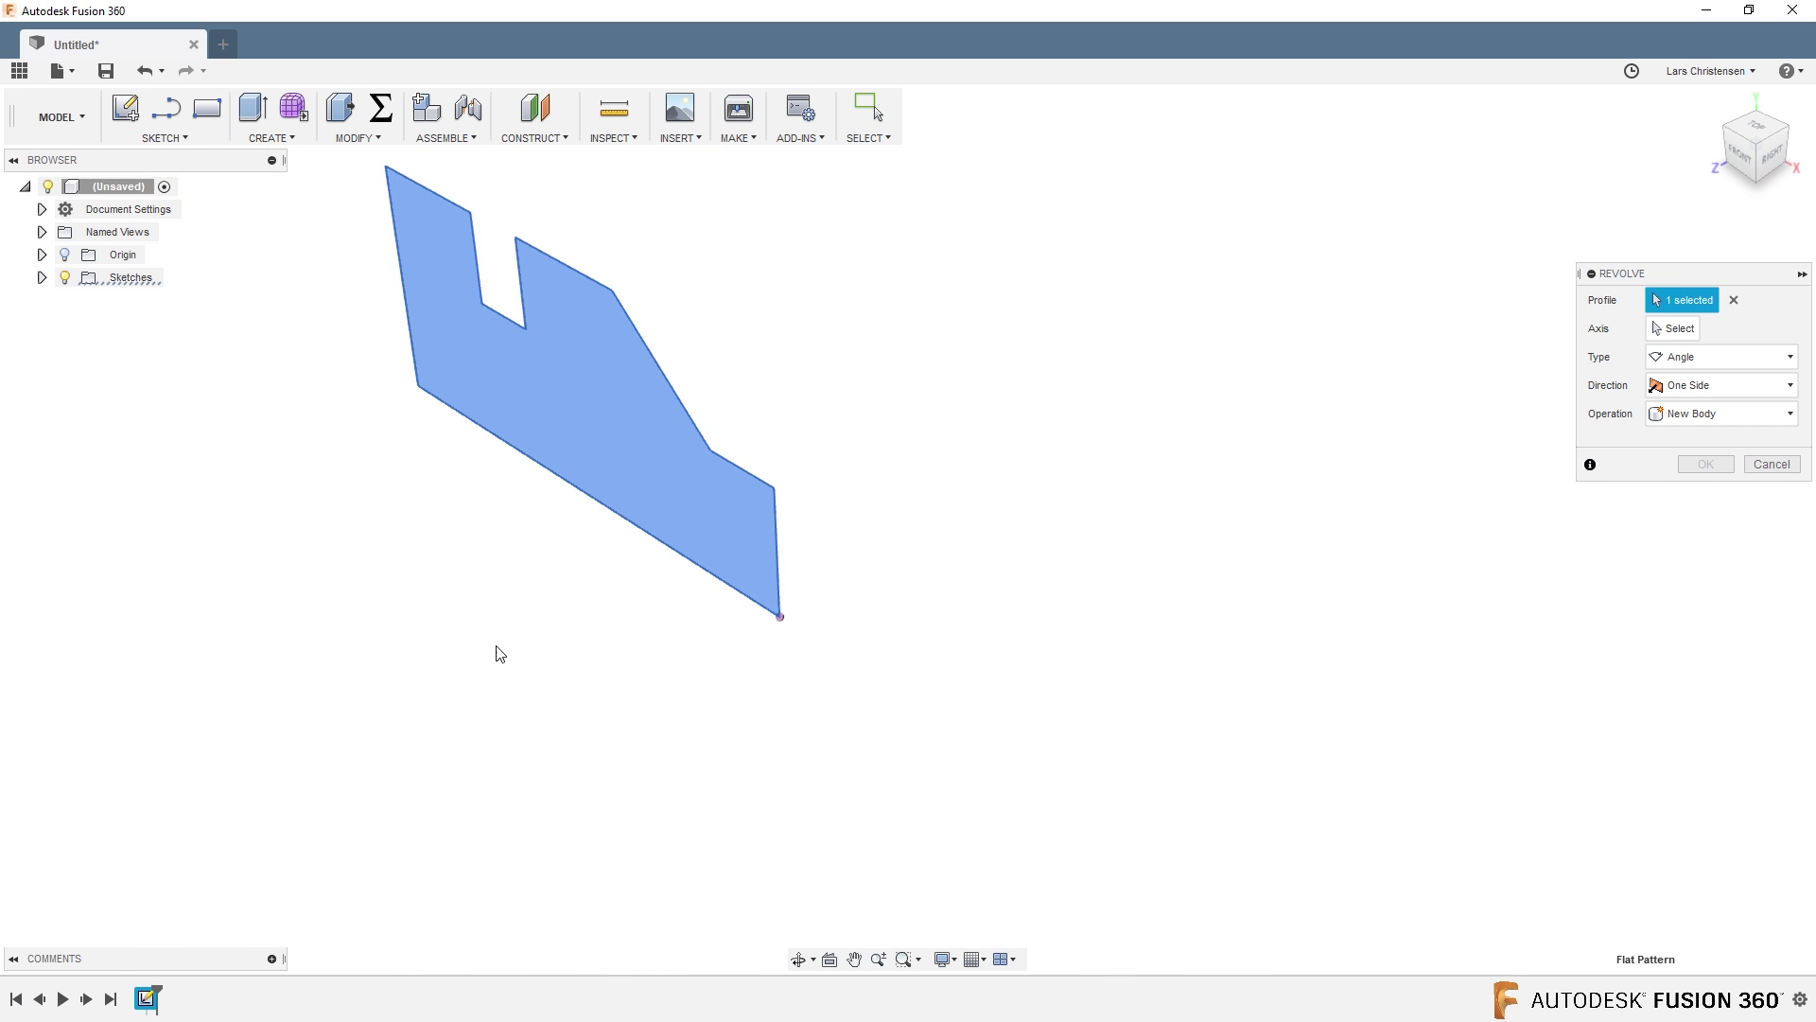
{"action": "scroll", "coordinate": [587, 673], "scroll_direction": "down", "scroll_amount": 2}
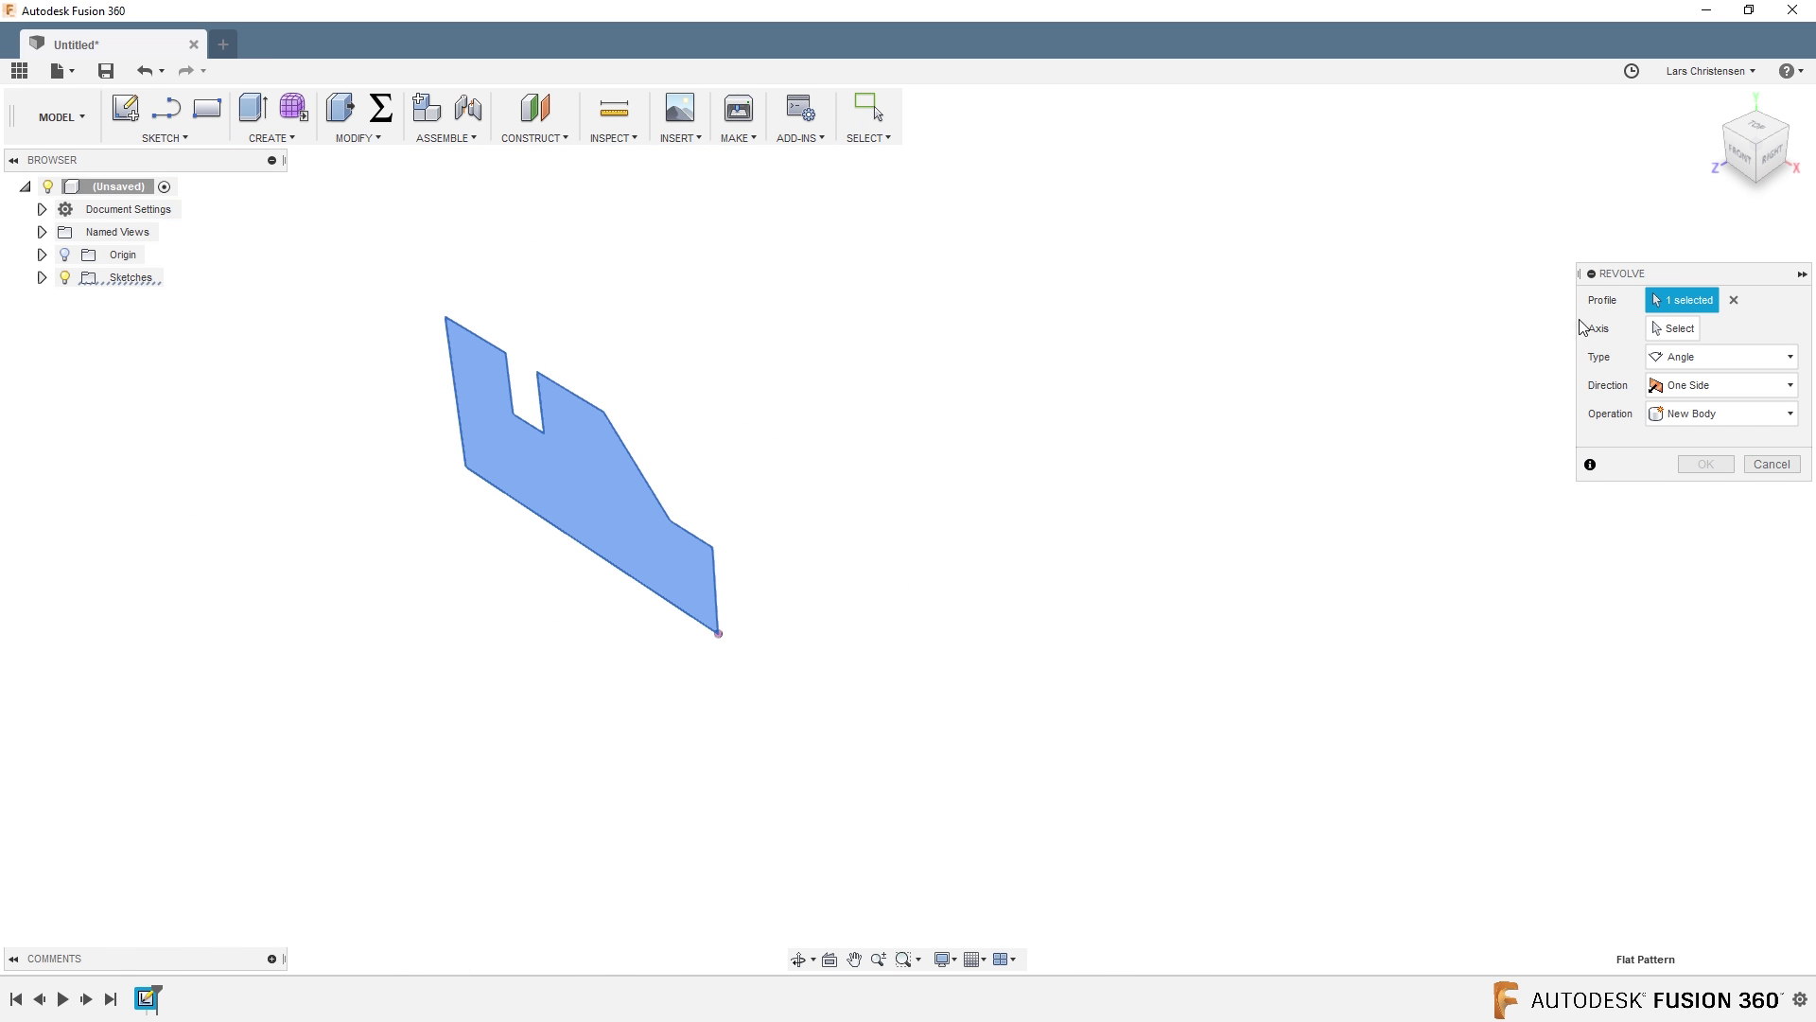
{"action": "left_click", "coordinate": [1660, 333]}
{"action": "left_click", "coordinate": [586, 552]}
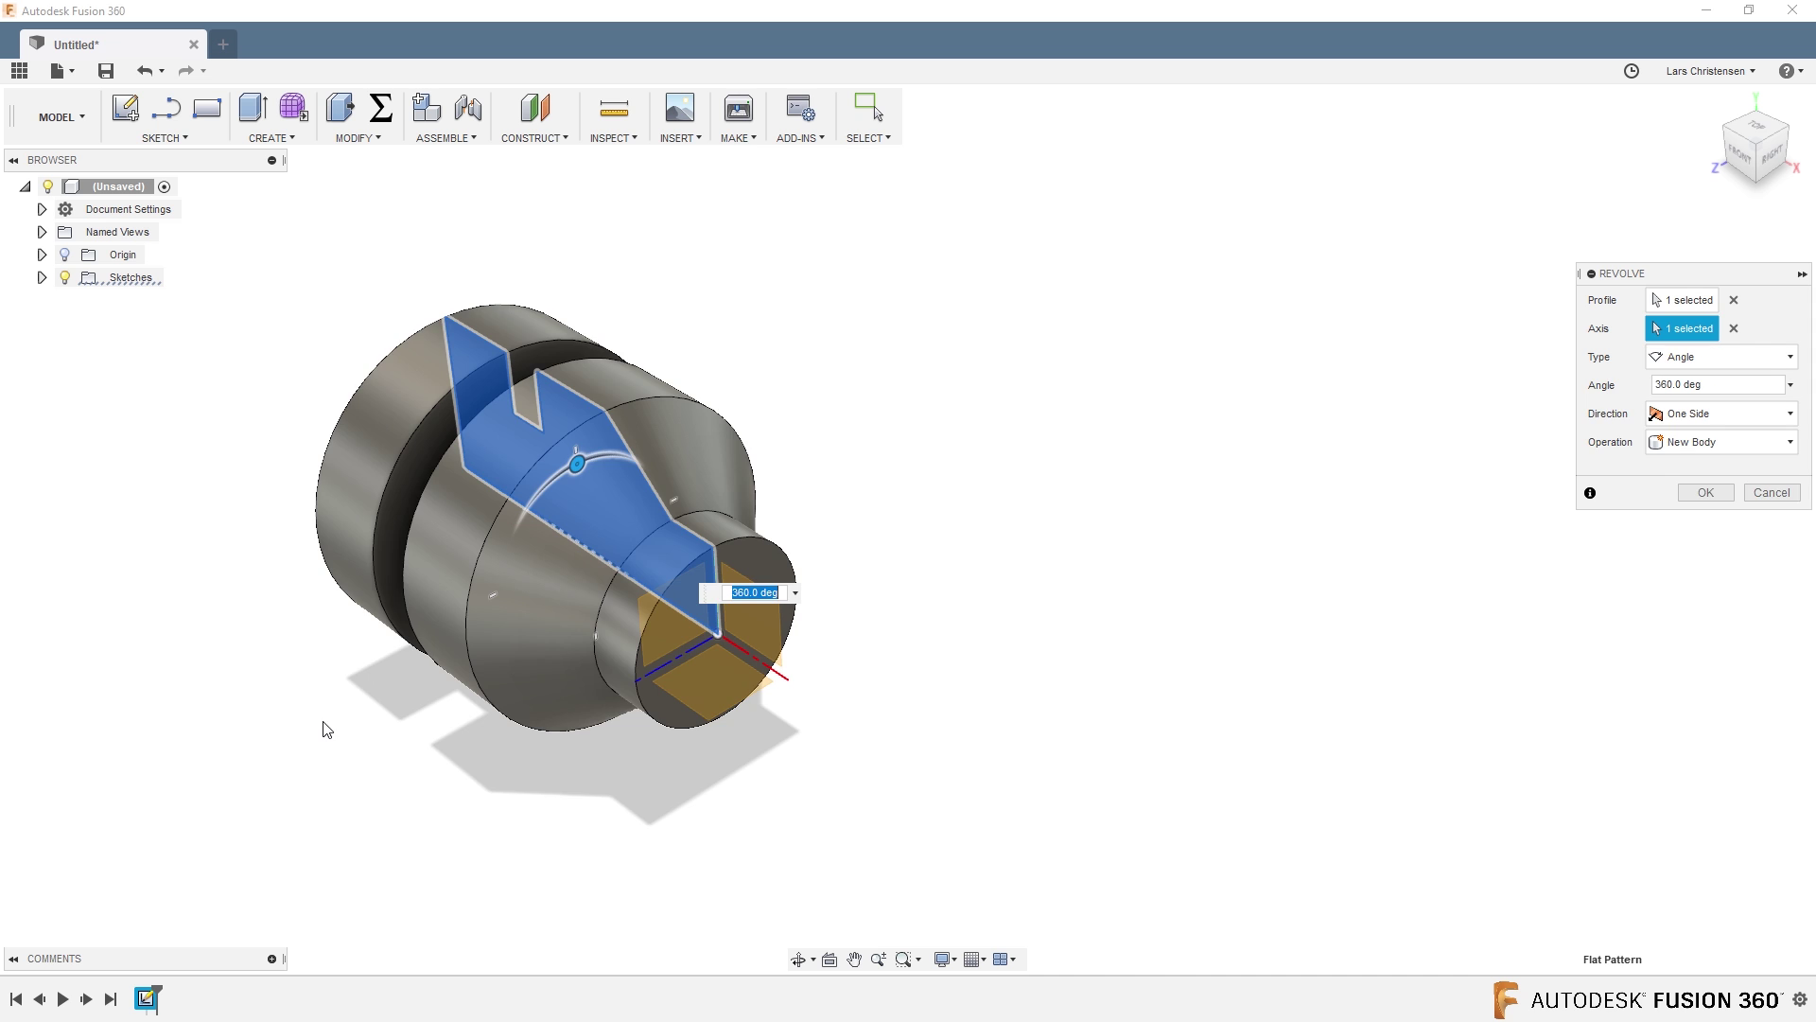
{"action": "left_click", "coordinate": [1698, 494]}
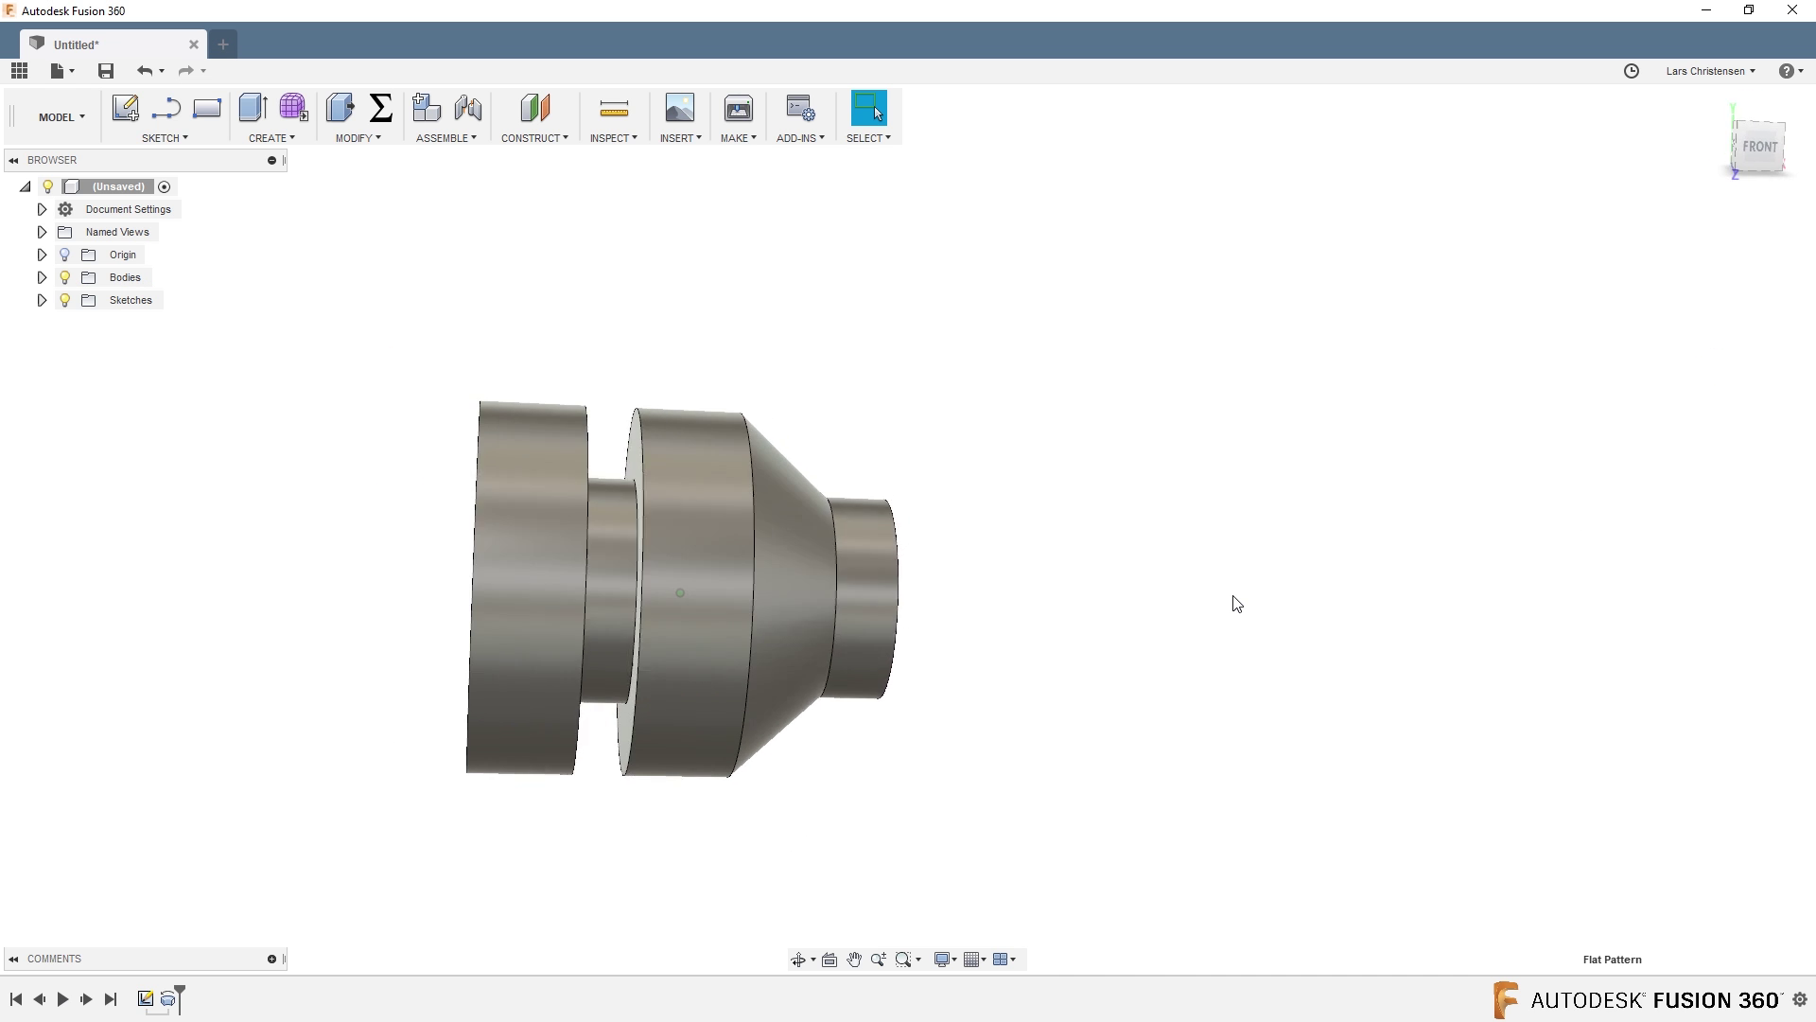
{"action": "middle_click_drag", "start_coordinate": [1236, 602], "coordinate": [300, 480], "text": "shift"}
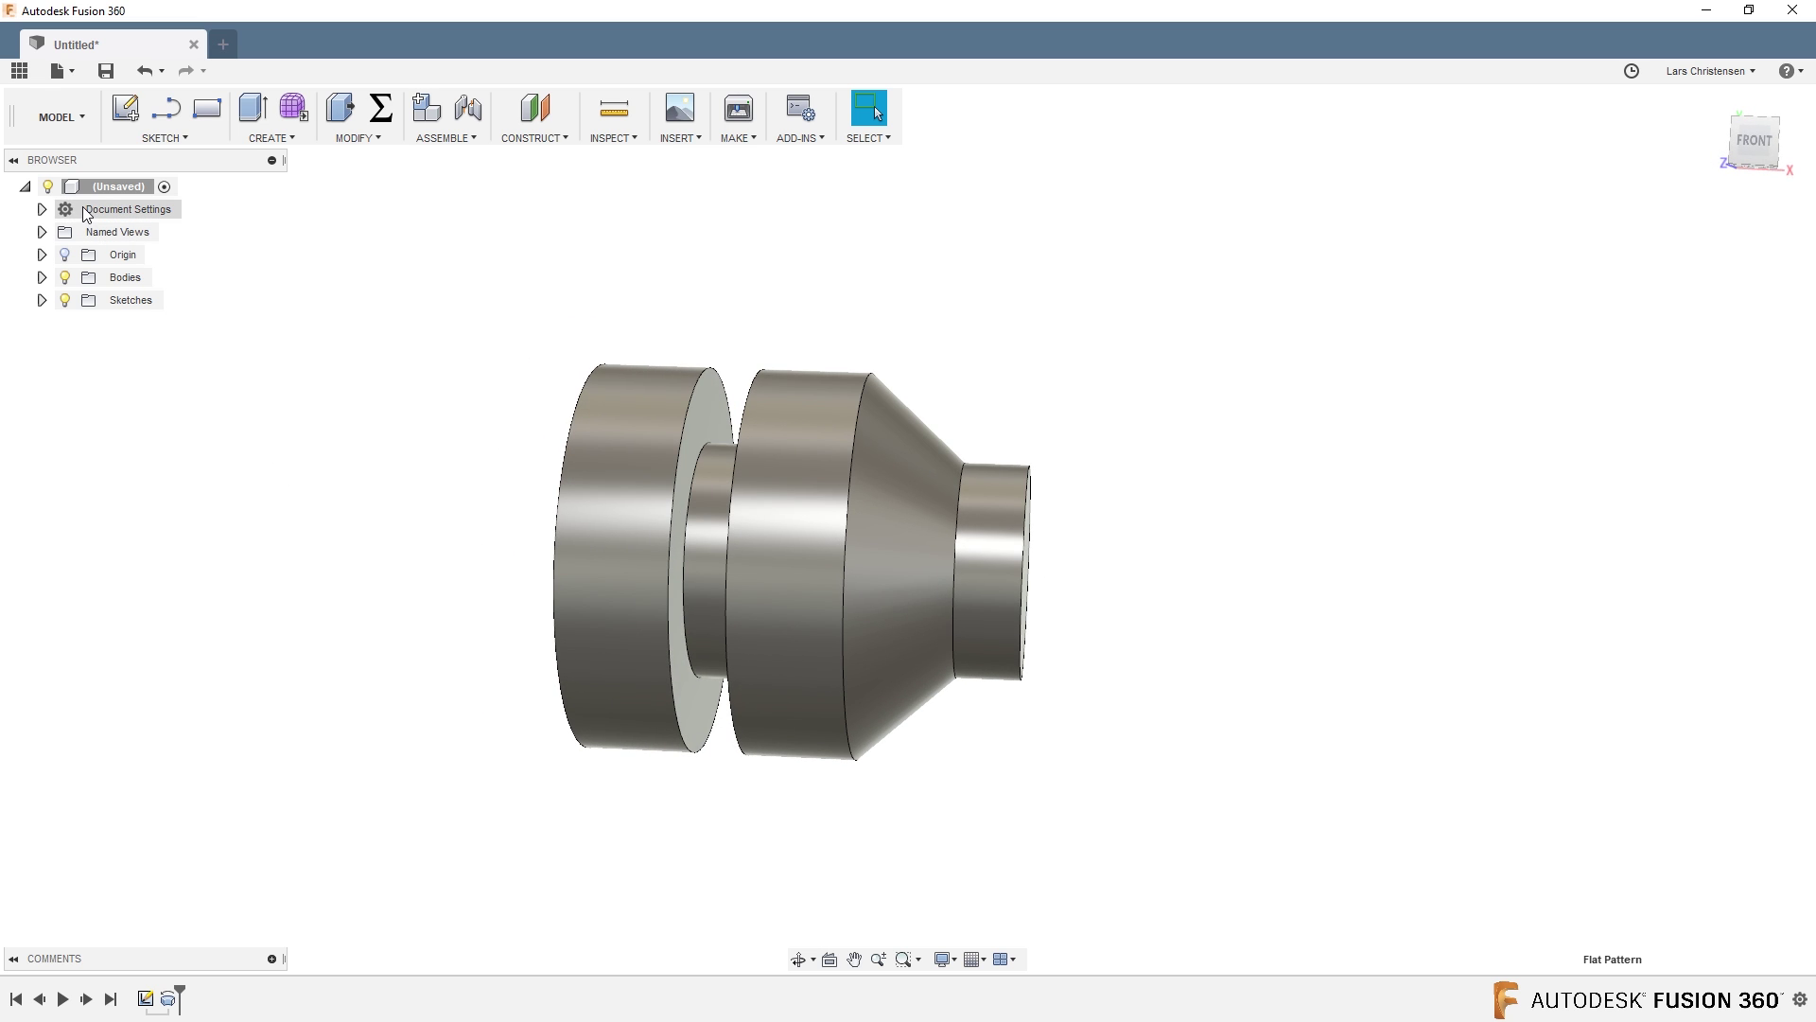
Step: Switch to the Manufacture workspace, then reopen the workspace list
{"action": "left_click", "coordinate": [72, 134]}
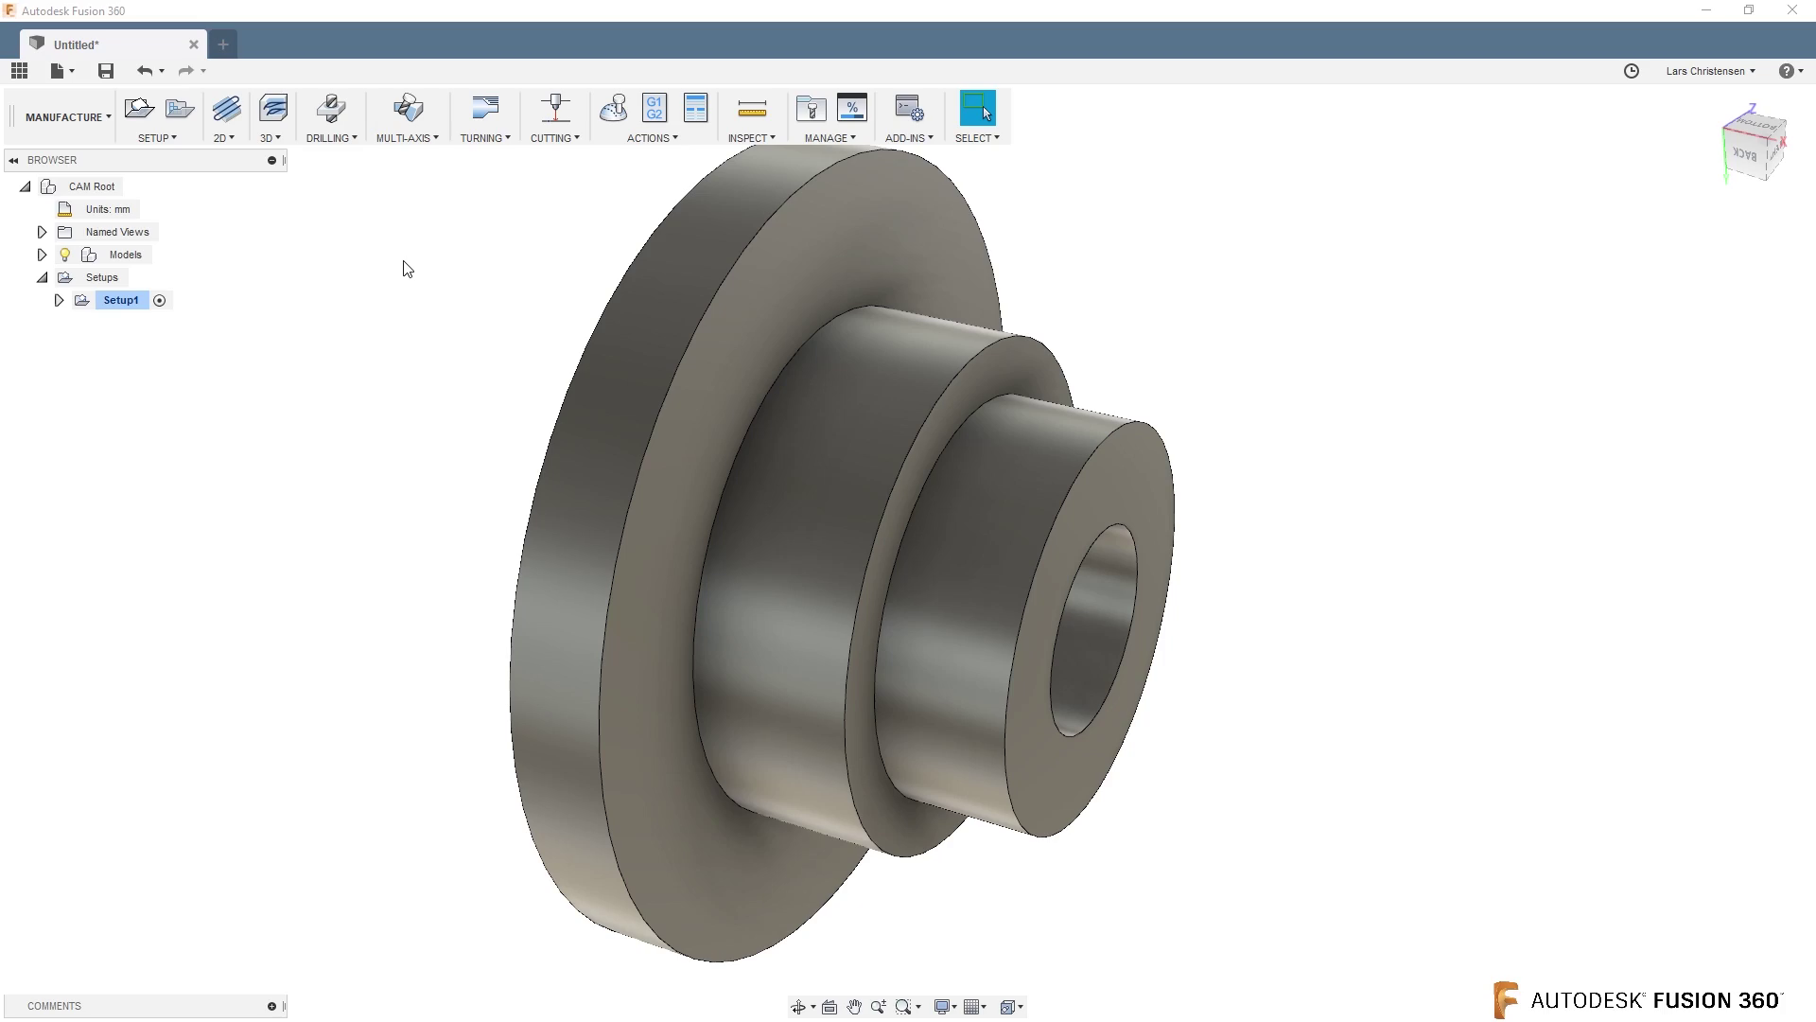
{"action": "left_click", "coordinate": [81, 135]}
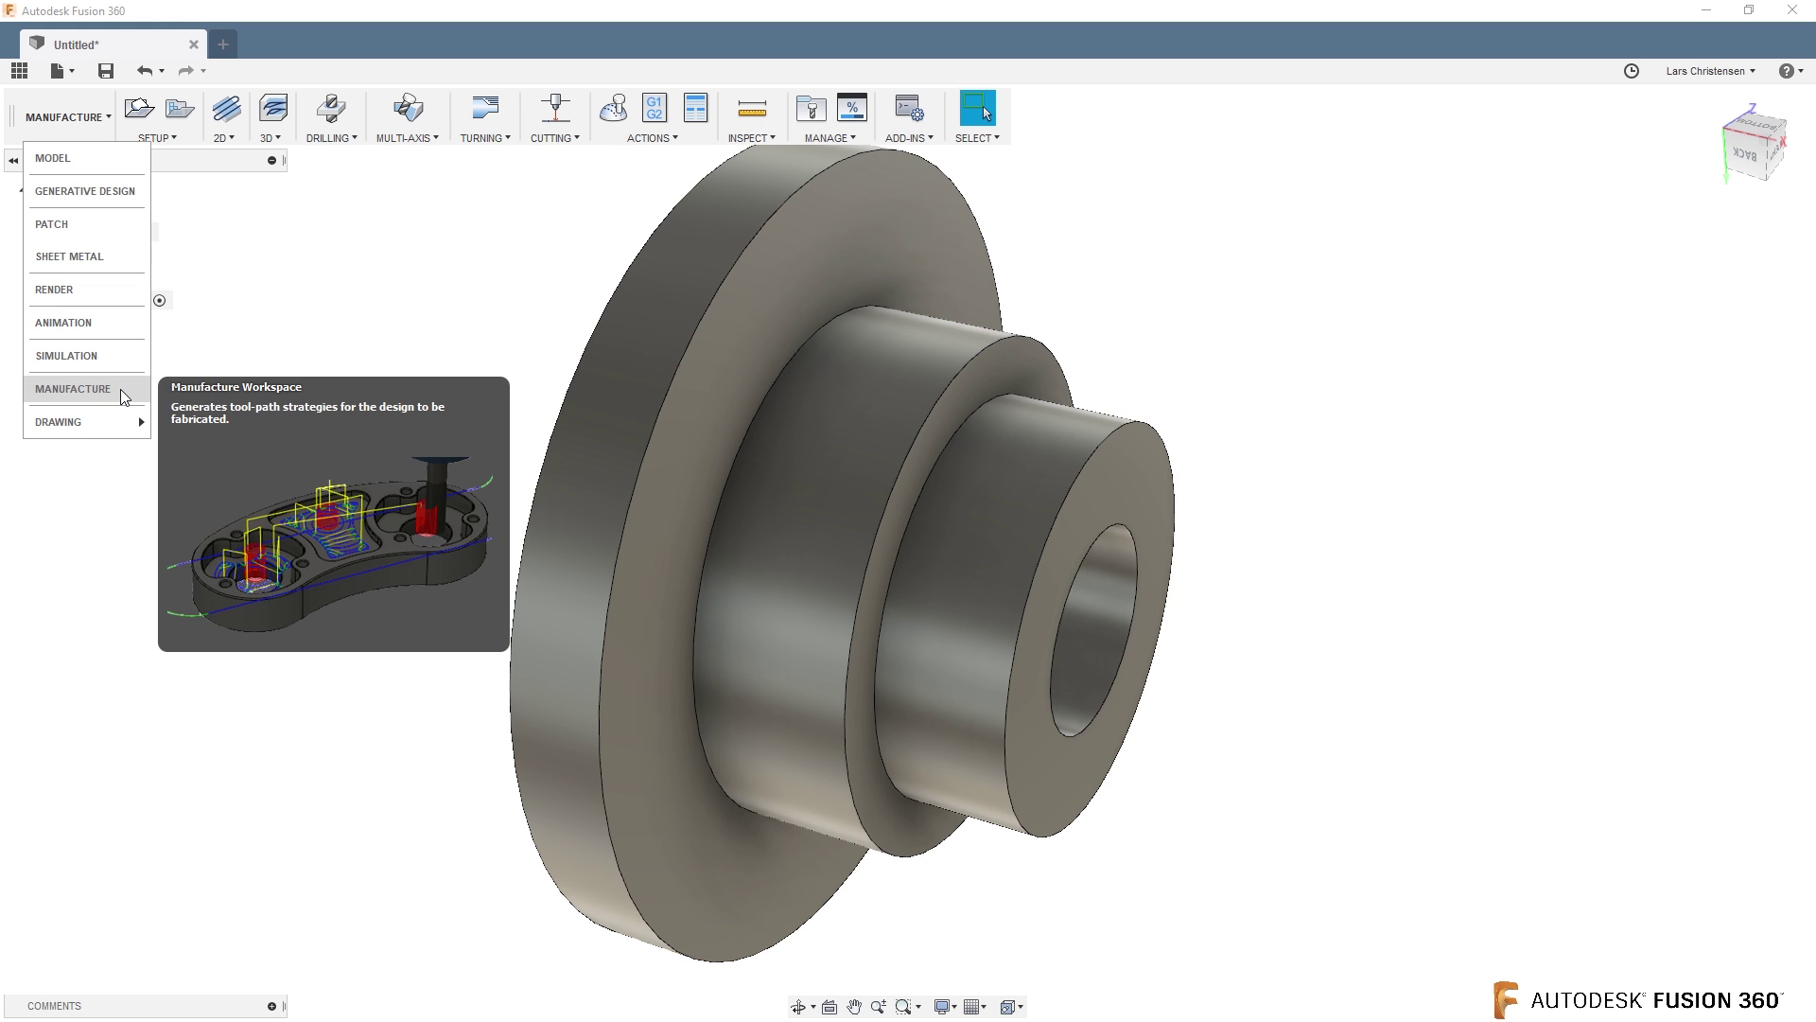
Step: Show Profile1's toolpath in the back view, then review its Passes settings and regenerate it
{"action": "left_click", "coordinate": [345, 290]}
{"action": "left_click", "coordinate": [58, 300]}
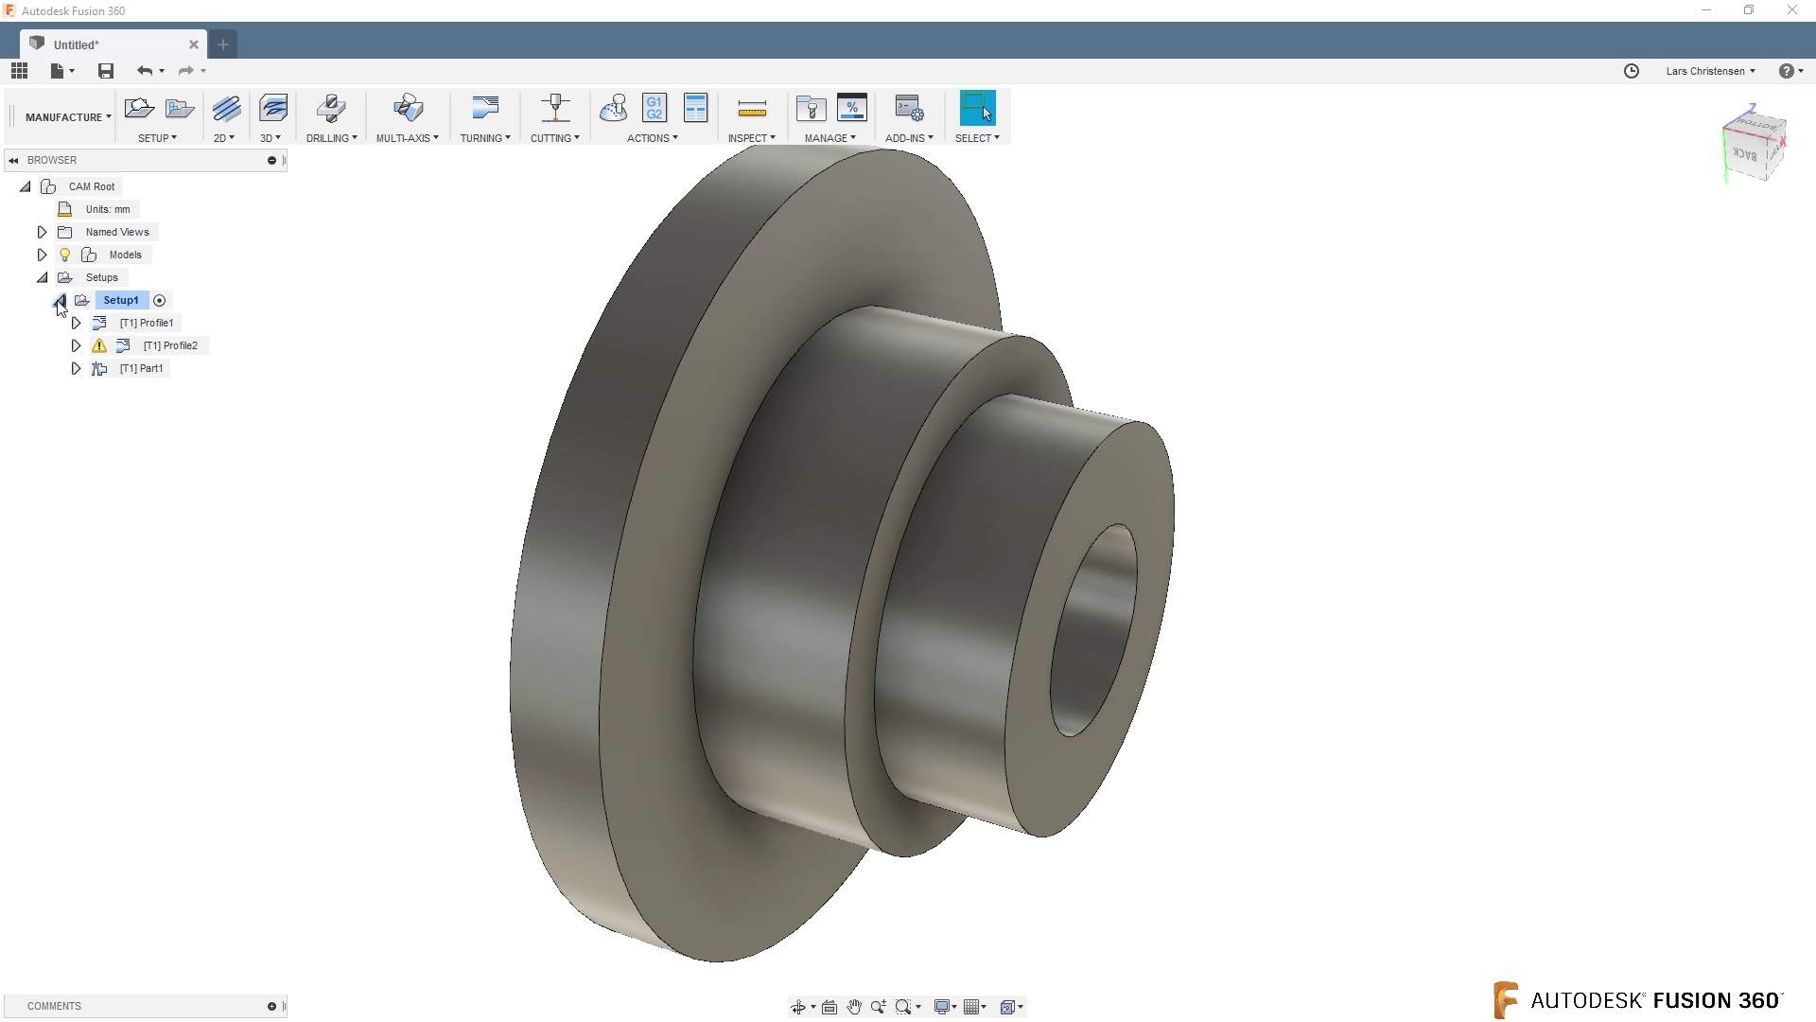
{"action": "left_click", "coordinate": [165, 328]}
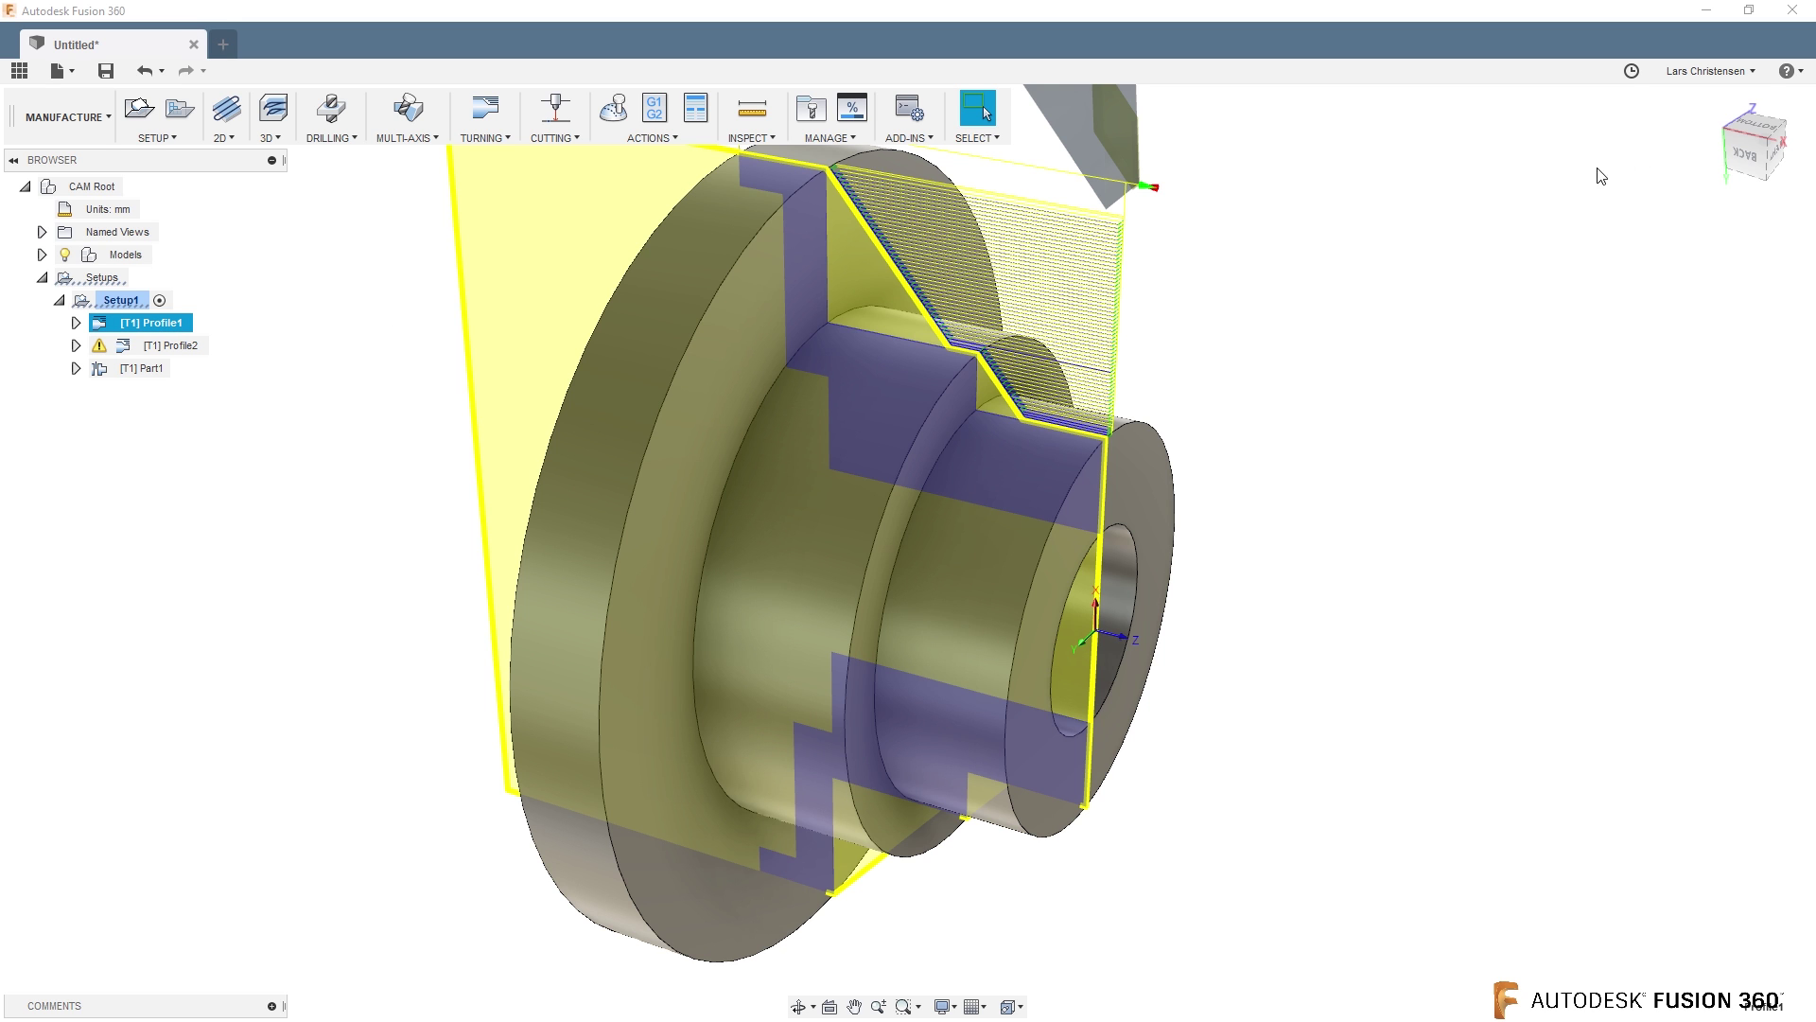
{"action": "left_click", "coordinate": [1750, 162]}
{"action": "scroll", "coordinate": [837, 590], "scroll_direction": "up", "scroll_amount": 10}
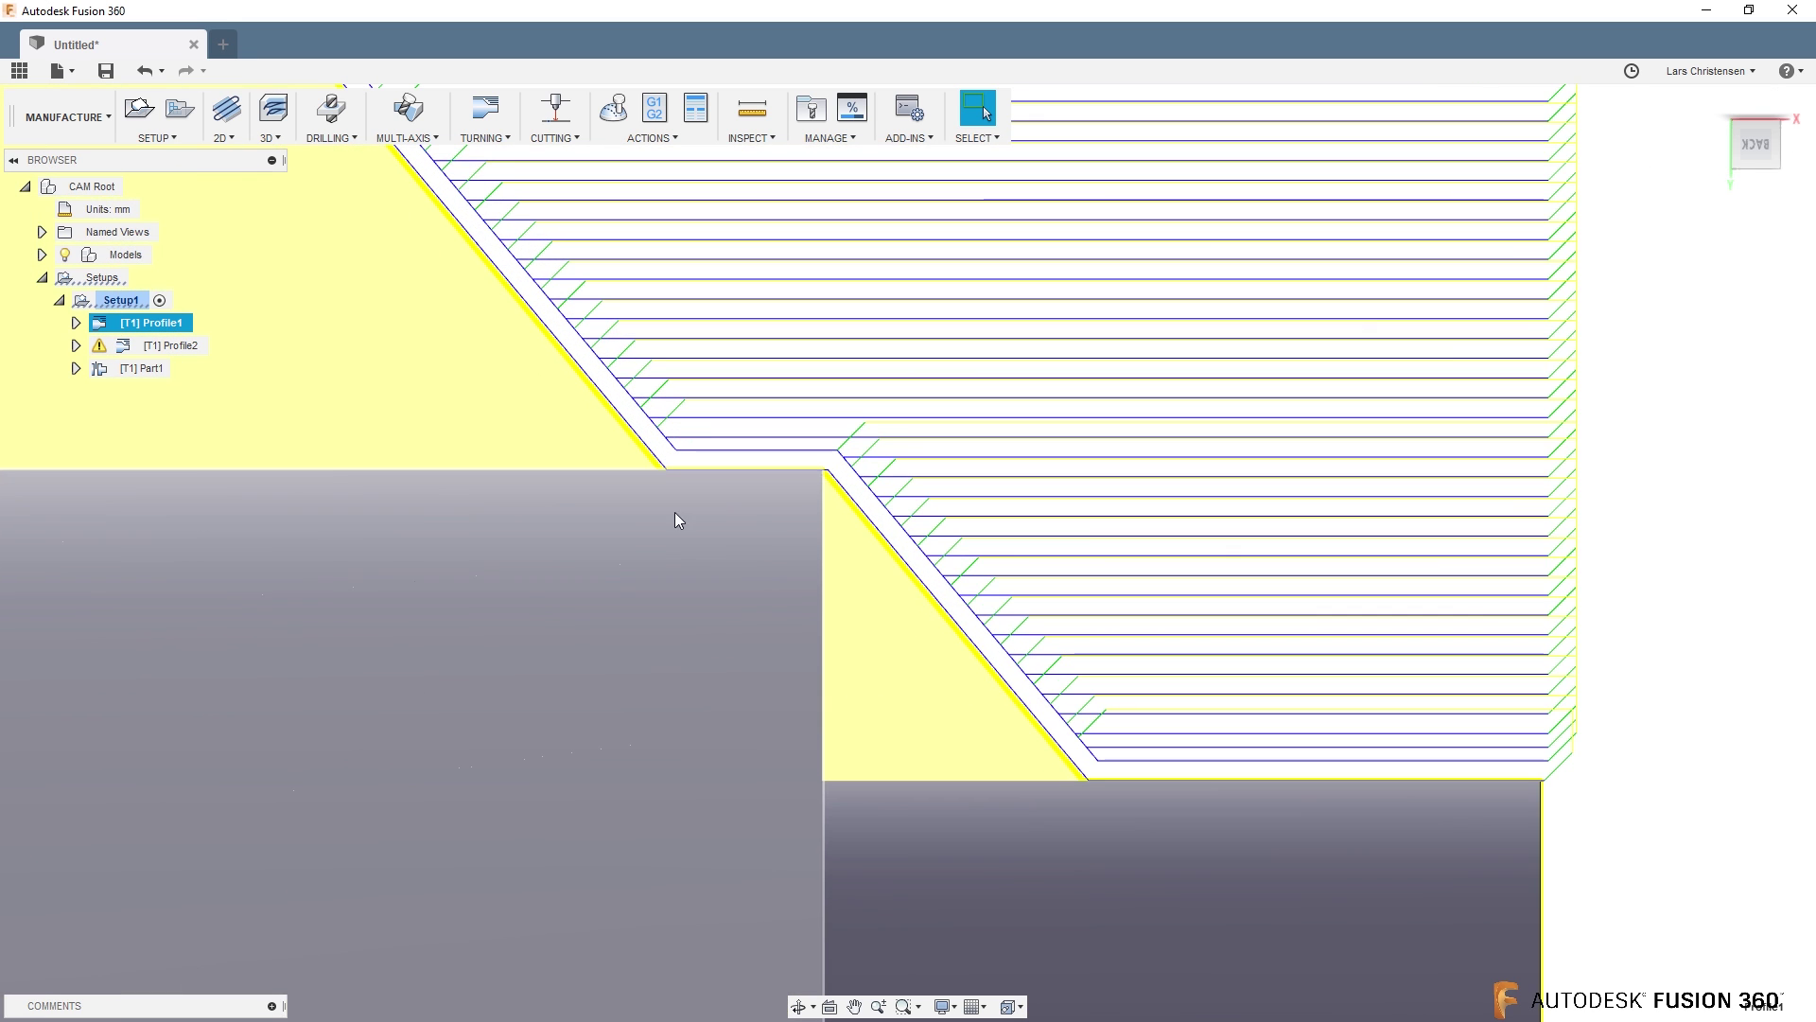
{"action": "right_click", "coordinate": [164, 328]}
{"action": "left_click", "coordinate": [188, 338]}
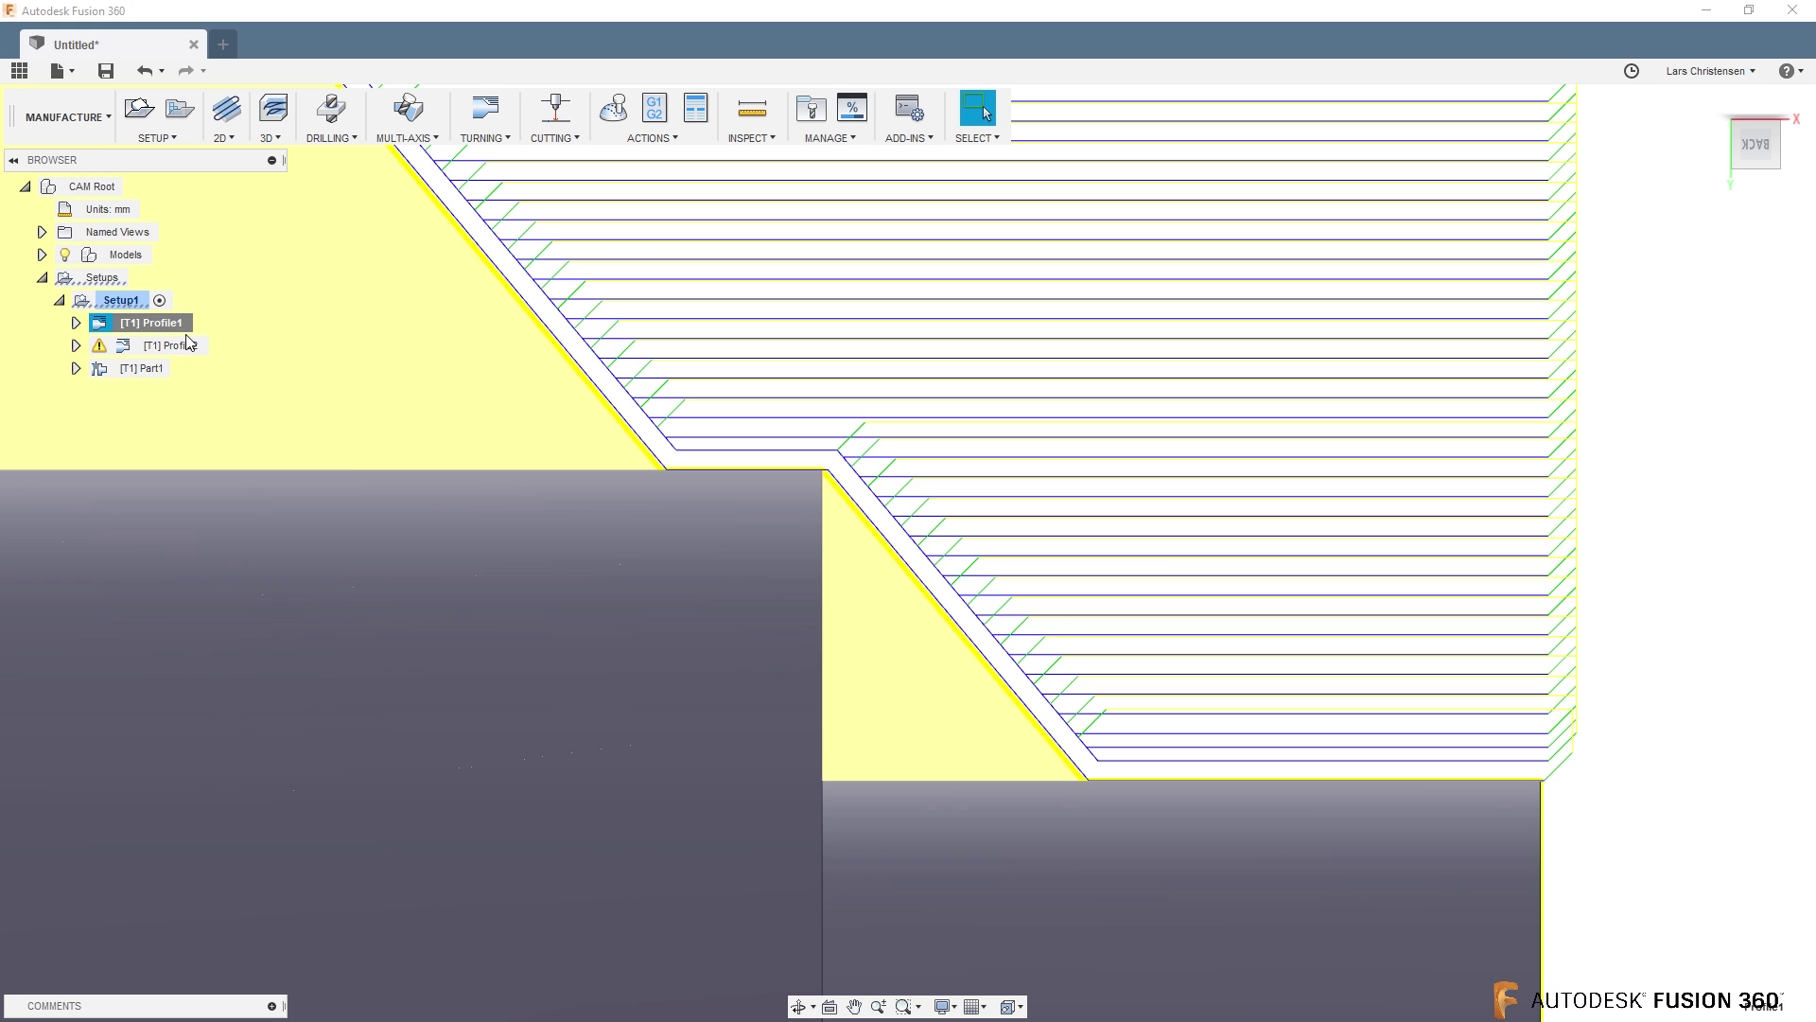
{"action": "left_click", "coordinate": [1674, 299]}
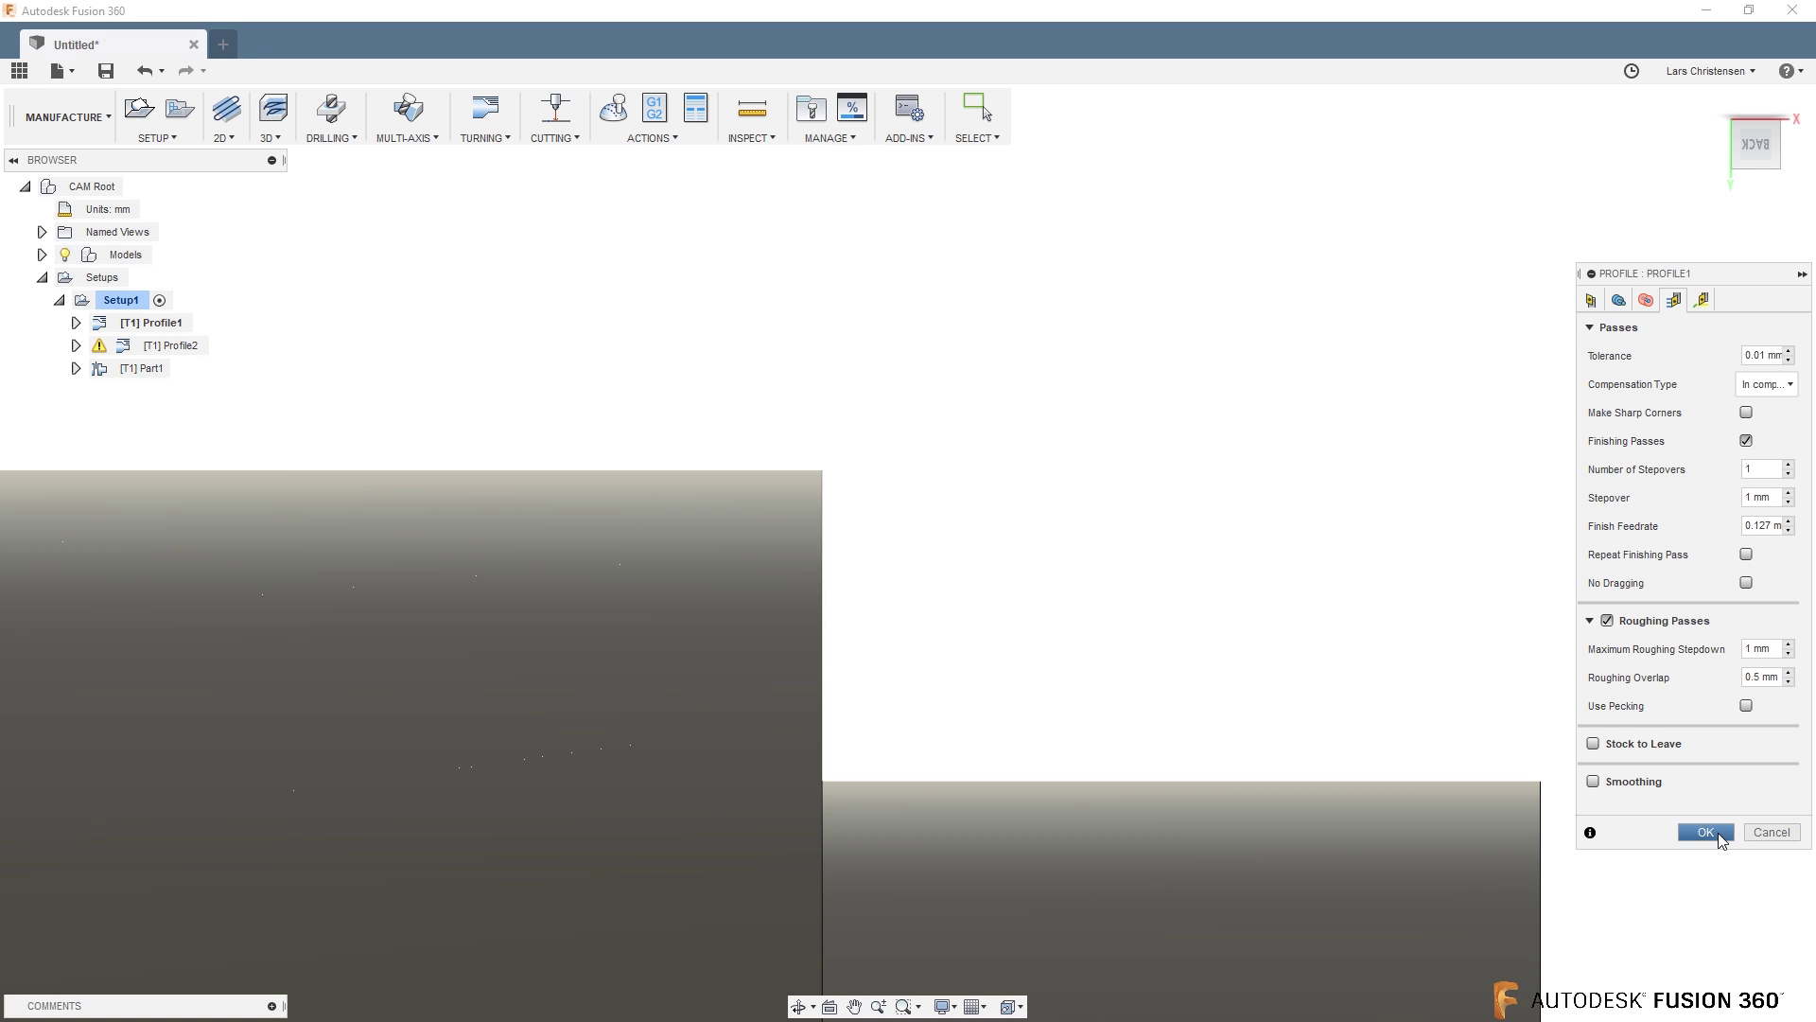
{"action": "left_click", "coordinate": [1708, 833]}
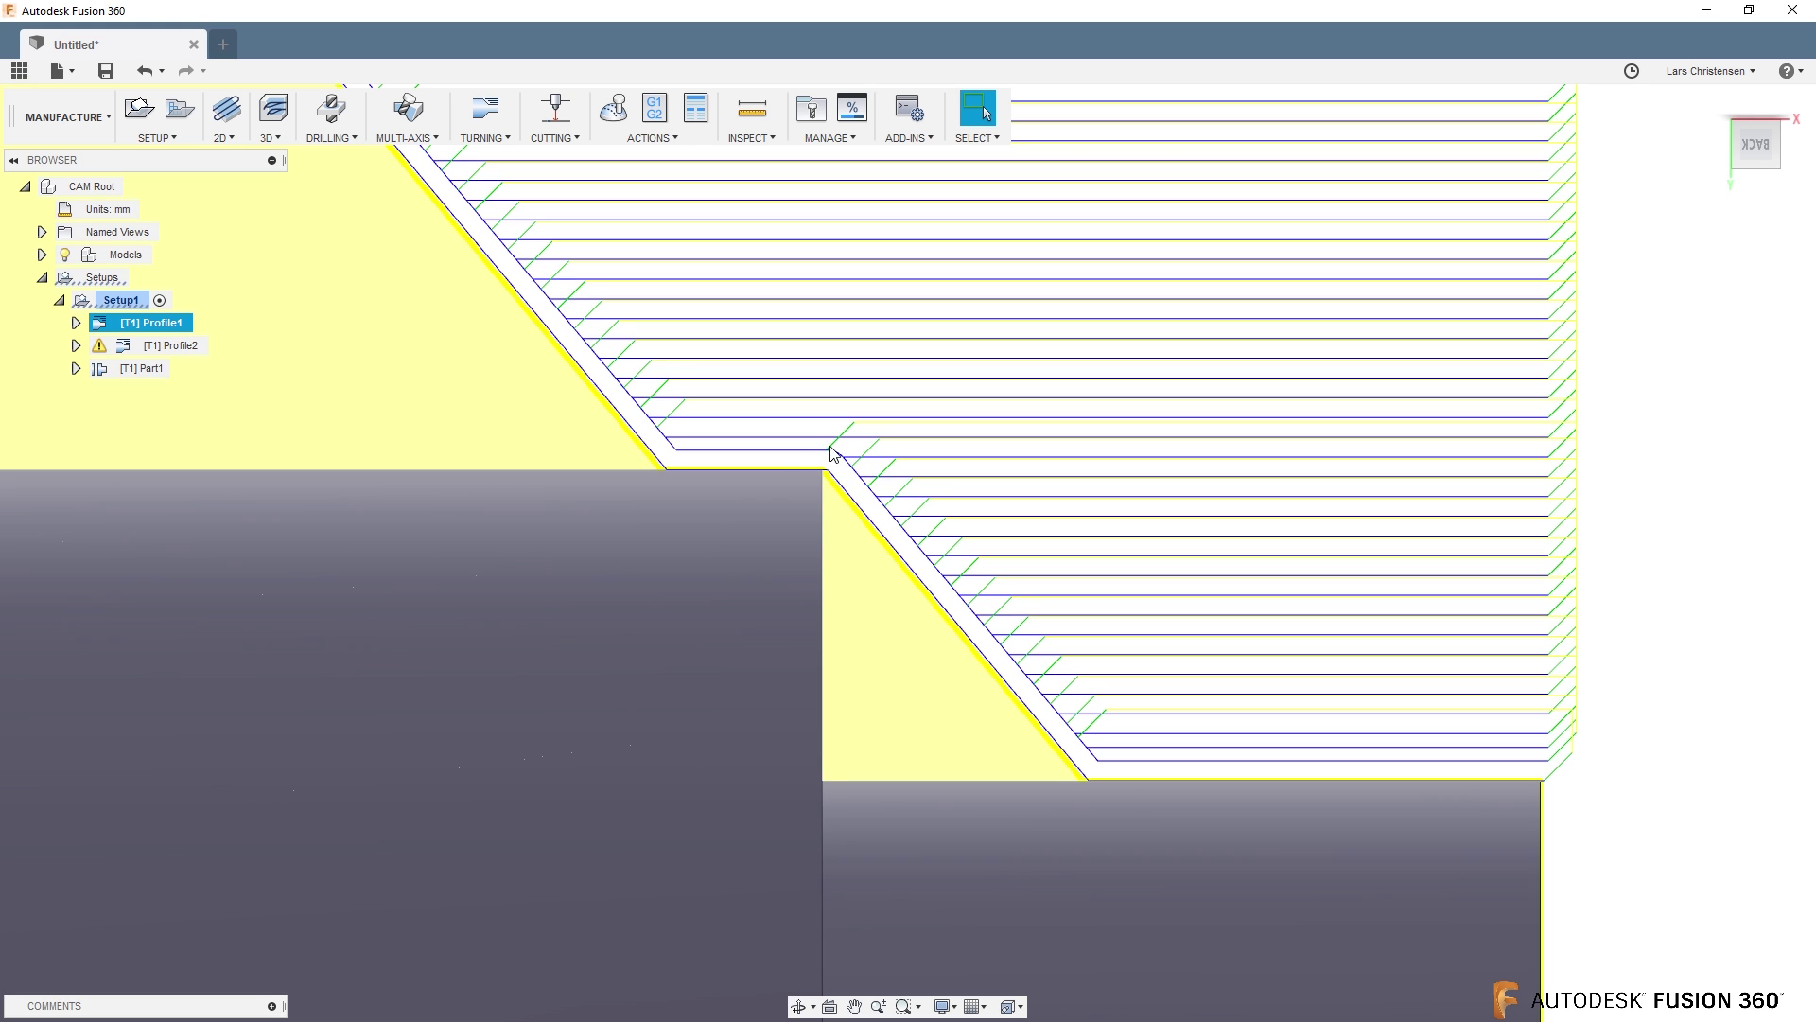
Step: Enable Make Sharp Corners in Profile1's passes and regenerate the toolpath
{"action": "right_click", "coordinate": [166, 327]}
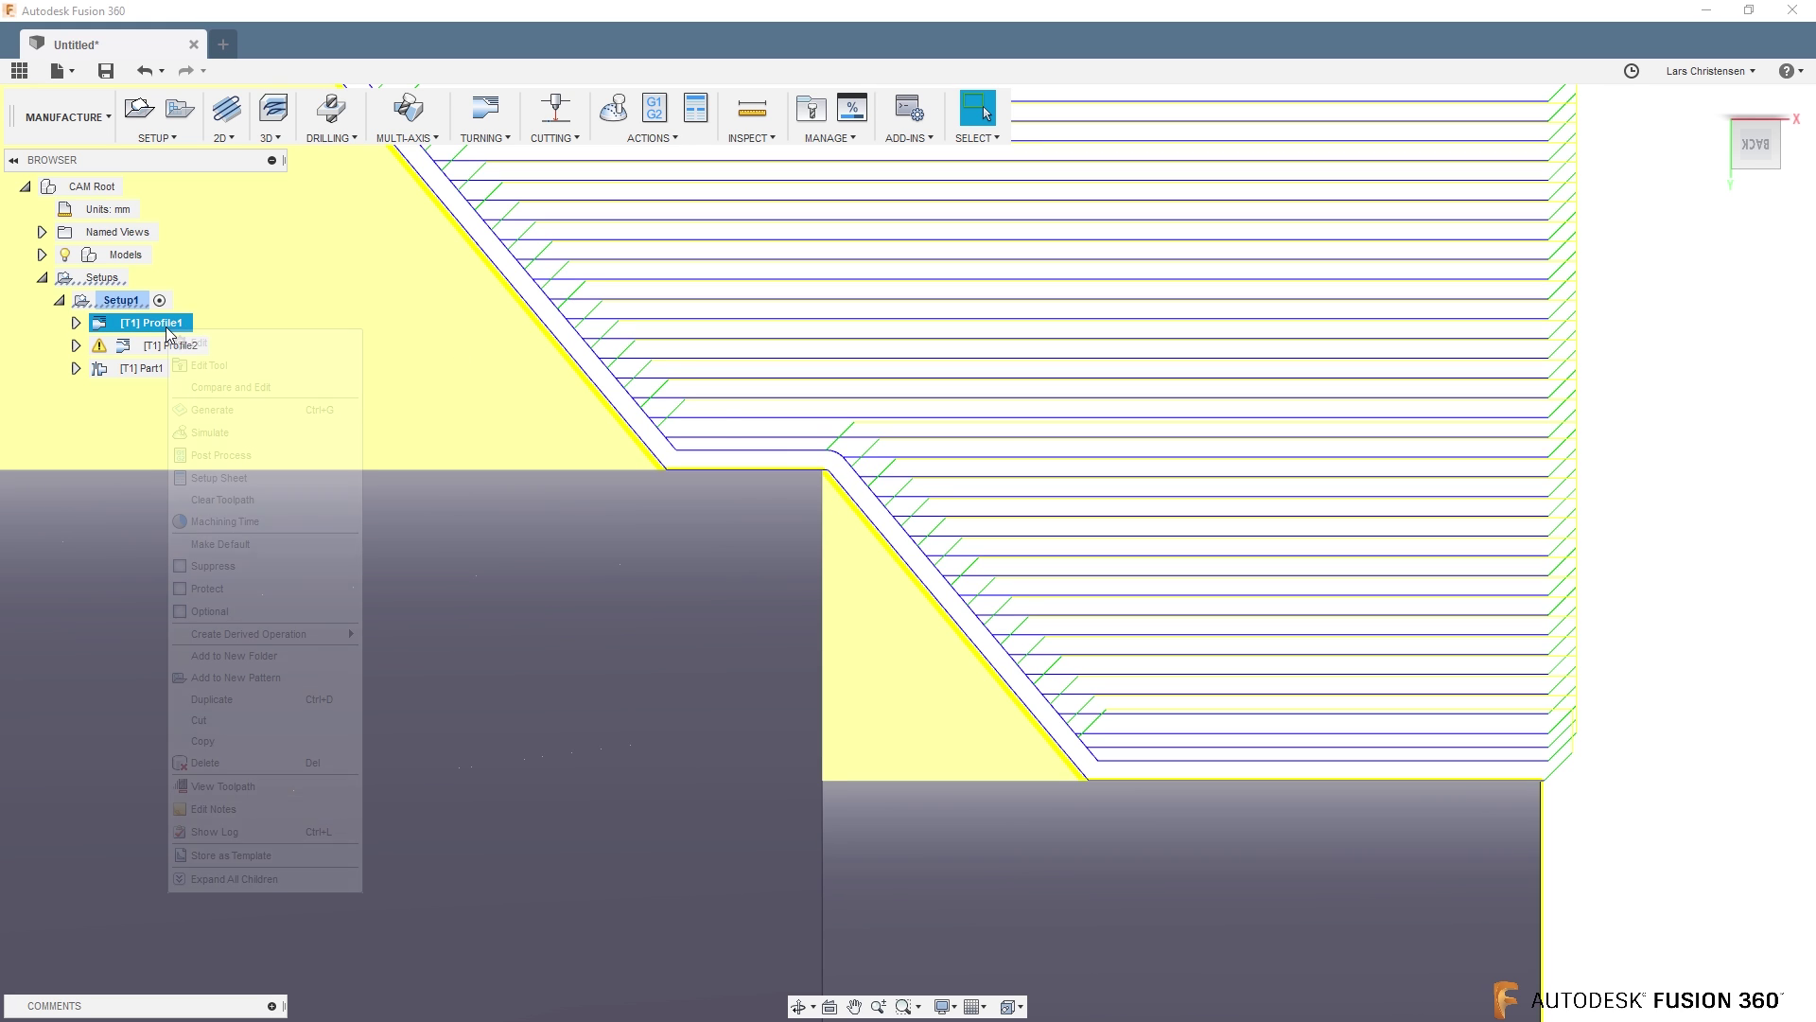
{"action": "left_click", "coordinate": [206, 343]}
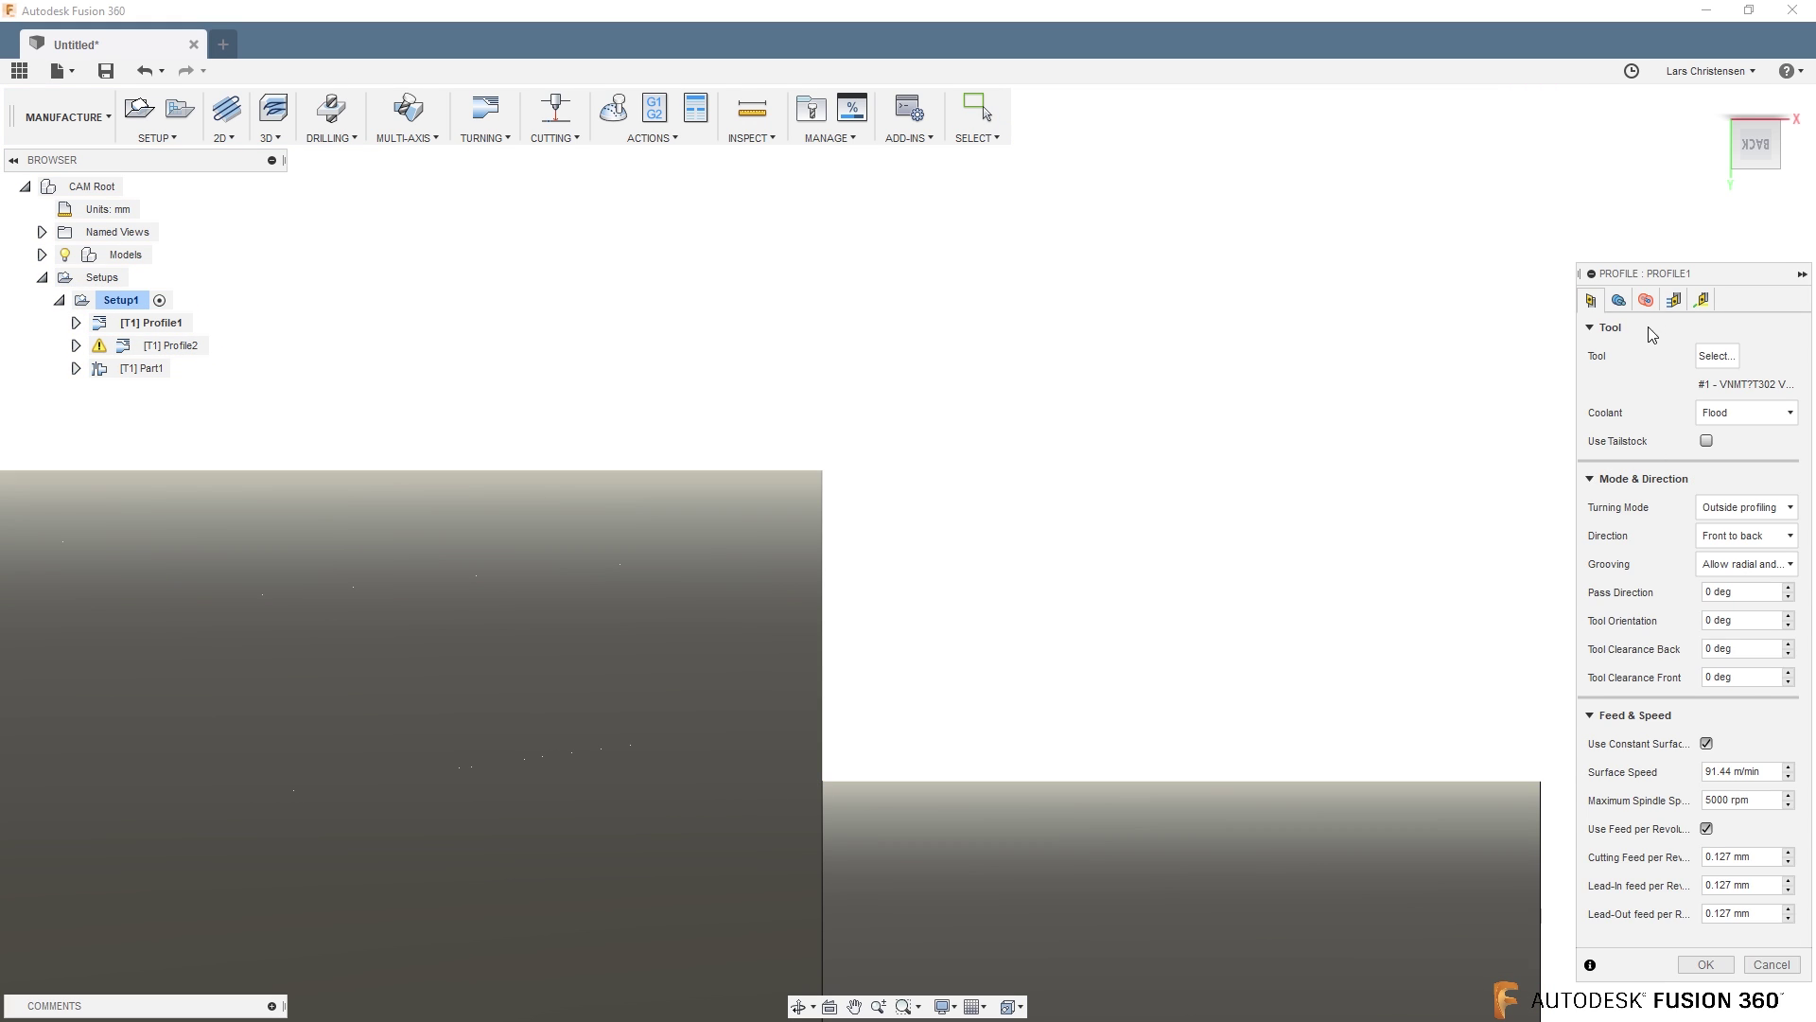
{"action": "left_click", "coordinate": [1673, 300]}
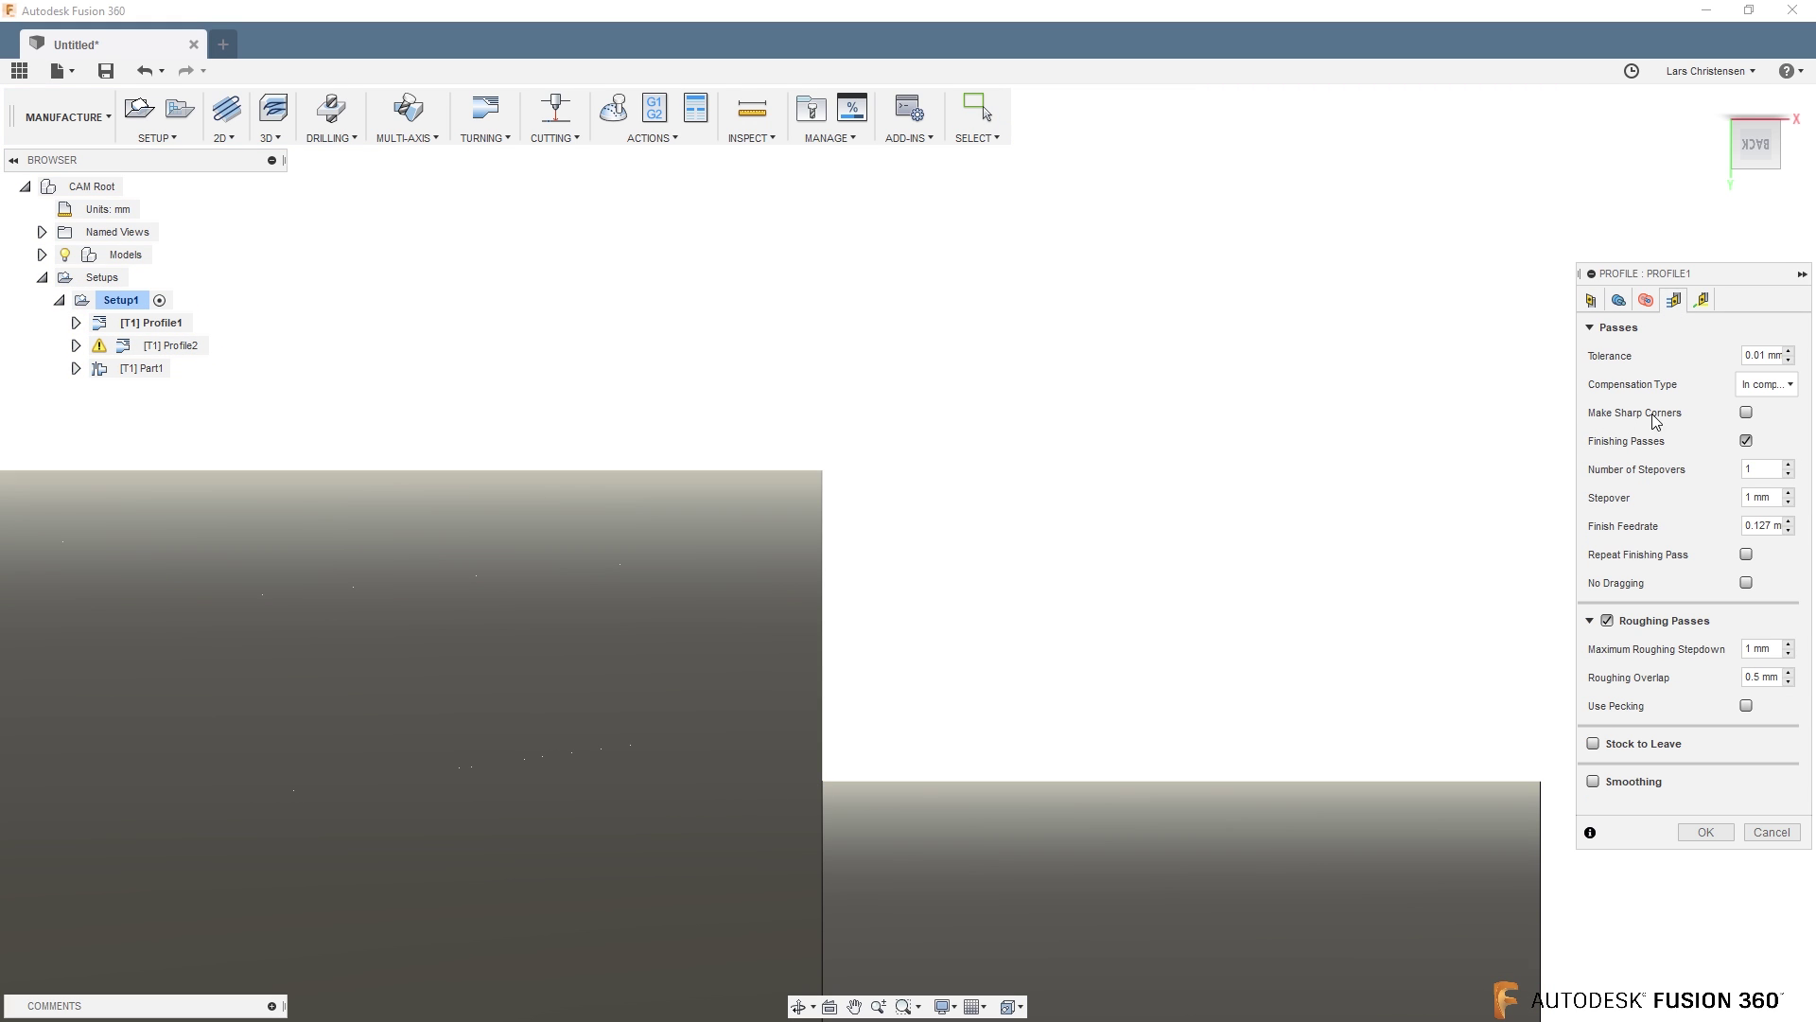
{"action": "left_click", "coordinate": [1746, 412]}
{"action": "left_click", "coordinate": [1717, 839]}
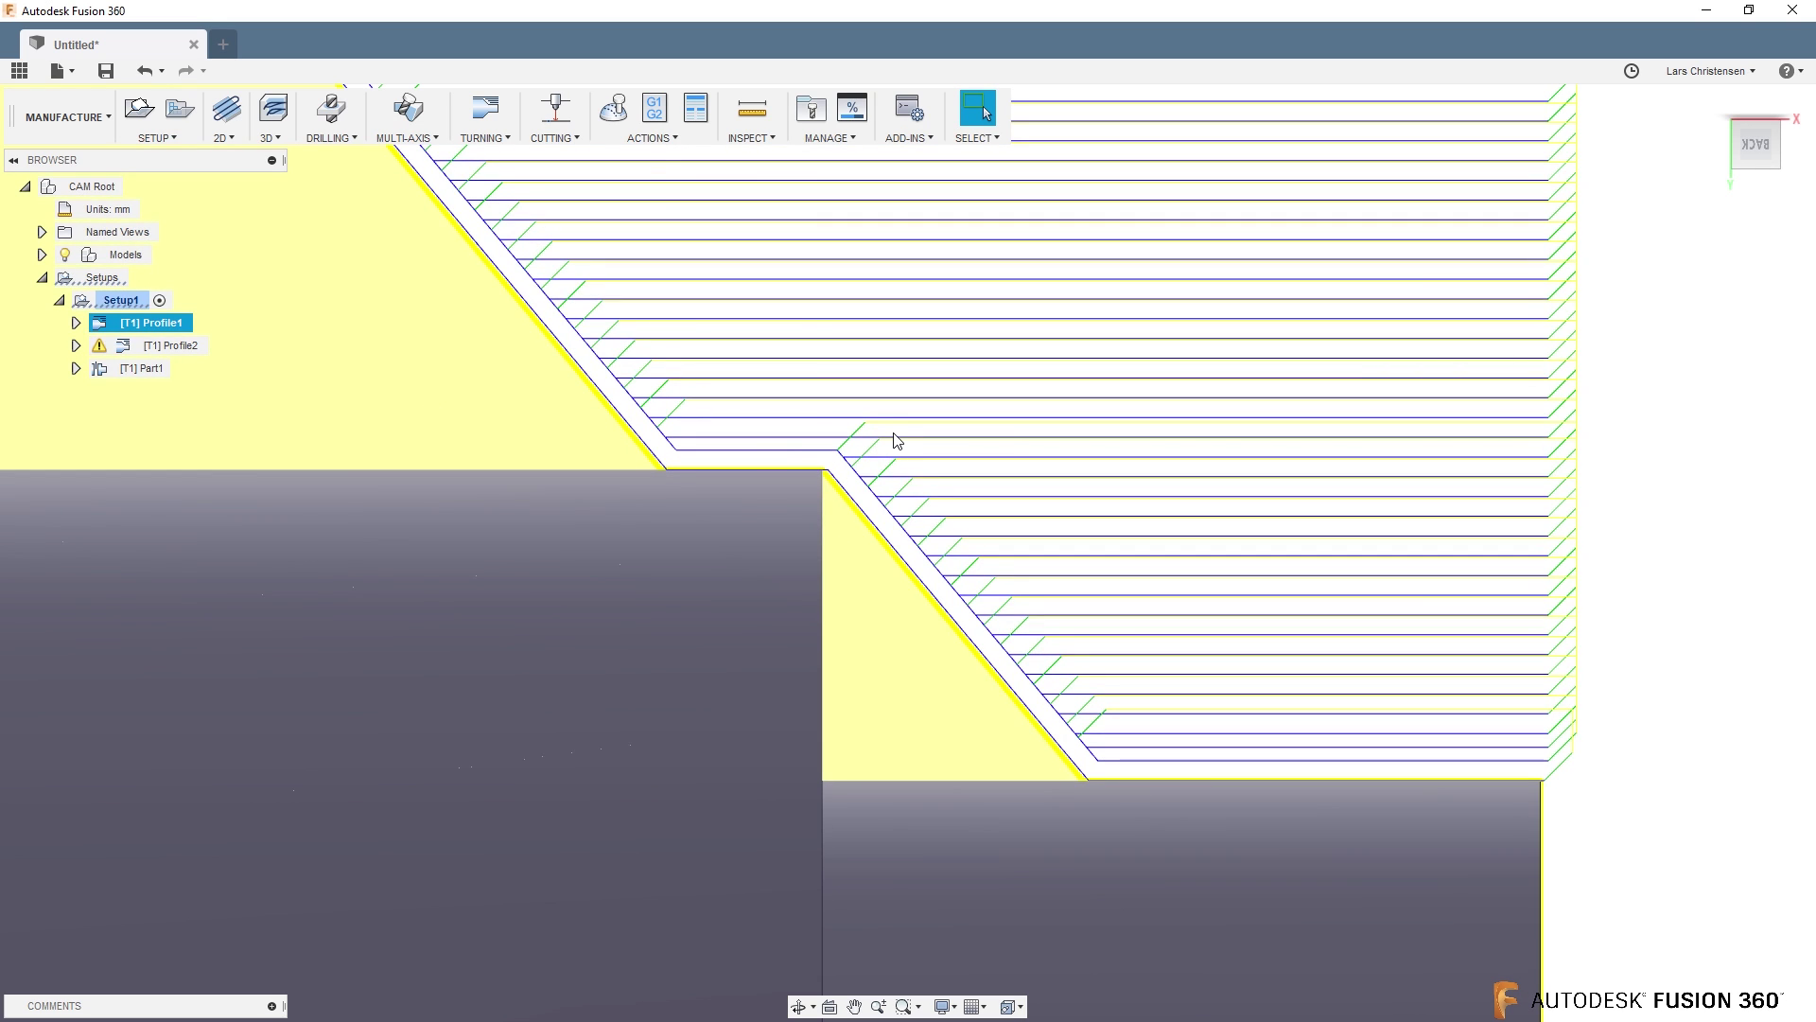
{"action": "scroll", "coordinate": [908, 483], "scroll_direction": "up", "scroll_amount": 3}
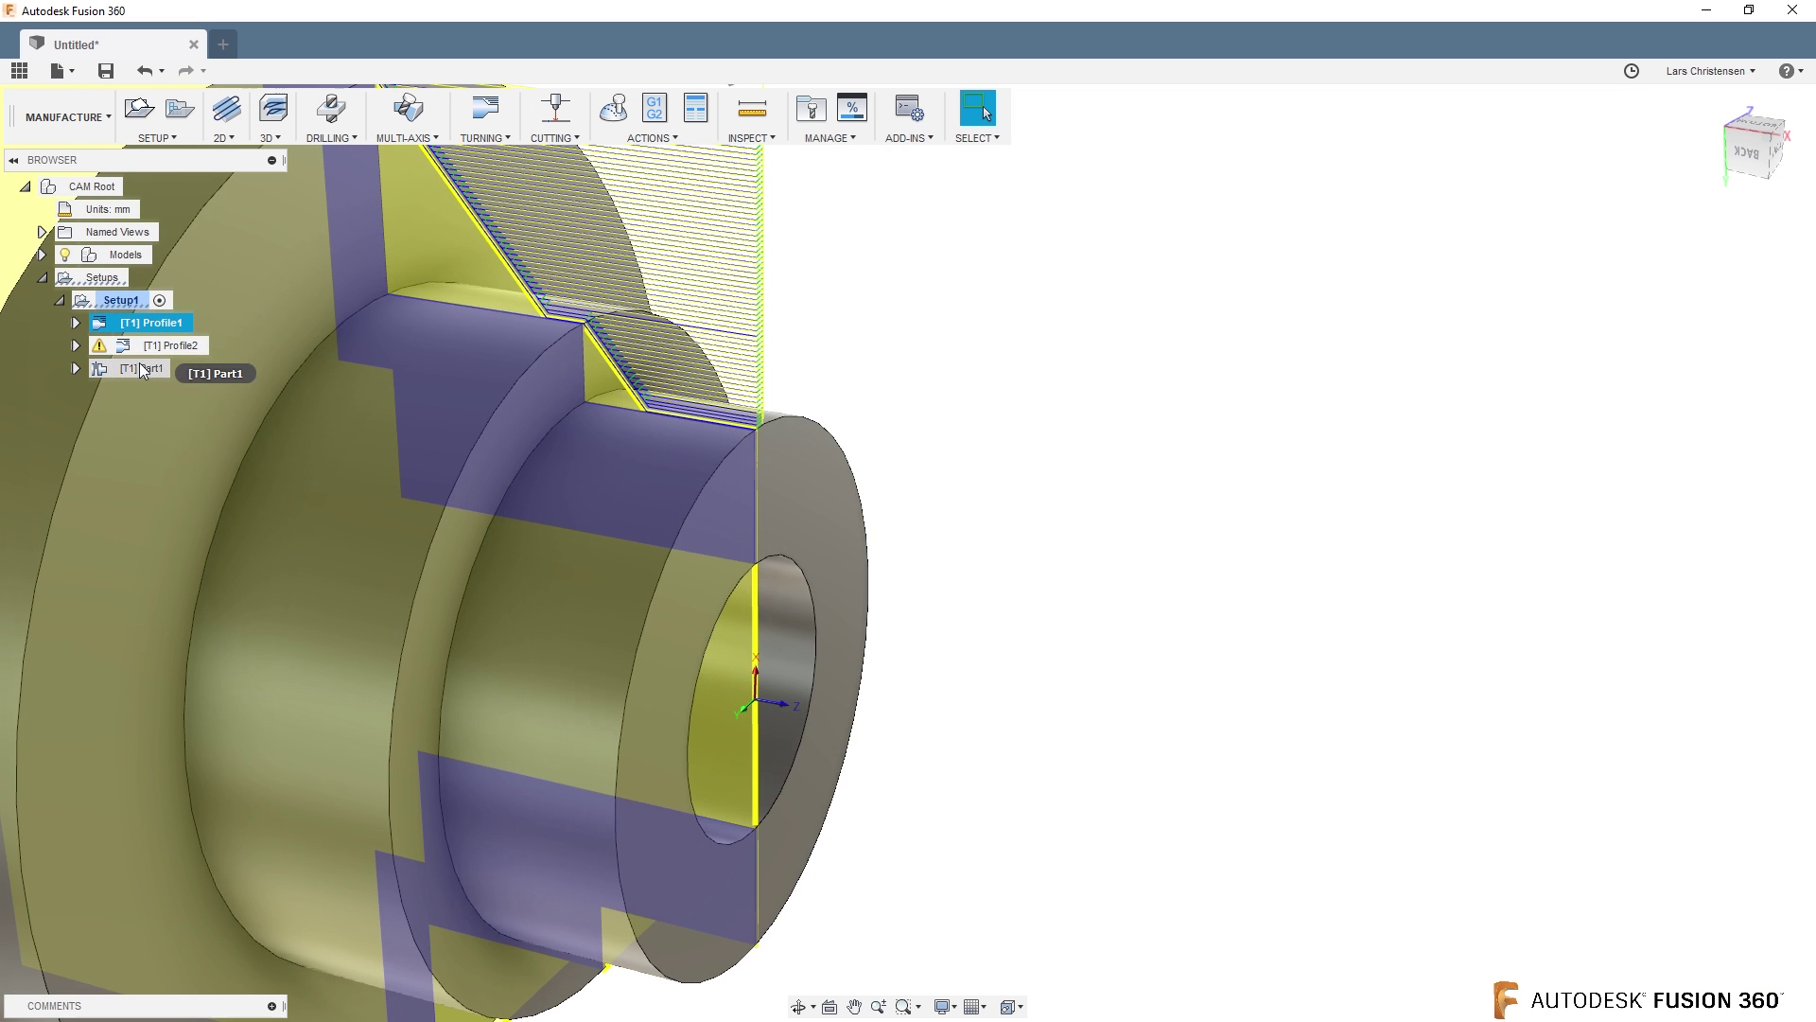
Step: Display the Profile2 toolpath, then simulate Setup1, inspect the stepped bore and close the simulation
{"action": "left_click", "coordinate": [141, 353]}
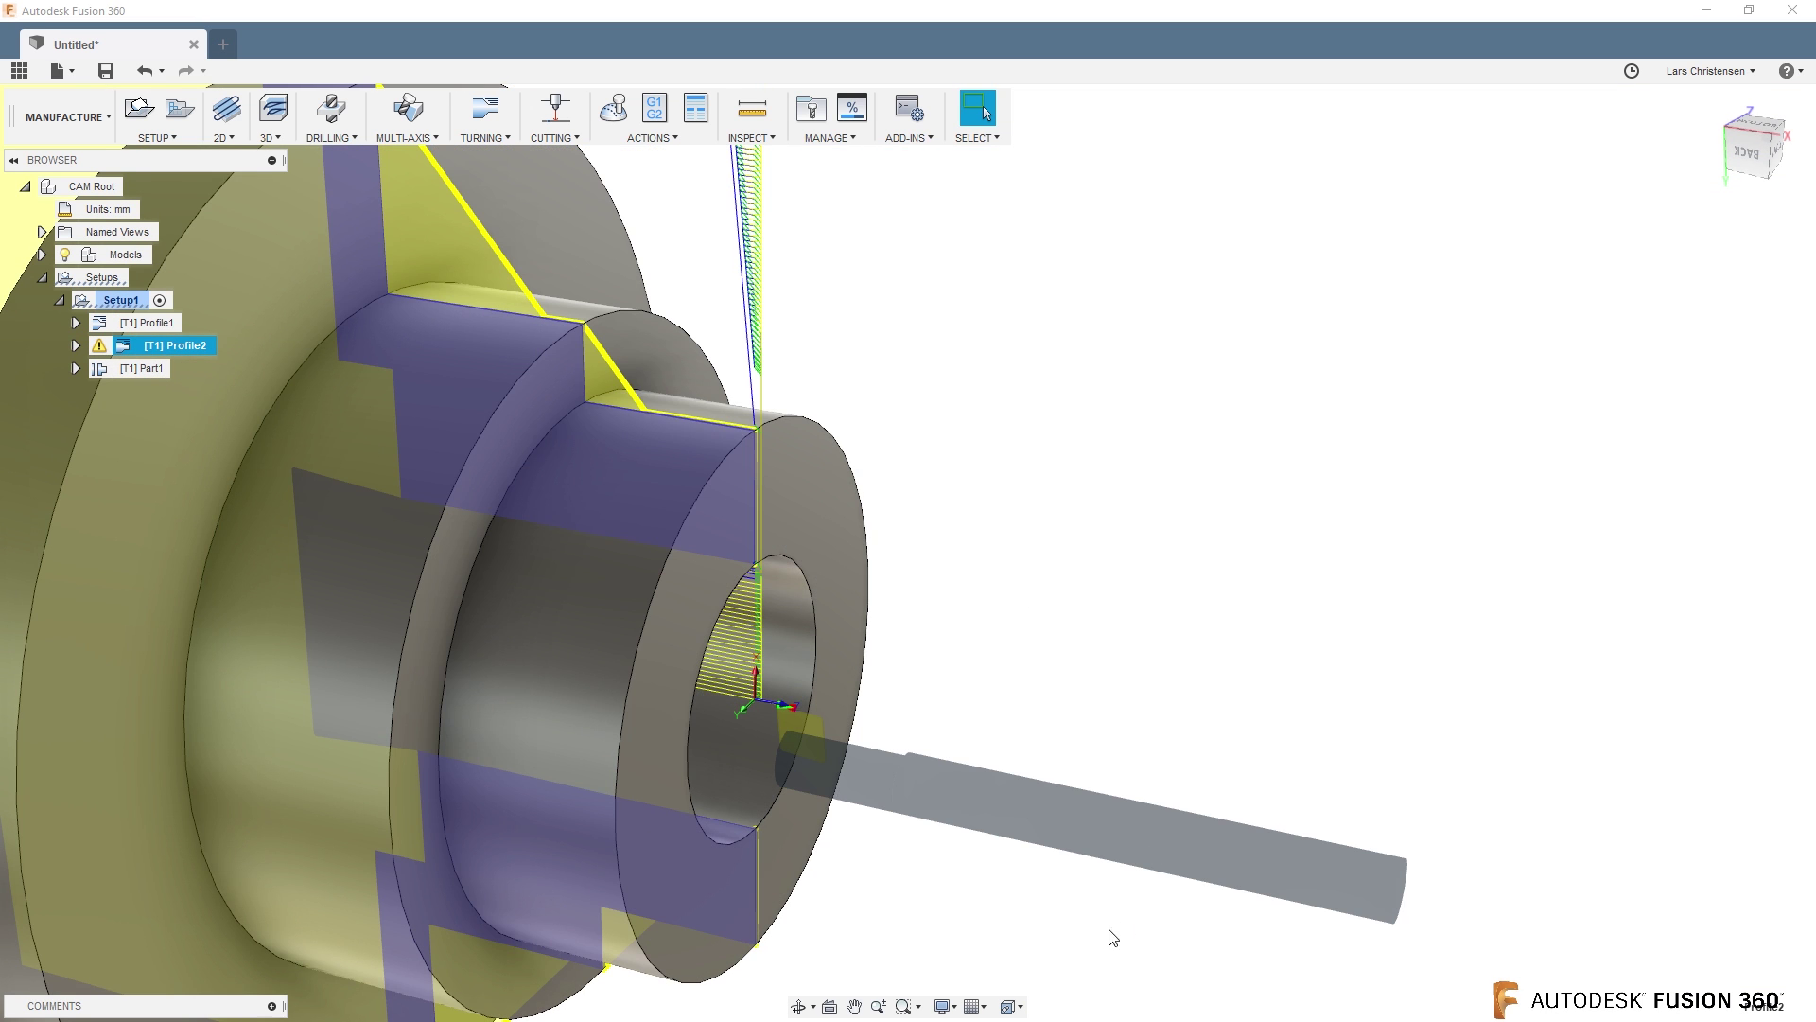
{"action": "middle_click_drag", "start_coordinate": [1113, 937], "coordinate": [435, 575], "text": "shift"}
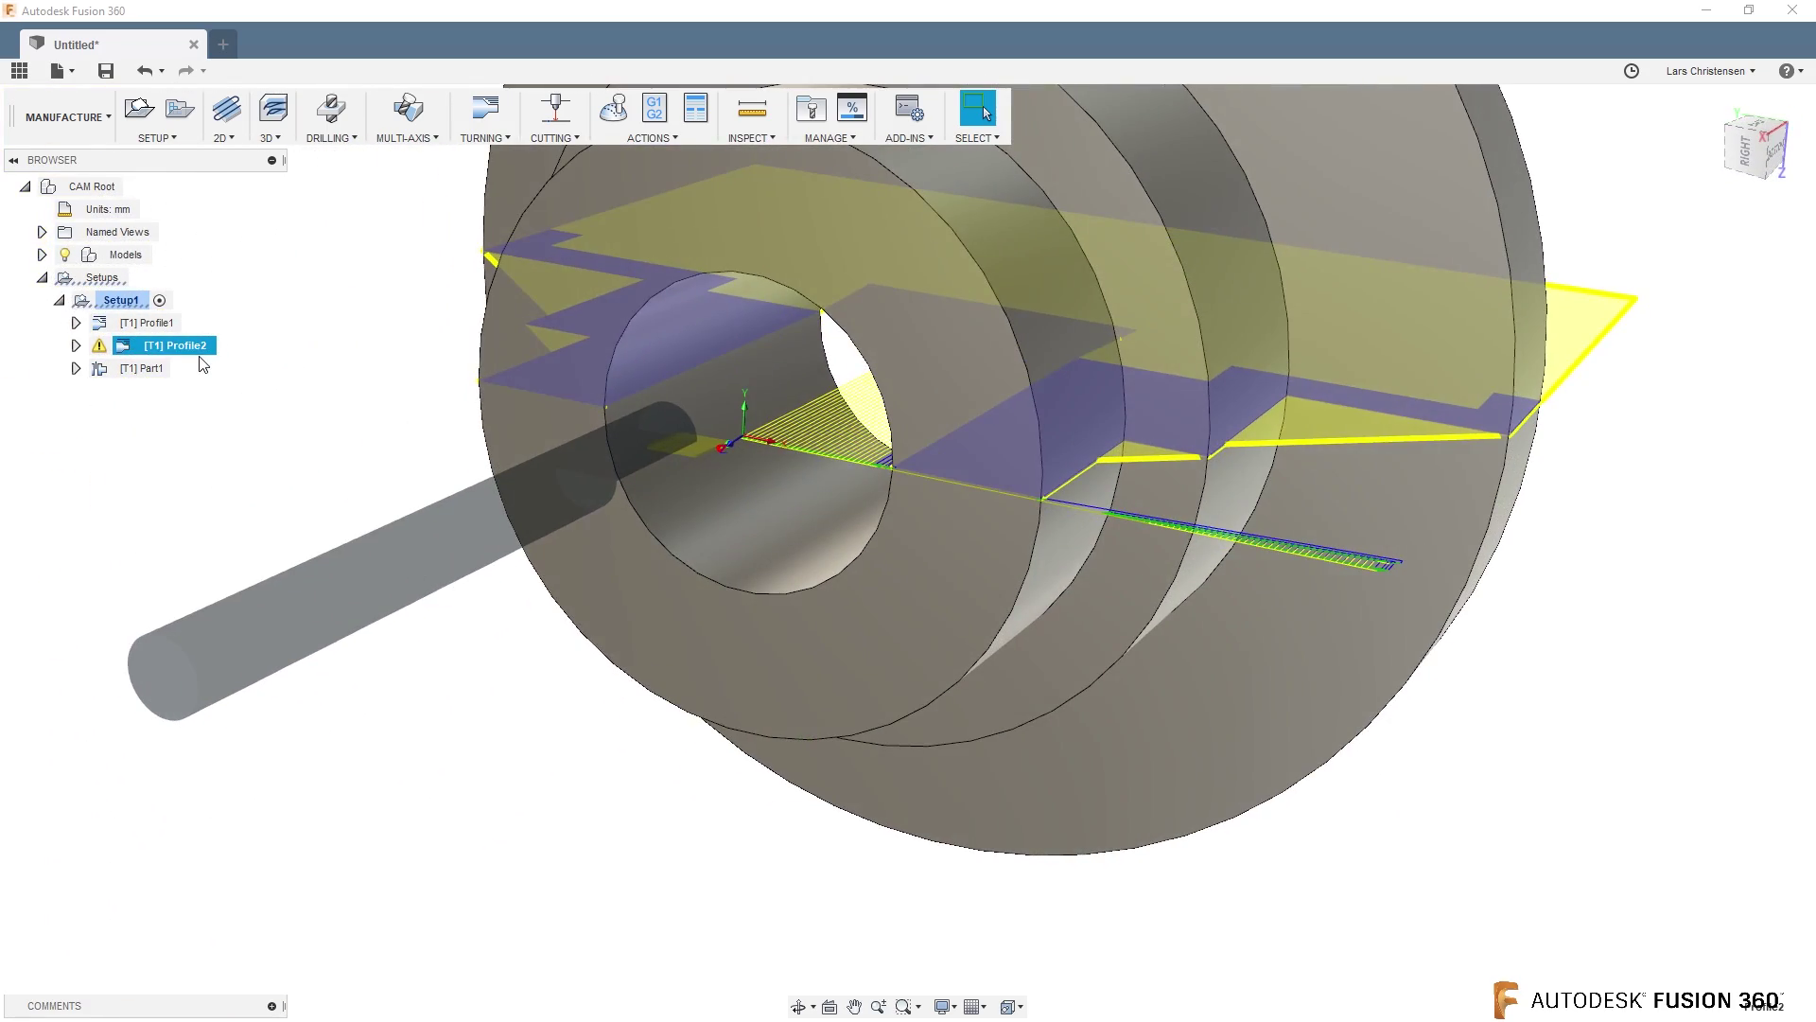
{"action": "left_click", "coordinate": [121, 303]}
{"action": "left_click", "coordinate": [613, 108]}
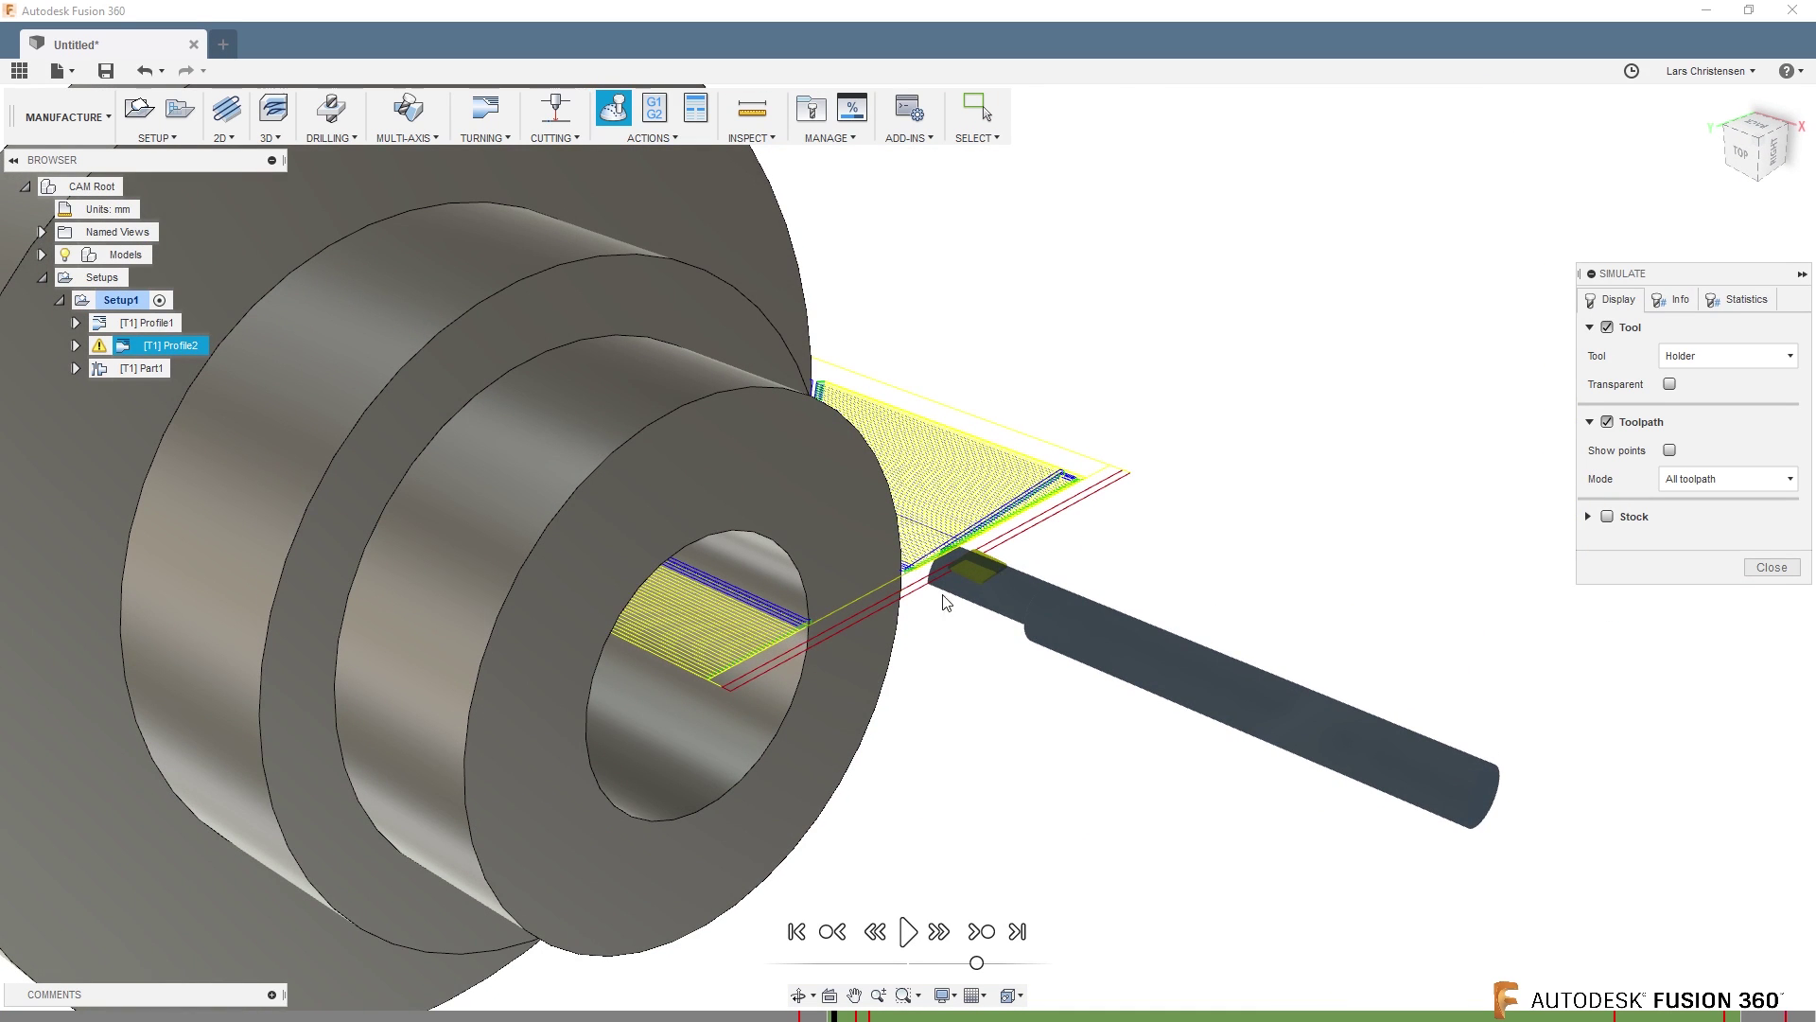
{"action": "middle_click_drag", "start_coordinate": [999, 577], "coordinate": [951, 536], "text": "shift"}
{"action": "middle_click_drag", "start_coordinate": [950, 638], "coordinate": [1306, 416], "text": "shift"}
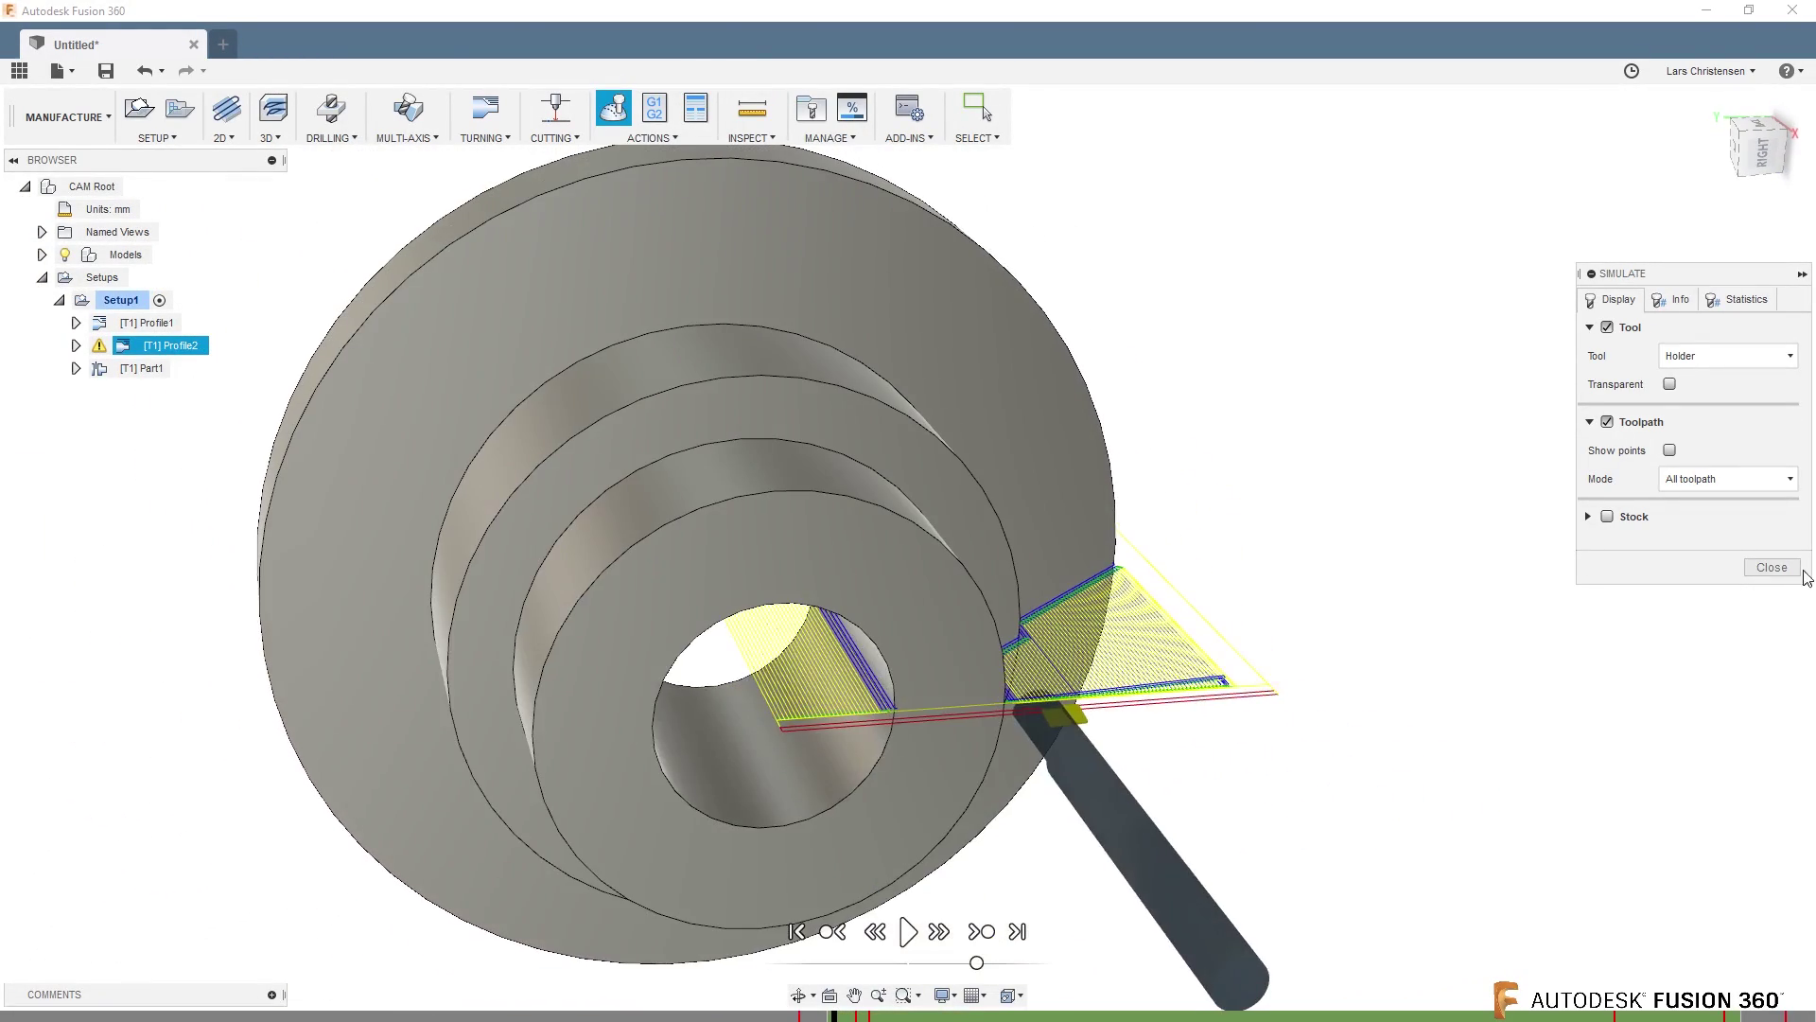
{"action": "left_click", "coordinate": [1772, 567]}
Step: Inspect the Part1 parting toolpath from the back view and bring up Part1's context menu
{"action": "left_click", "coordinate": [141, 368]}
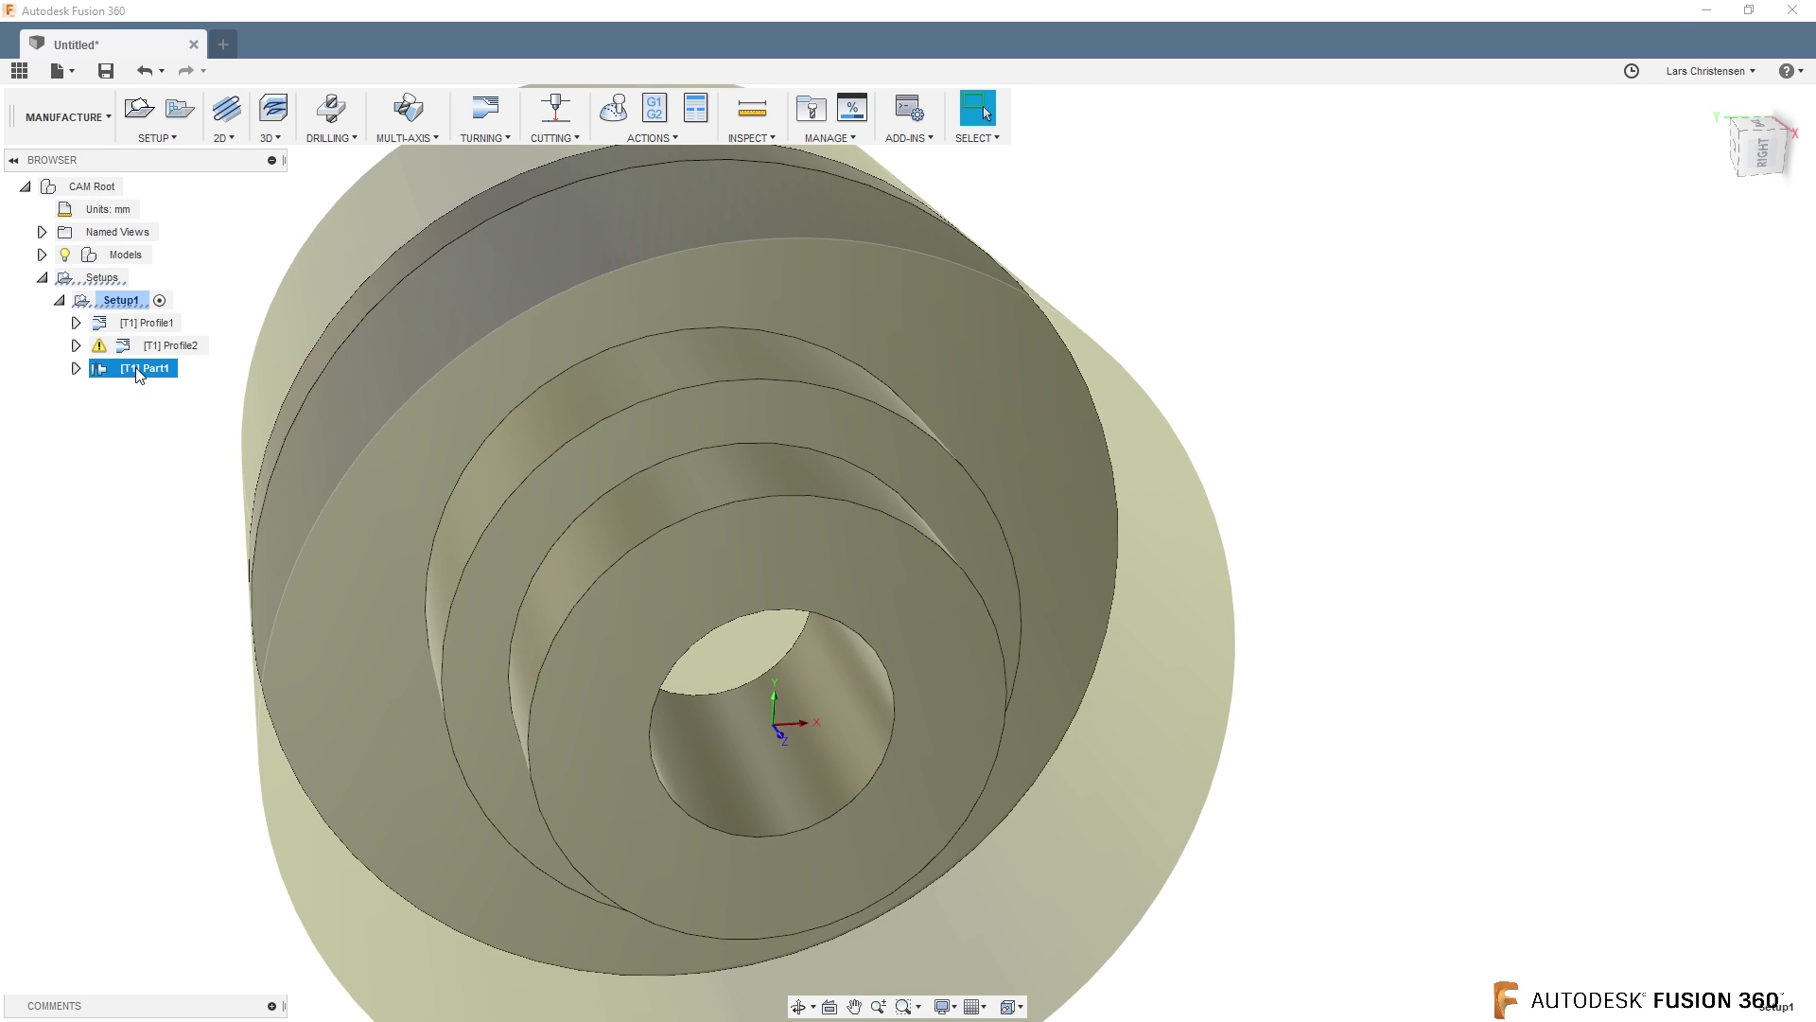
{"action": "middle_click_drag", "start_coordinate": [144, 444], "coordinate": [339, 513], "text": "shift"}
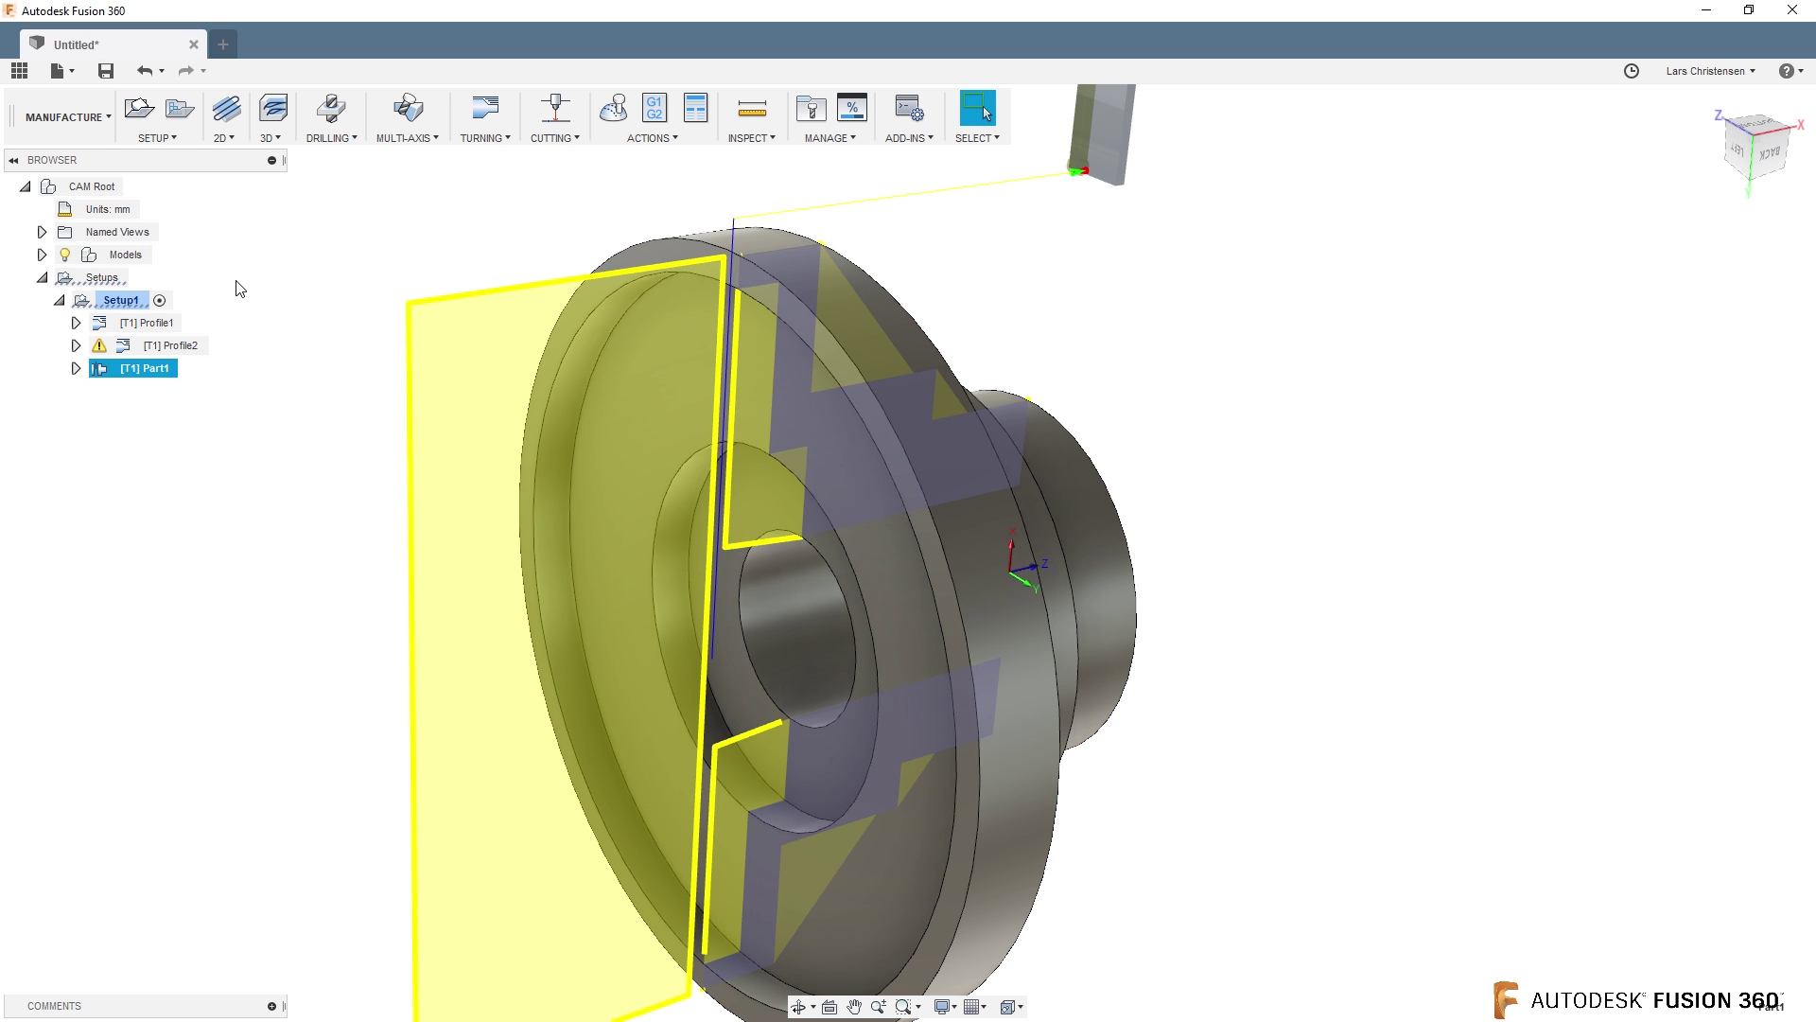
{"action": "key", "text": "Escape"}
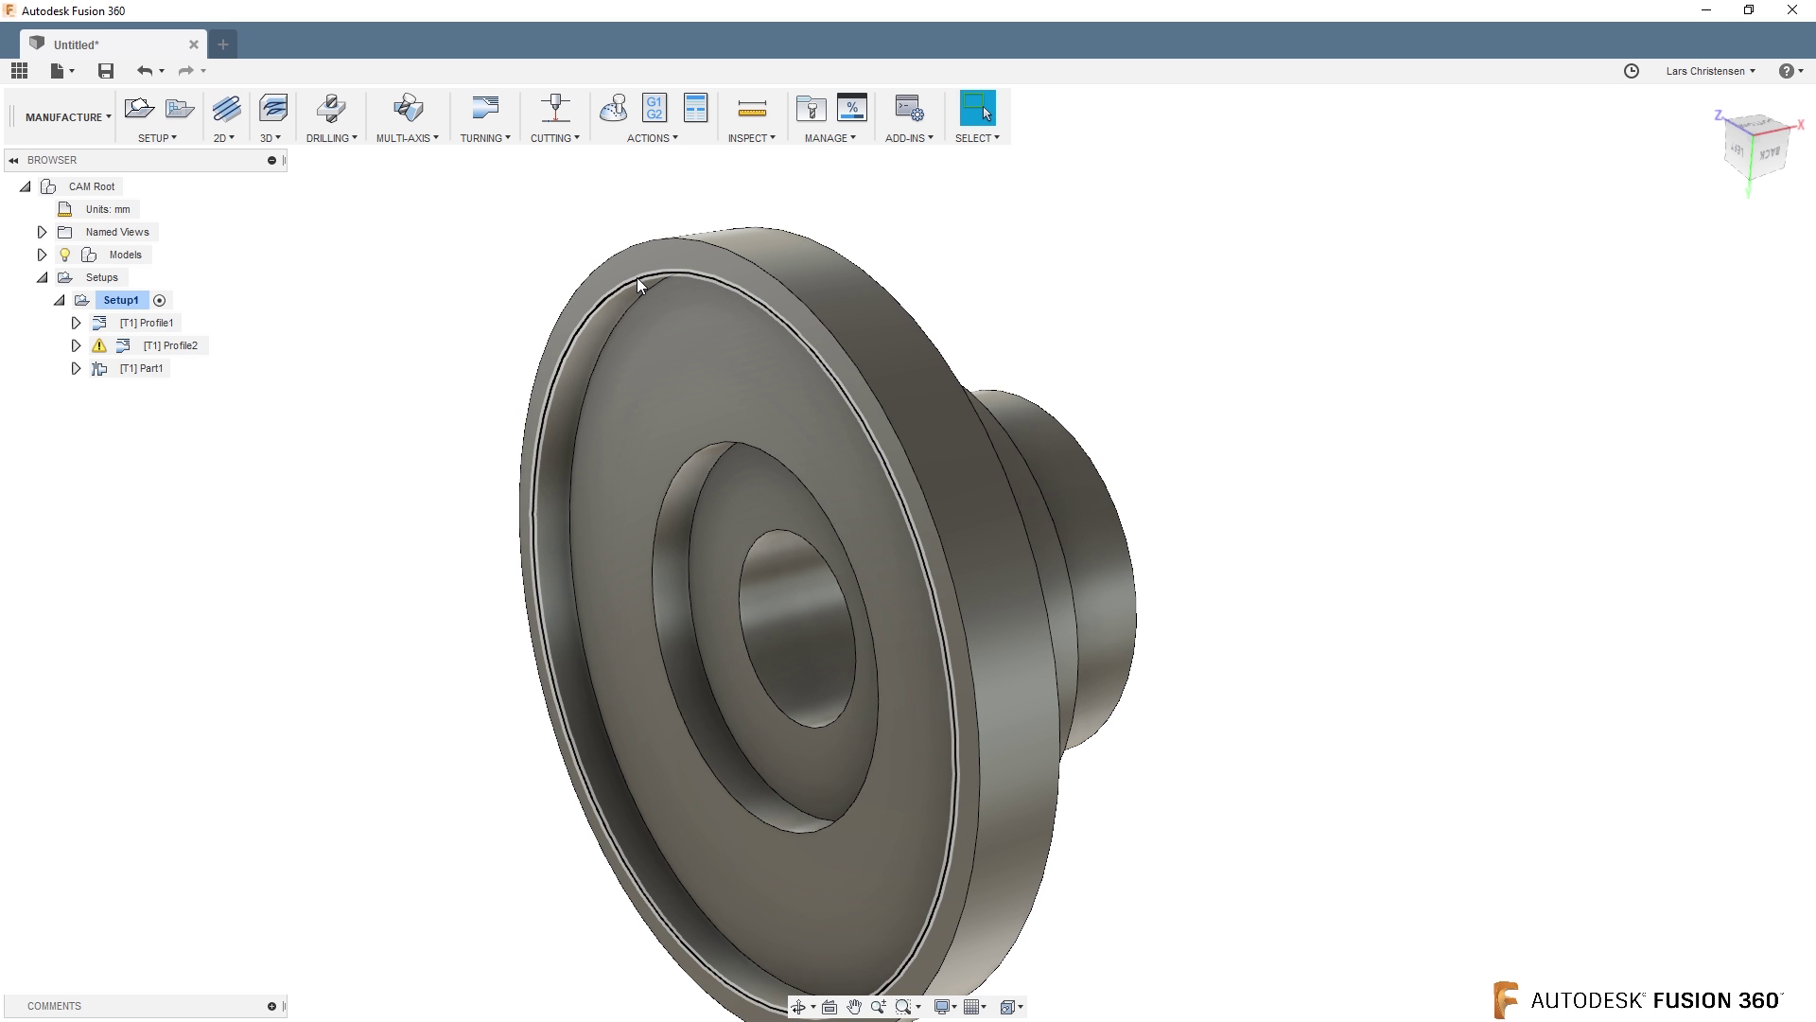
{"action": "left_click", "coordinate": [142, 368]}
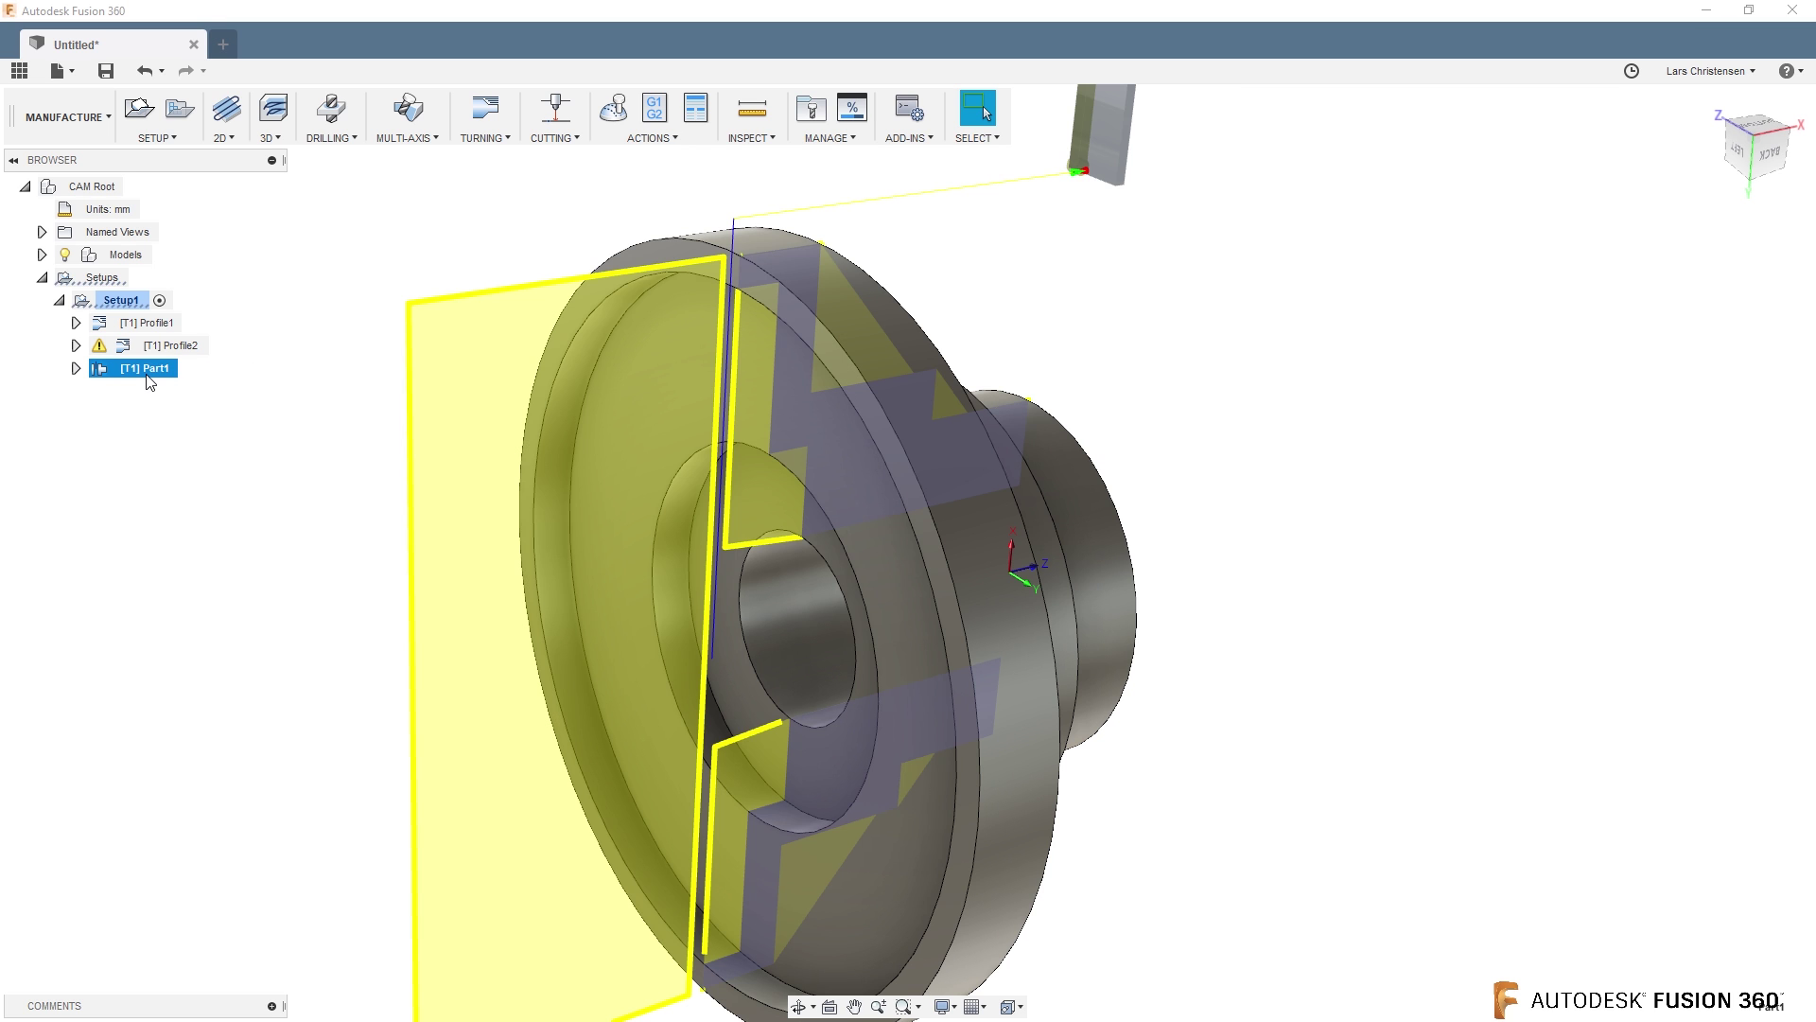
{"action": "left_click", "coordinate": [1767, 149]}
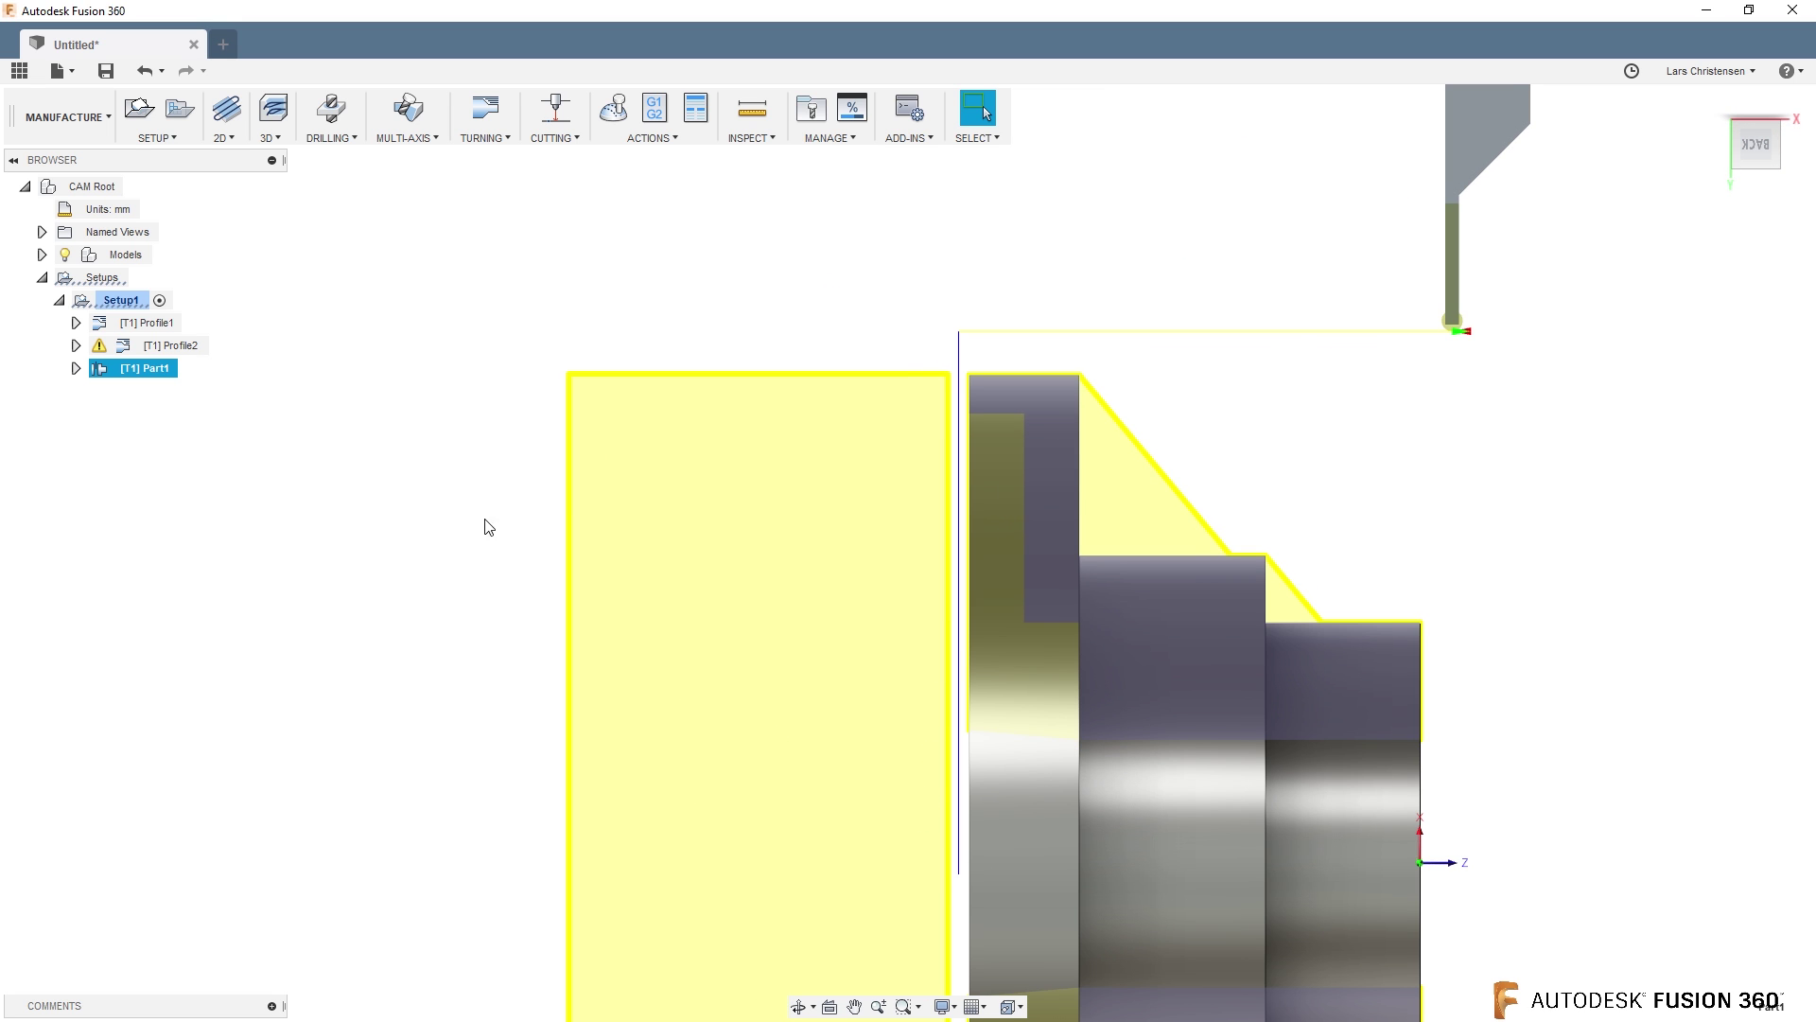
{"action": "scroll", "coordinate": [791, 831], "scroll_direction": "down", "scroll_amount": 2}
{"action": "scroll", "coordinate": [873, 778], "scroll_direction": "up", "scroll_amount": 4}
{"action": "scroll", "coordinate": [822, 818], "scroll_direction": "down", "scroll_amount": 2}
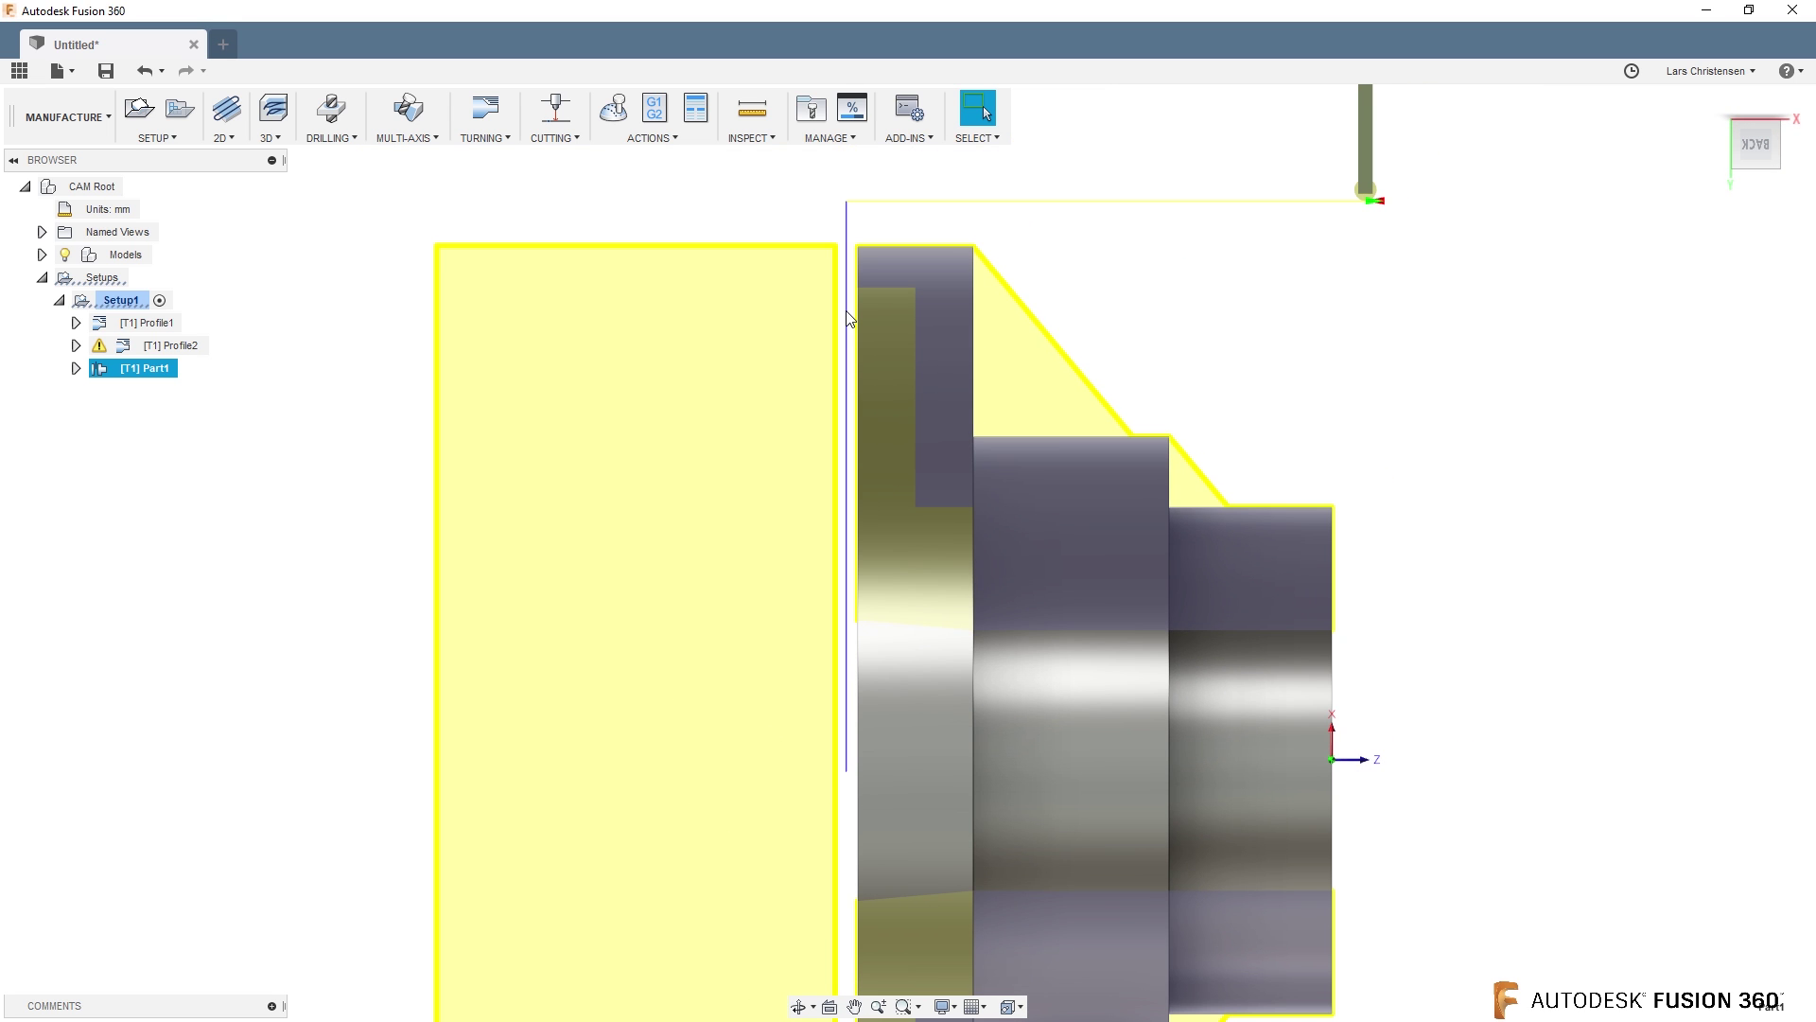
{"action": "middle_click_drag", "start_coordinate": [849, 319], "coordinate": [764, 282], "text": "shift"}
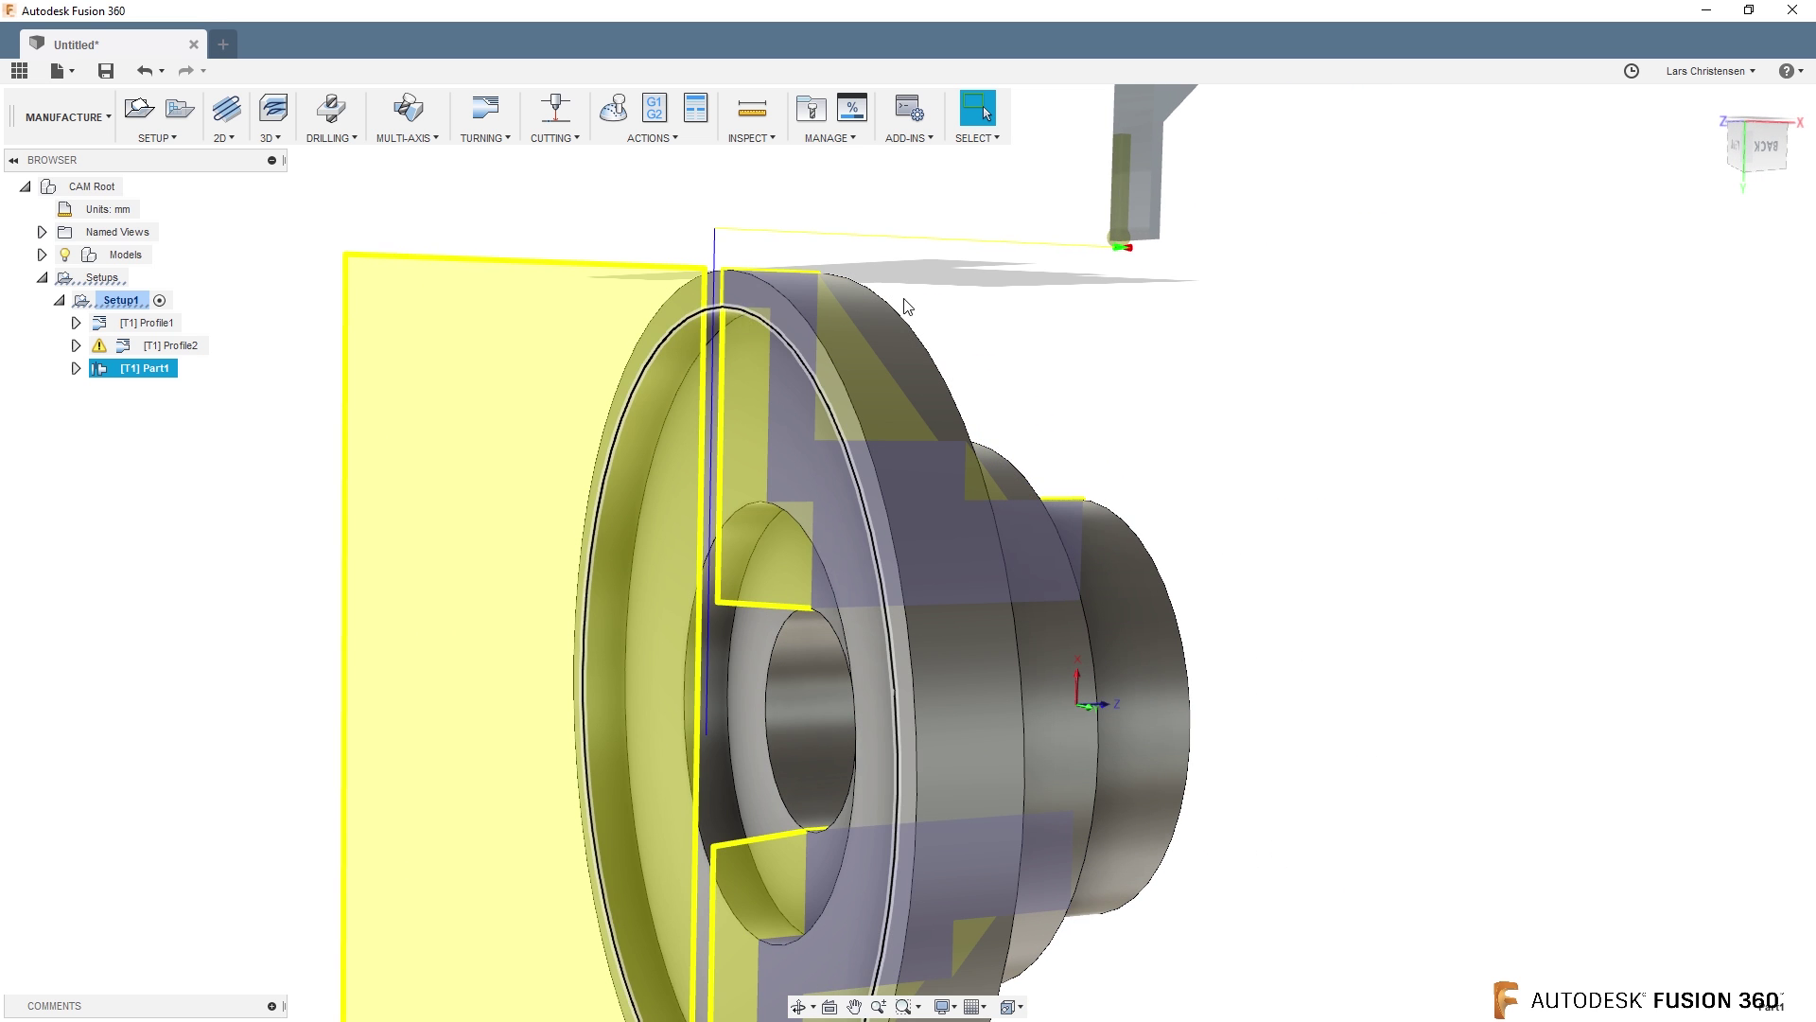
{"action": "left_click", "coordinate": [1777, 159]}
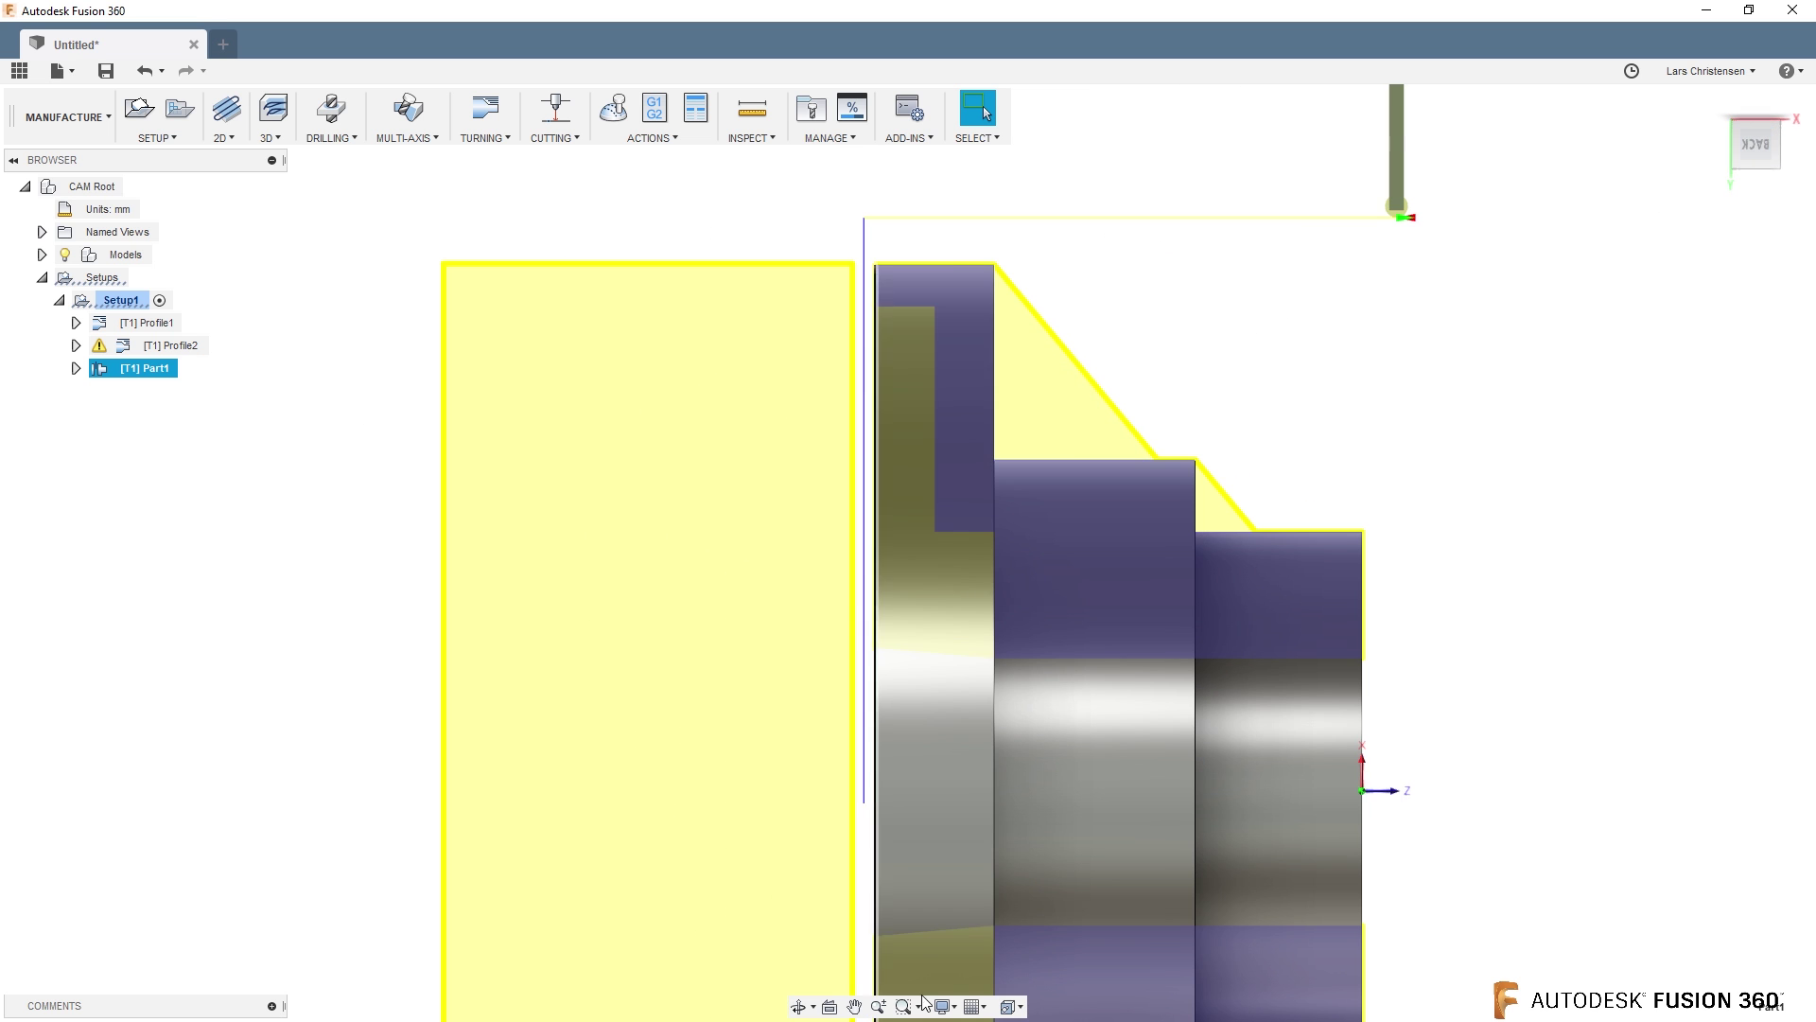
{"action": "scroll", "coordinate": [490, 672], "scroll_direction": "up", "scroll_amount": 2}
{"action": "right_click", "coordinate": [155, 372]}
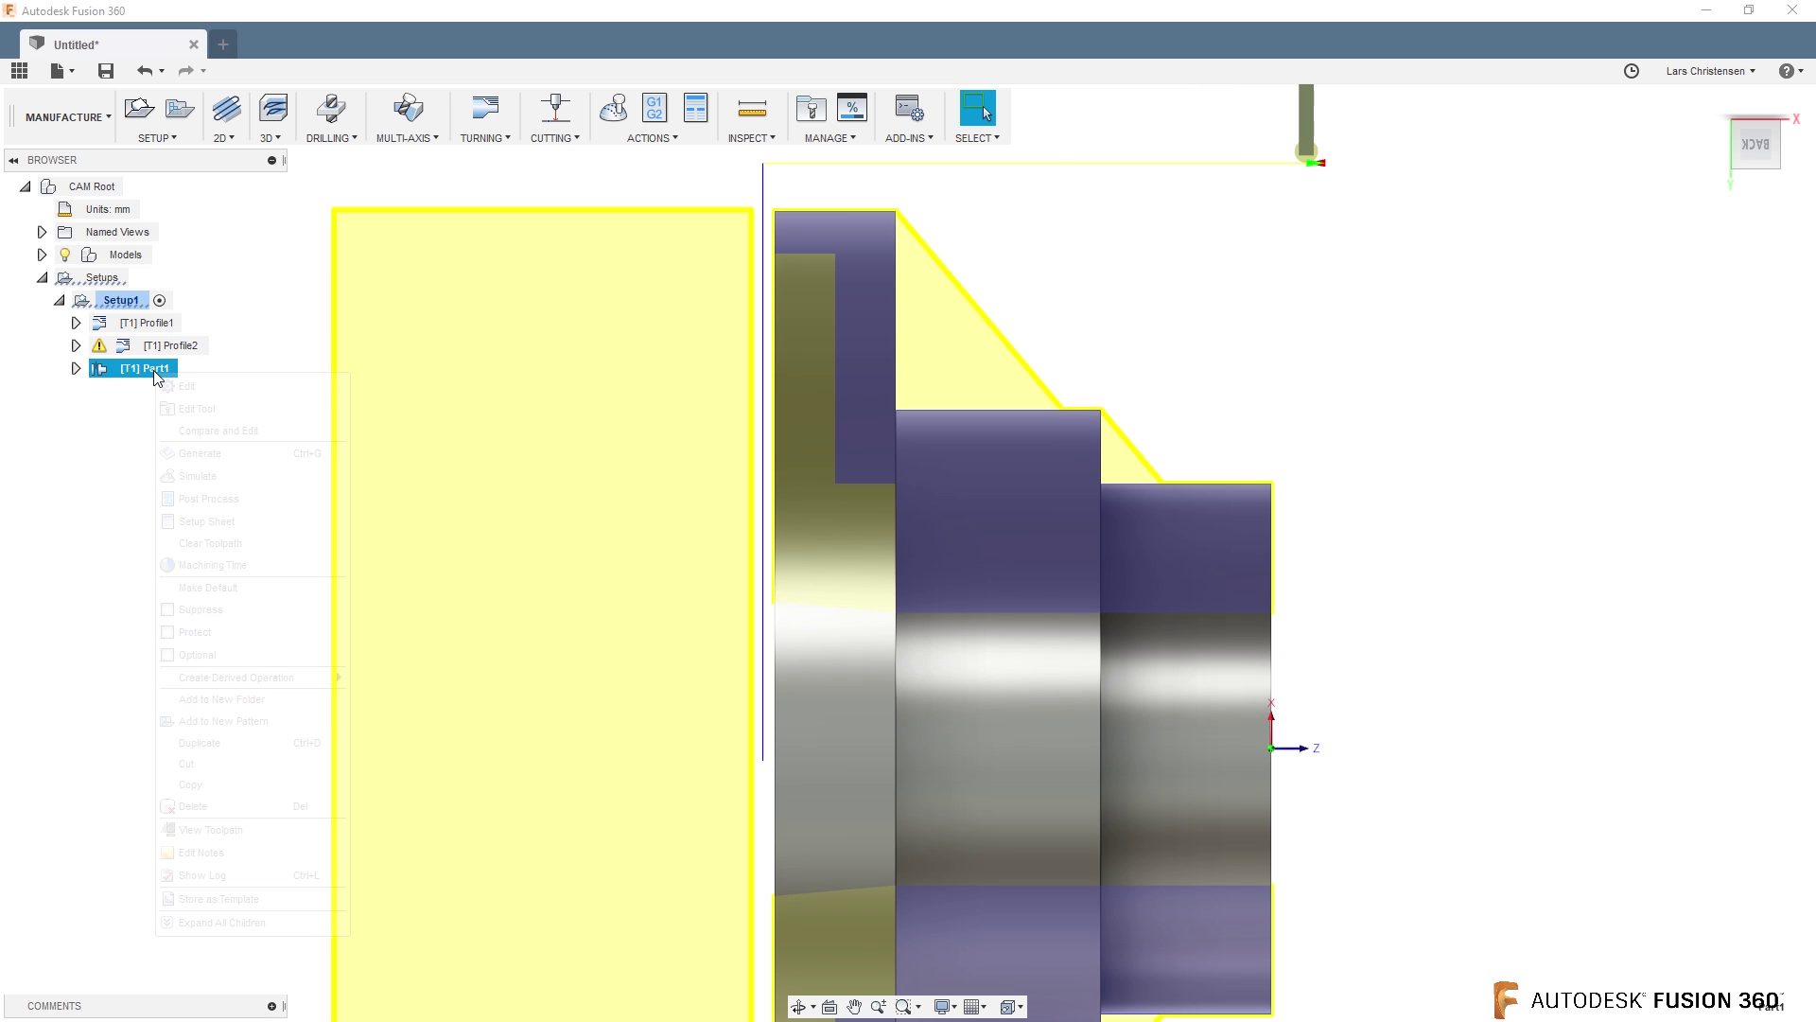
{"action": "left_click", "coordinate": [170, 385]}
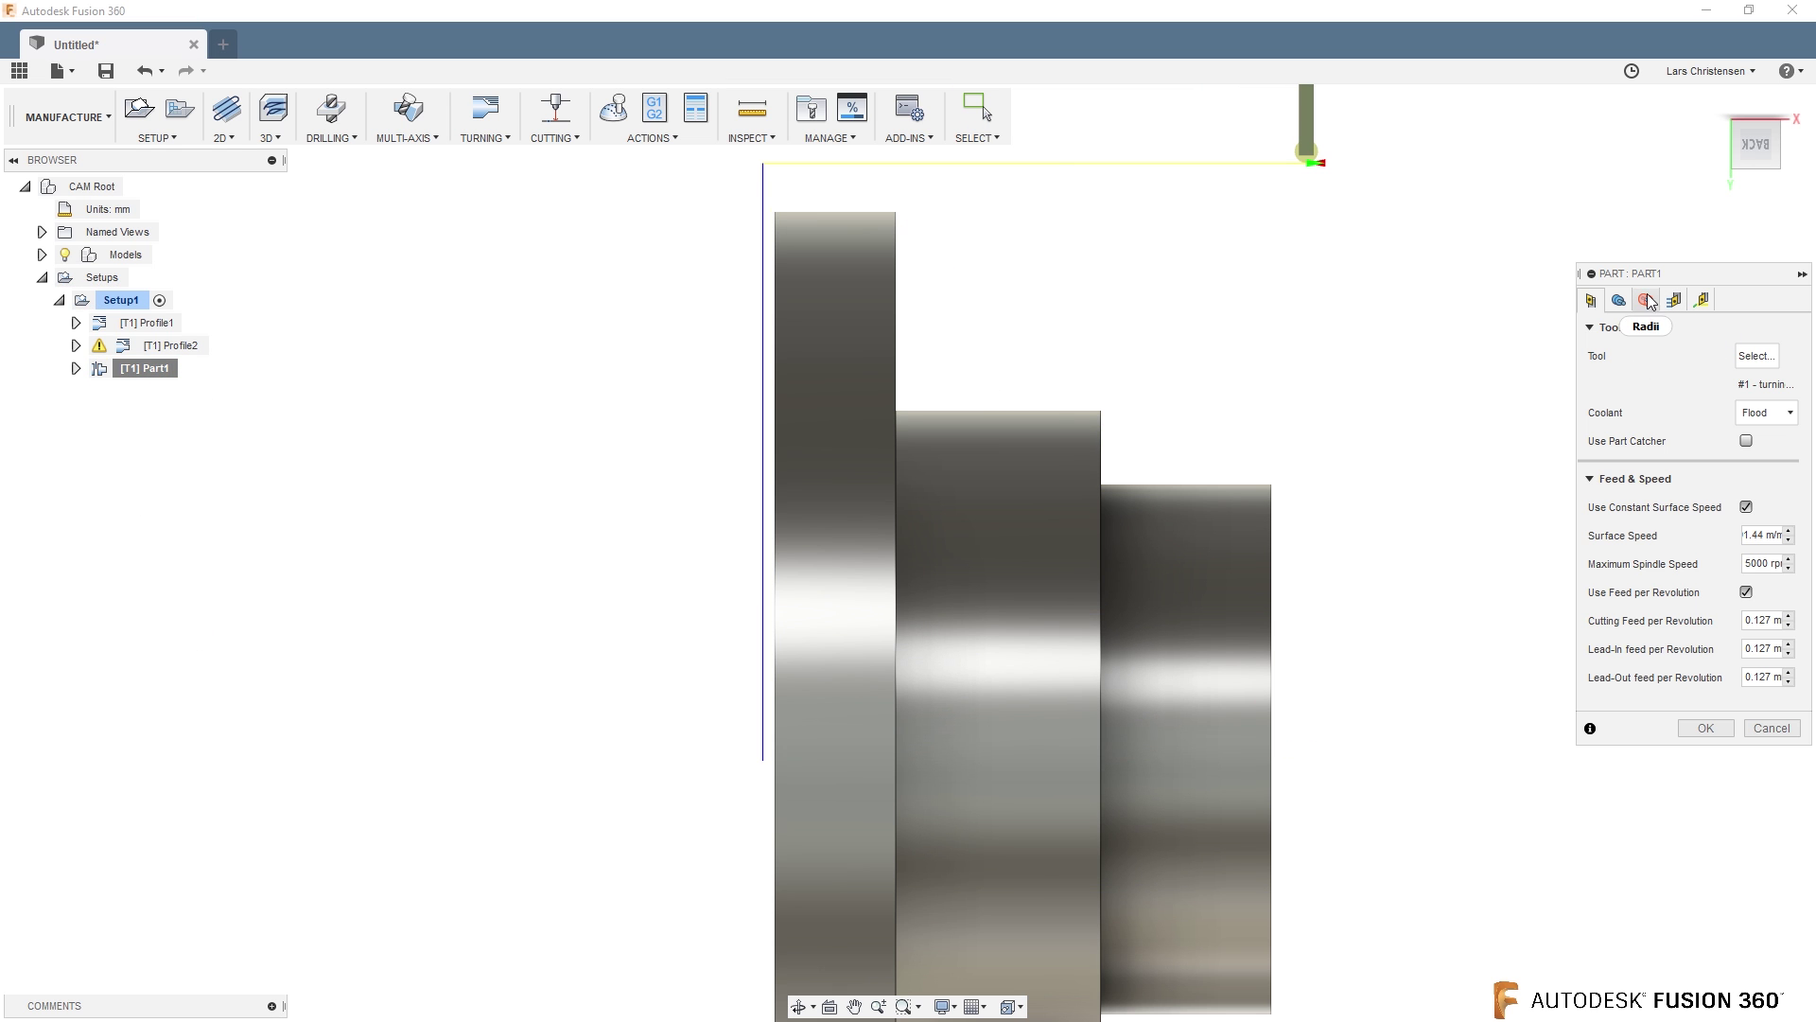
{"action": "left_click", "coordinate": [1648, 308]}
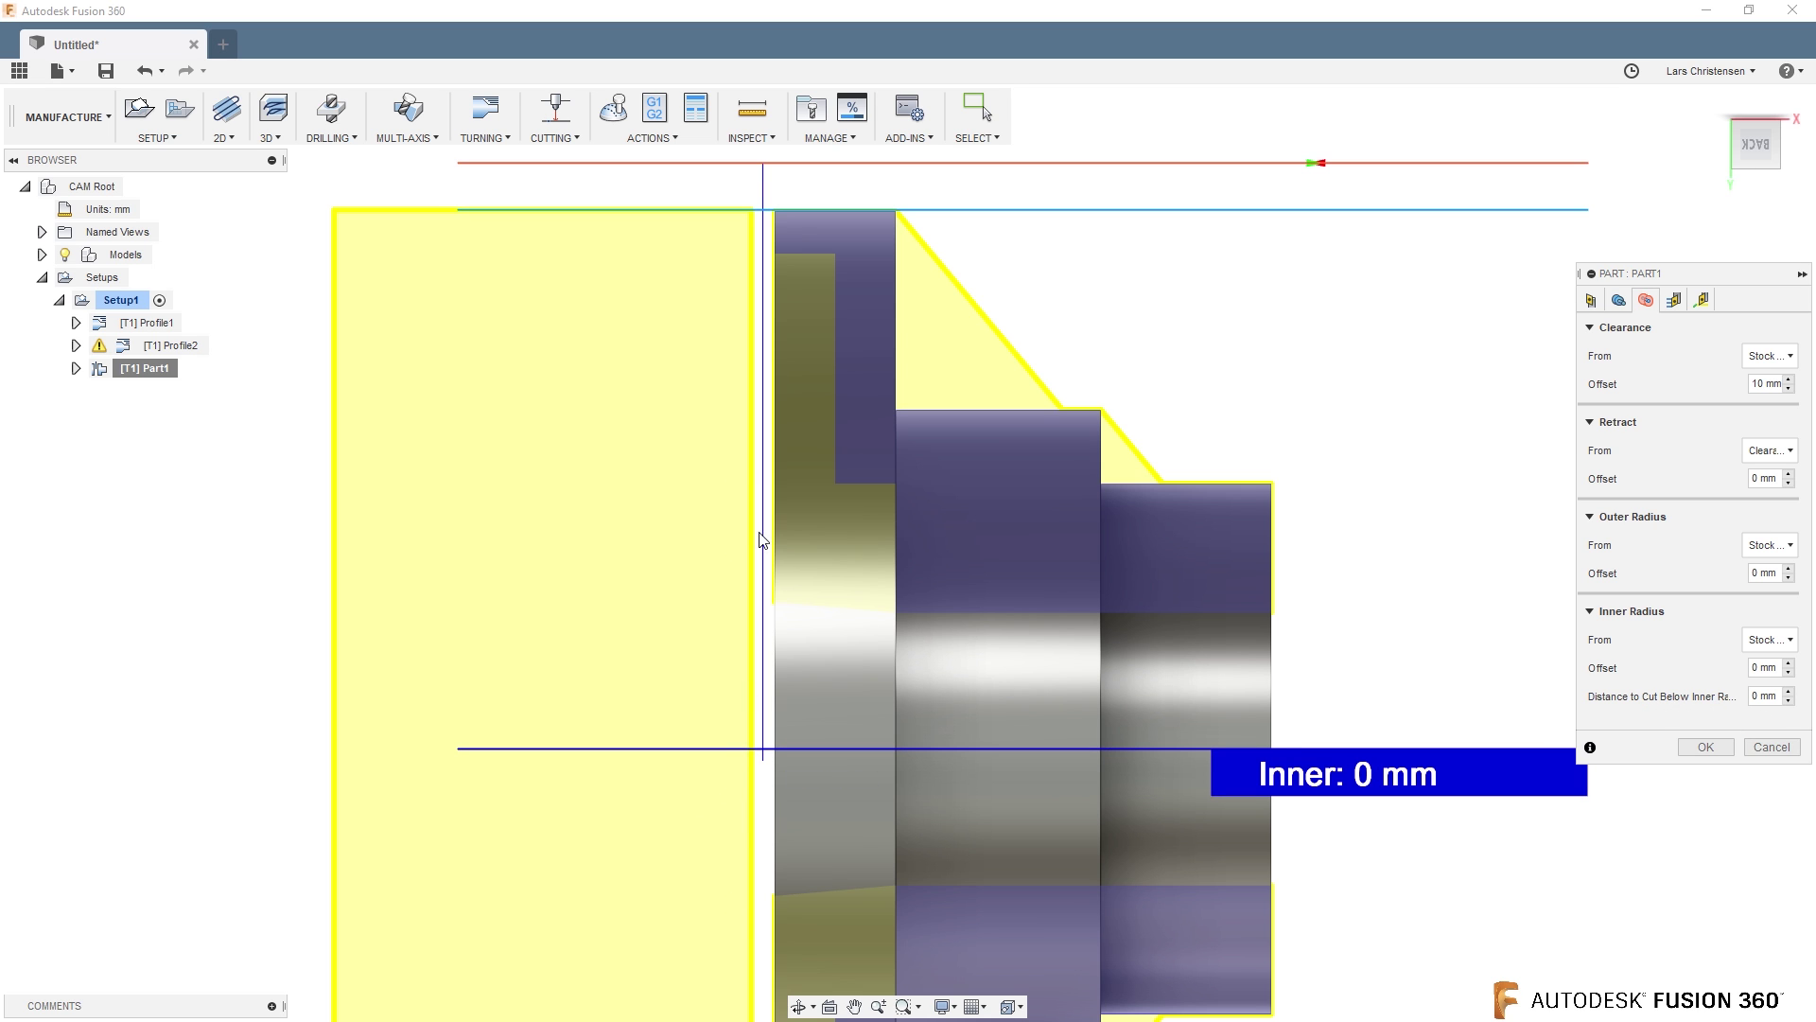
{"action": "double_click", "coordinate": [1756, 696]}
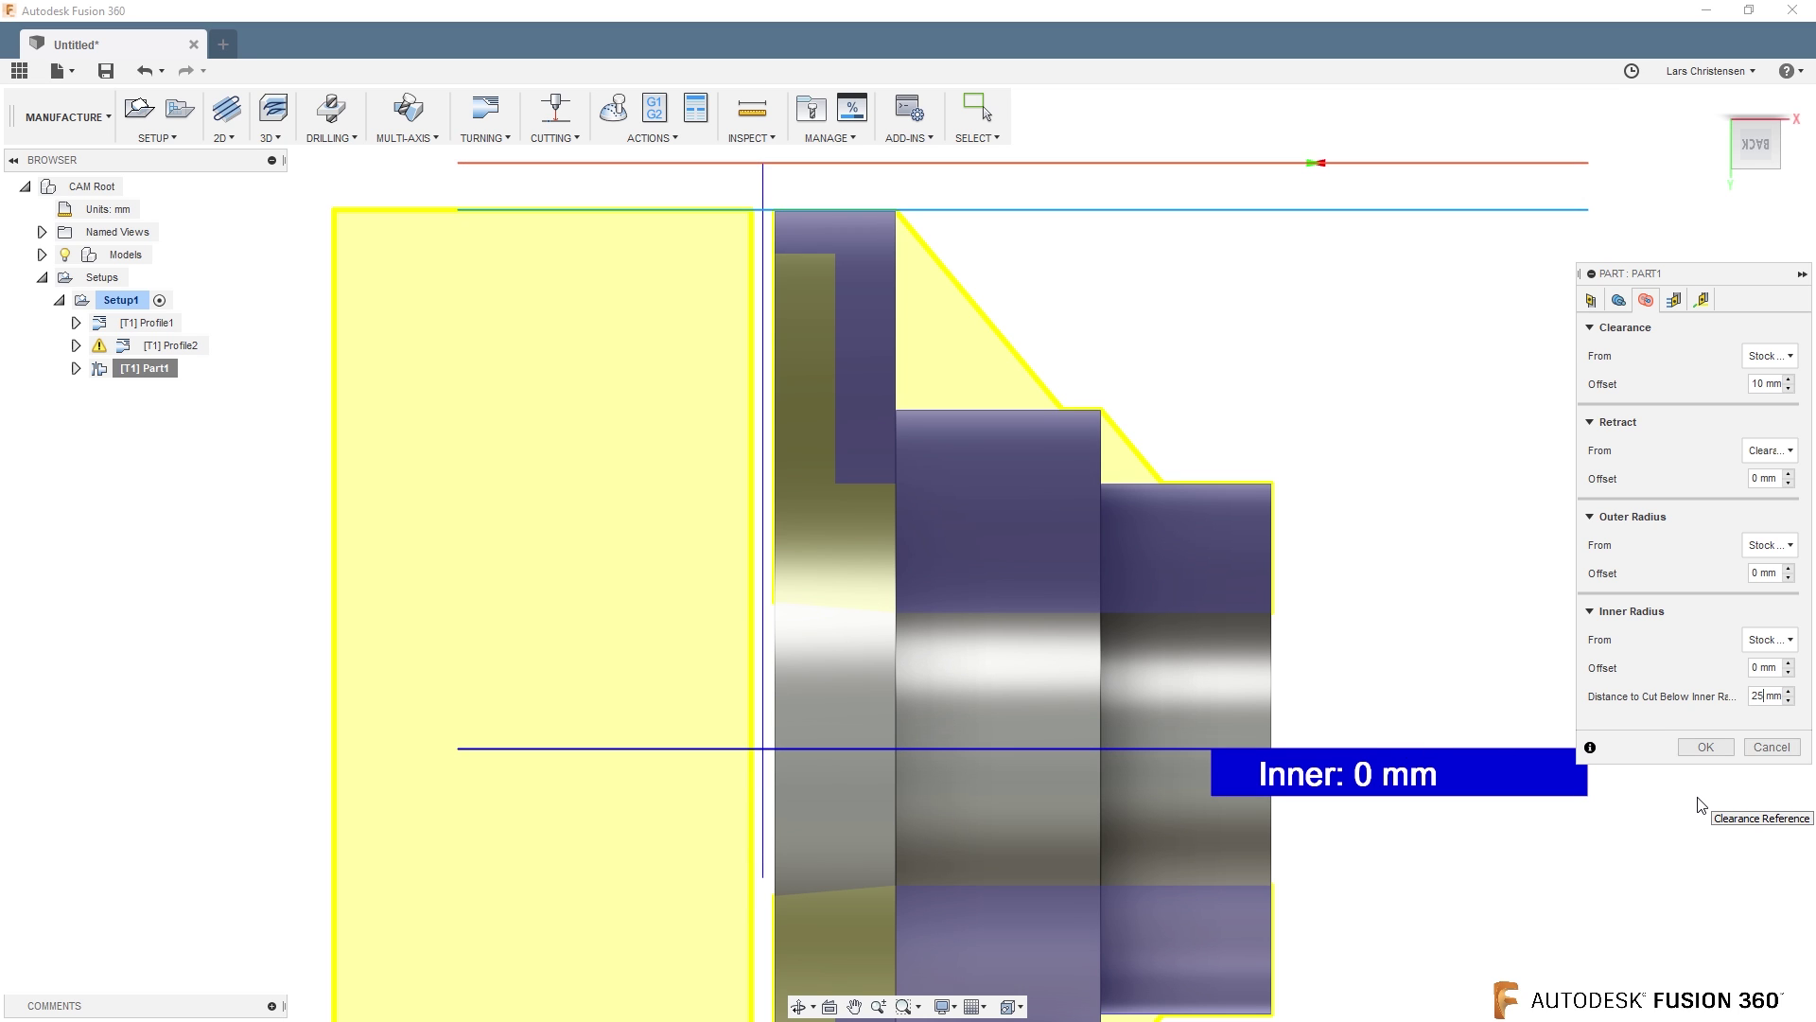
{"action": "left_click", "coordinate": [1769, 747]}
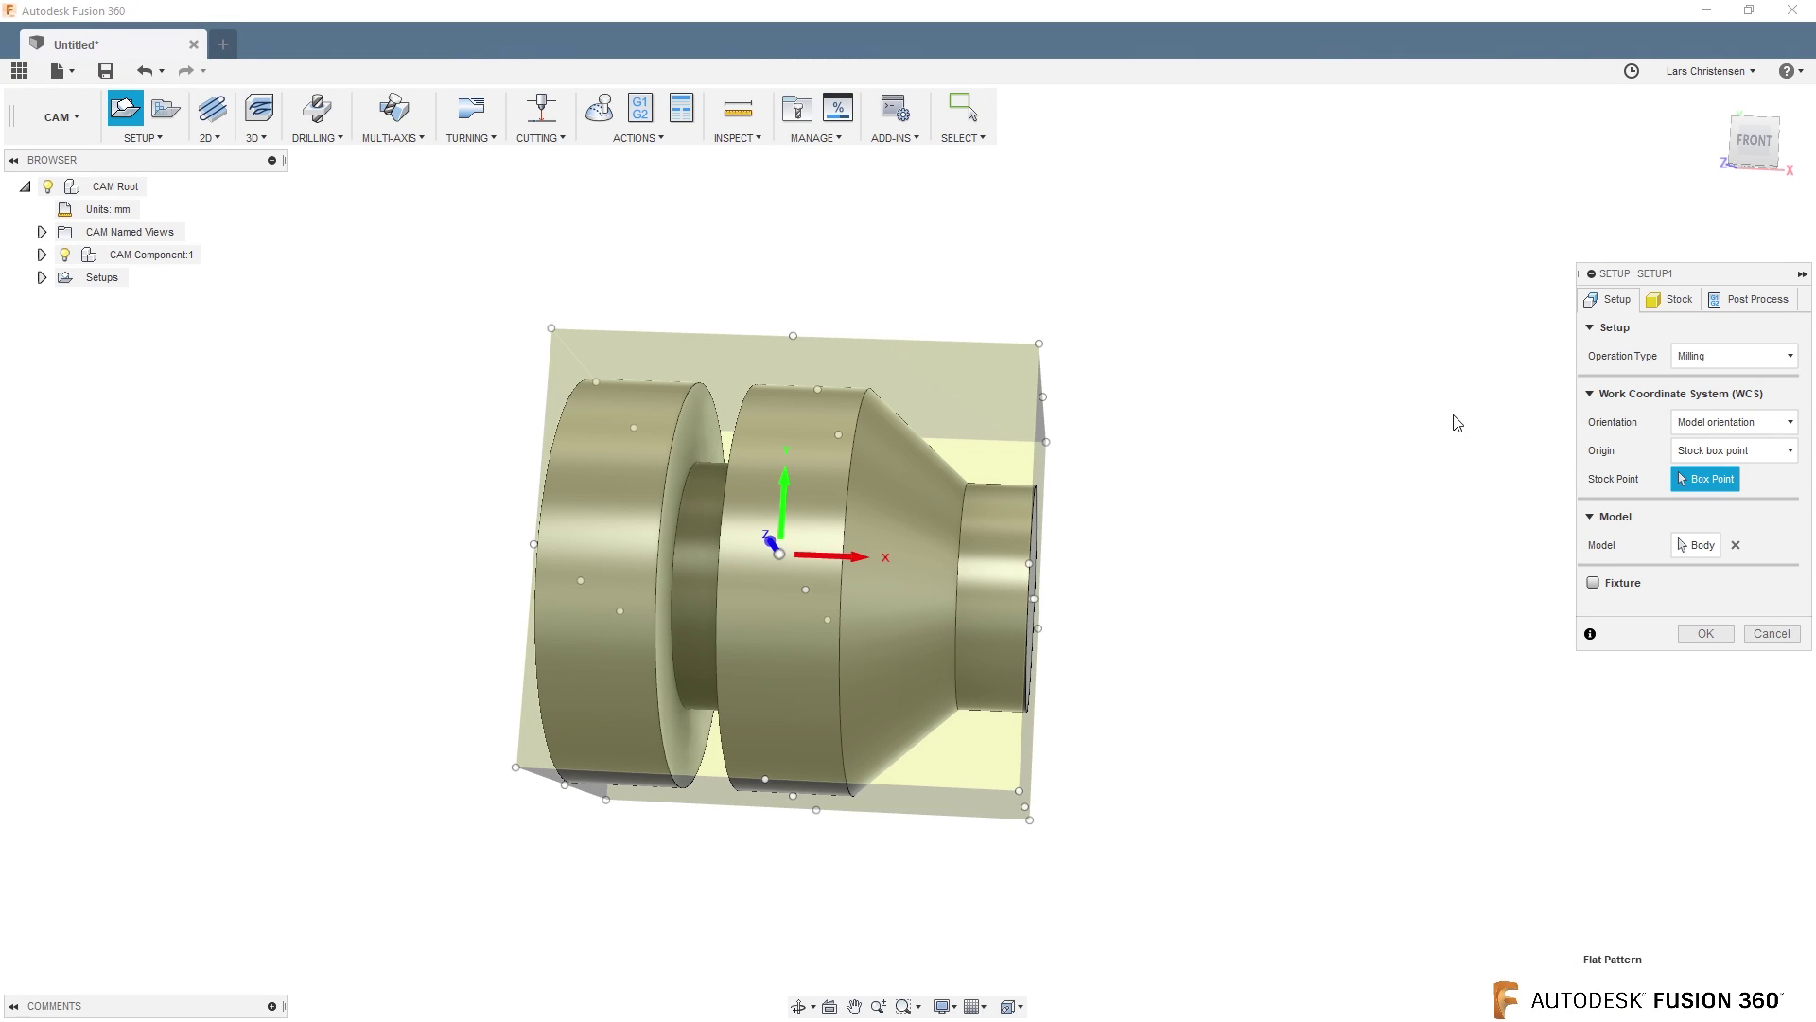
Step: Set the setup's operation type to Turning or mill/turn and its origin to Selected point
{"action": "left_click", "coordinate": [1736, 357]}
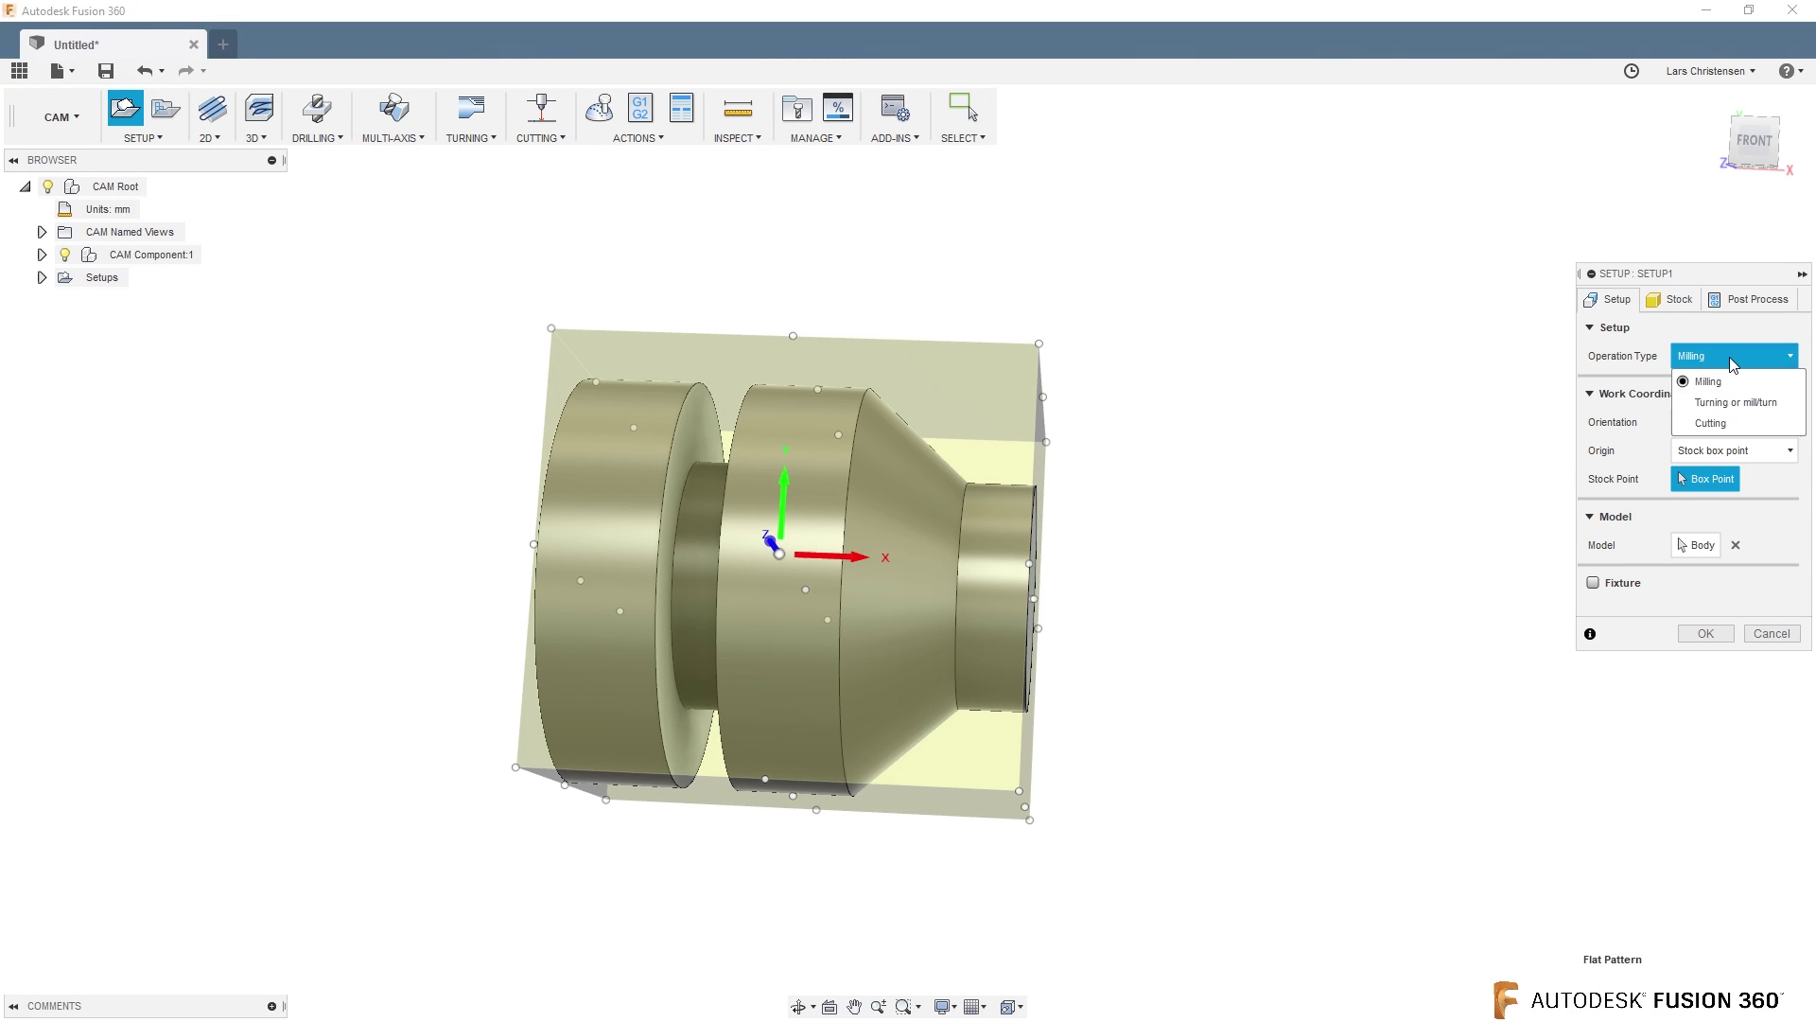
{"action": "left_click", "coordinate": [1739, 405]}
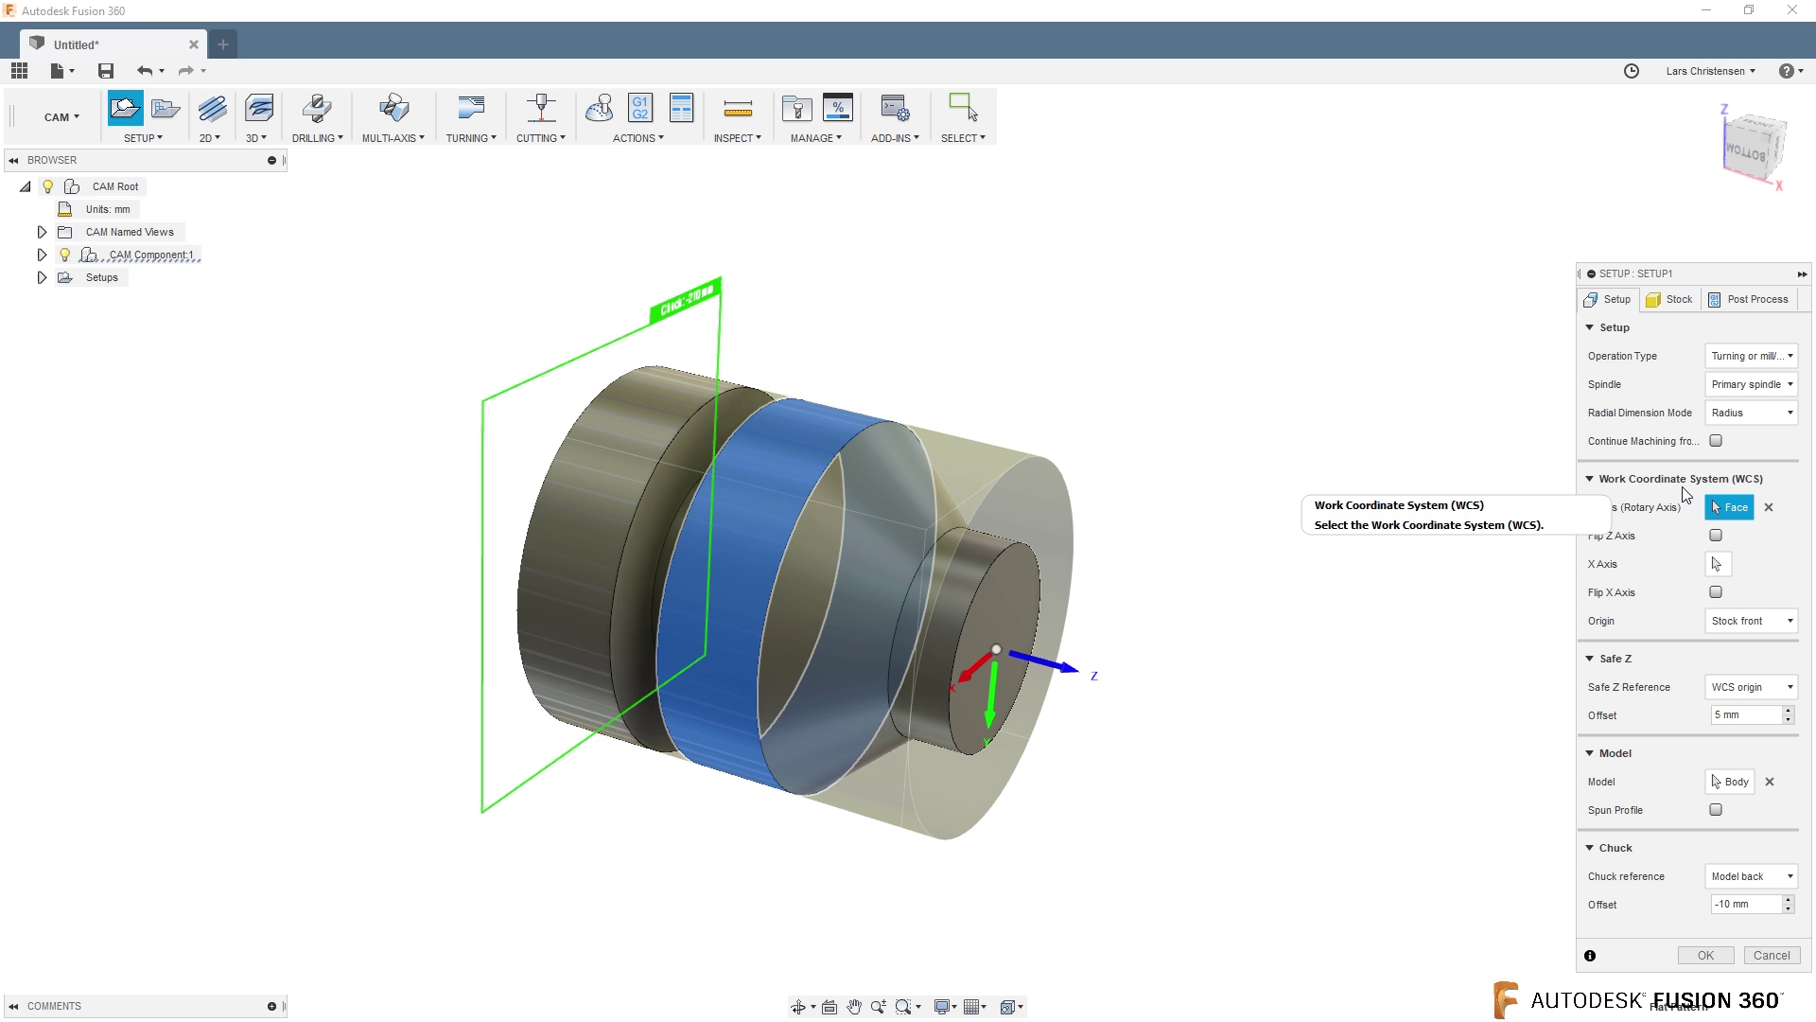
{"action": "left_click", "coordinate": [1768, 623]}
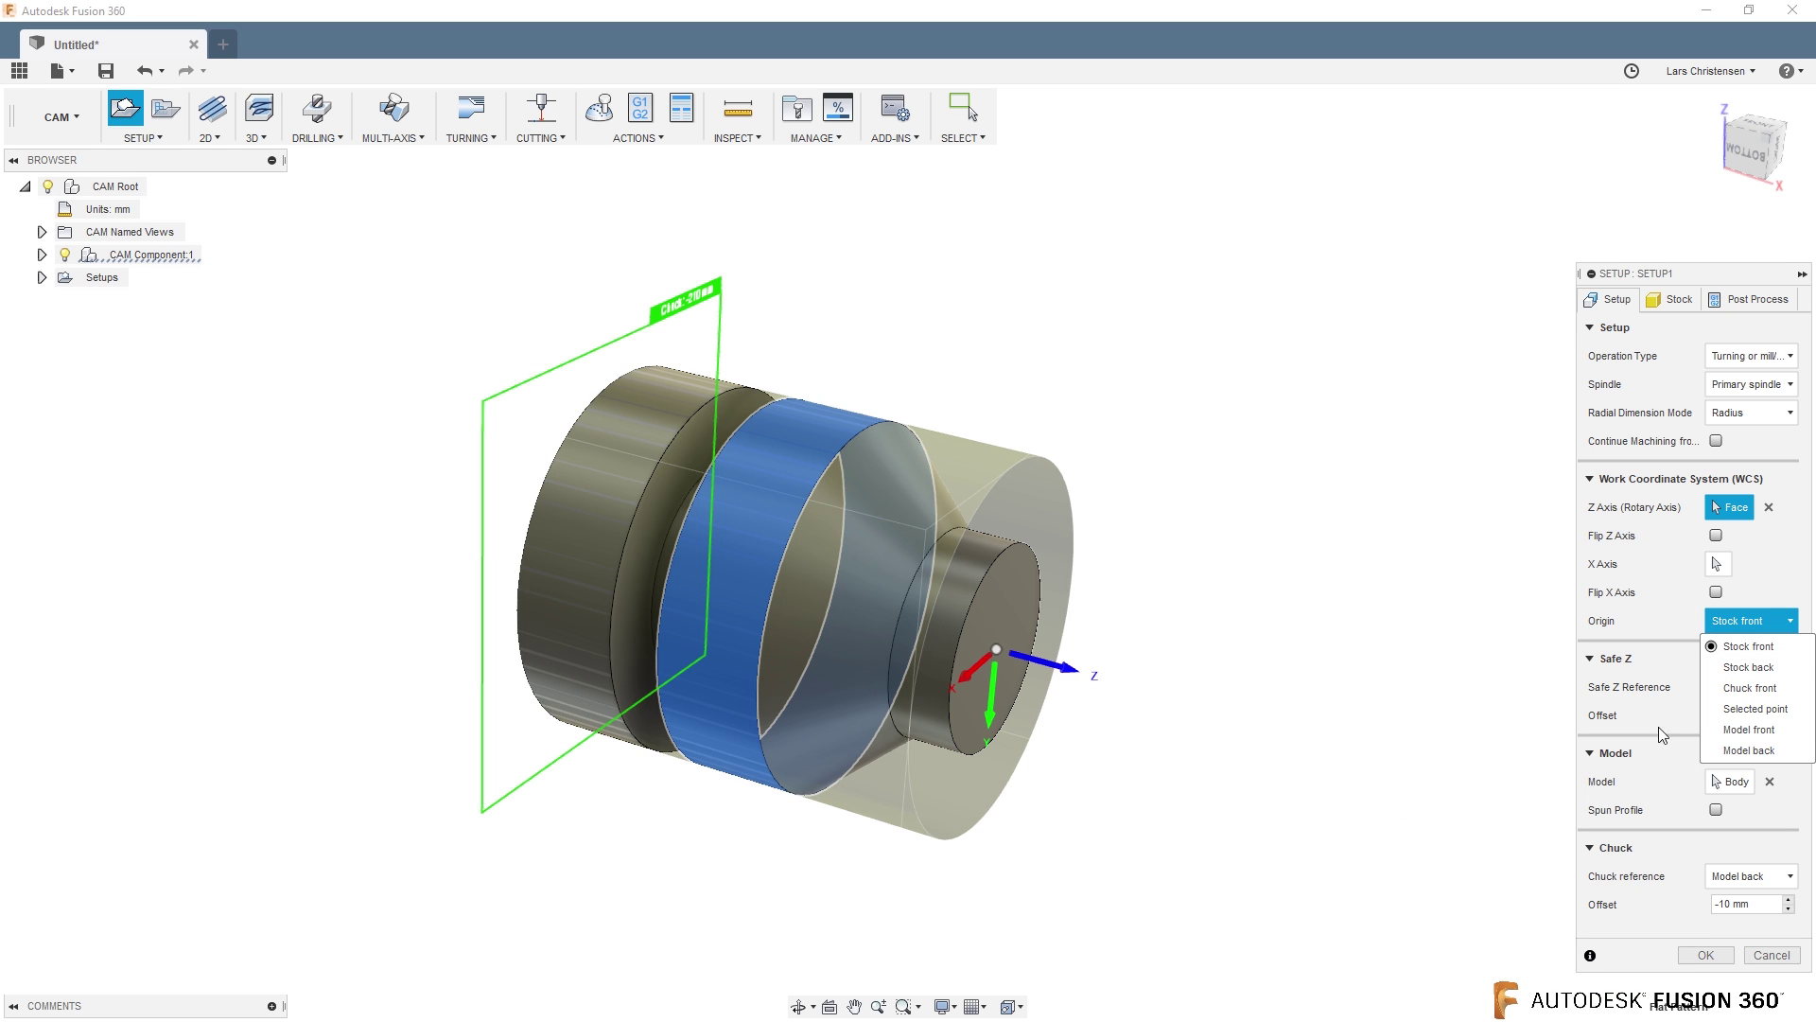
{"action": "left_click", "coordinate": [1735, 710]}
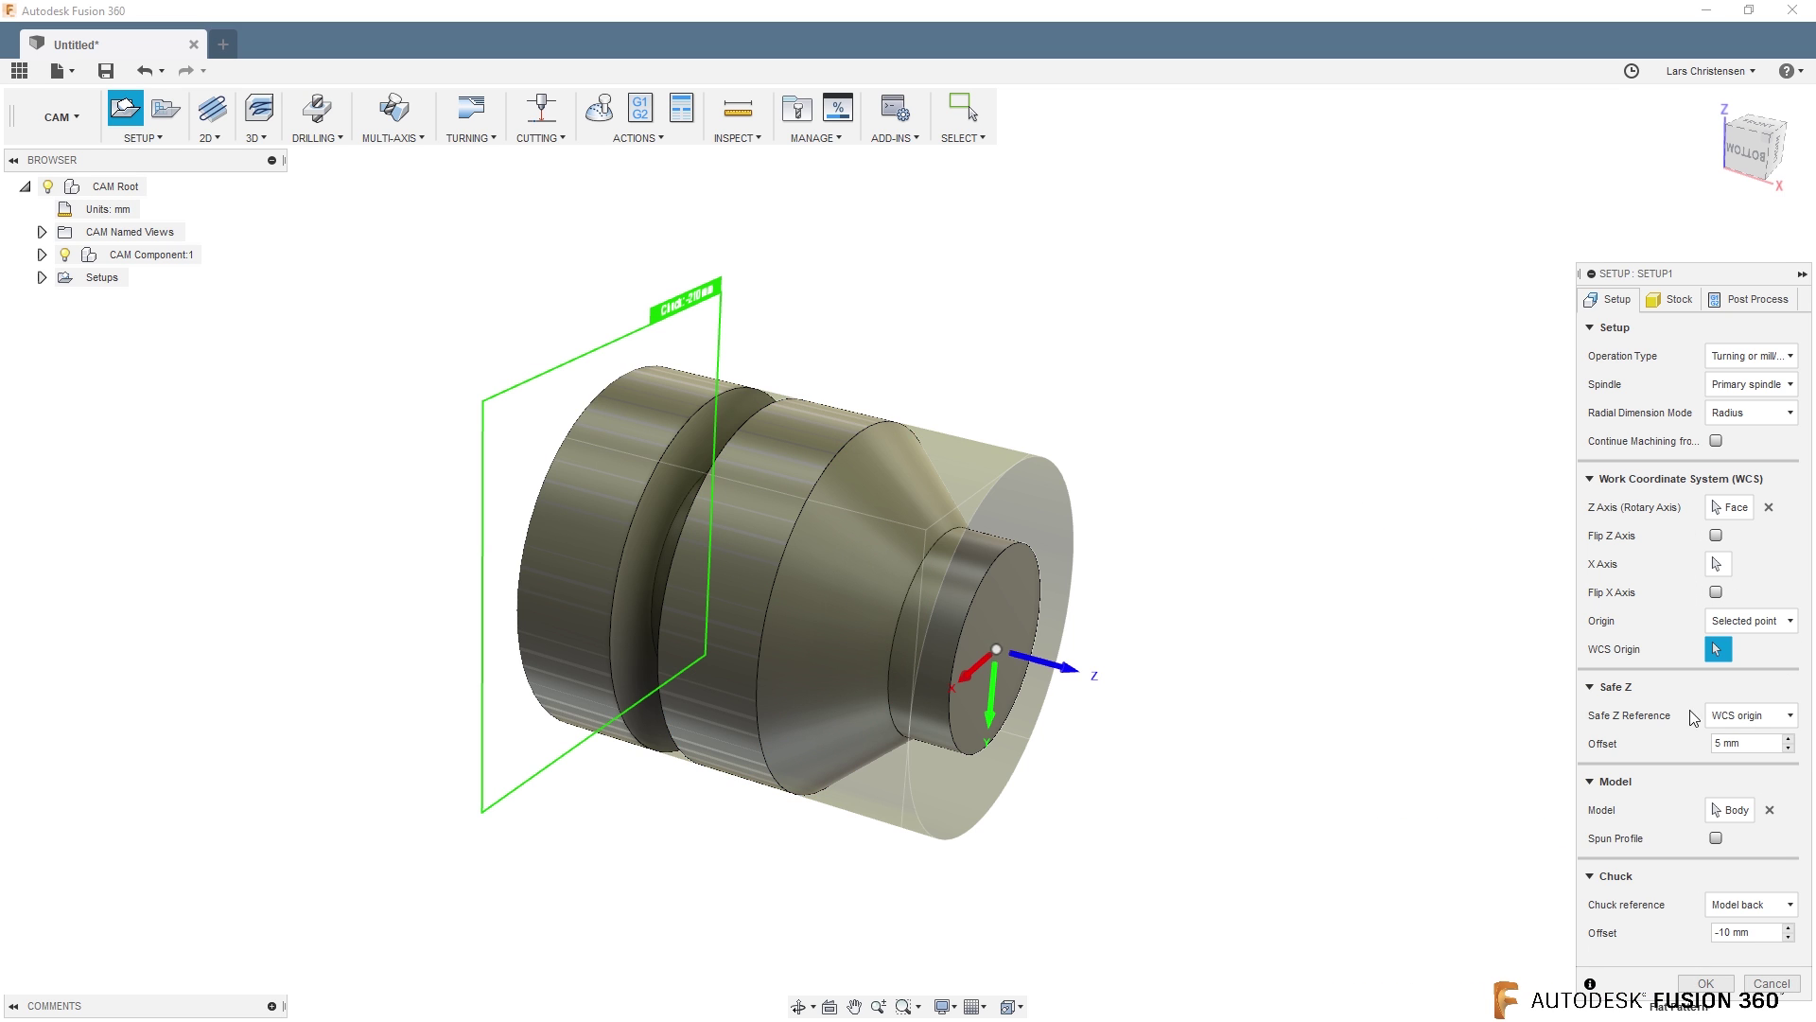
Step: Use the cone's circular edge as rotary axis and the small cylinder's front edge as work origin
{"action": "left_click", "coordinate": [892, 668]}
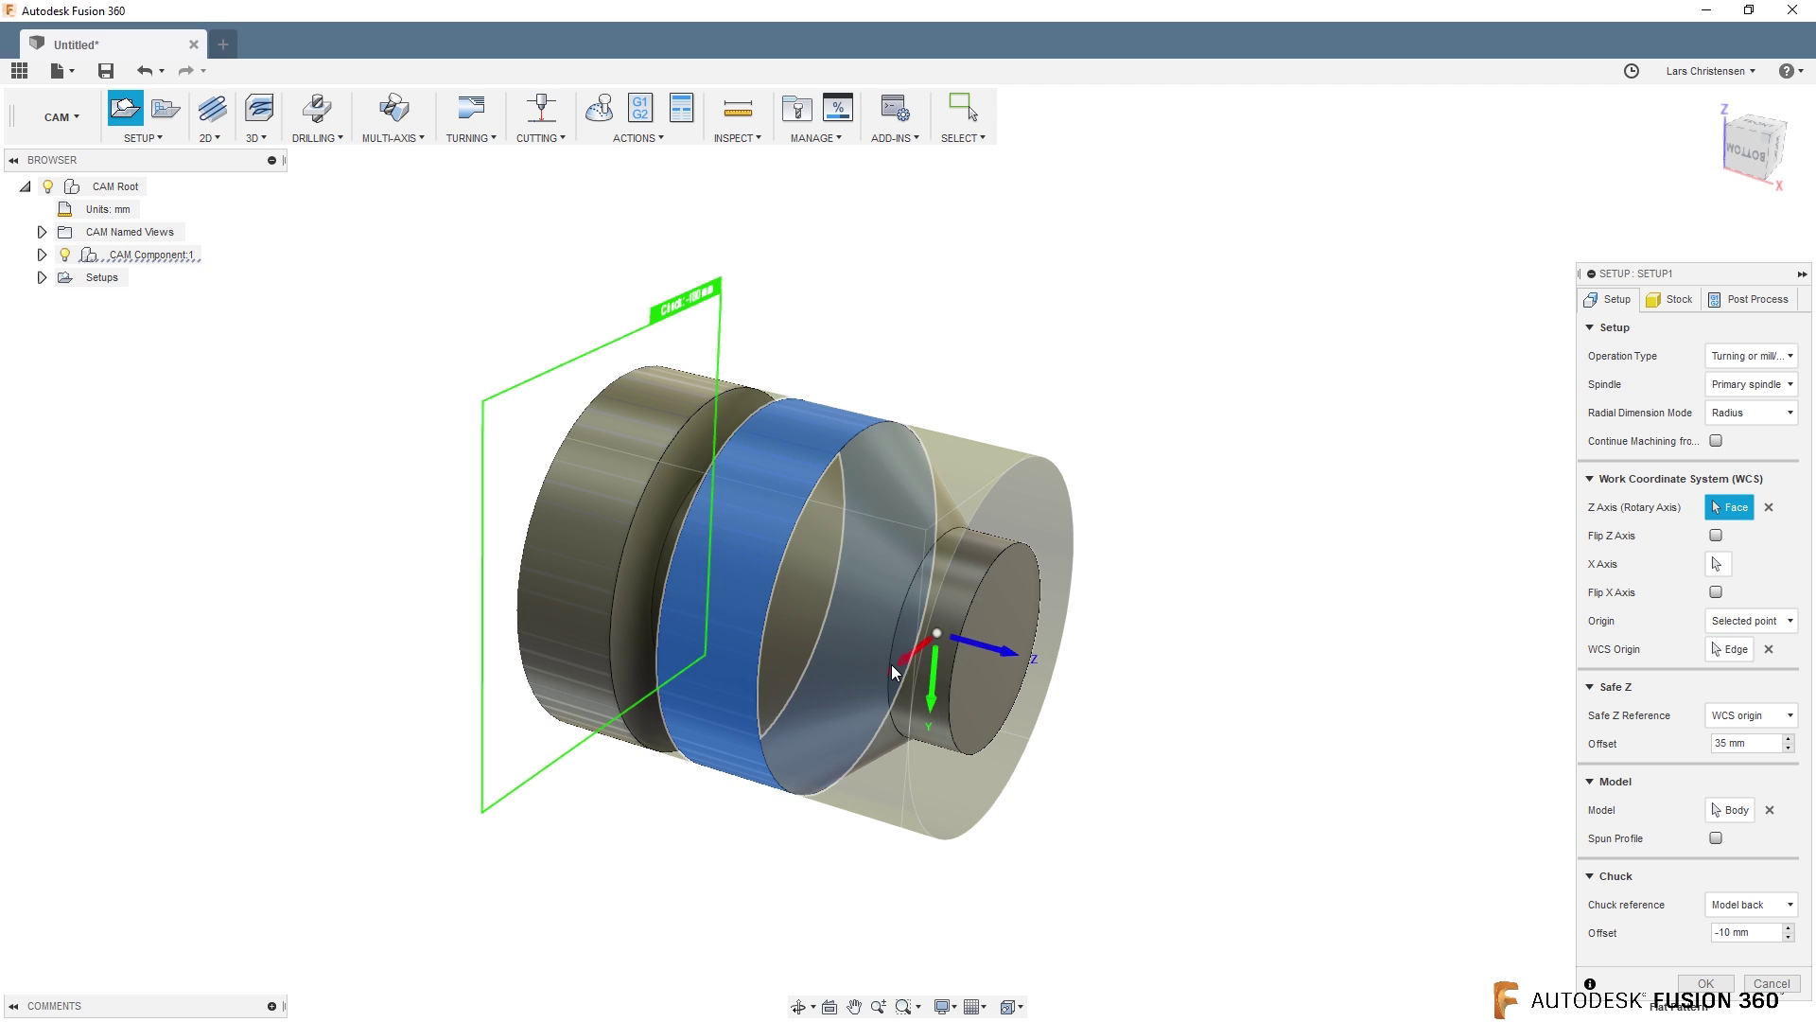
{"action": "left_click", "coordinate": [762, 613]}
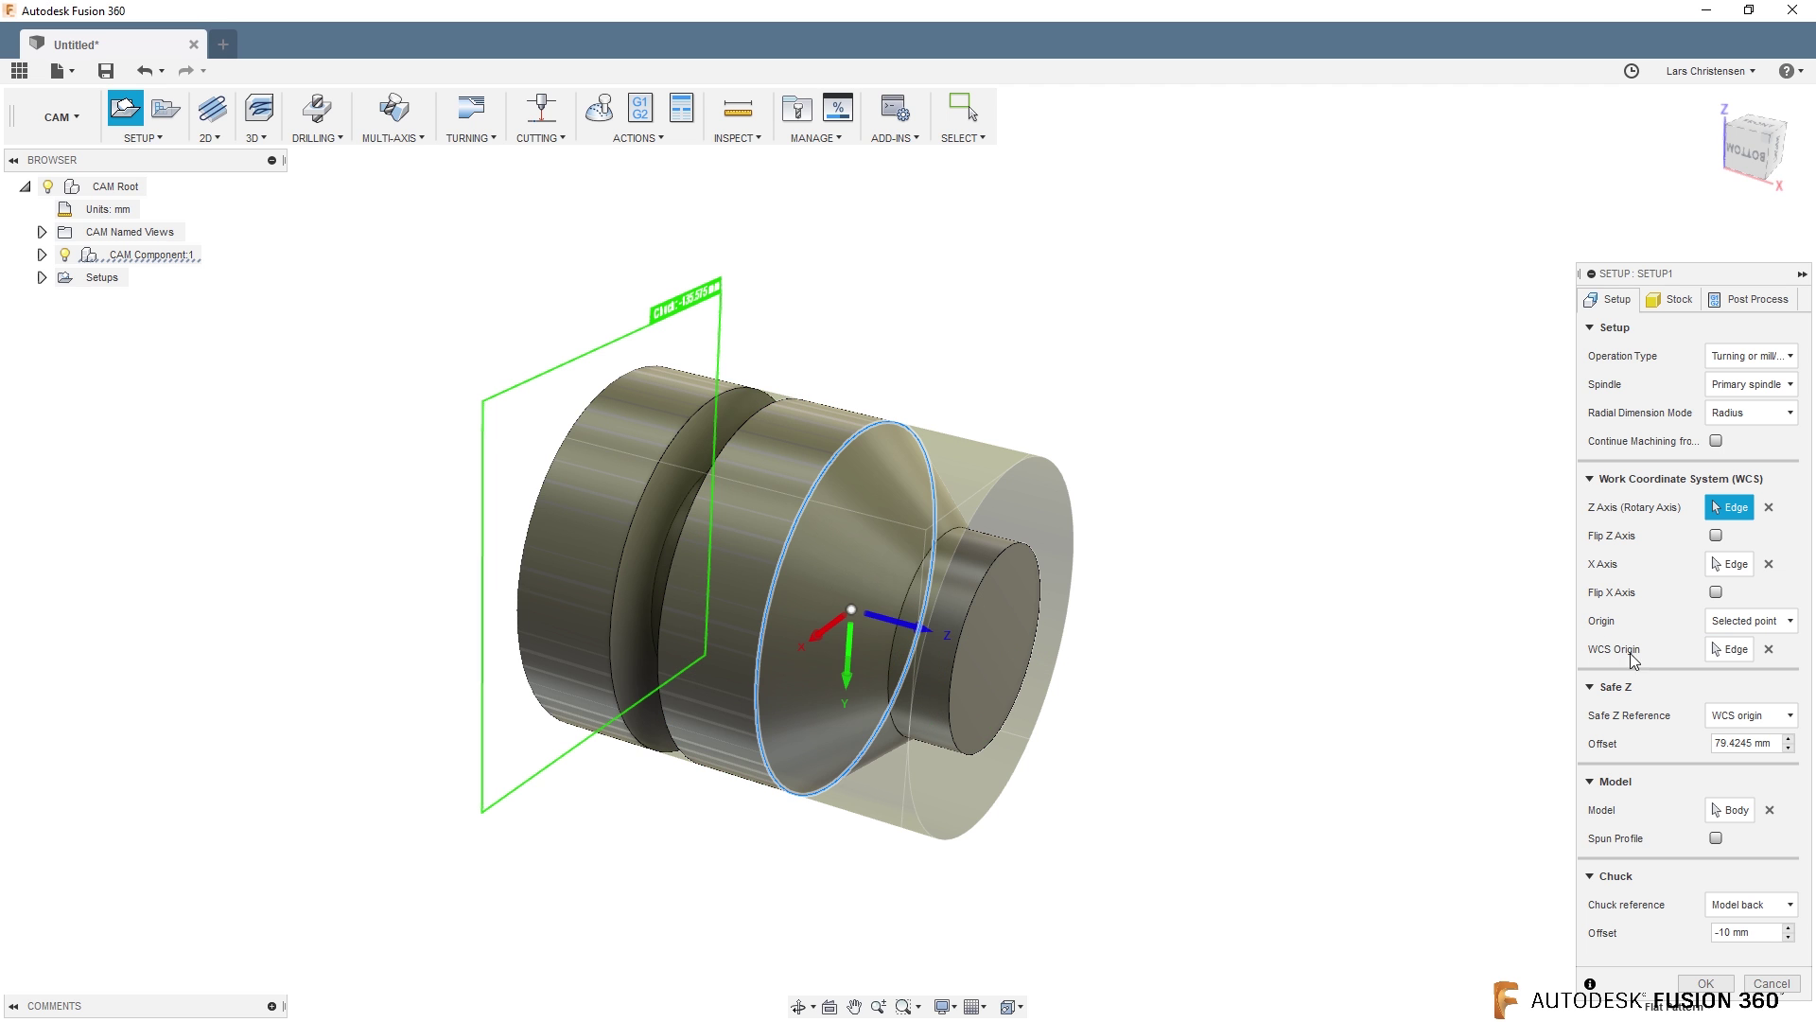
{"action": "left_click", "coordinate": [1769, 649]}
{"action": "left_click", "coordinate": [633, 518]}
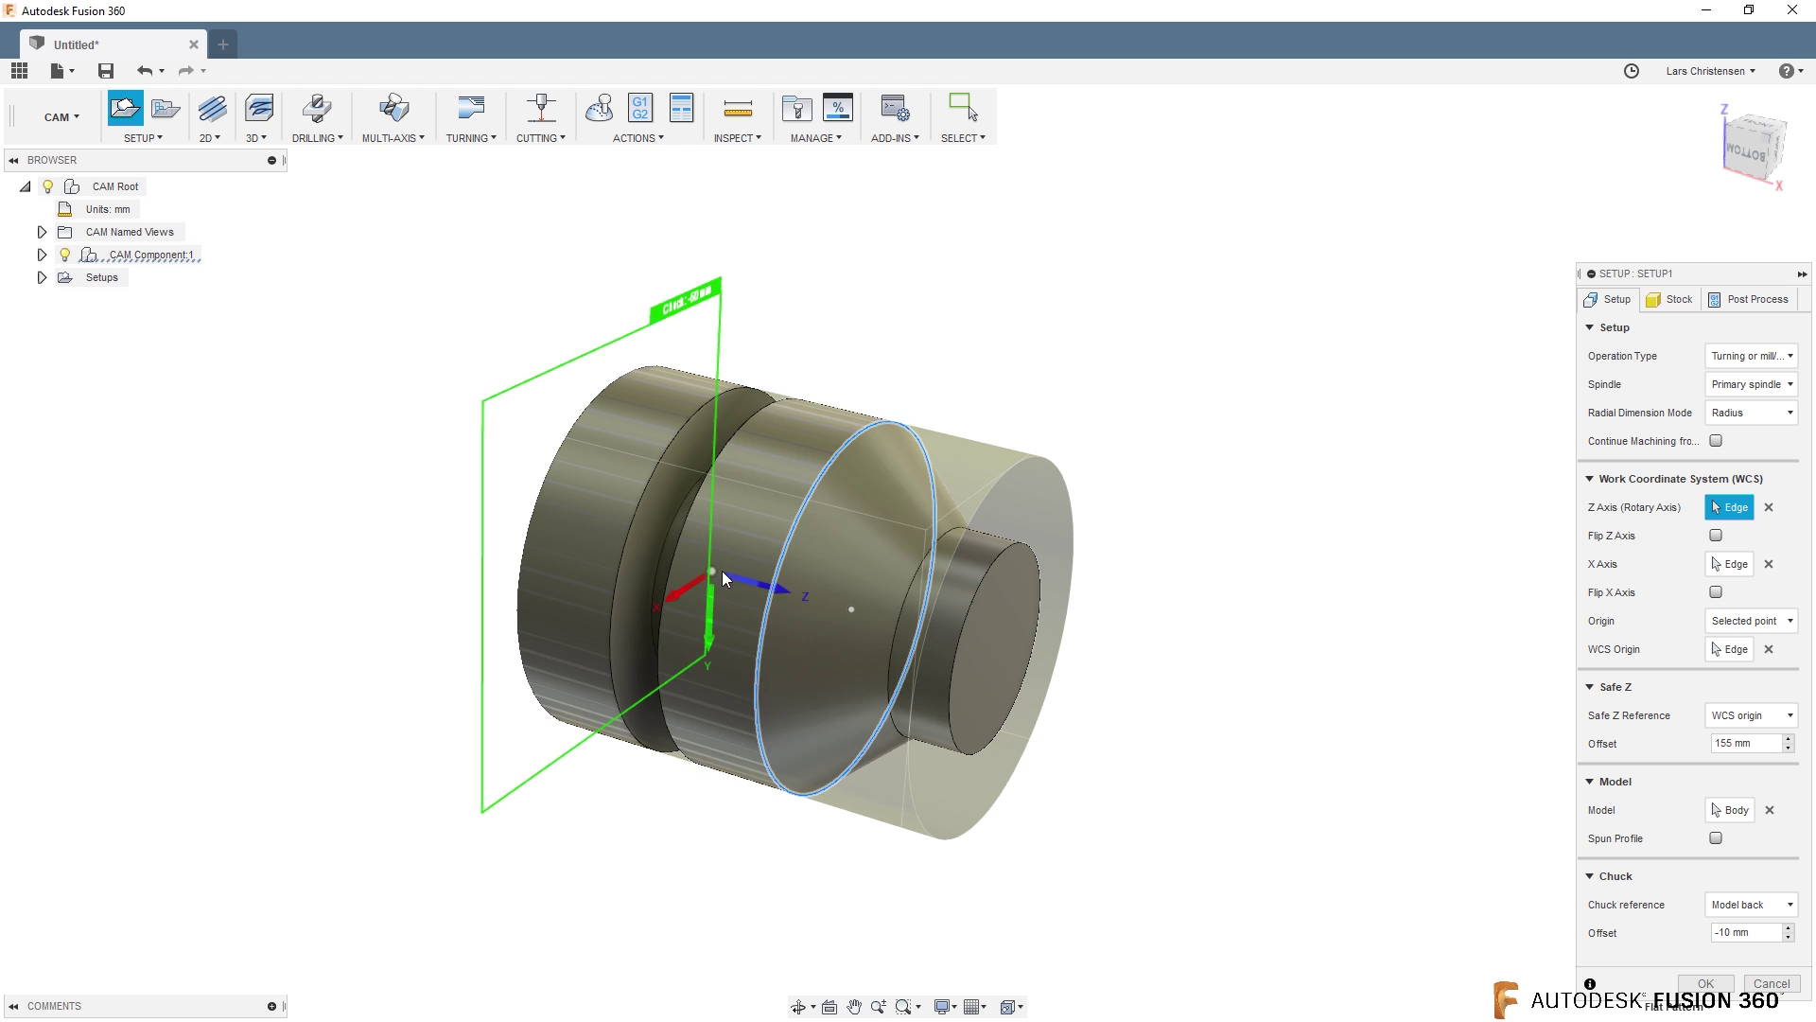
{"action": "left_click", "coordinate": [1769, 649]}
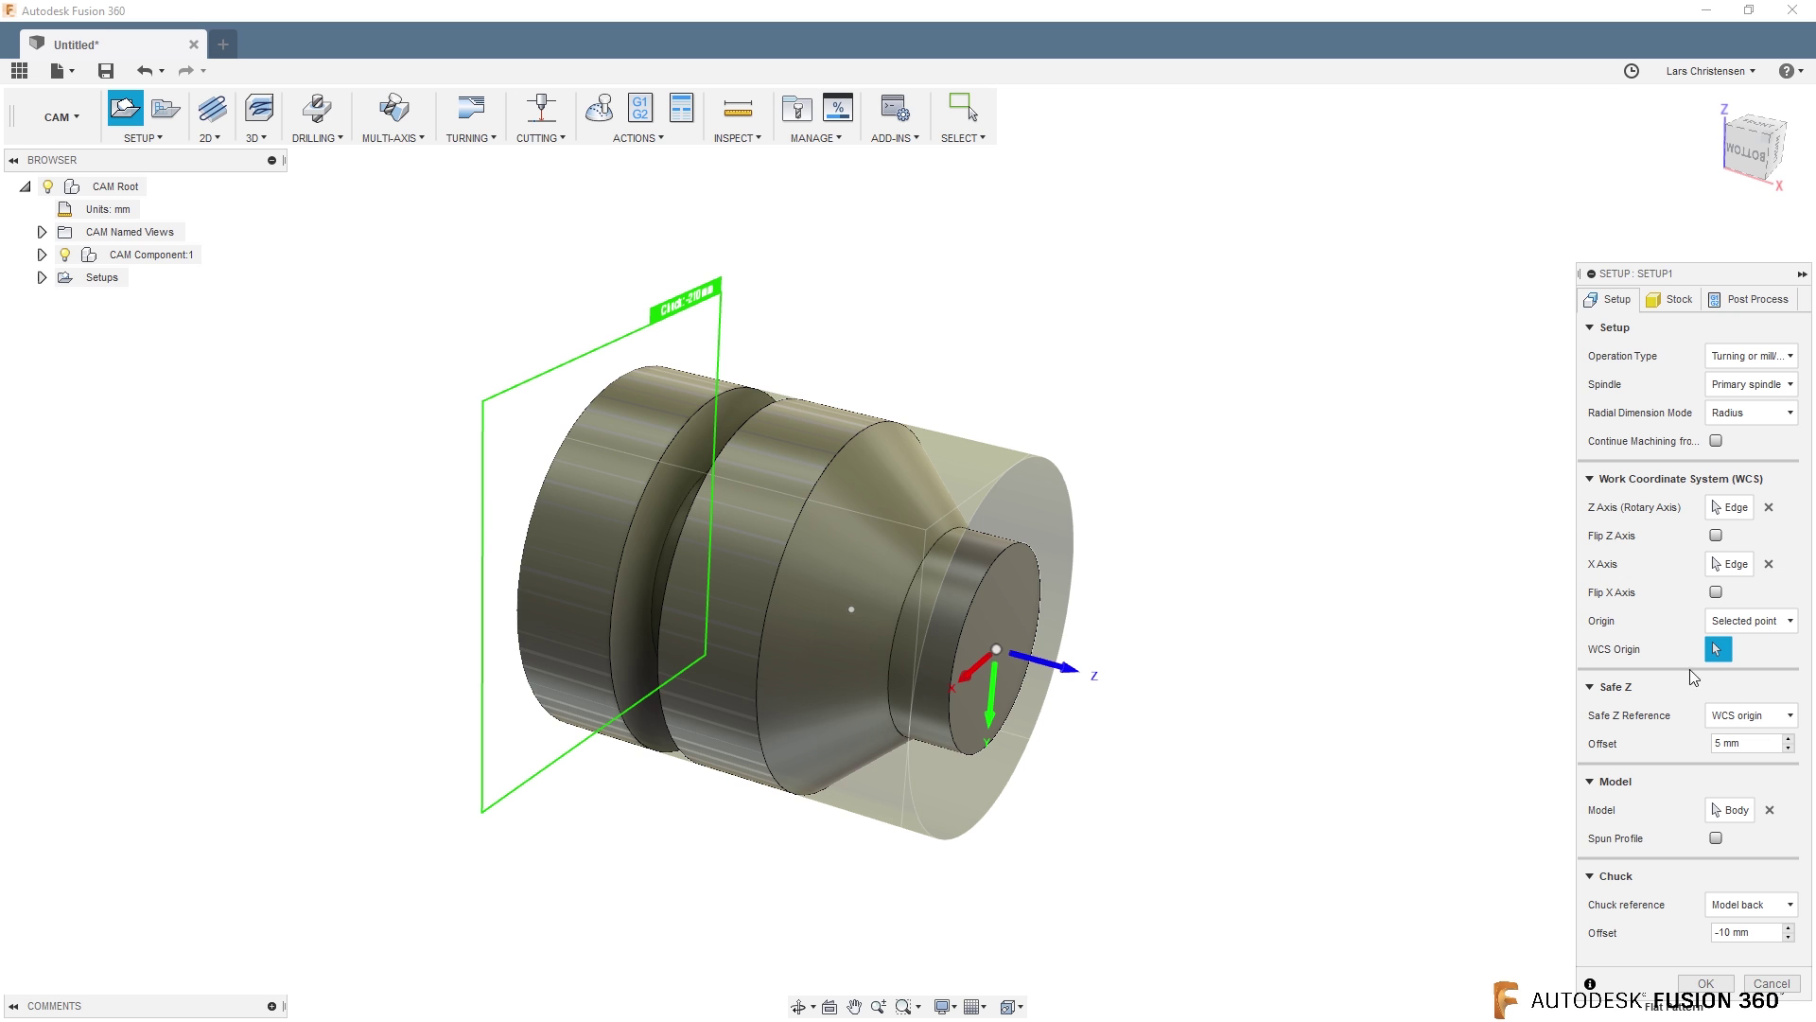
{"action": "left_click", "coordinate": [935, 636]}
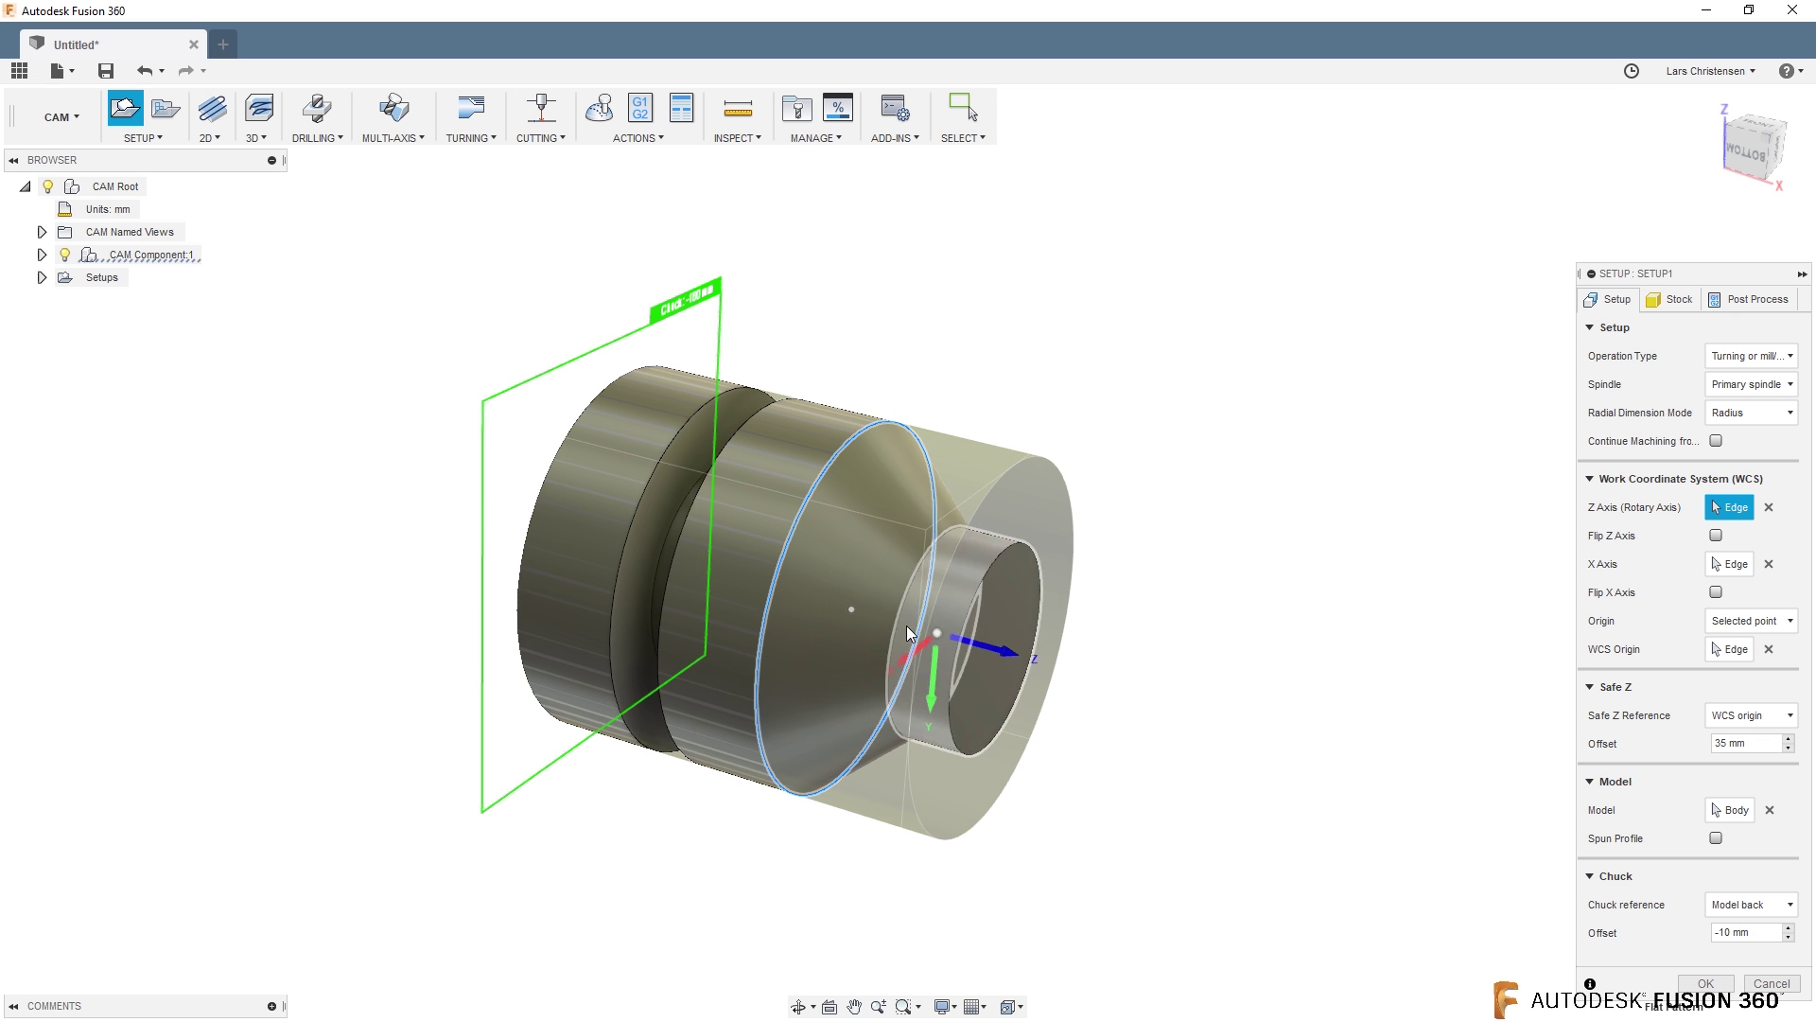
{"action": "middle_click_drag", "start_coordinate": [936, 640], "coordinate": [1213, 560], "text": "shift"}
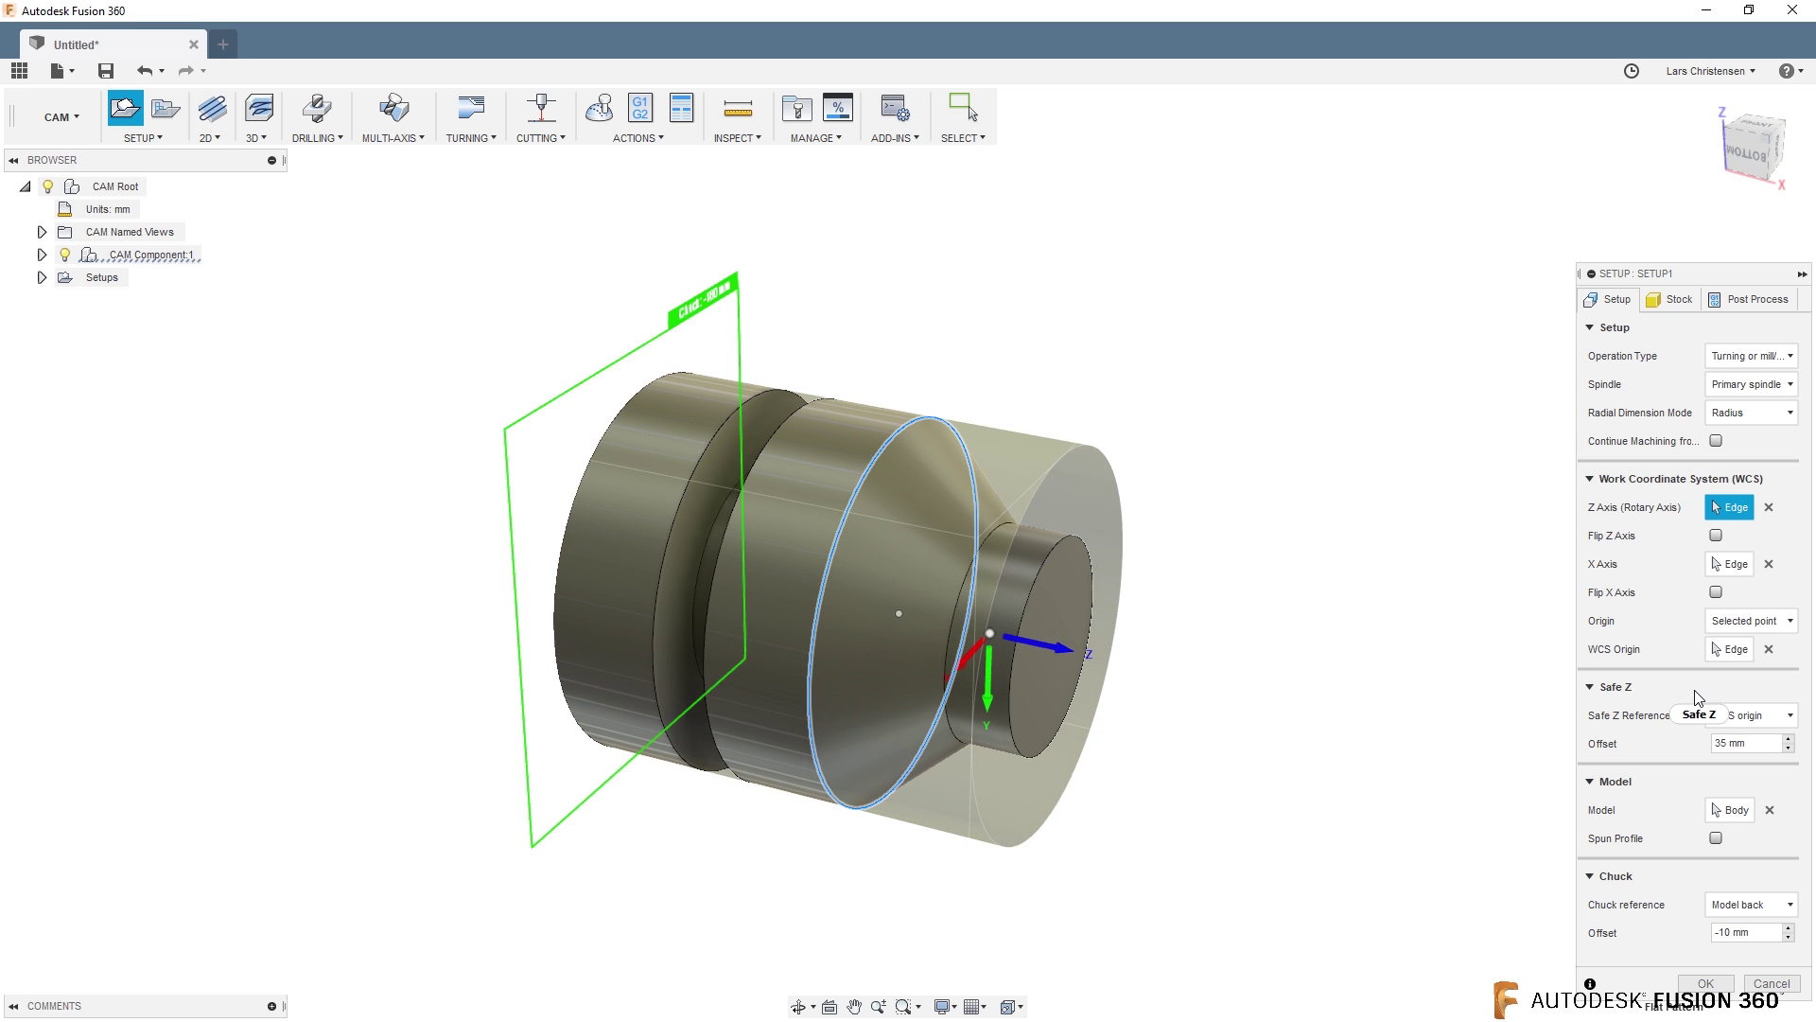
Step: Try Stock back, then set the Safe Z reference to Stock front with the 35 mm offset
{"action": "mouse_move", "coordinate": [1698, 699]}
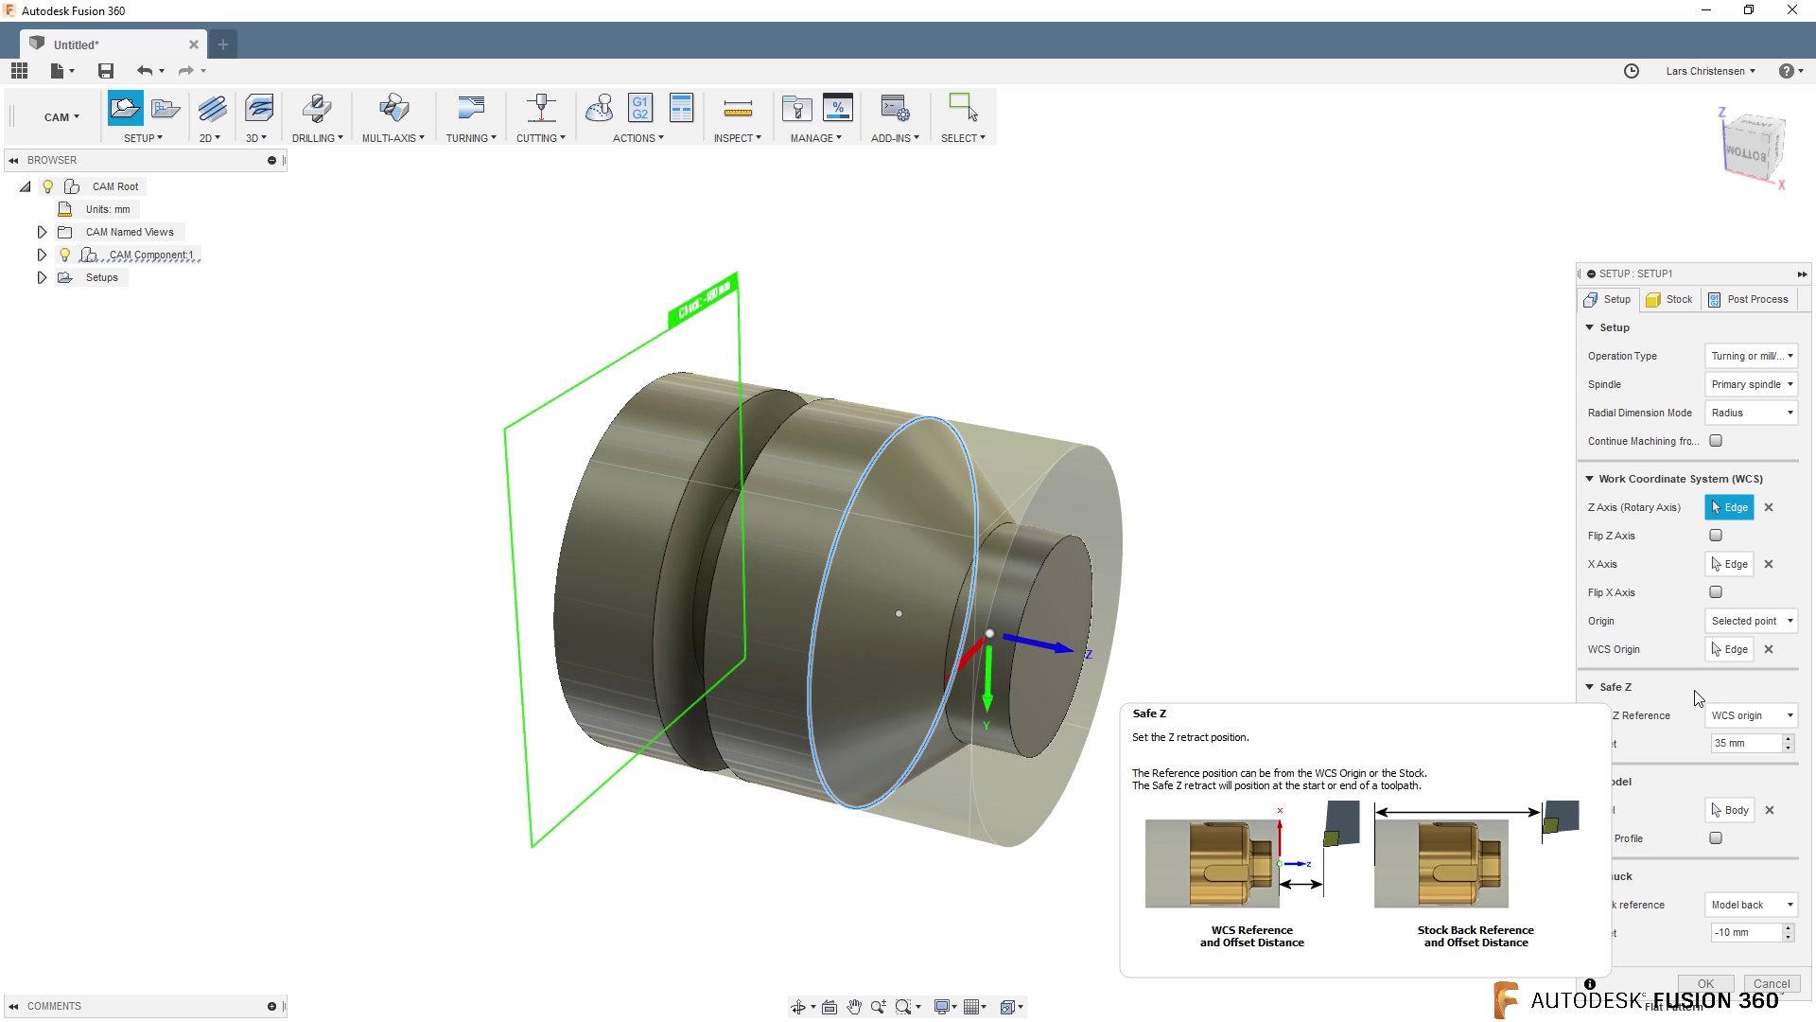
{"action": "left_click", "coordinate": [1785, 716]}
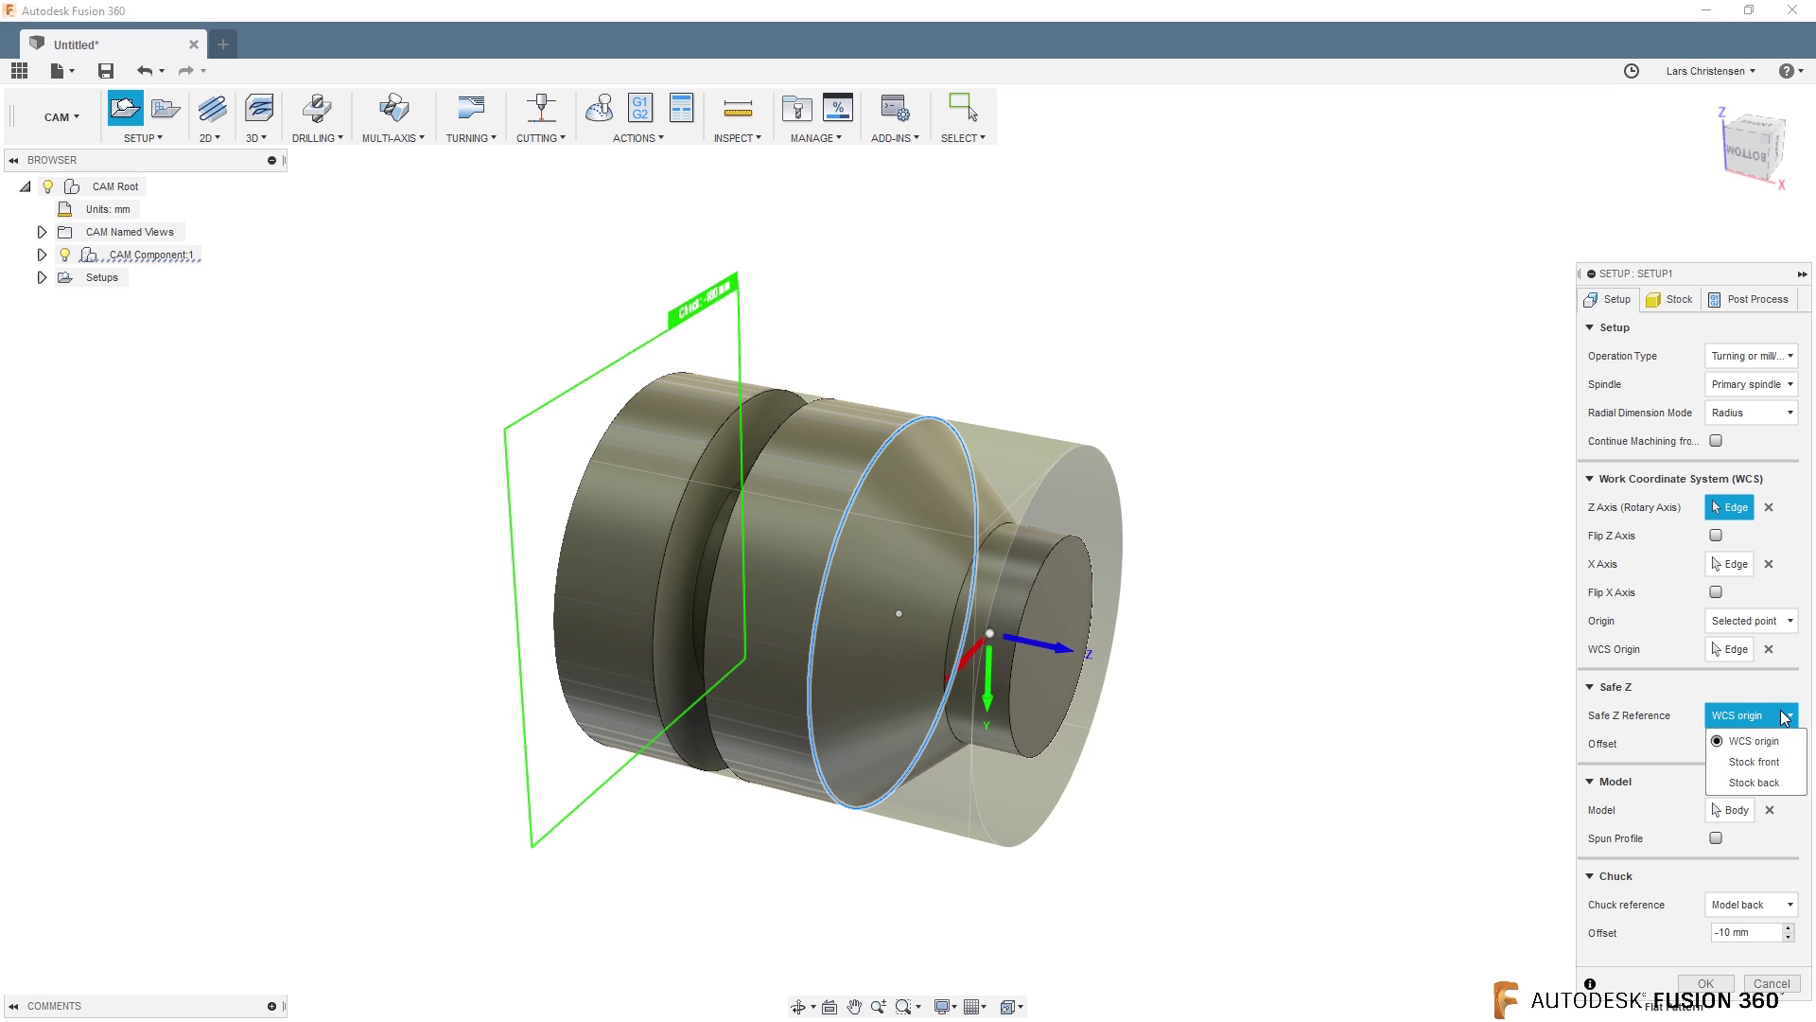
{"action": "left_click", "coordinate": [1792, 762]}
{"action": "left_click", "coordinate": [1767, 716]}
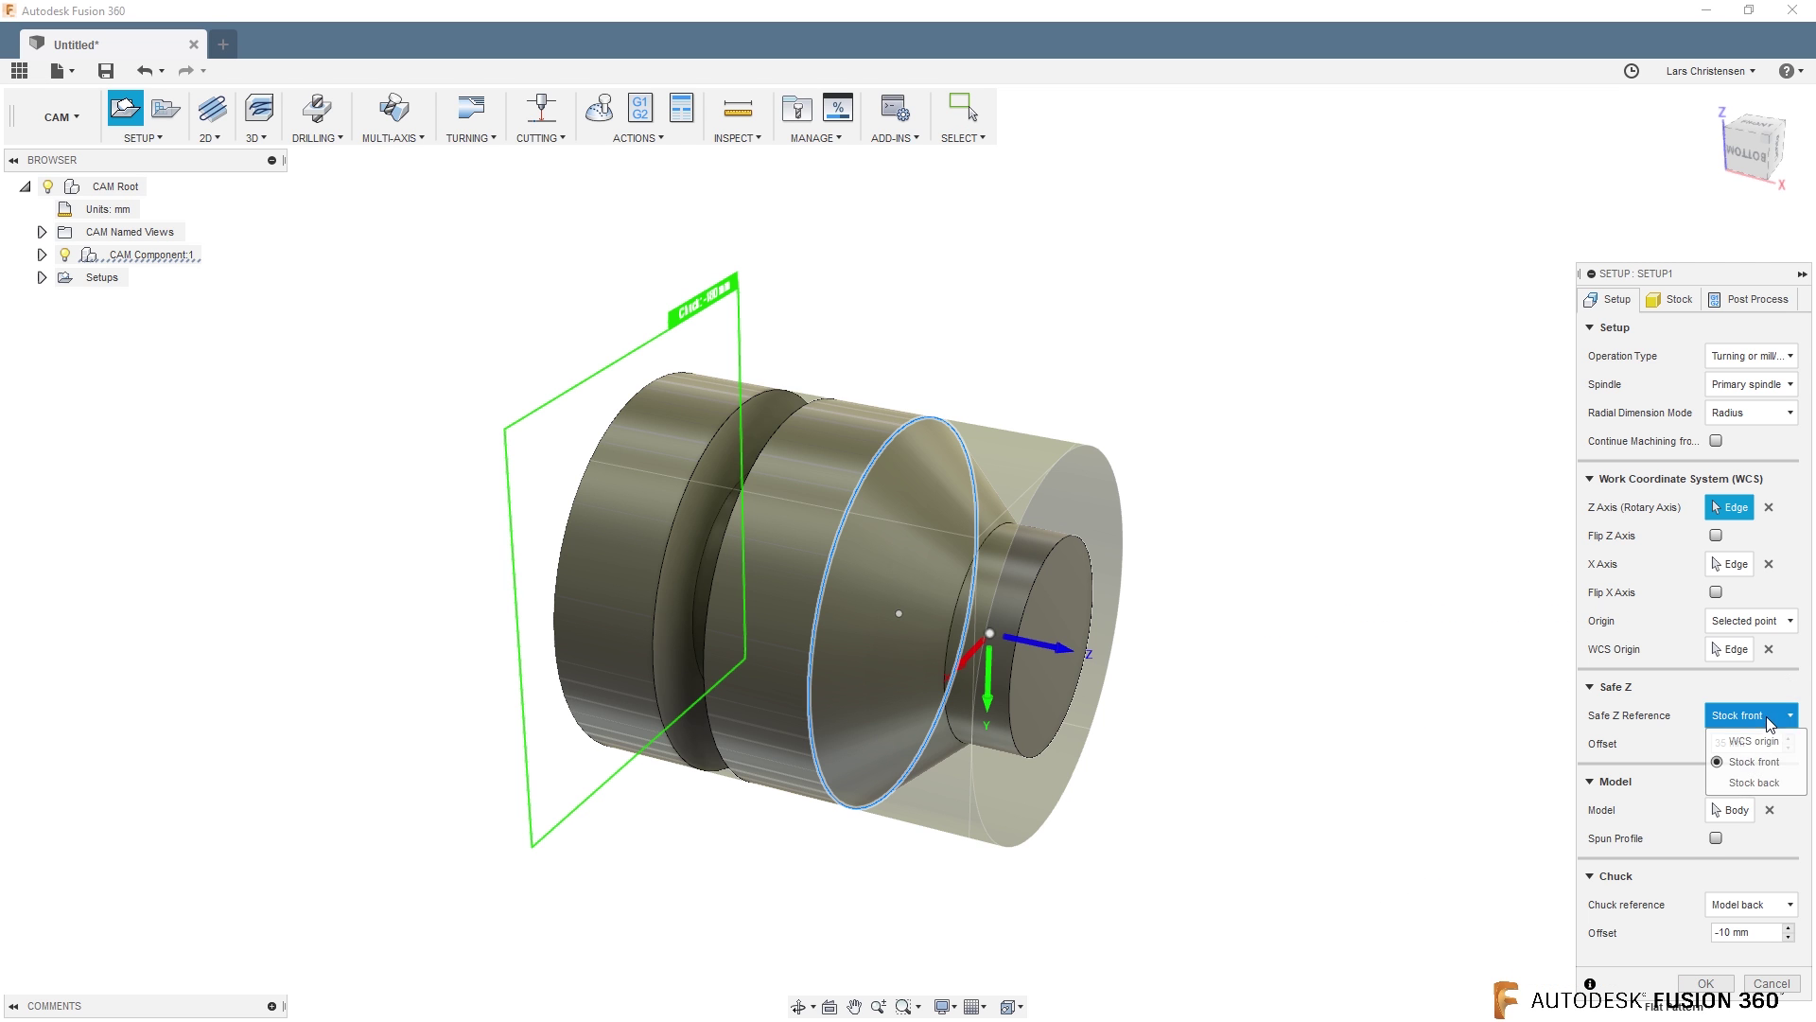
{"action": "left_click", "coordinate": [1756, 783]}
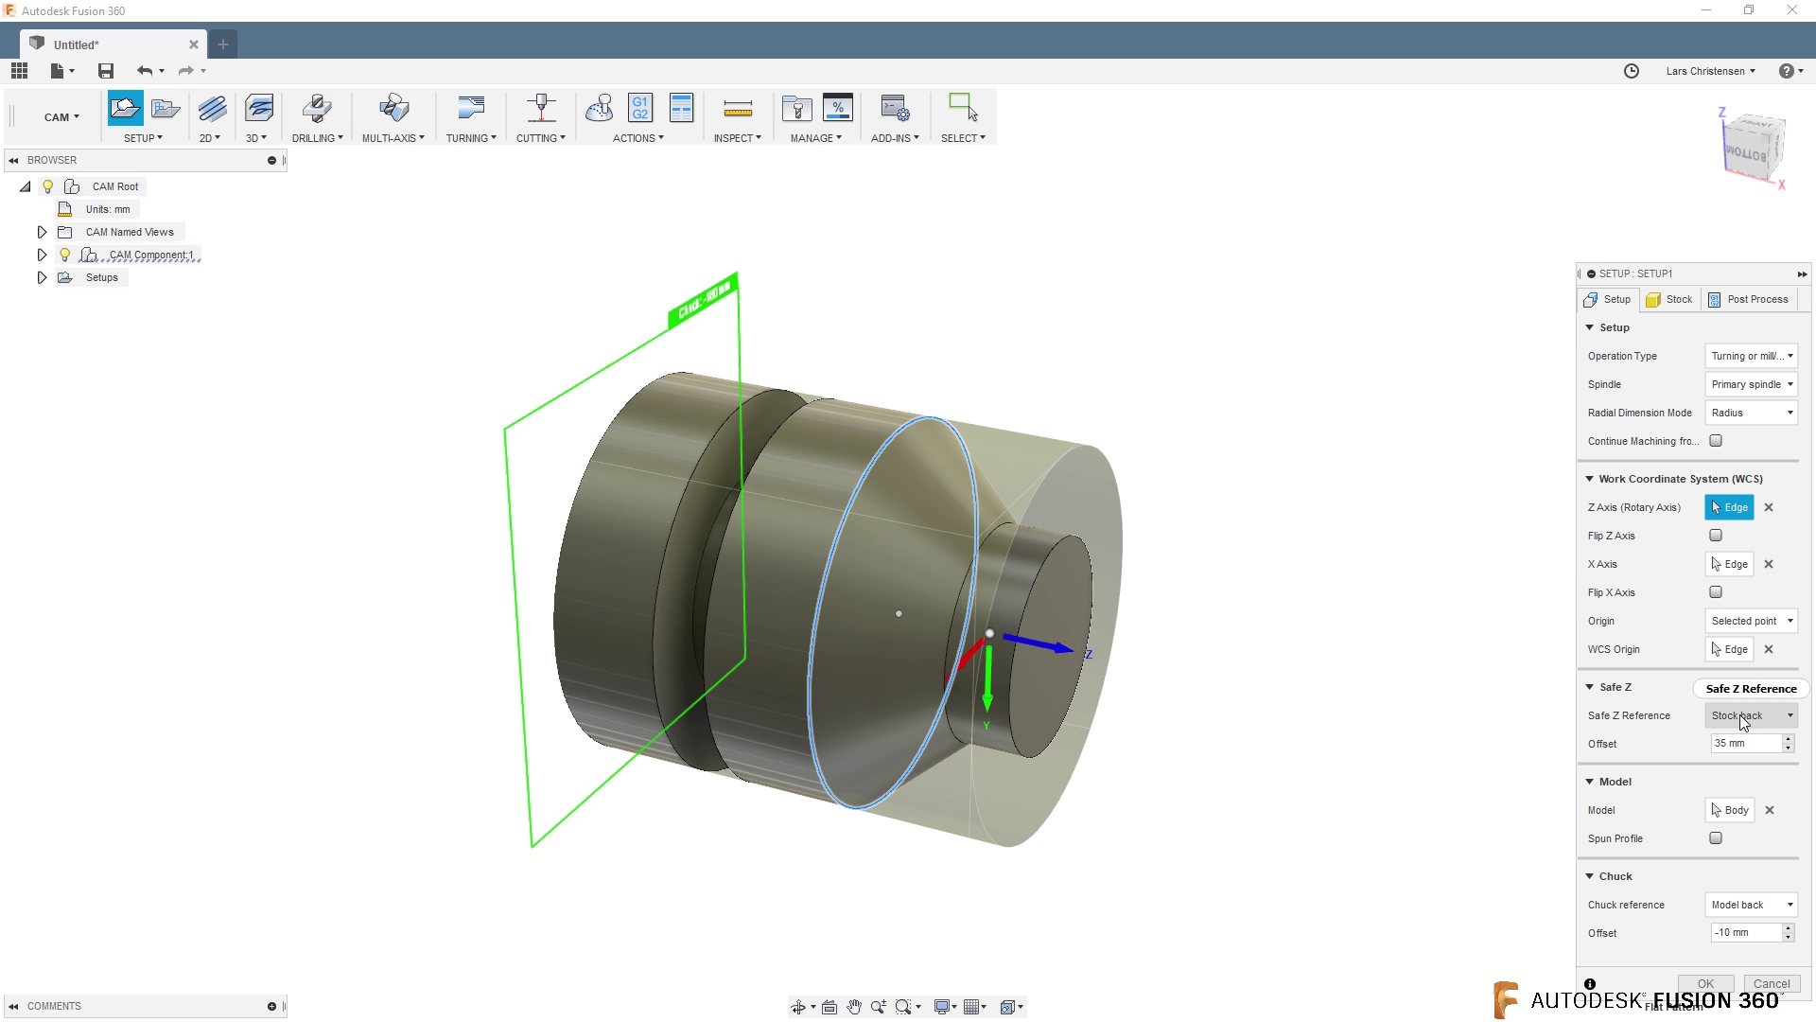
{"action": "mouse_move", "coordinate": [1734, 729]}
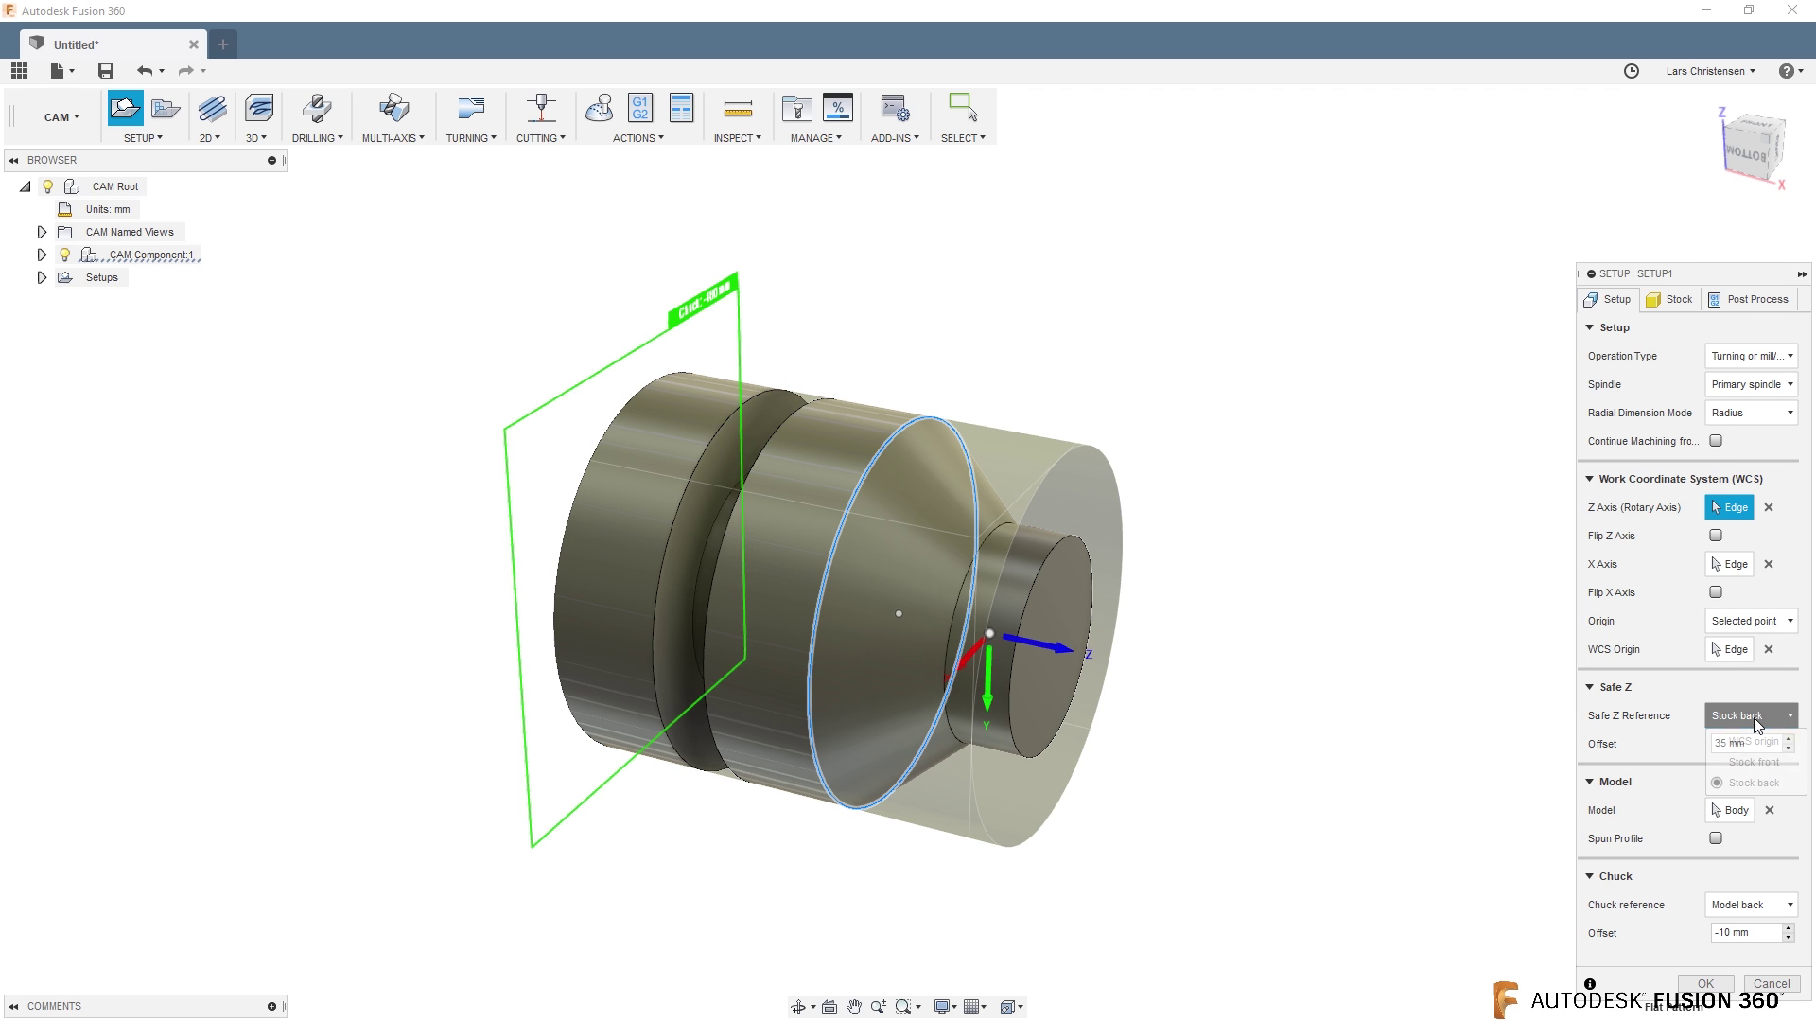
{"action": "left_click", "coordinate": [1734, 719]}
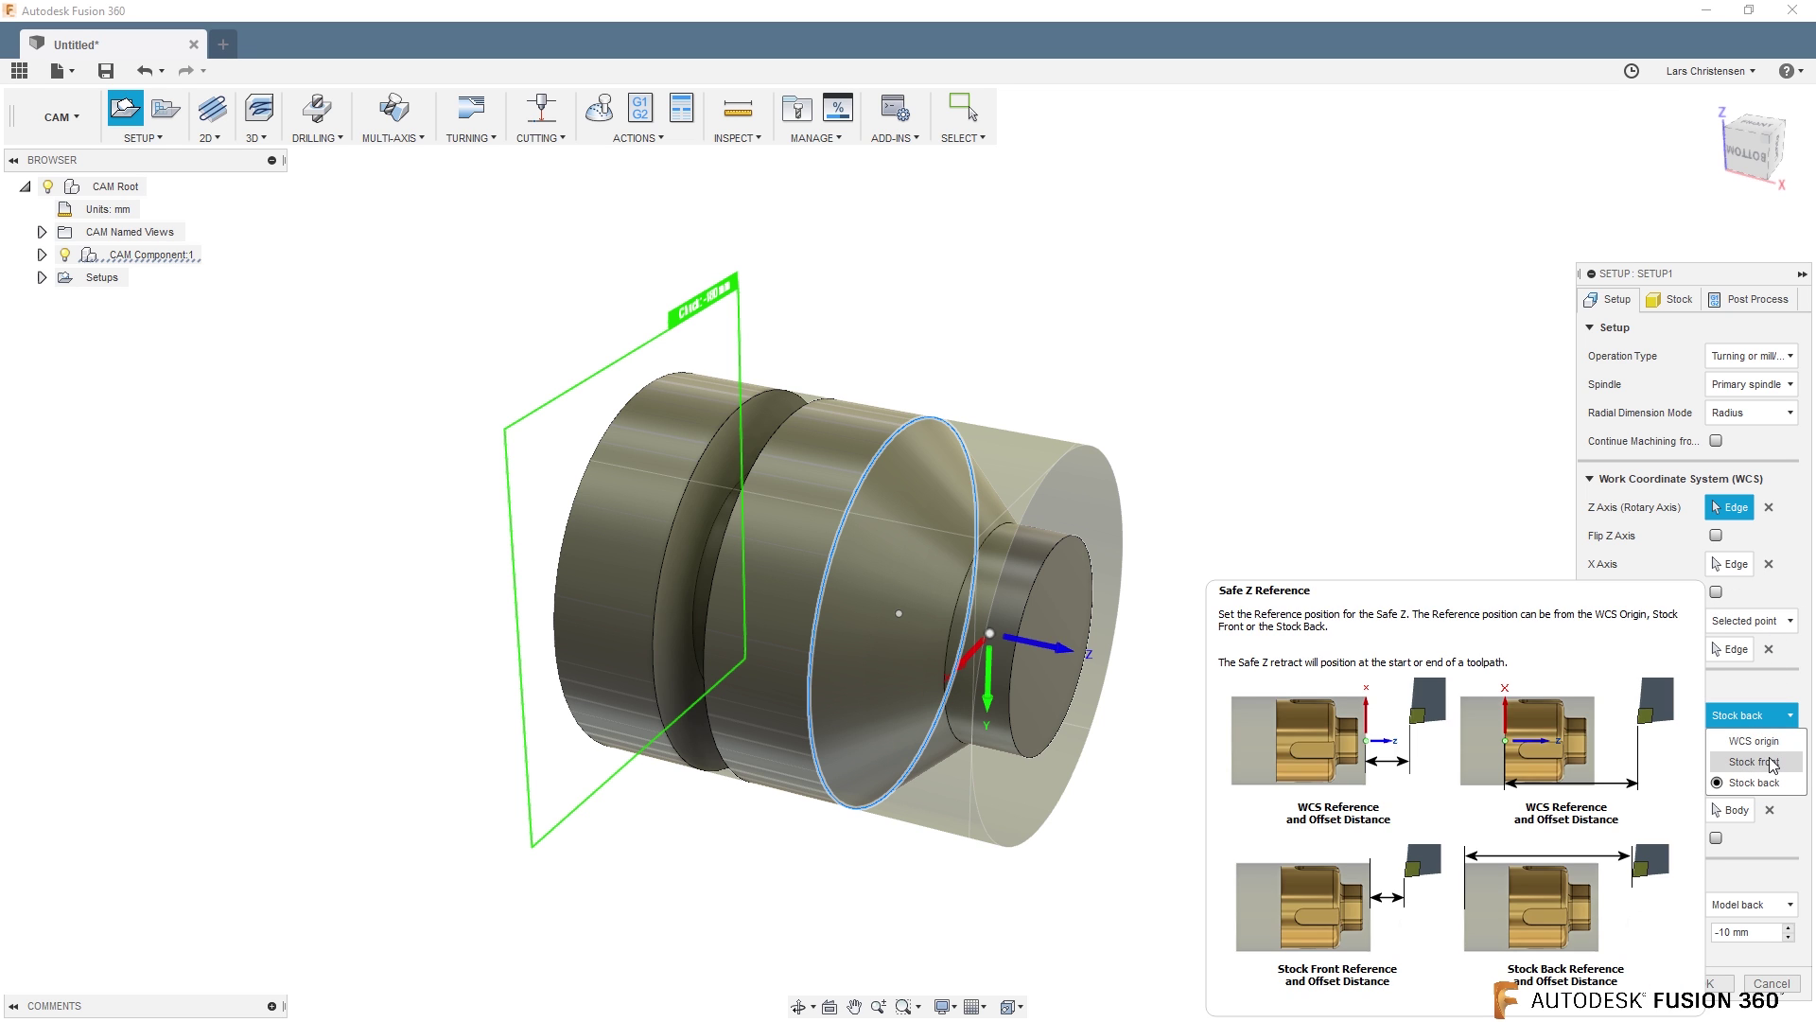
{"action": "left_click", "coordinate": [1767, 762]}
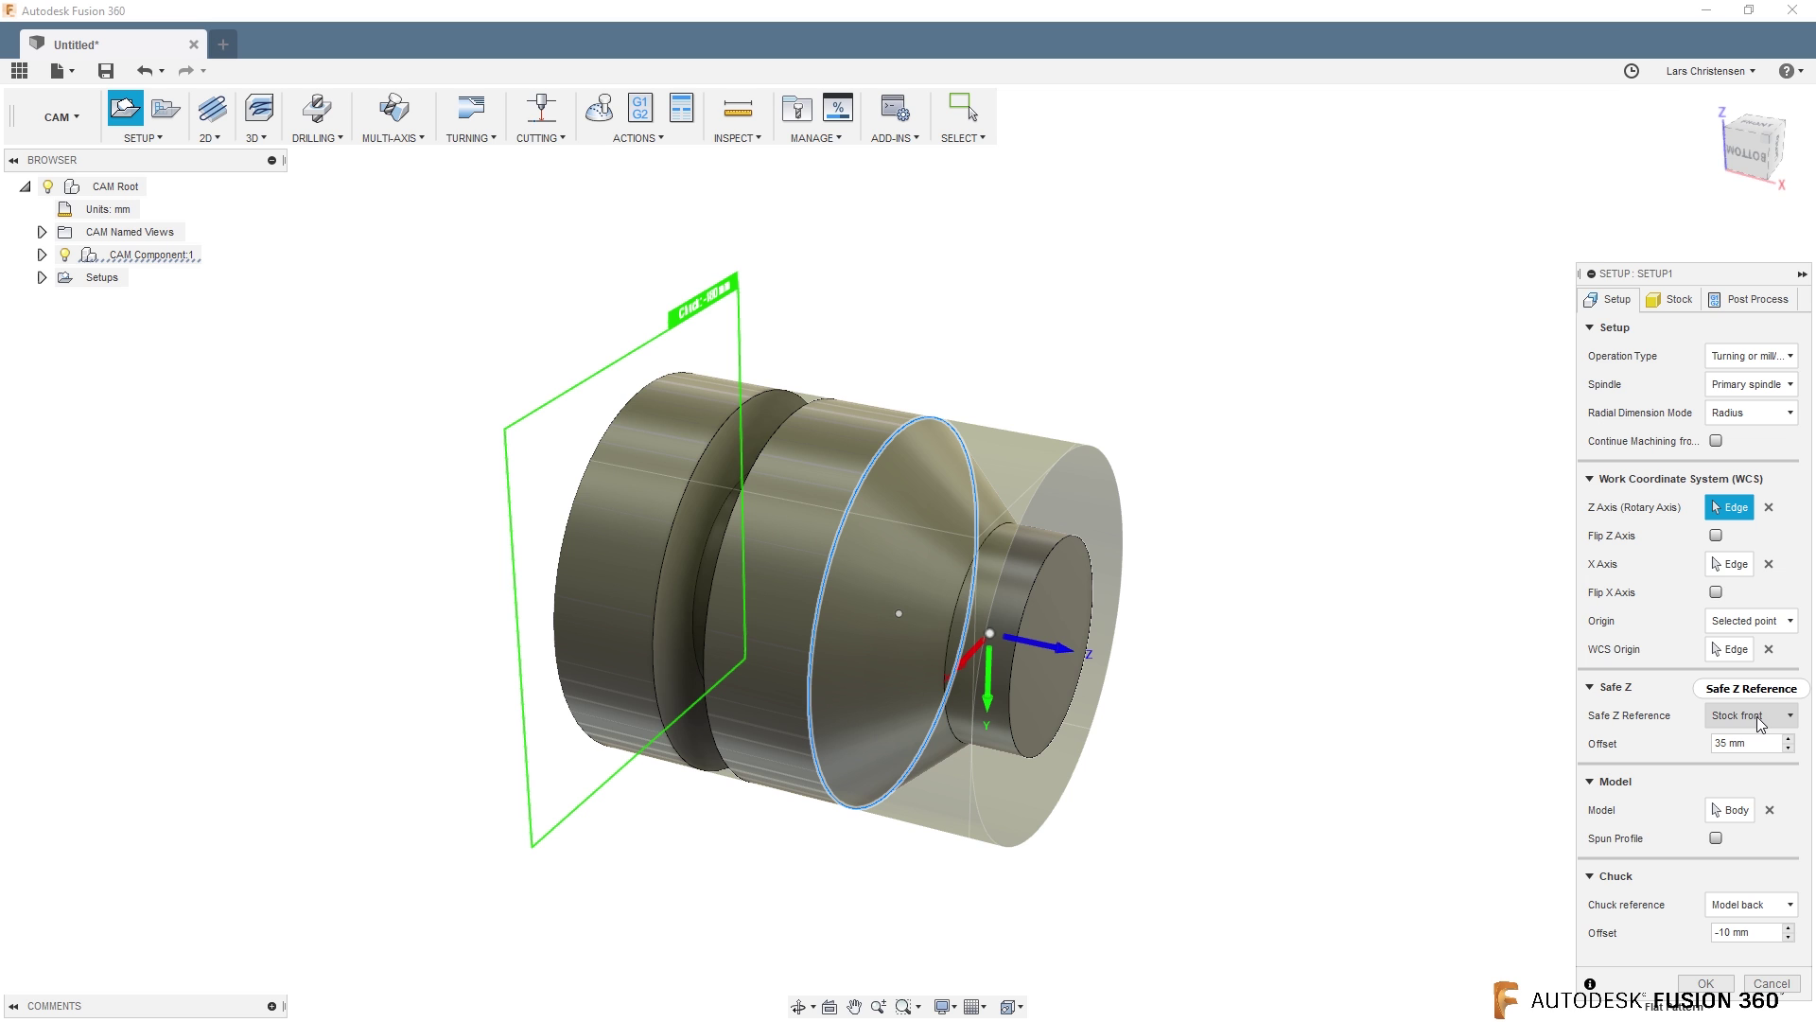
{"action": "middle_click_drag", "start_coordinate": [1164, 548], "coordinate": [1155, 542]}
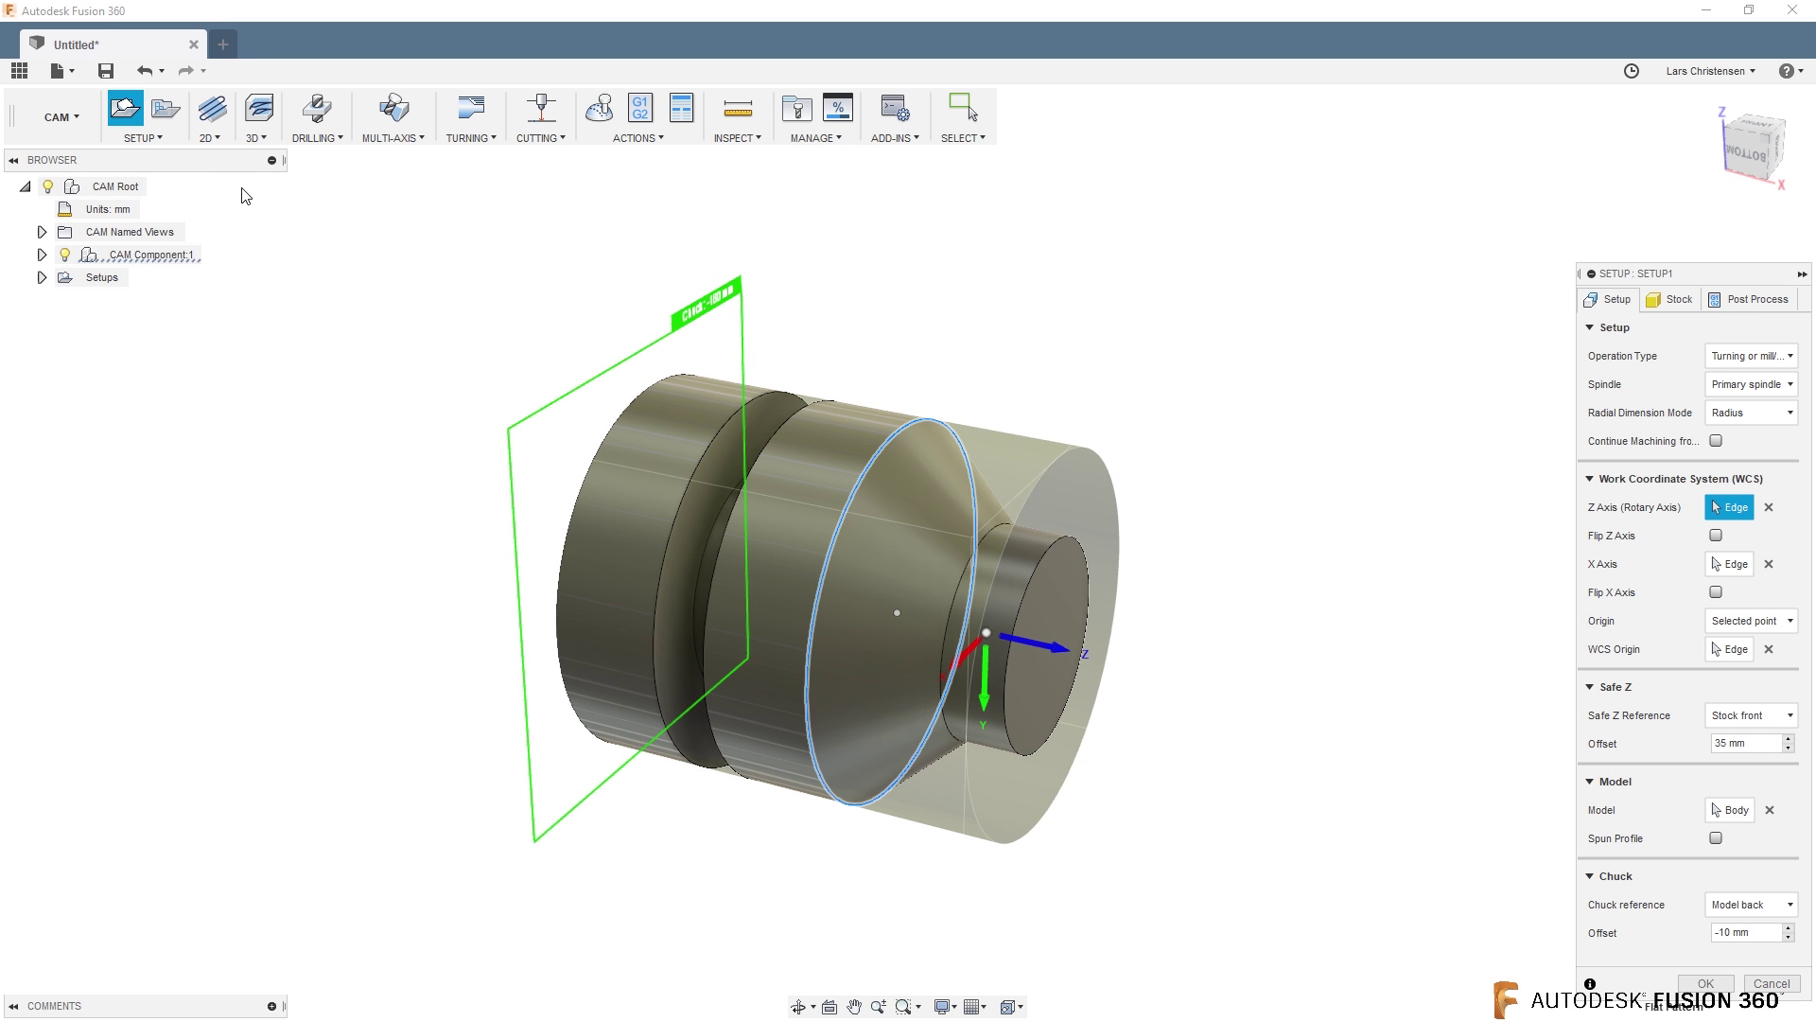
{"action": "left_click", "coordinate": [470, 140]}
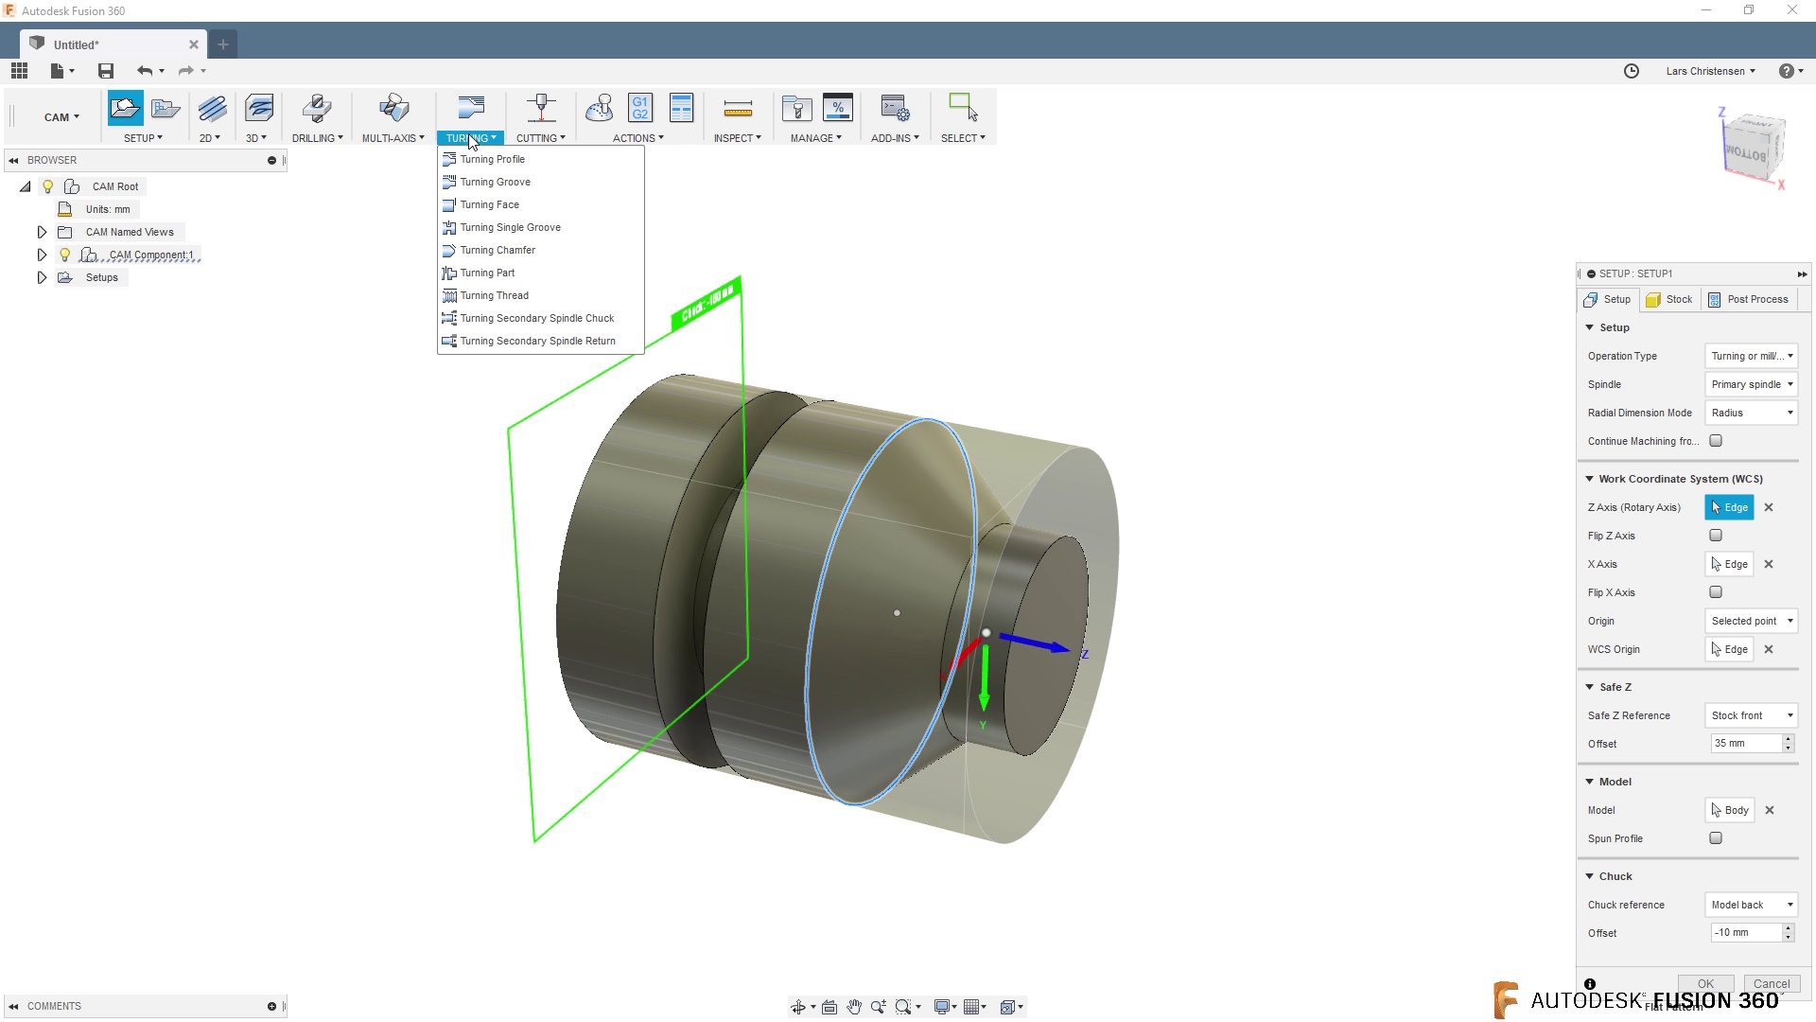
Step: Start a Turning Profile using the left-hand CNMT tool from Turning - Sample Tools
{"action": "left_click", "coordinate": [487, 159]}
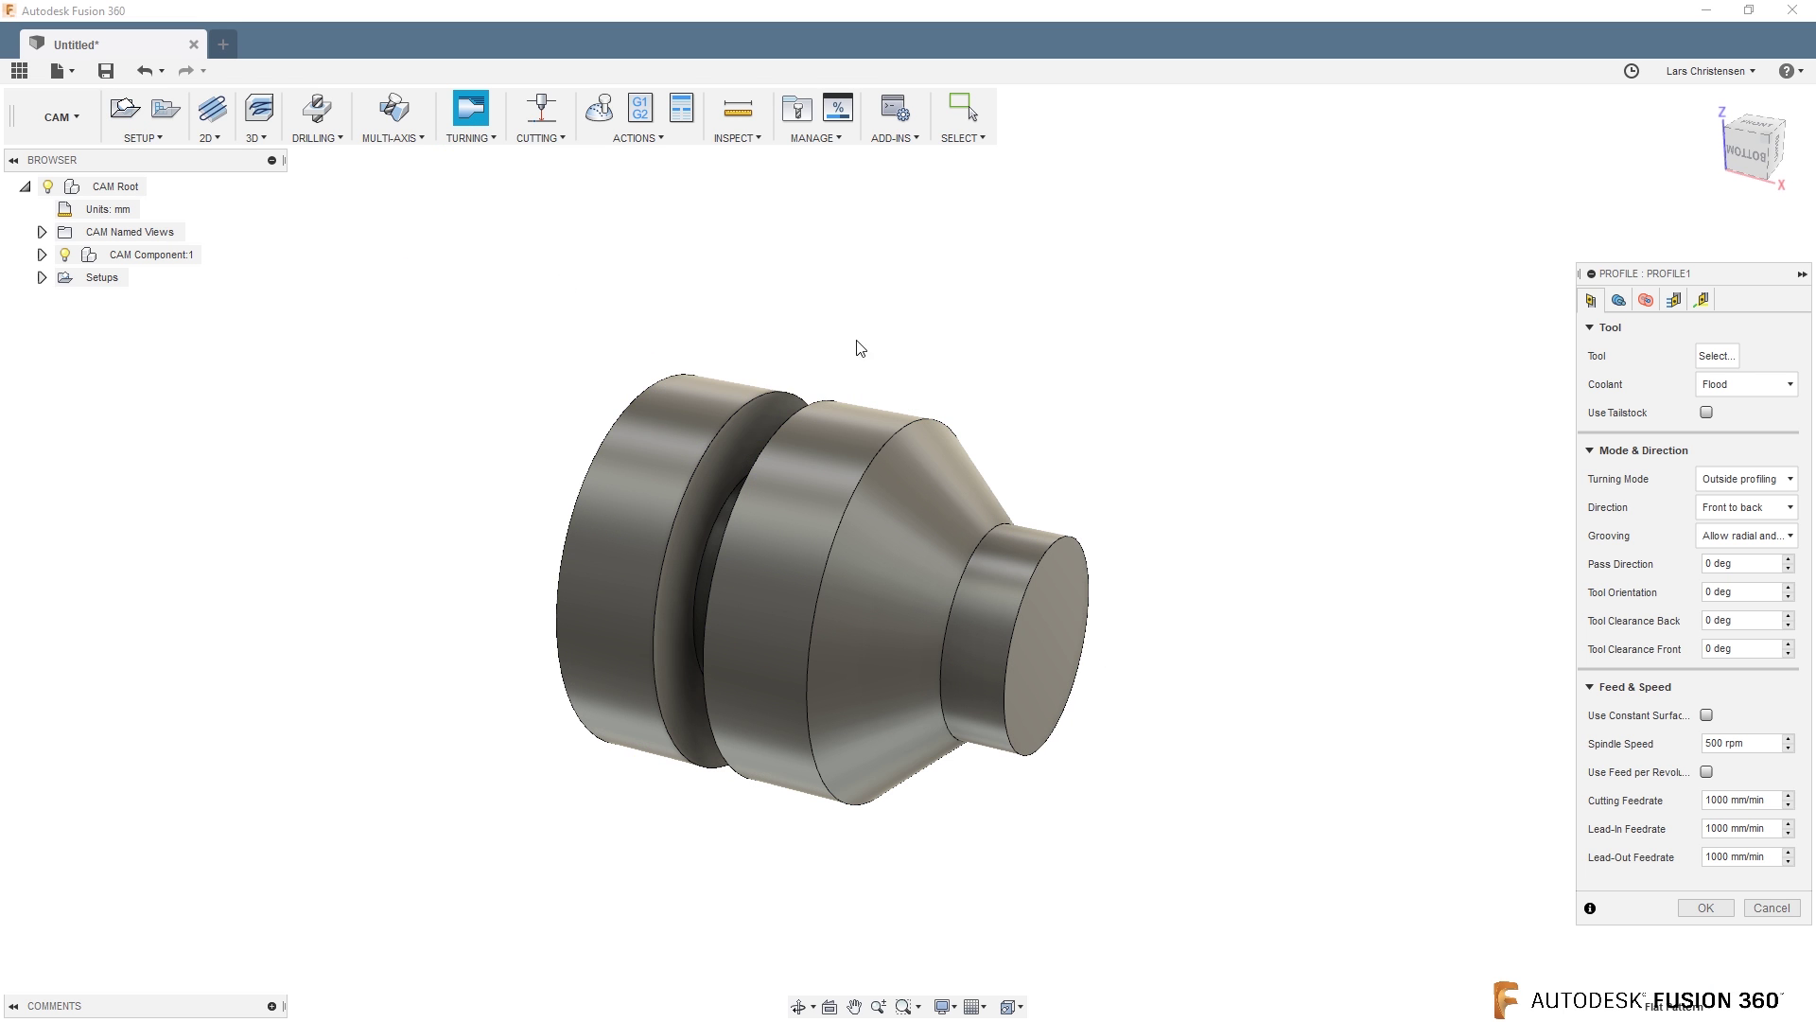
{"action": "left_click", "coordinate": [1717, 356]}
{"action": "scroll", "coordinate": [541, 492], "scroll_direction": "down", "scroll_amount": 4}
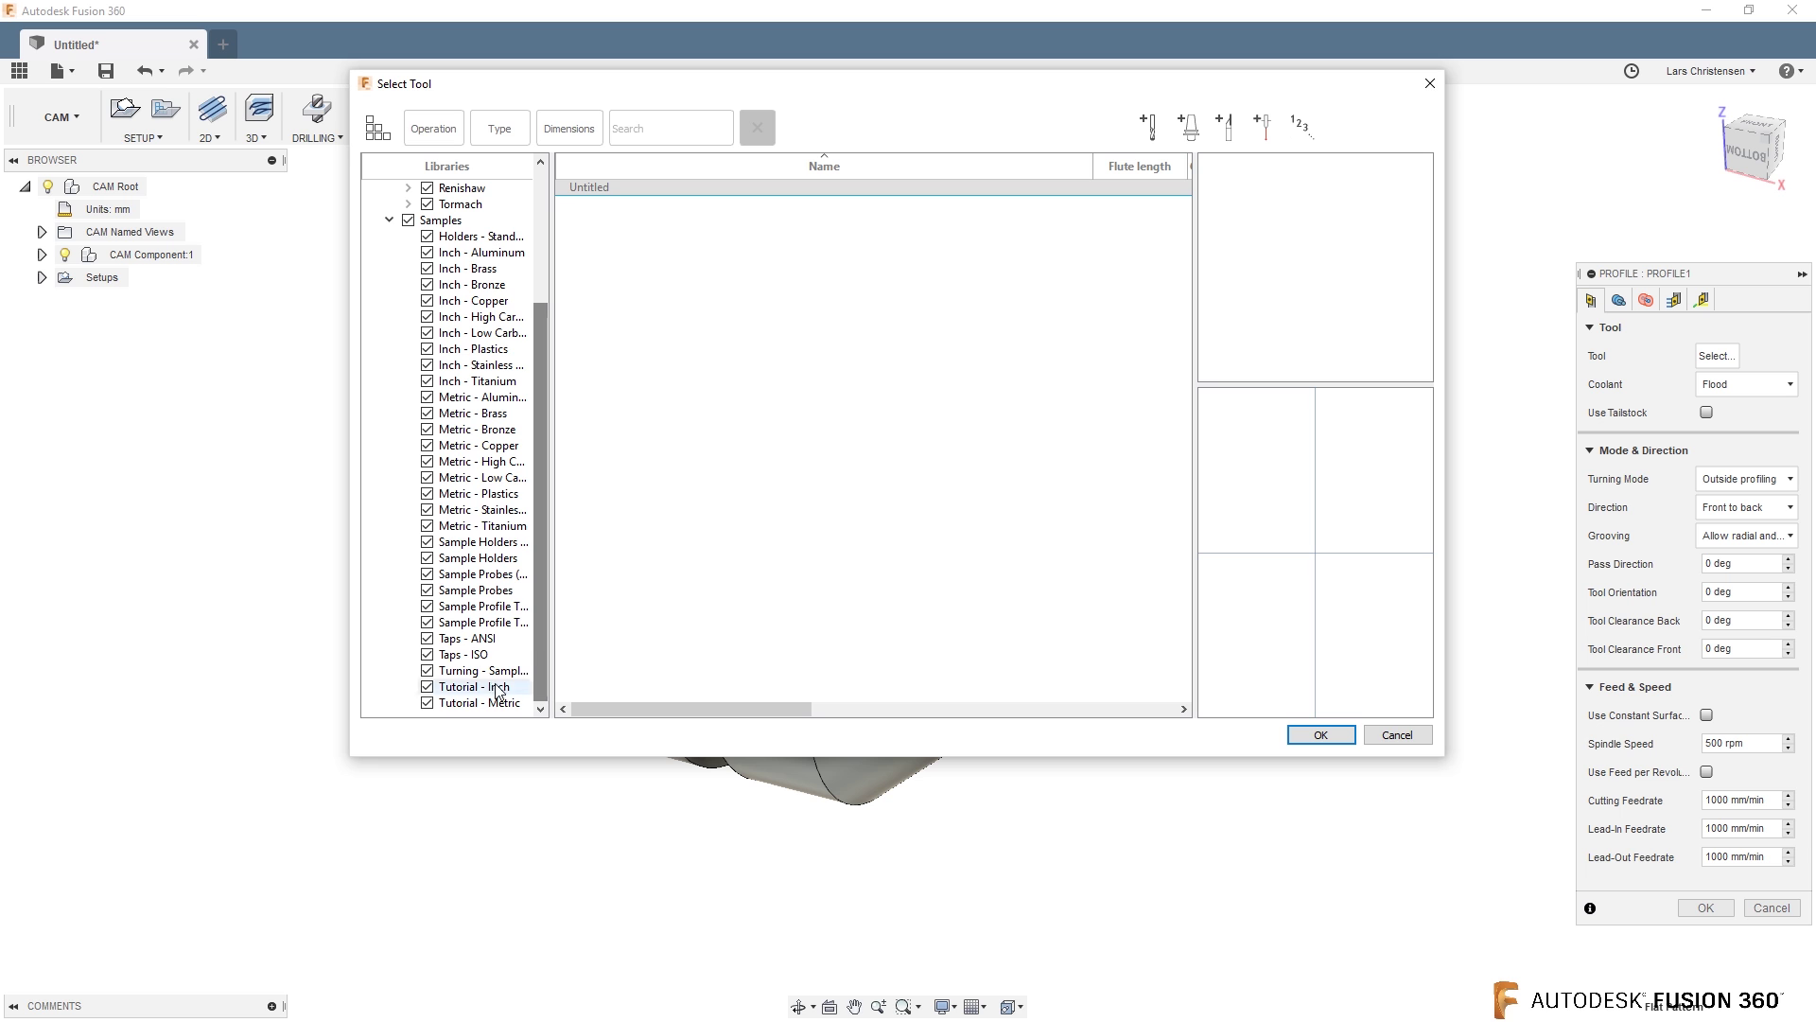
{"action": "left_click", "coordinate": [478, 670]}
{"action": "left_click", "coordinate": [667, 290]}
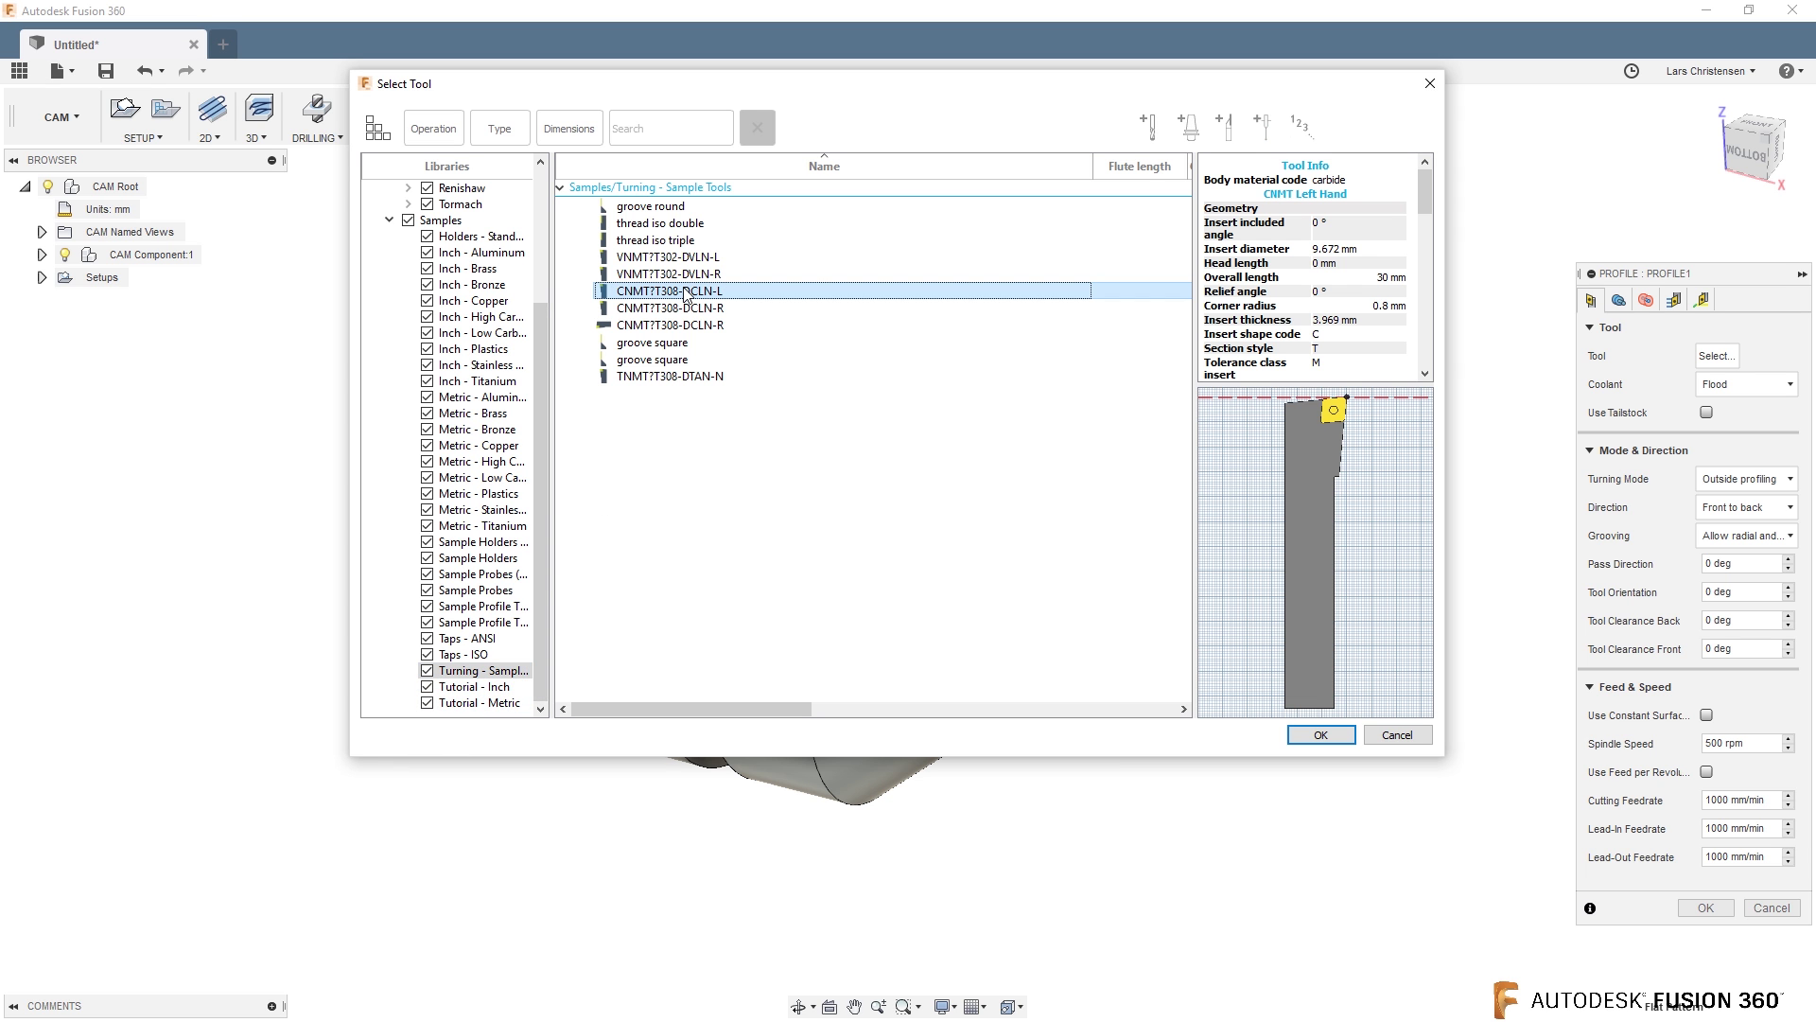
{"action": "left_click", "coordinate": [1321, 735]}
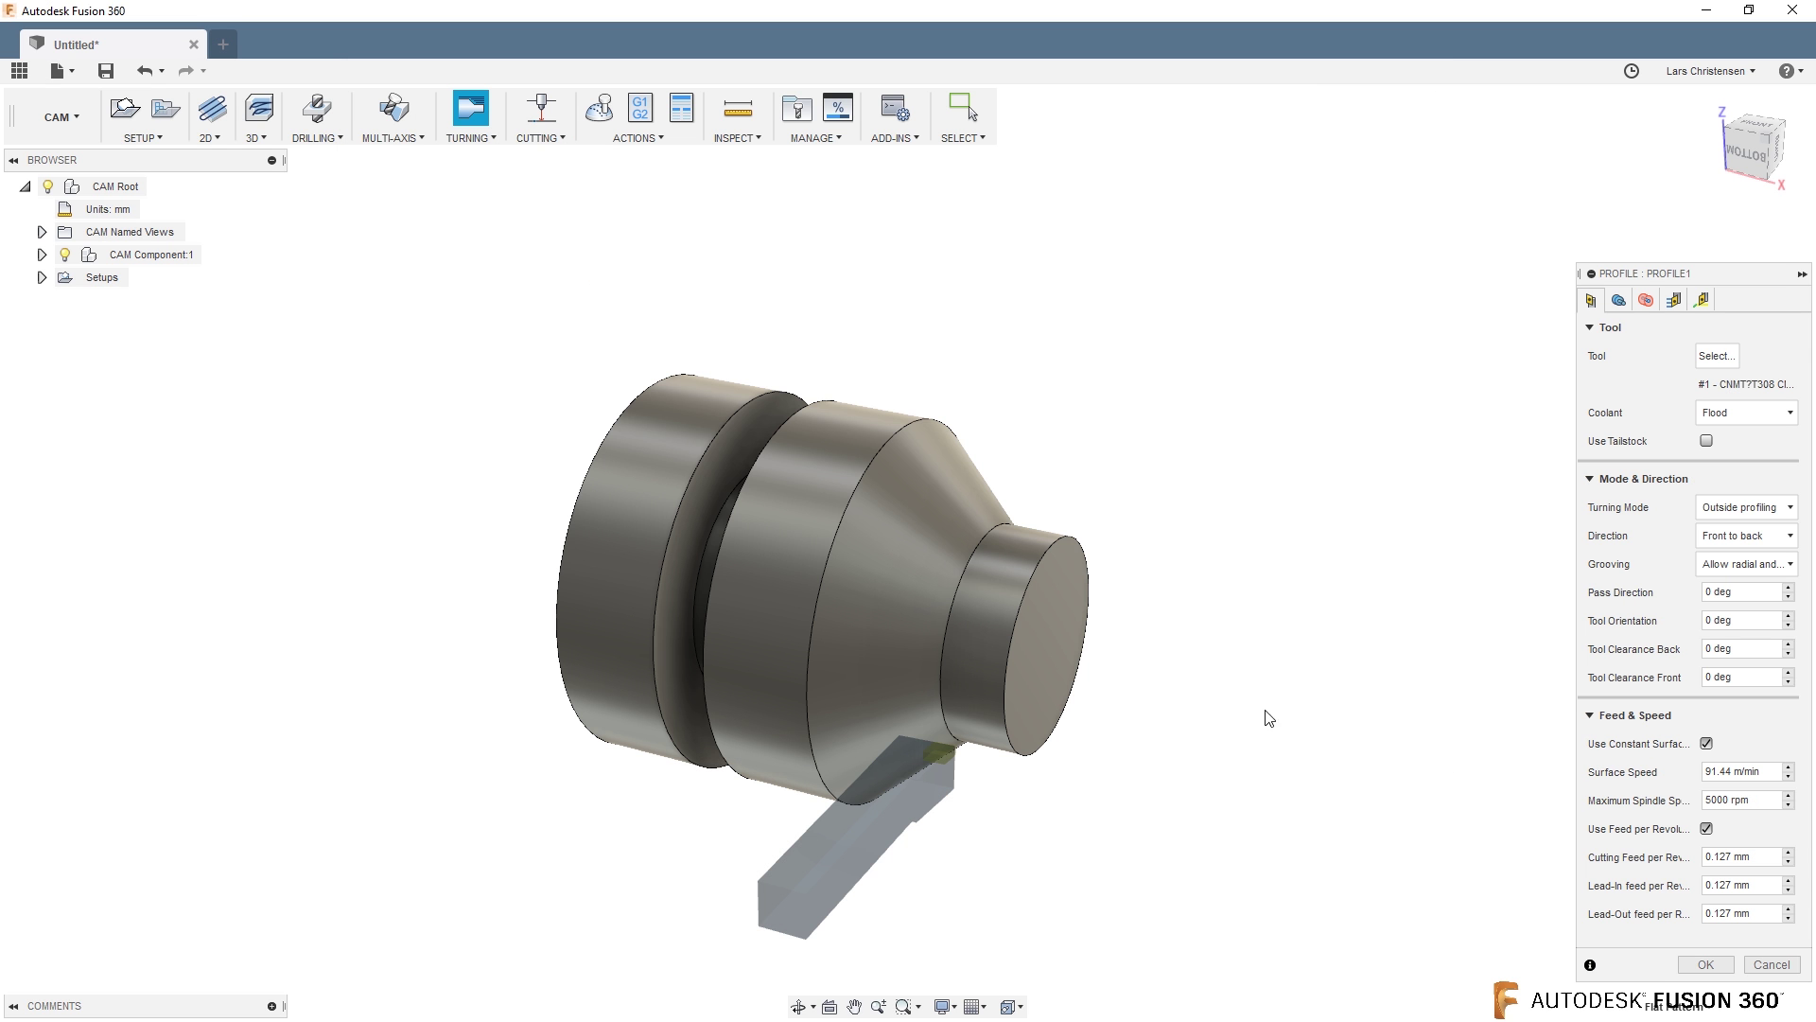
{"action": "middle_click_drag", "start_coordinate": [1226, 697], "coordinate": [1156, 687], "text": "shift"}
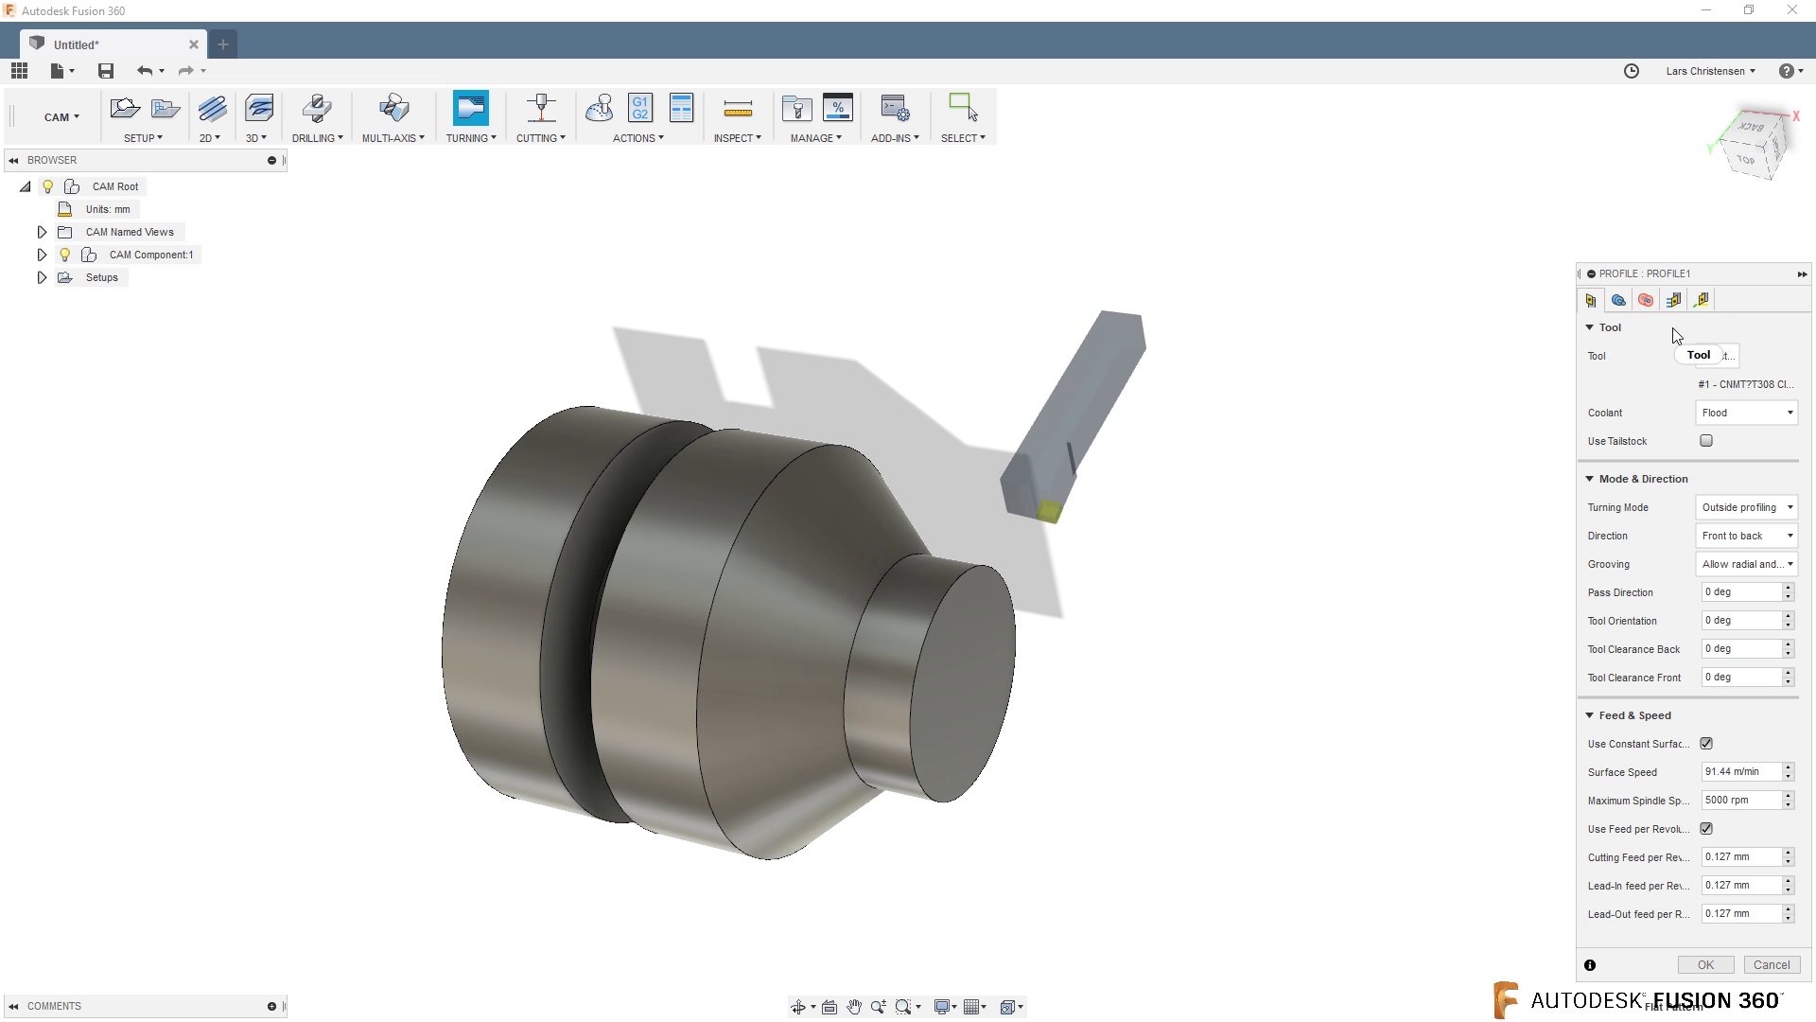
Step: On the Linking tab, override setup Safe Z, keeping the Setup WCS origin reference
{"action": "left_click", "coordinate": [1704, 300]}
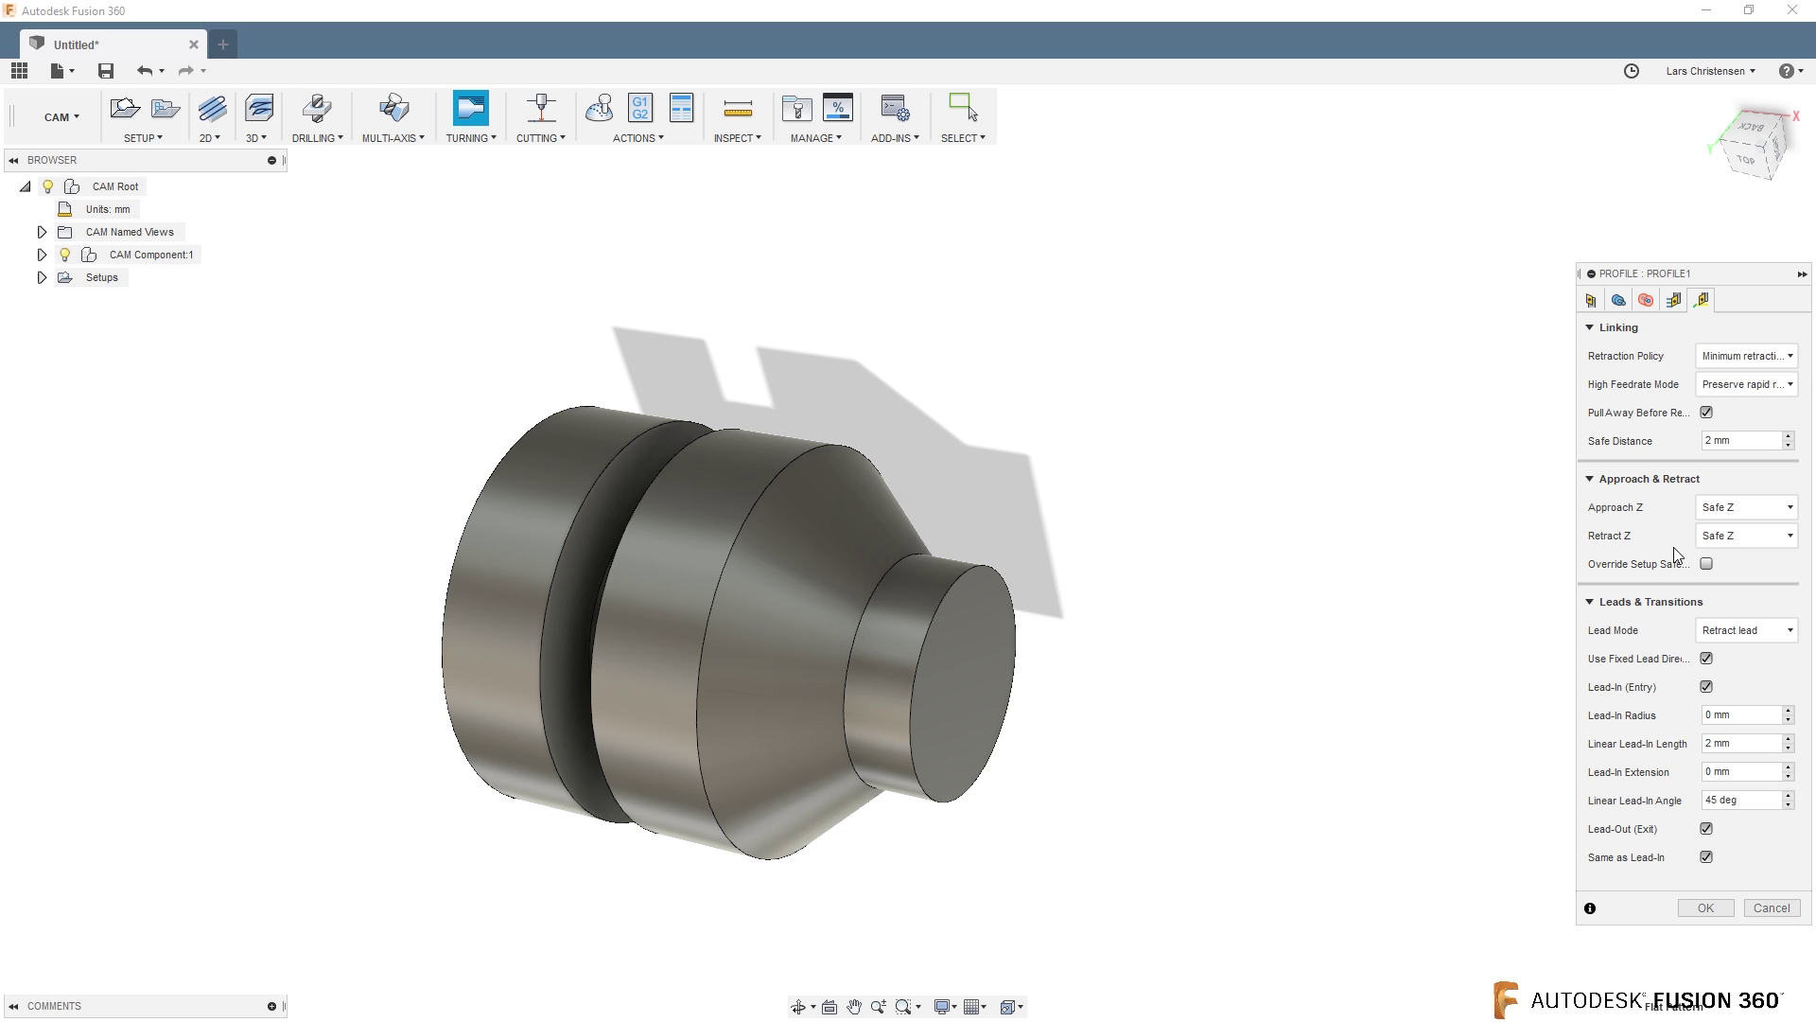
{"action": "left_click", "coordinate": [1599, 570]}
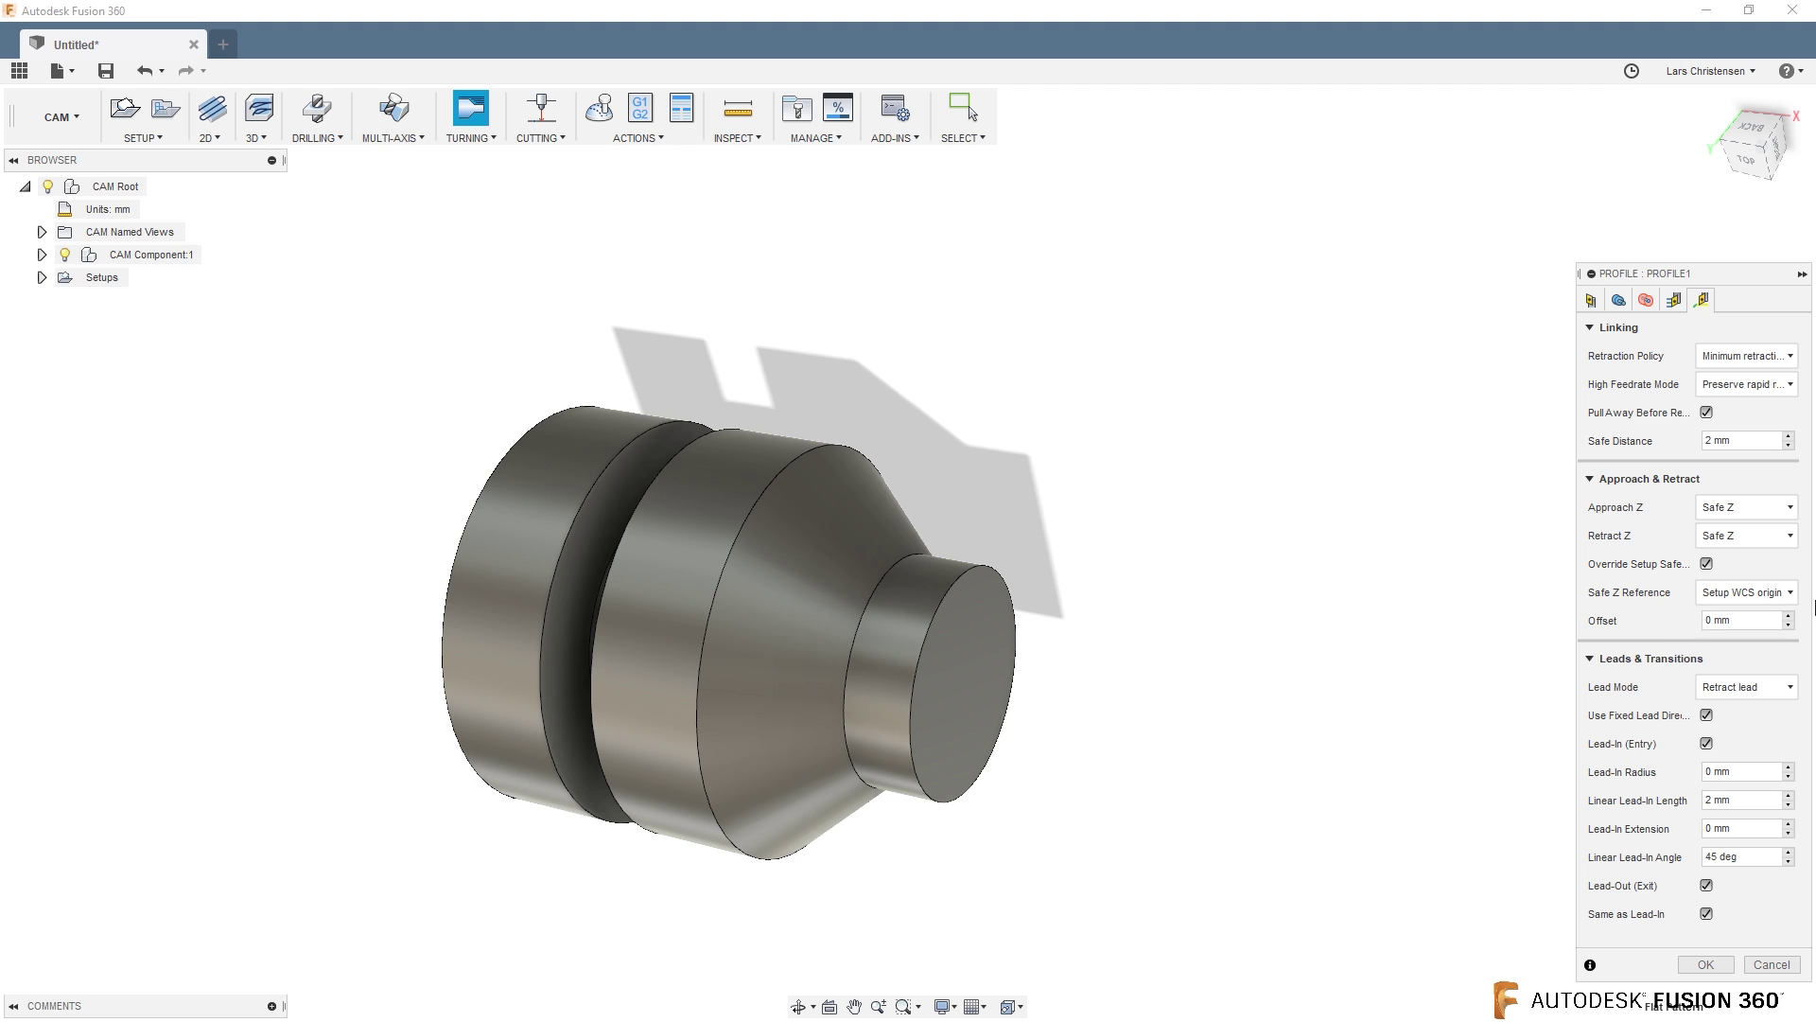
{"action": "left_click", "coordinate": [1789, 592]}
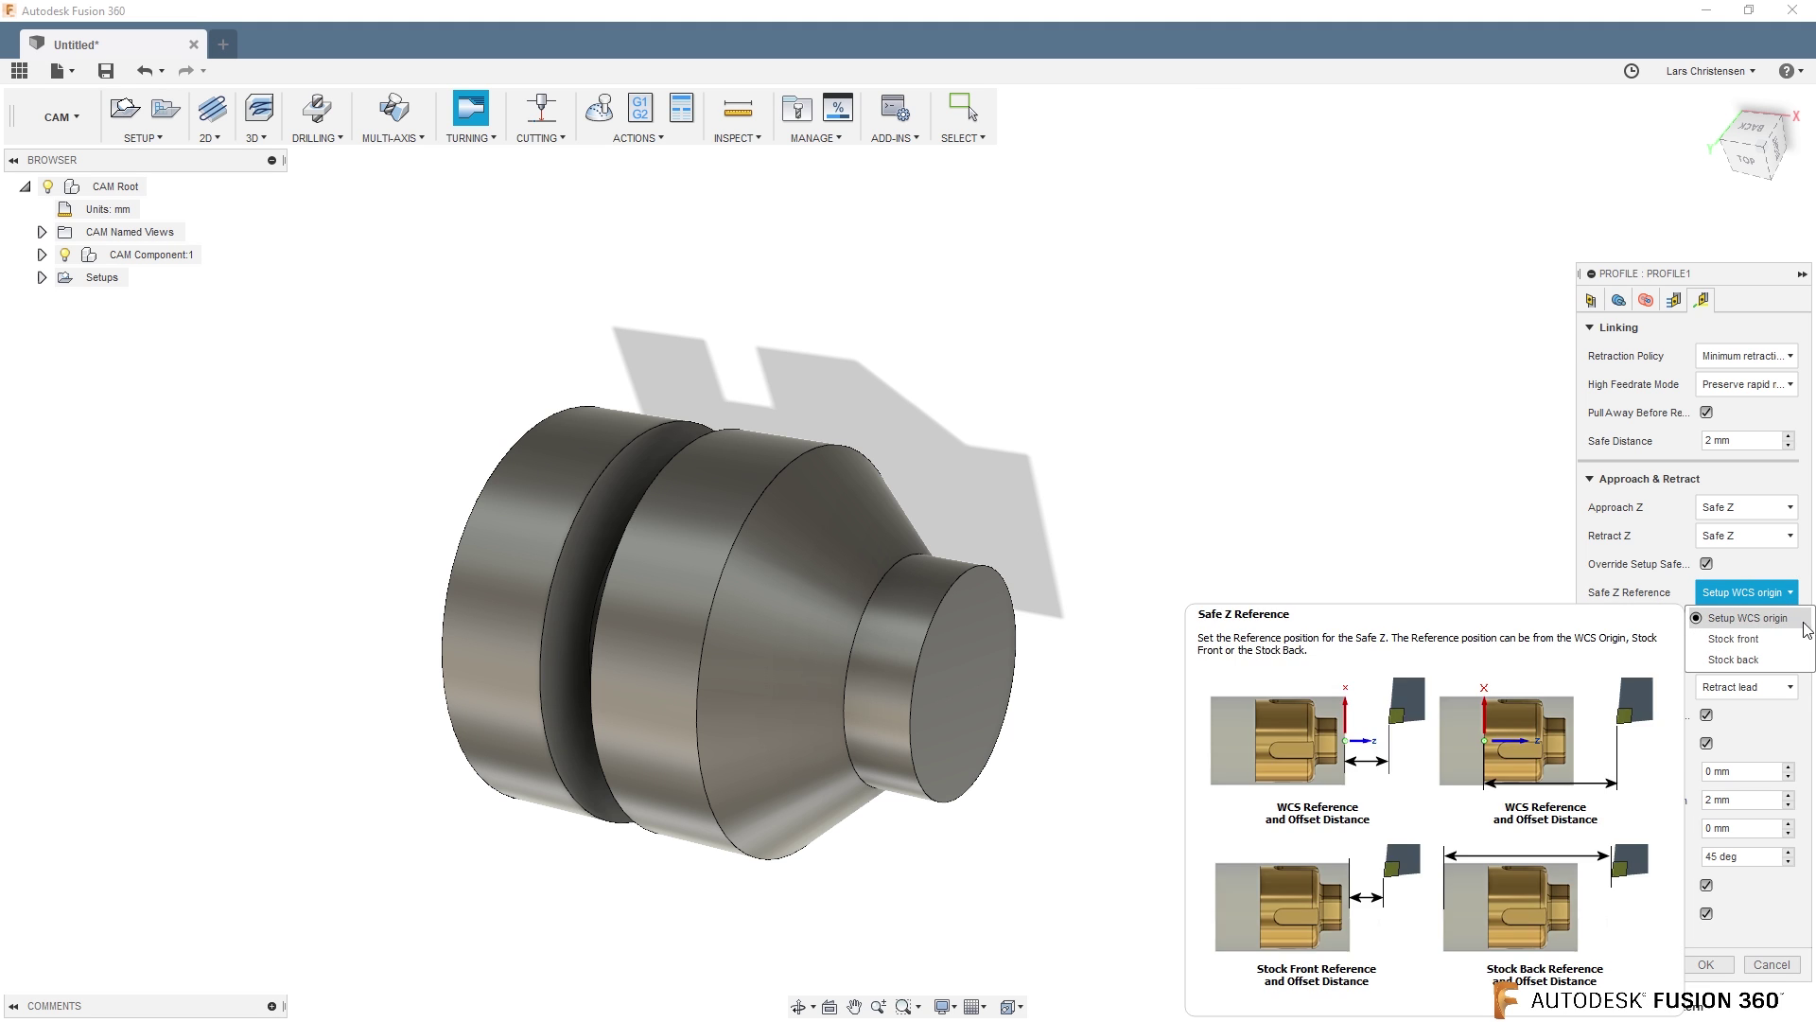
{"action": "left_click", "coordinate": [1741, 594]}
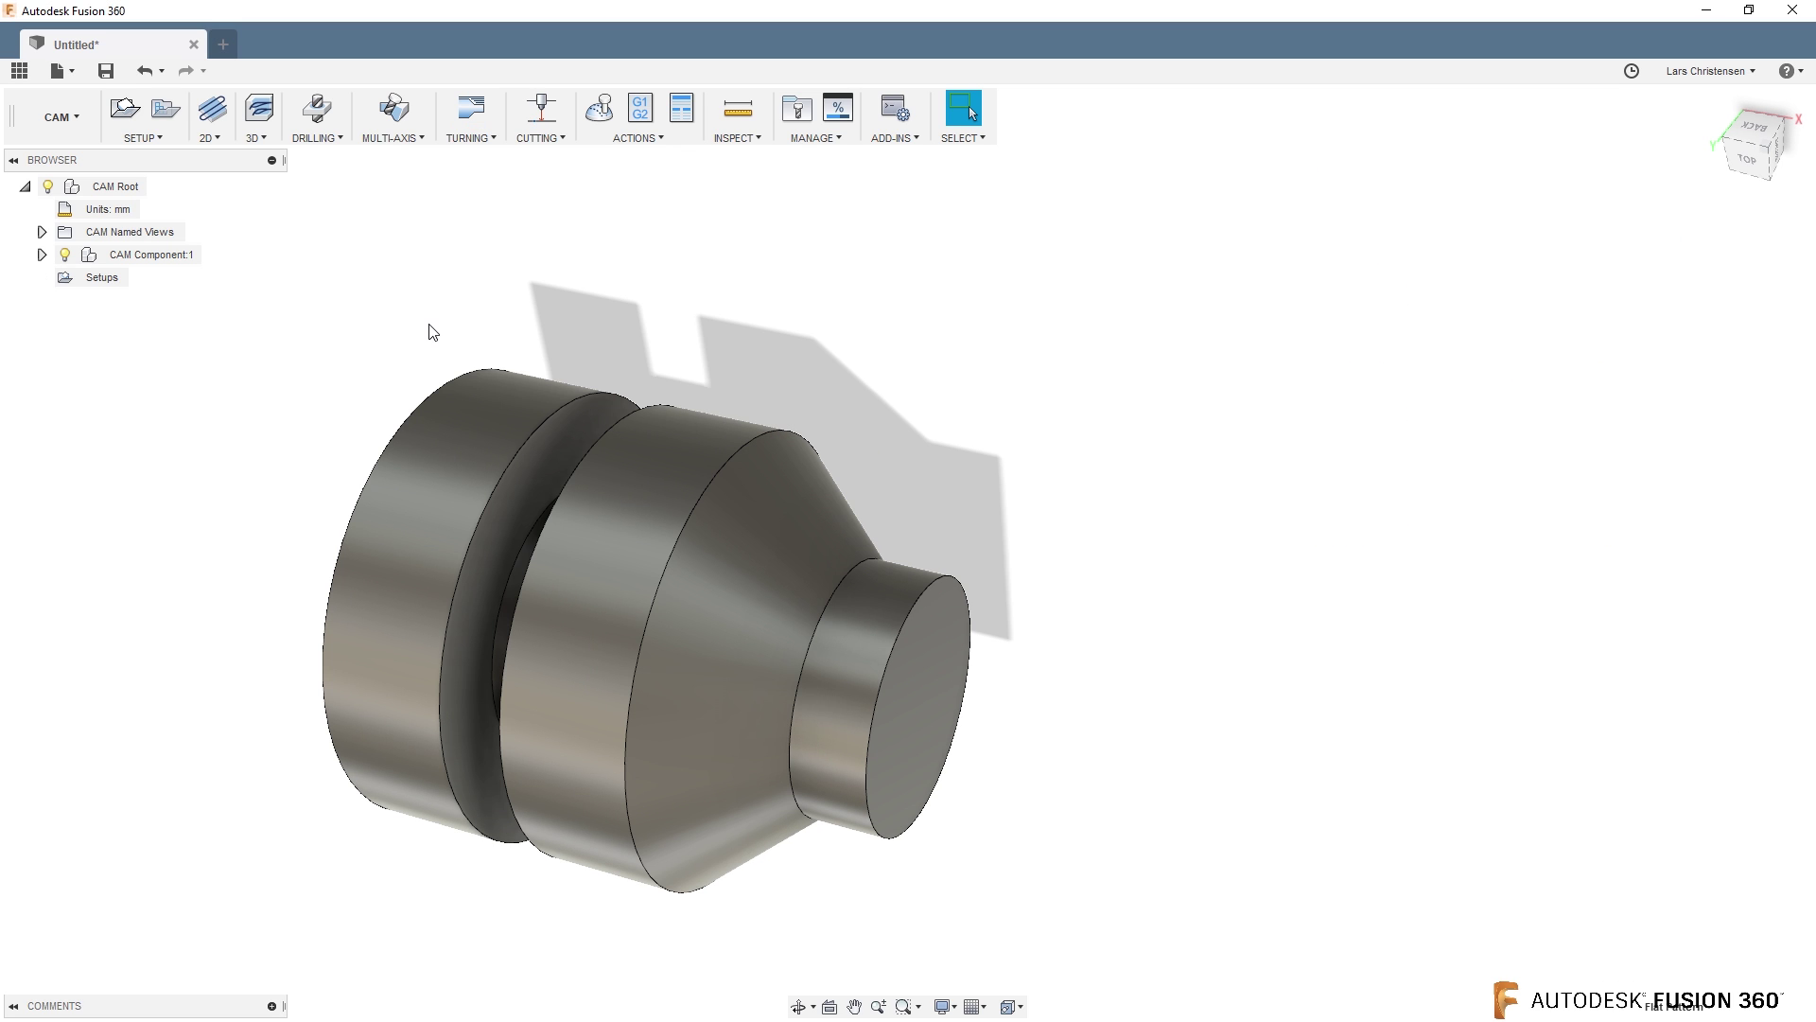
Step: Create a Turning Chamfer on the small end face's outer edge with Multiple Passes enabled
{"action": "left_click", "coordinate": [468, 137]}
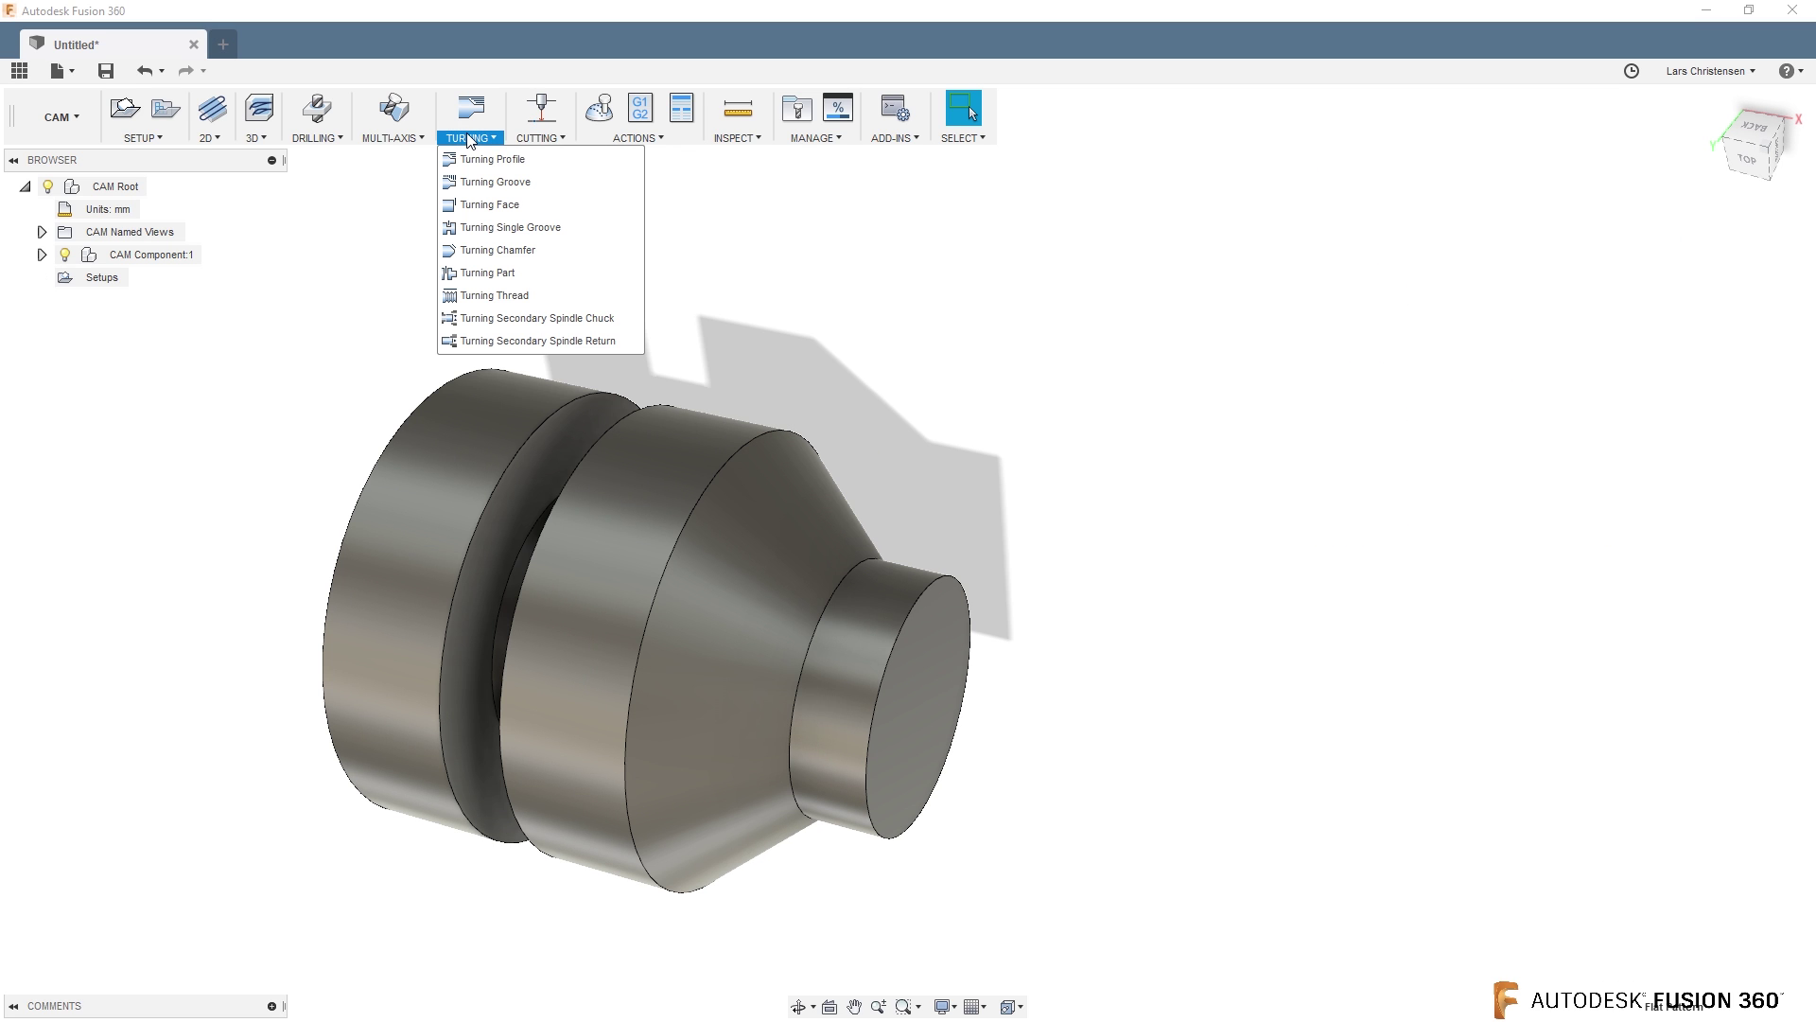
{"action": "left_click", "coordinate": [504, 252]}
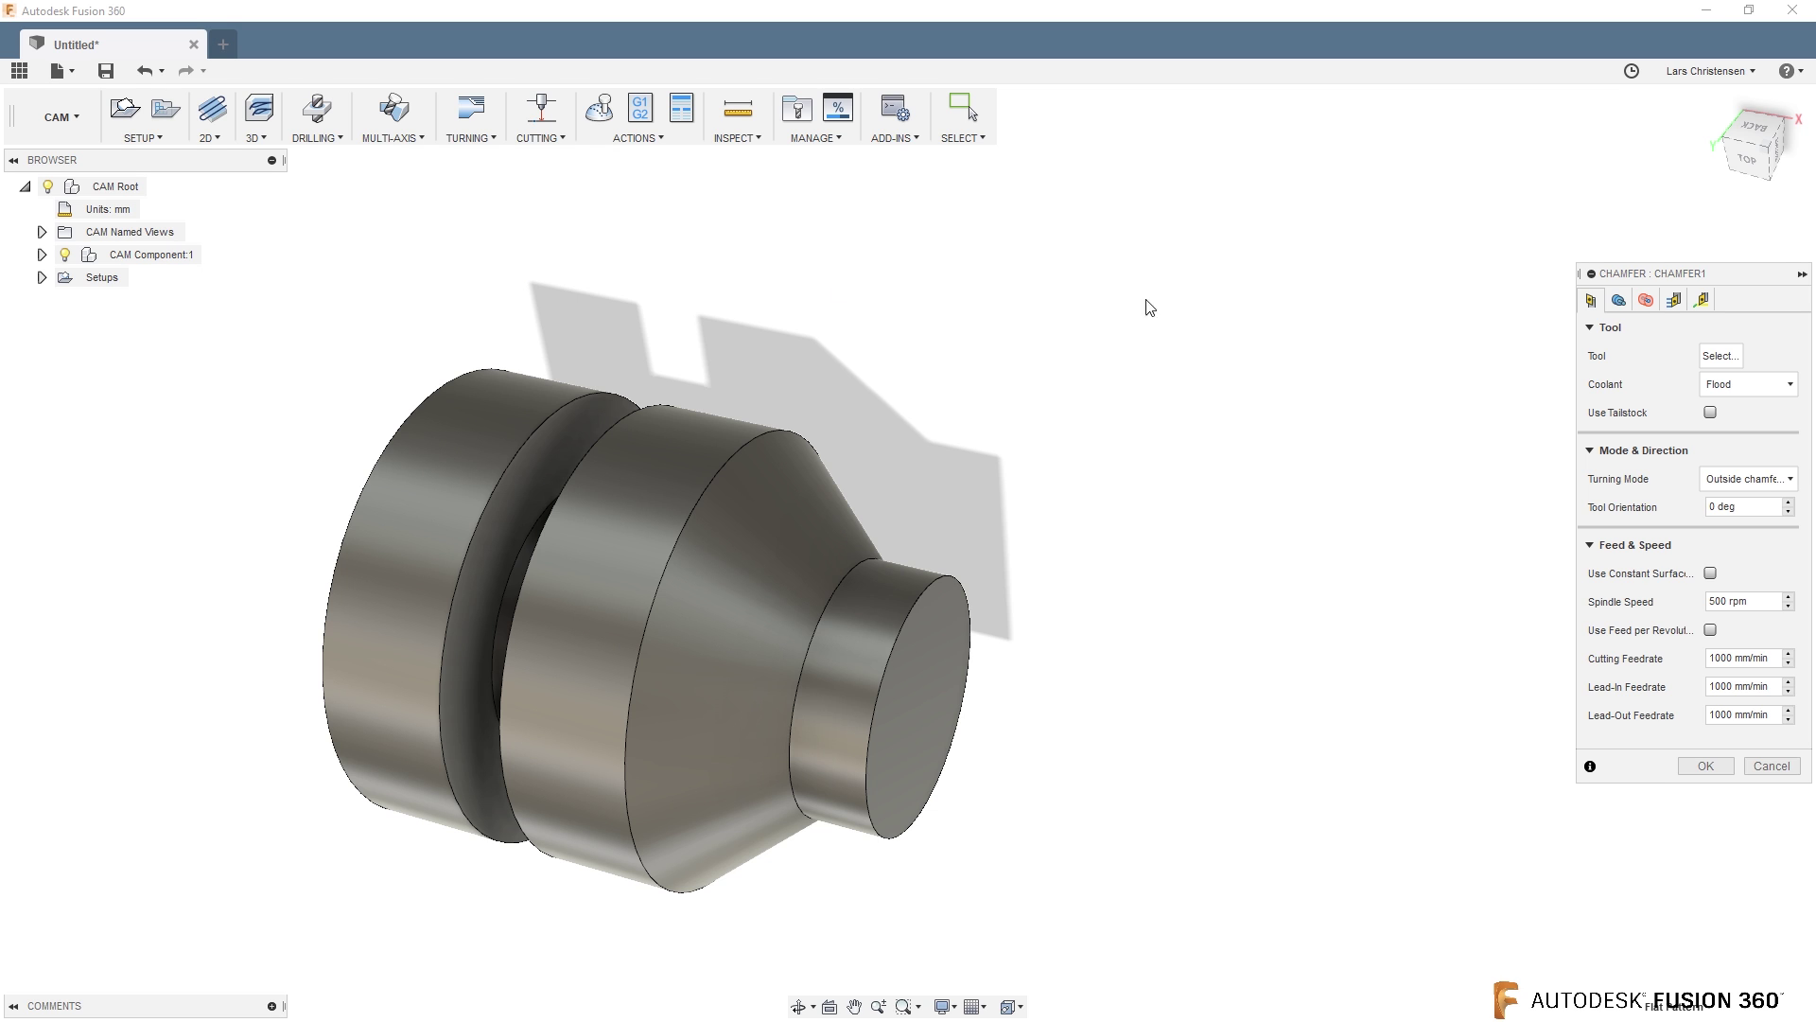
{"action": "left_click", "coordinate": [1619, 301]}
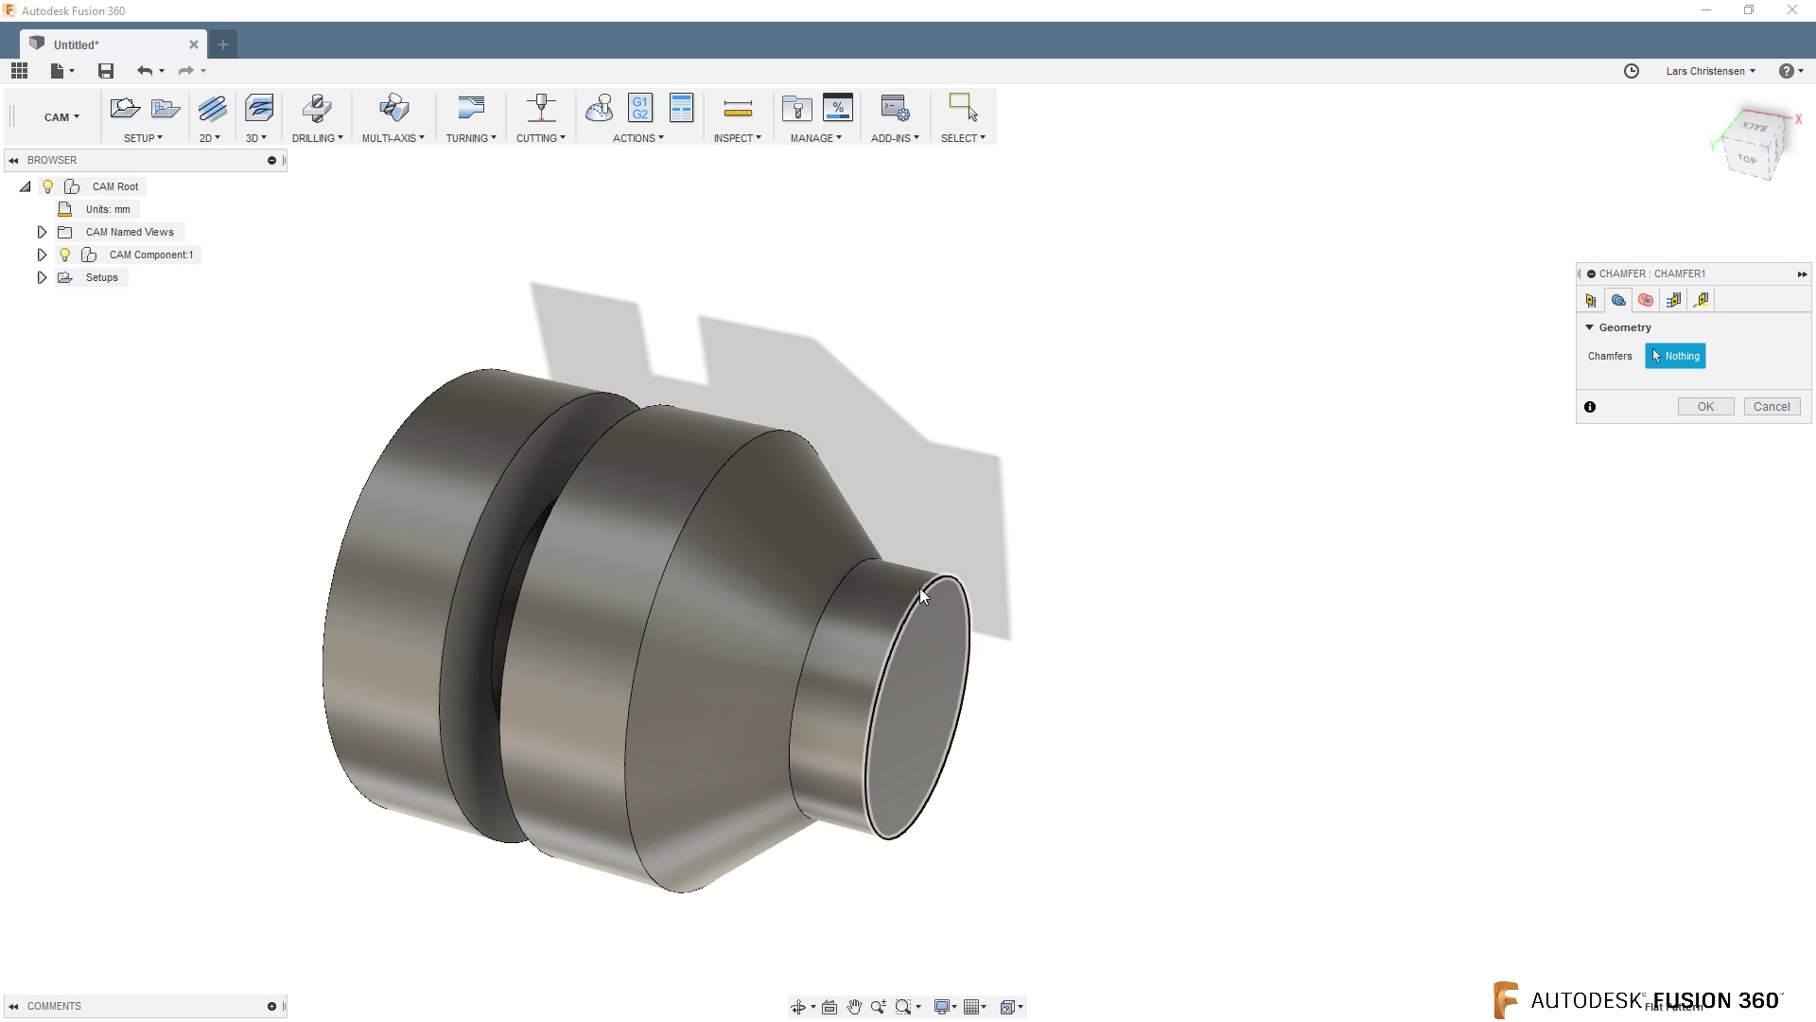
{"action": "left_click", "coordinate": [925, 602]}
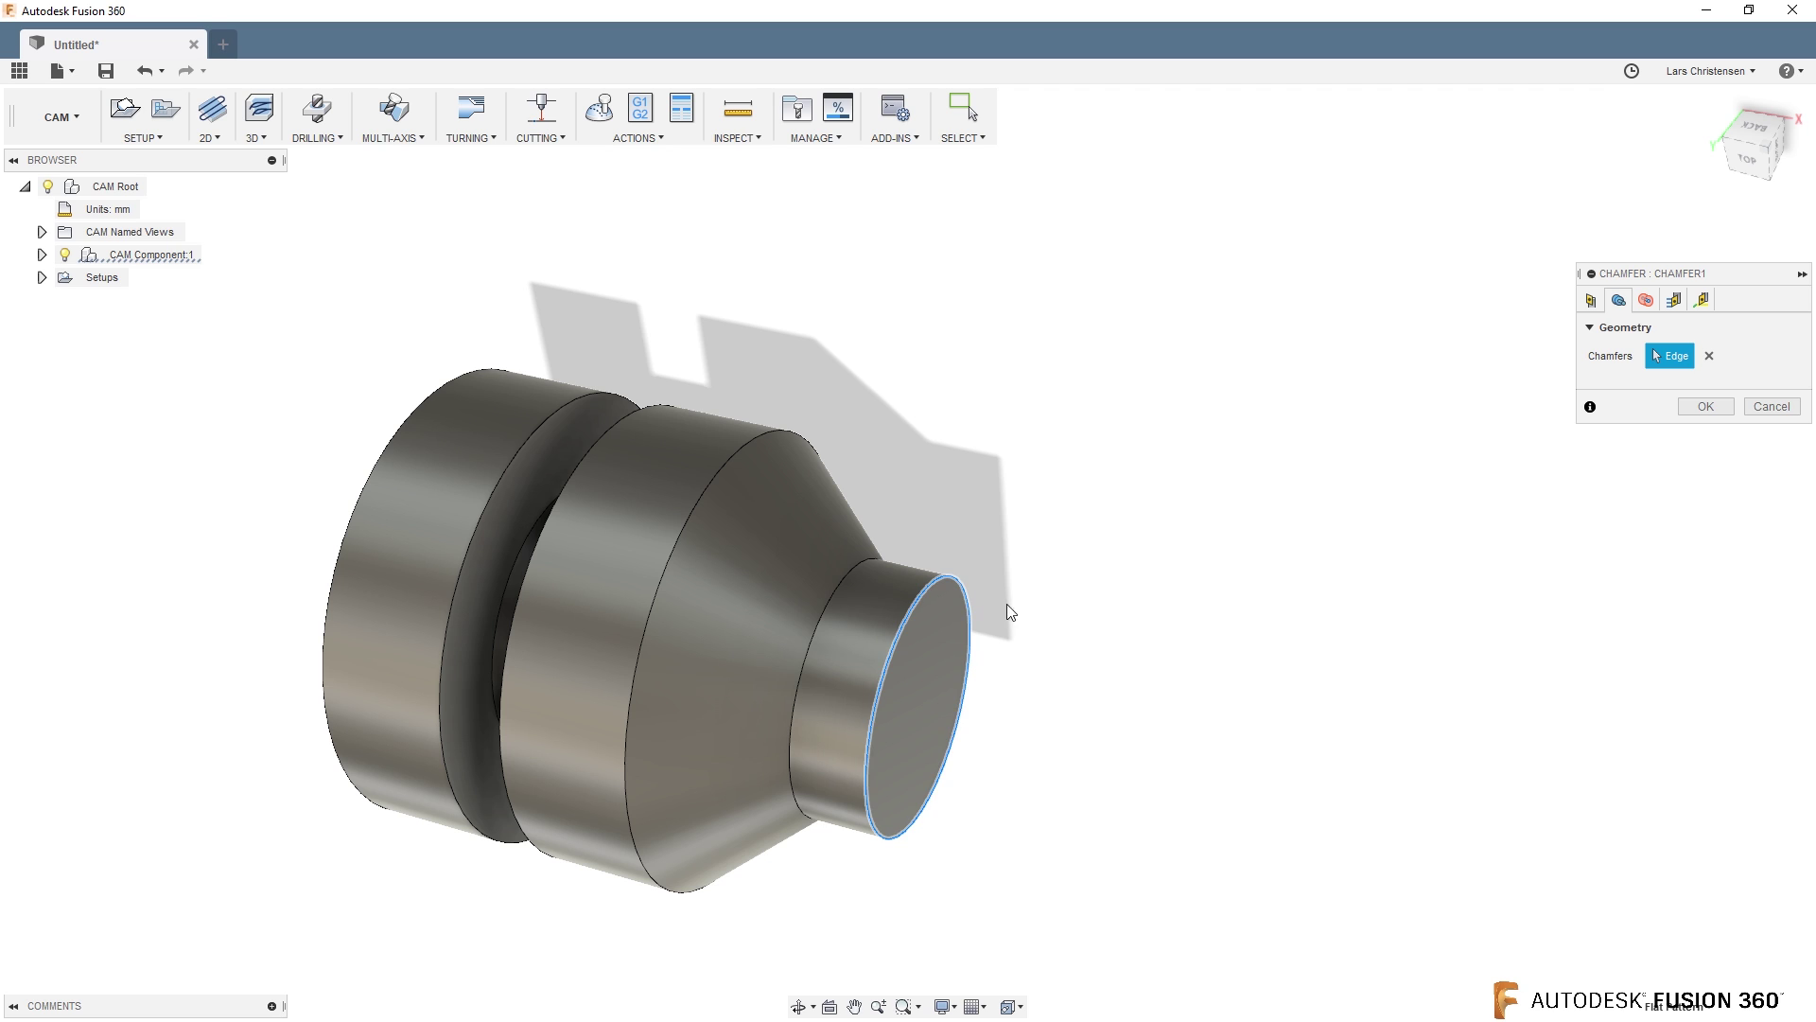
{"action": "left_click", "coordinate": [1676, 301]}
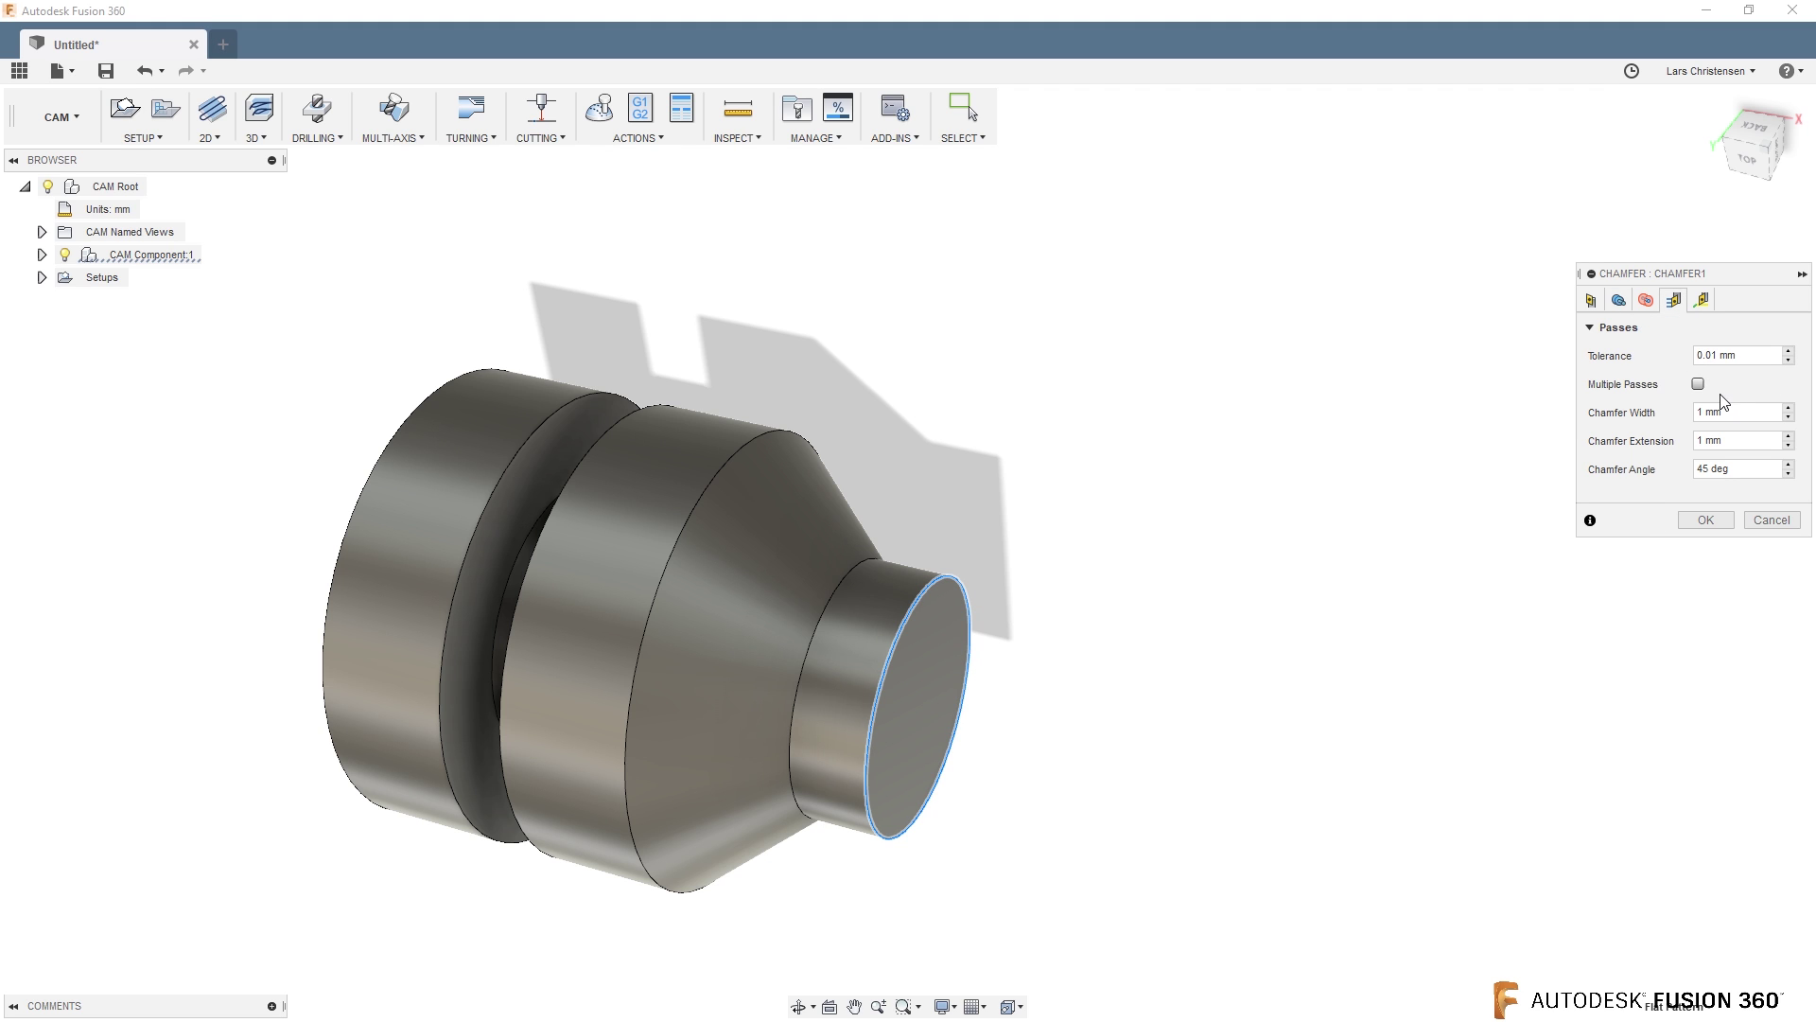
{"action": "left_click", "coordinate": [1698, 384]}
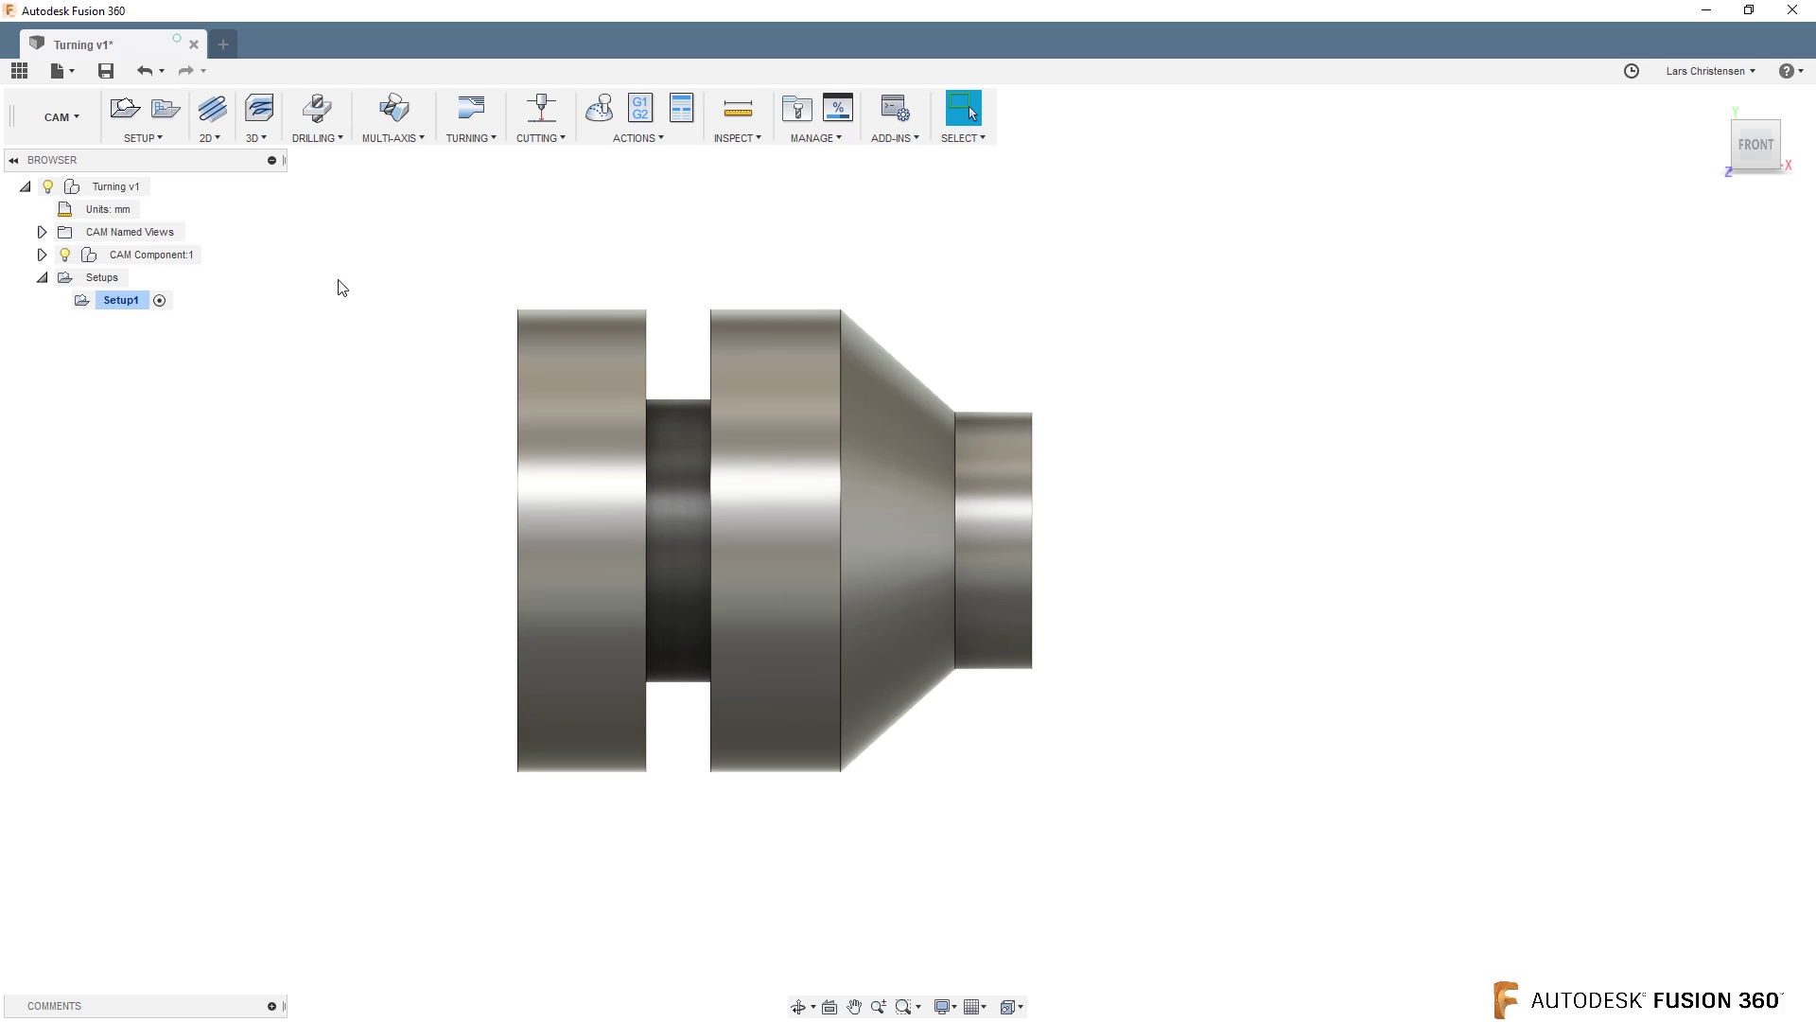
Step: Start a Turning Part operation with Edge Break on, set as a 1 mm, 45° chamfer
{"action": "left_click", "coordinate": [478, 142]}
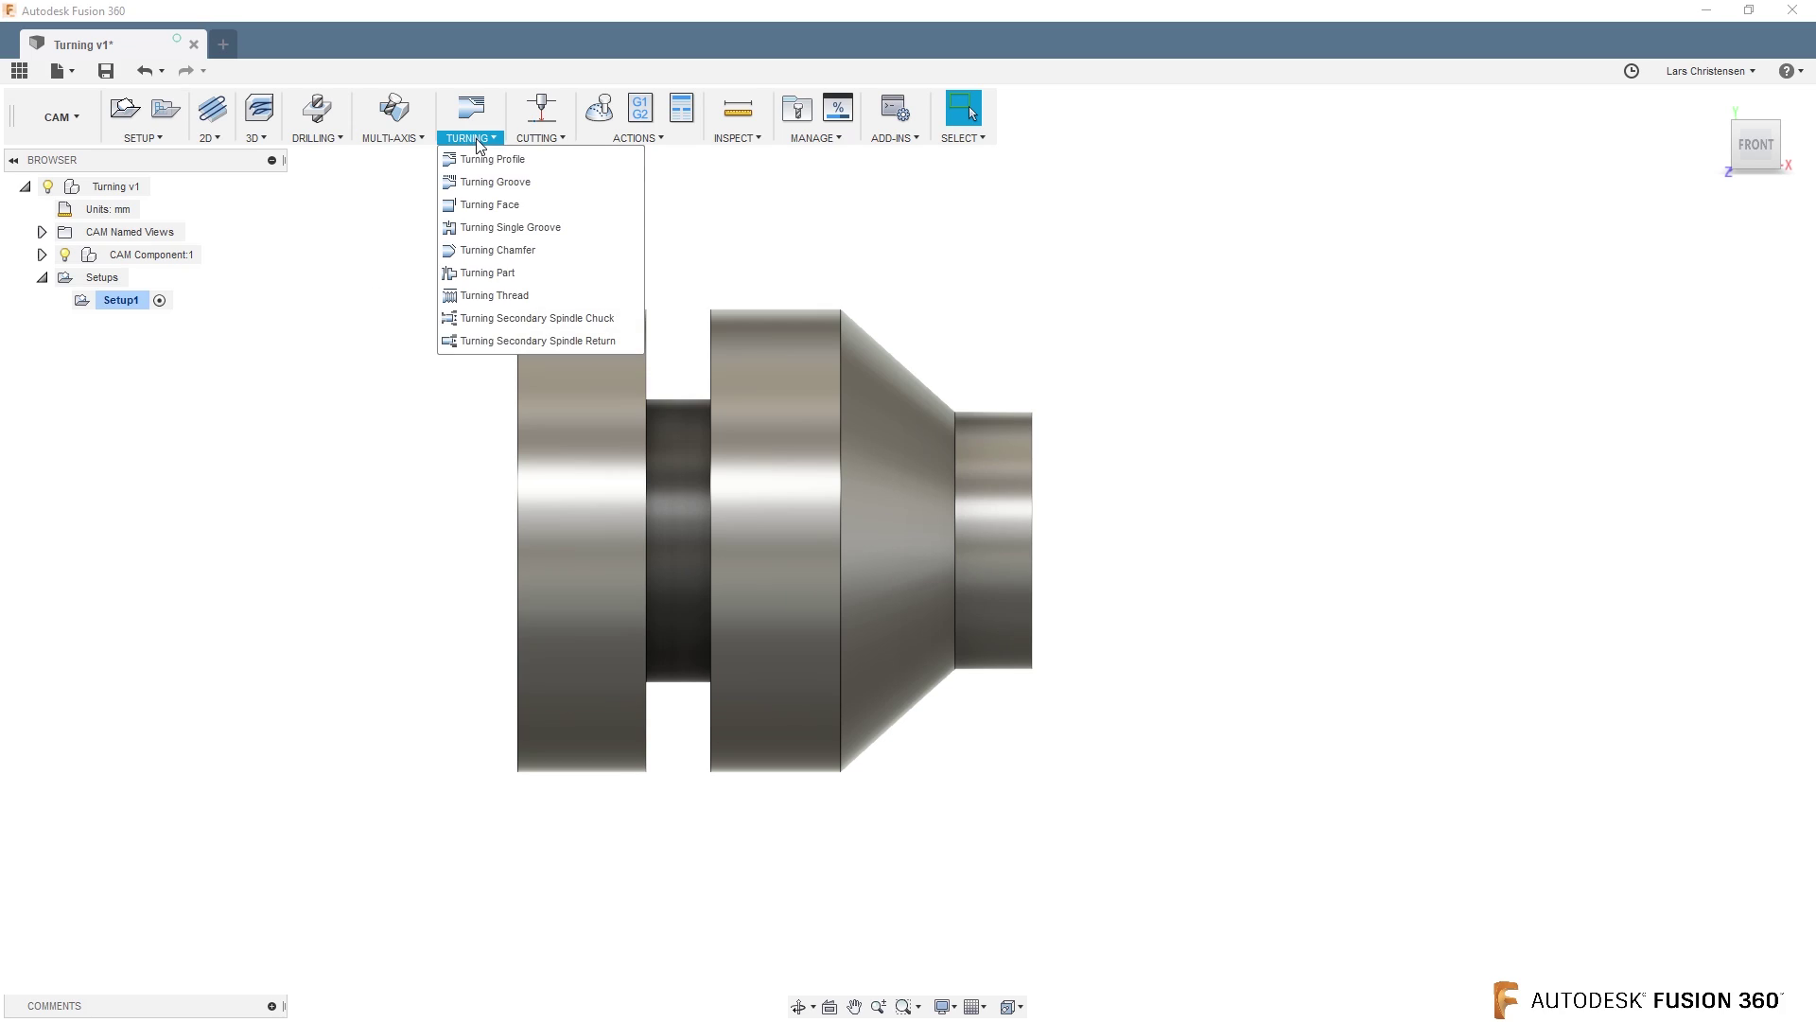
{"action": "left_click", "coordinate": [492, 272]}
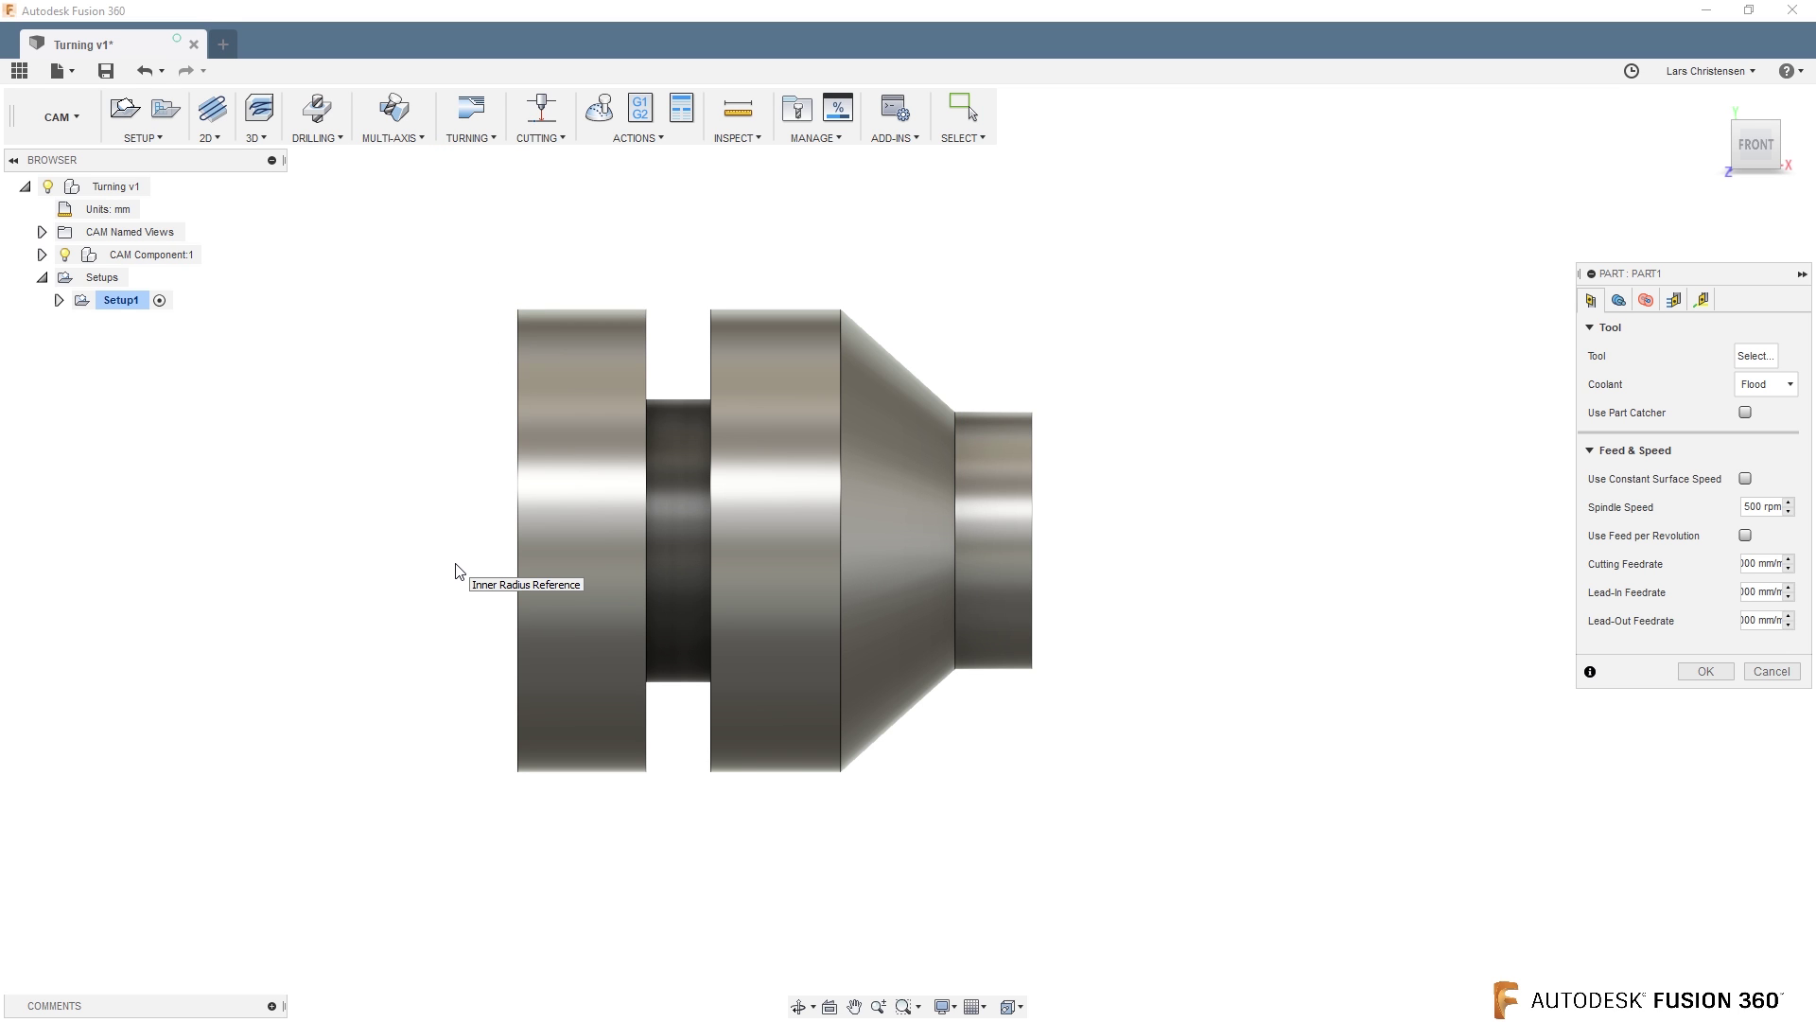
{"action": "left_click", "coordinate": [1619, 301]}
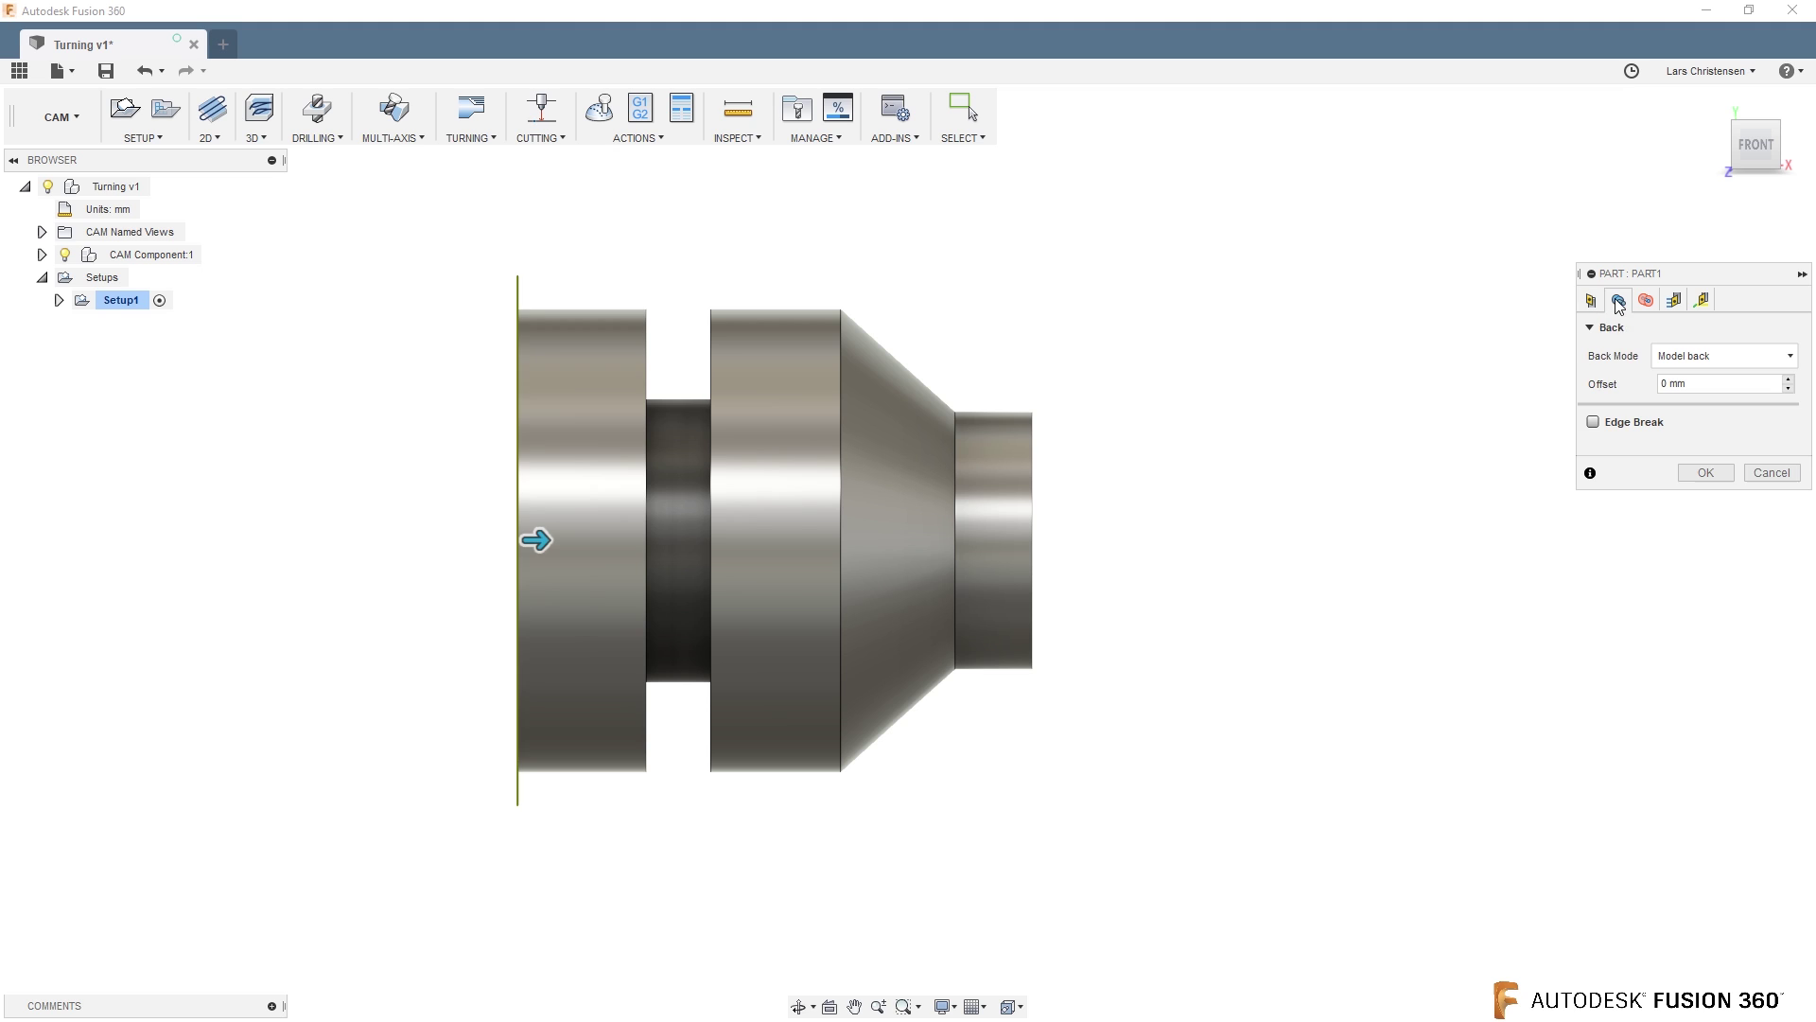
{"action": "left_click", "coordinate": [1595, 423]}
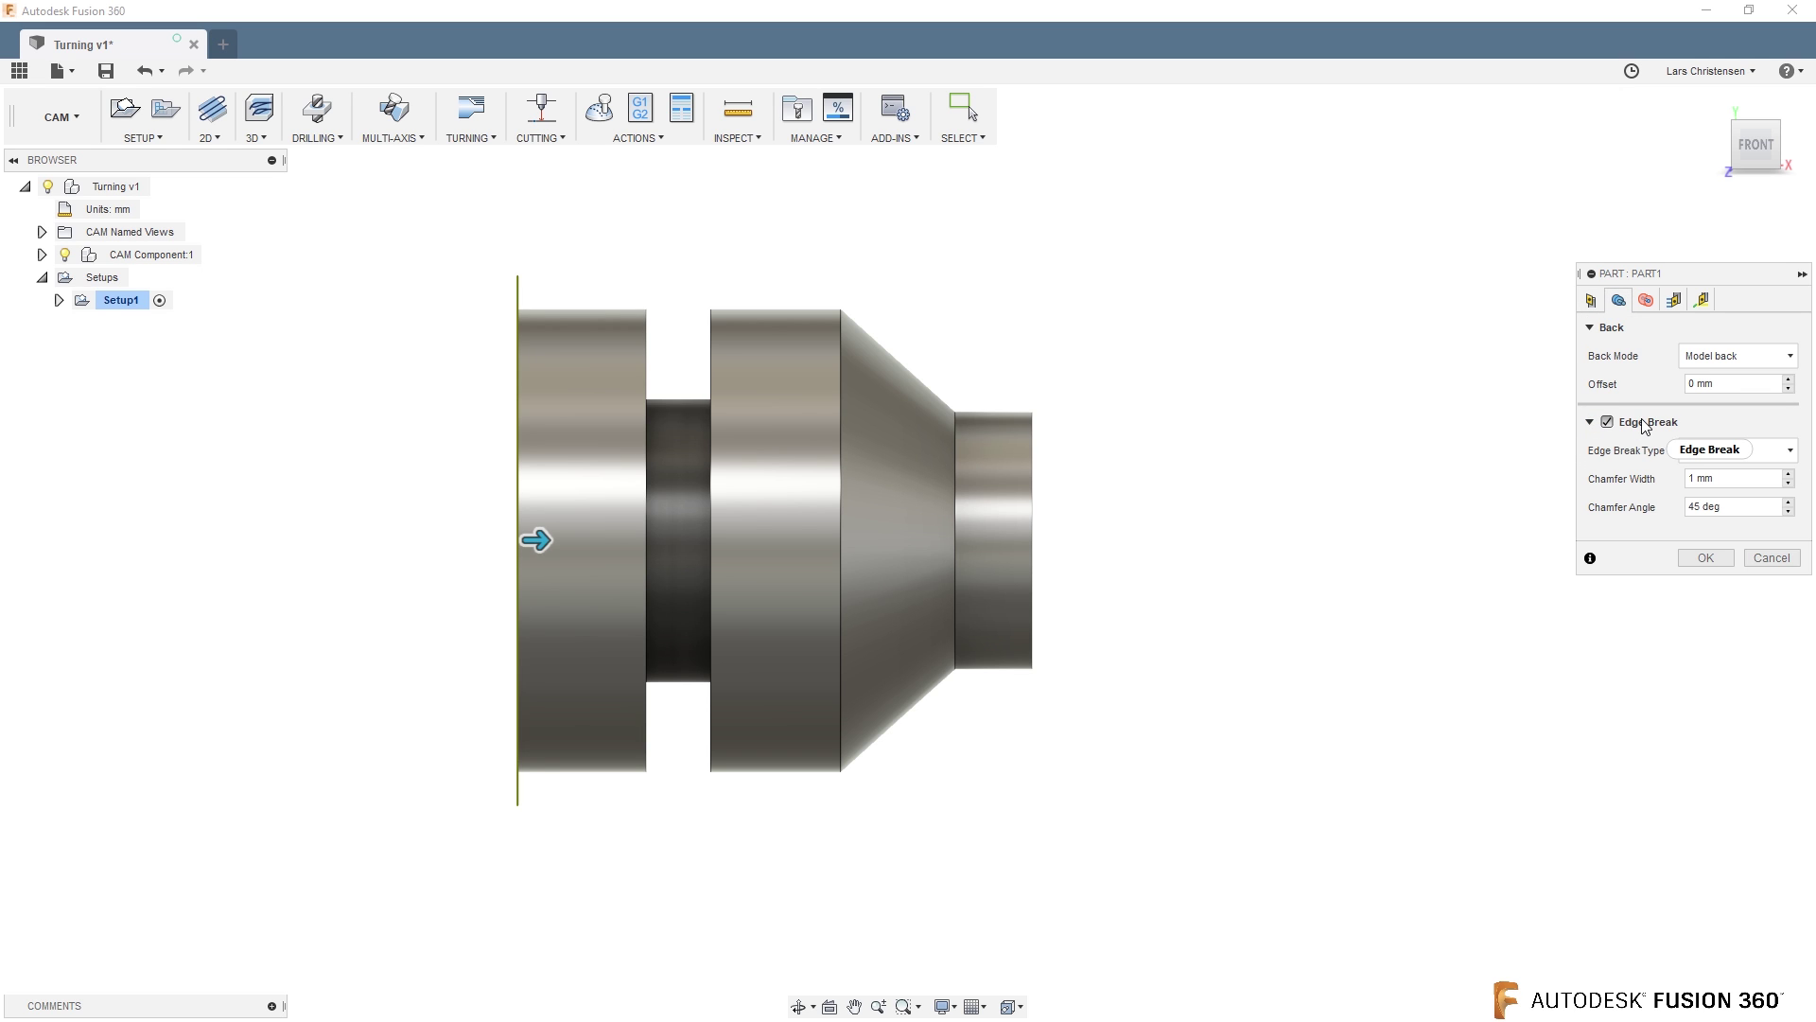
{"action": "mouse_move", "coordinate": [1644, 426]}
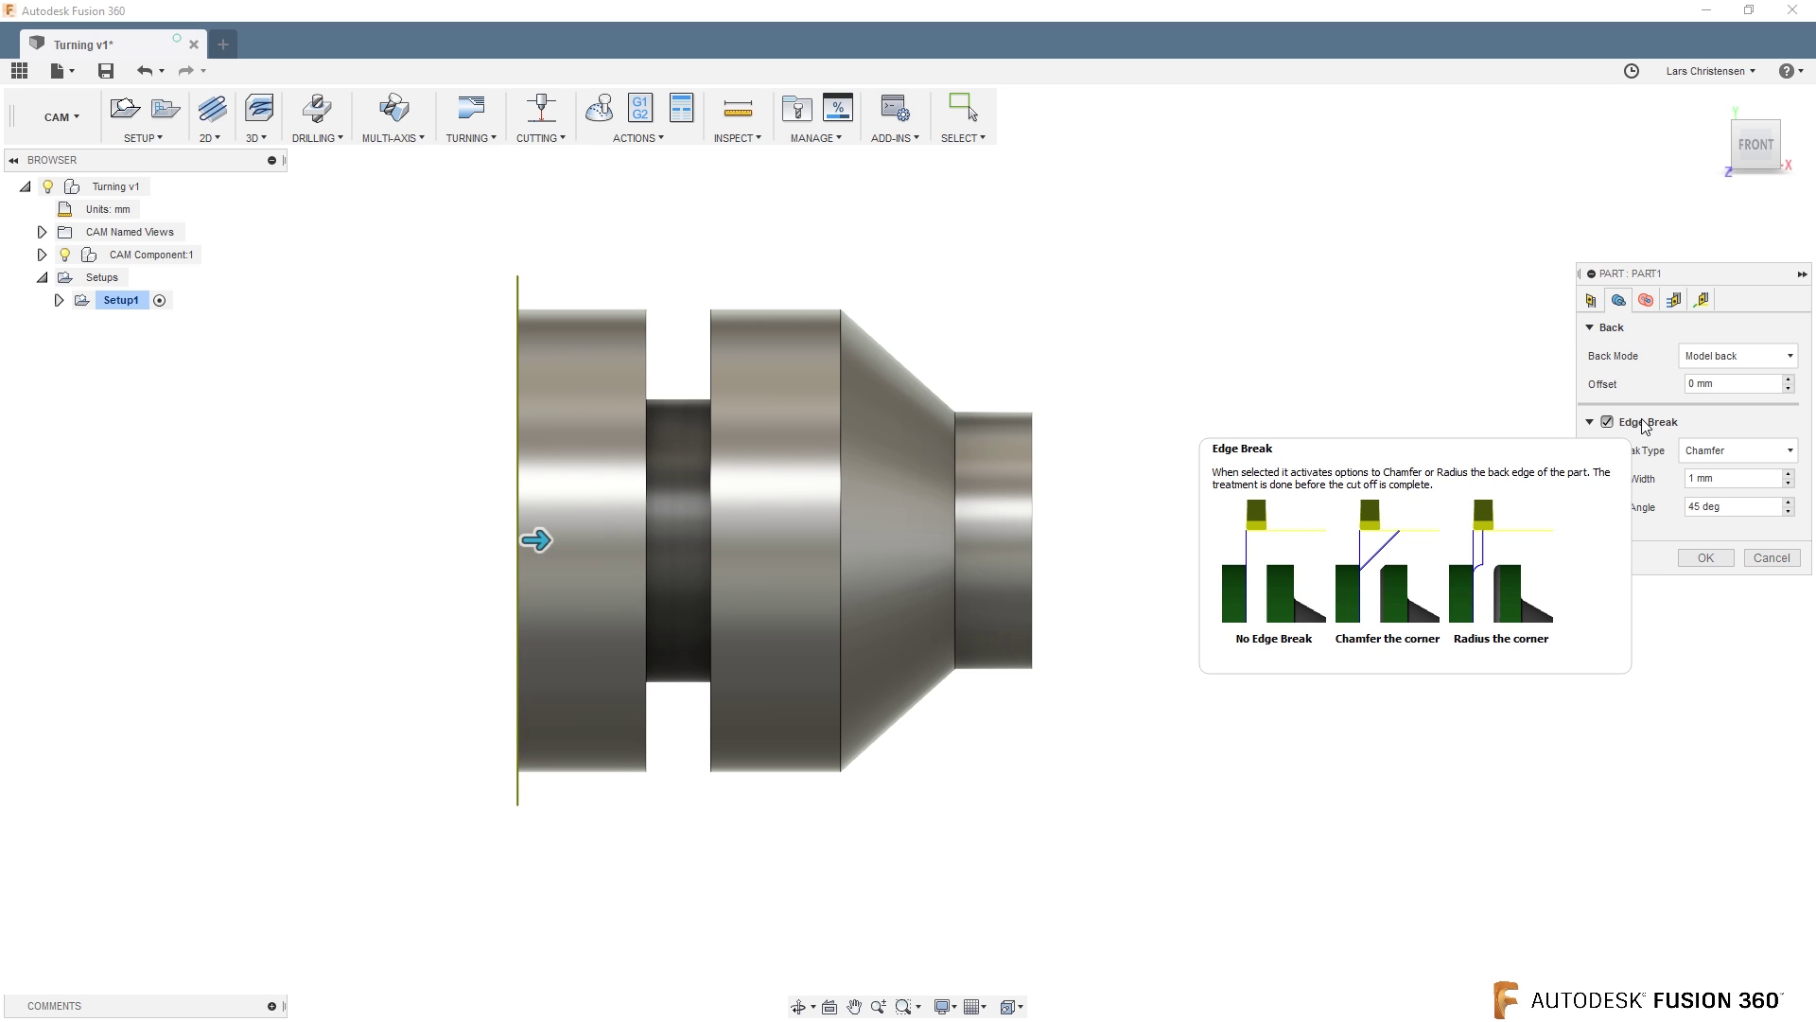
{"action": "left_click", "coordinate": [1726, 451]}
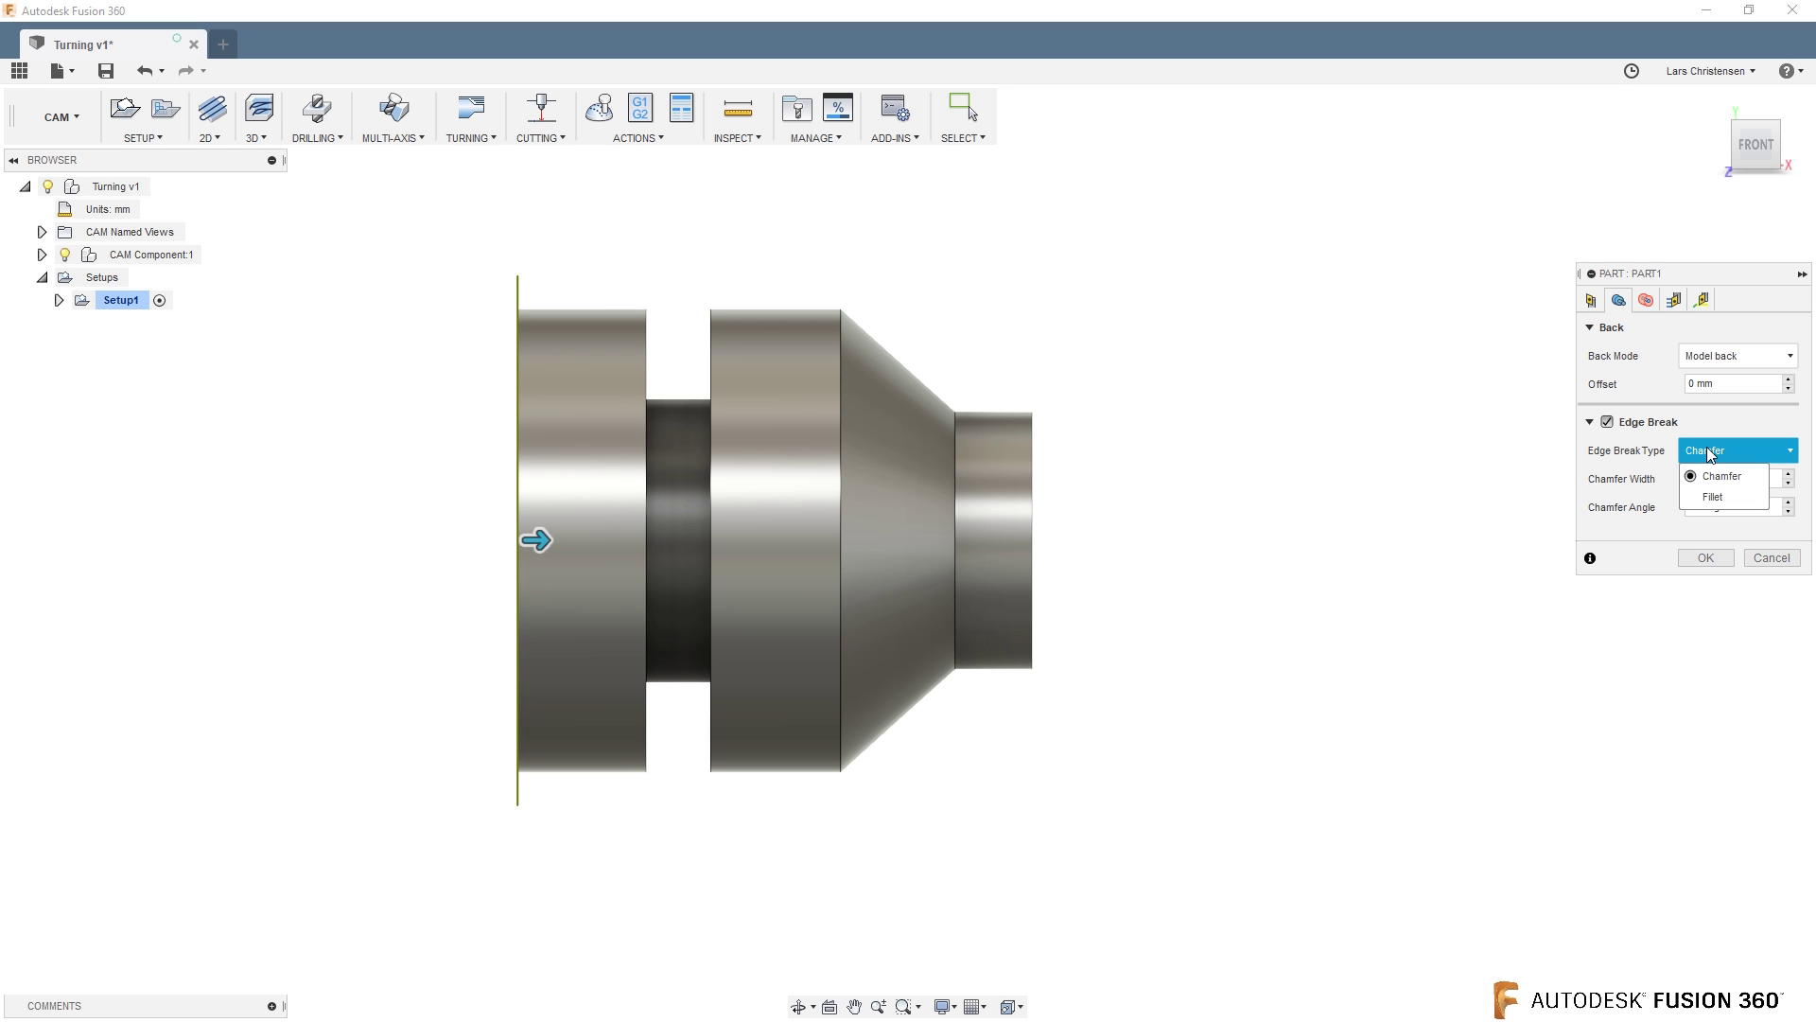